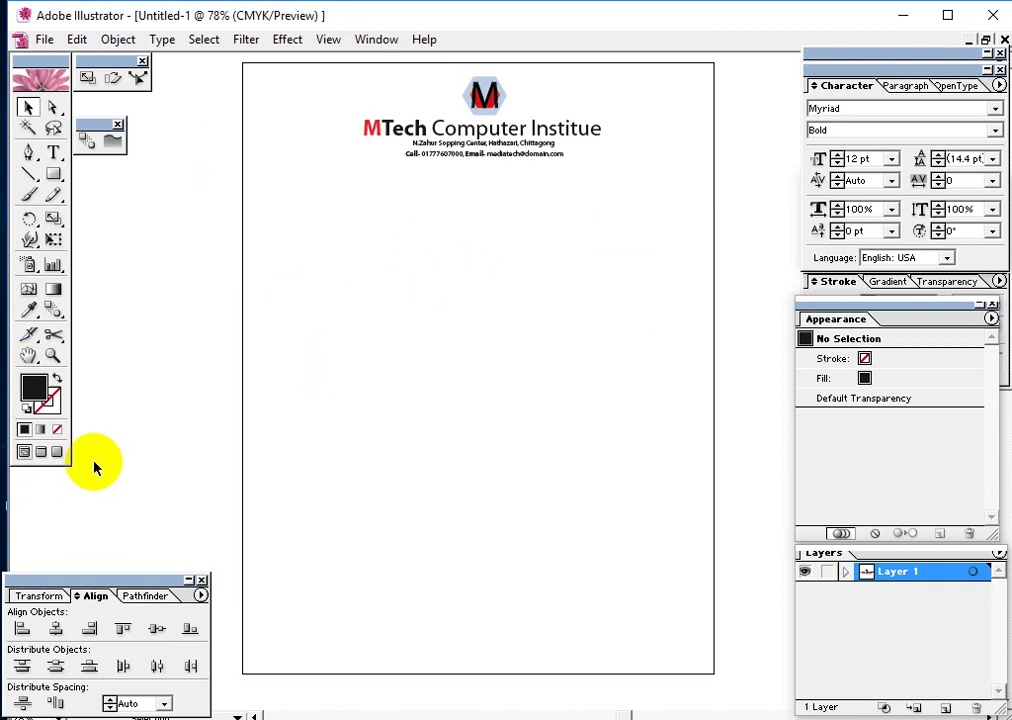
Step: Show the rulers and place guides just inside all four edges of the page as margins
key("ctrl+r")
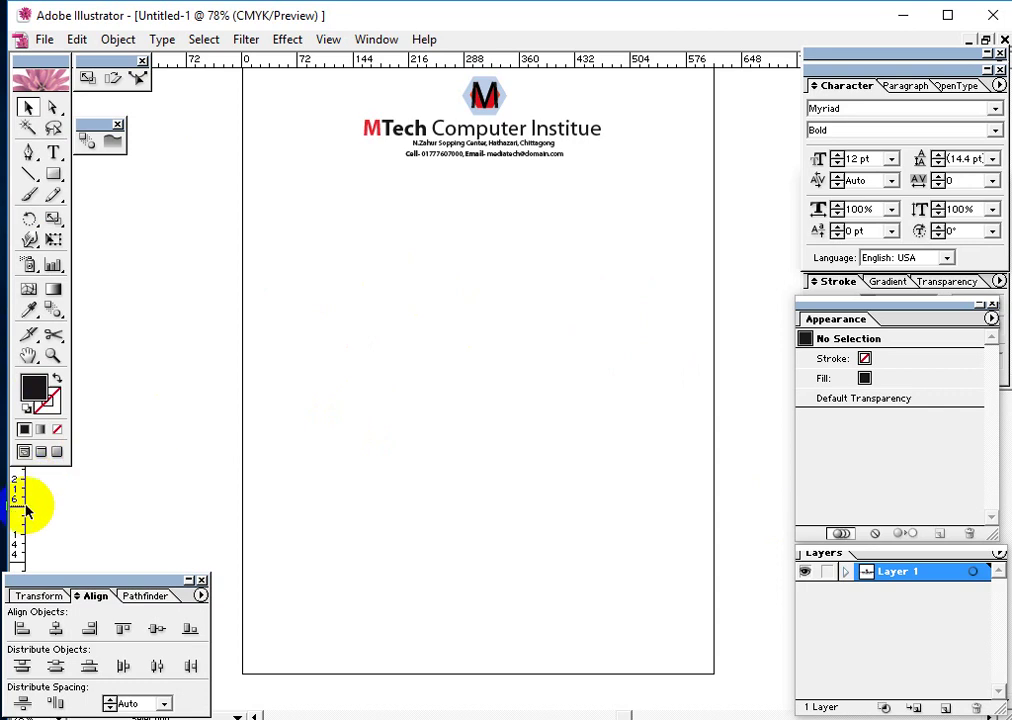
left_click_drag(15, 512, 256, 553)
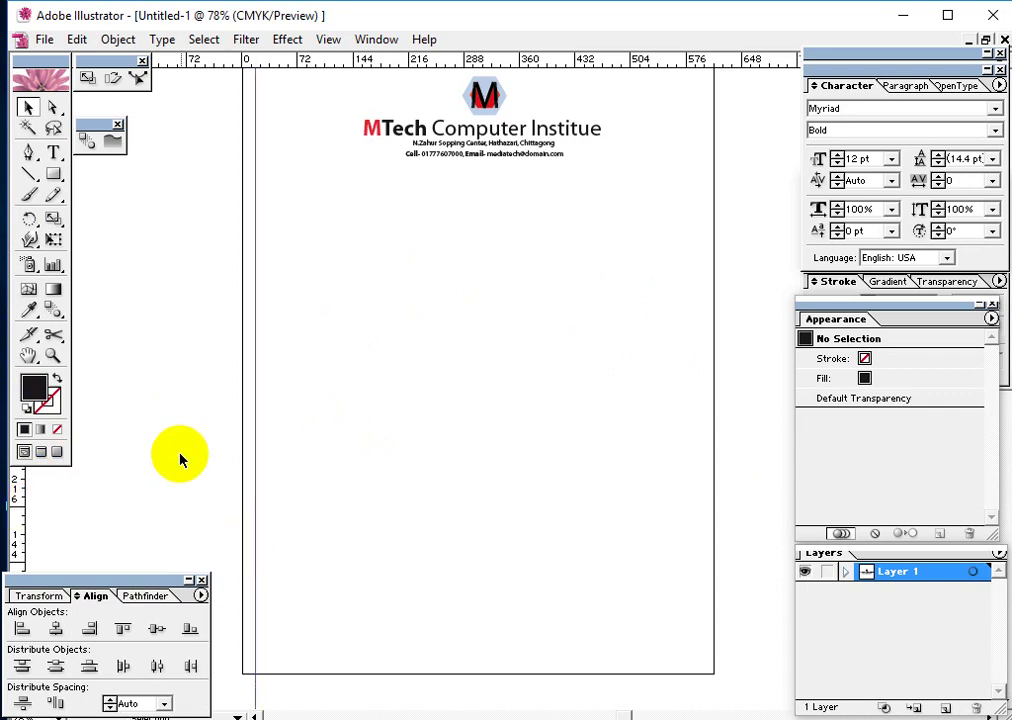
left_click_drag(325, 235, 296, 267)
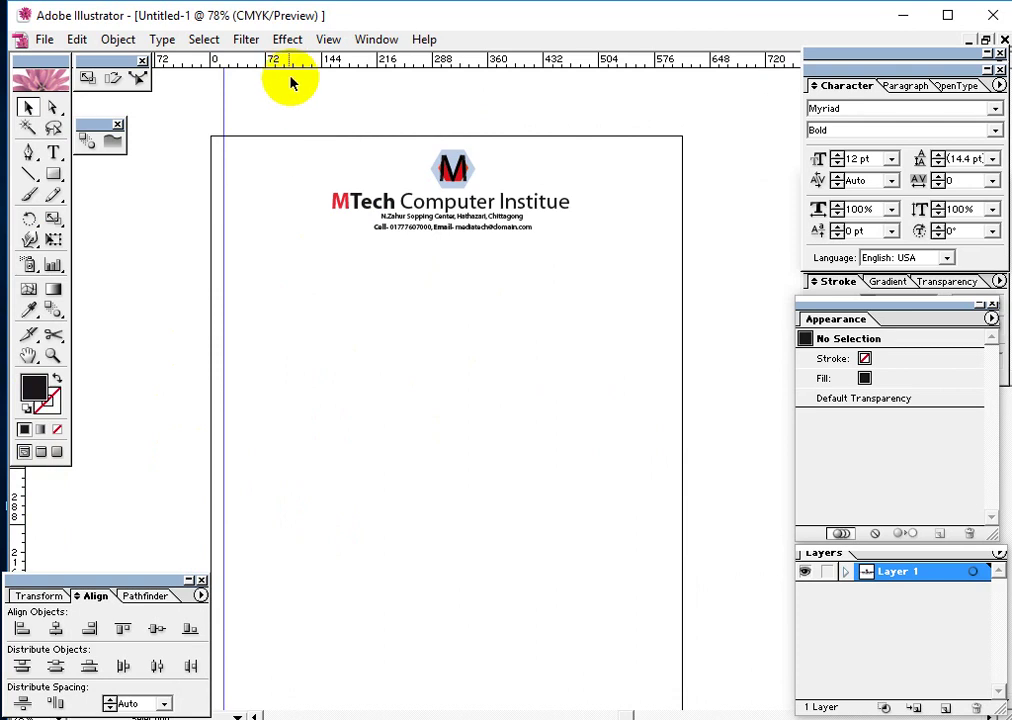
left_click_drag(285, 63, 280, 148)
left_click_drag(20, 507, 671, 601)
left_click_drag(527, 588, 531, 346)
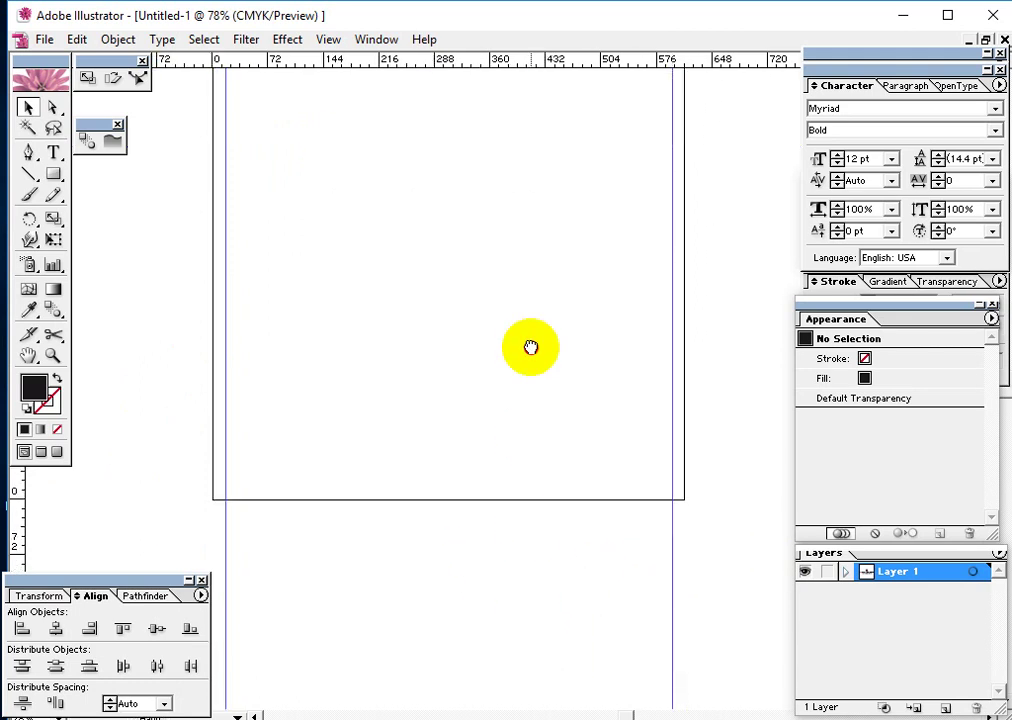
left_click_drag(447, 63, 481, 491)
left_click_drag(400, 218, 499, 420)
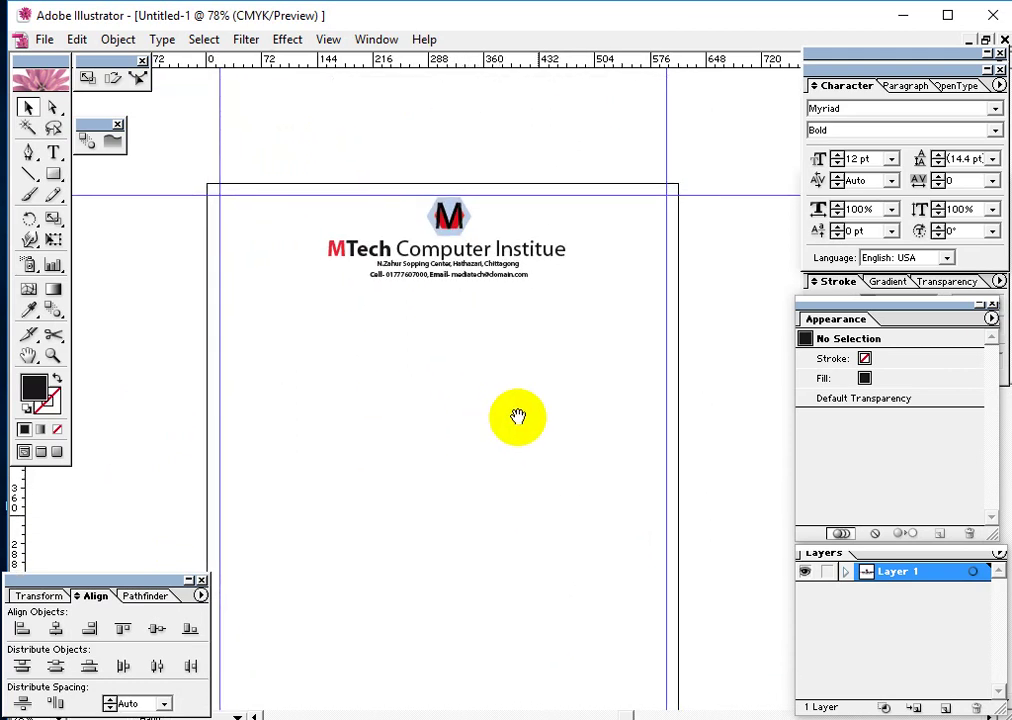
Step: Select the whole header with logo, institute name and contact lines, and nudge it slightly down from the upper margin guide
left_click_drag(332, 192, 322, 210)
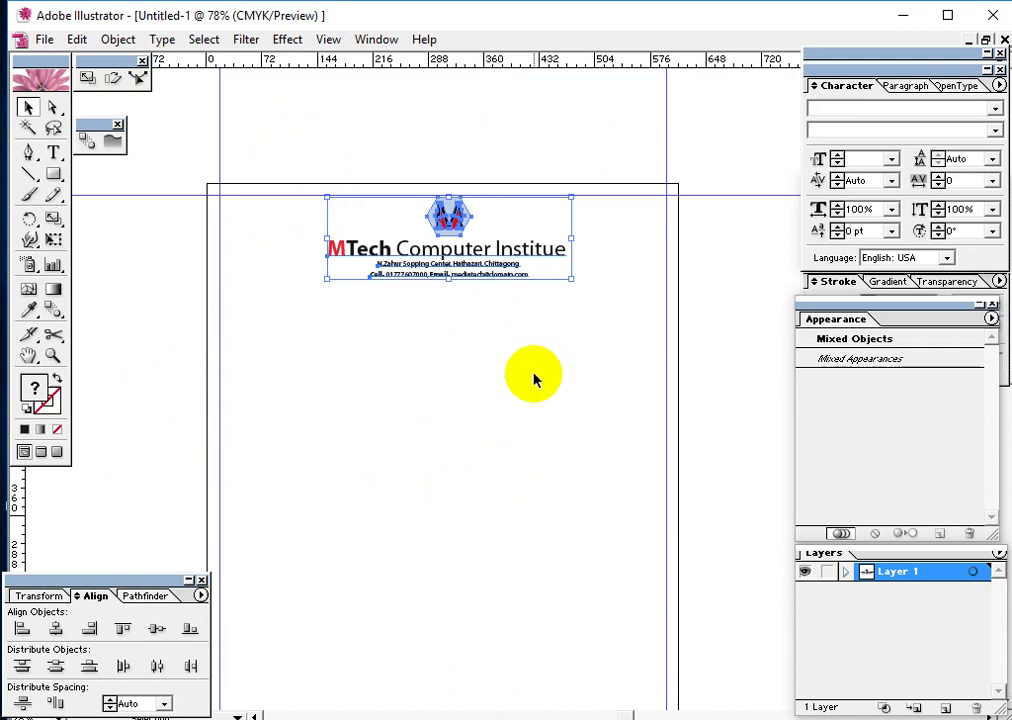
key("Down")
key("Down")
key("Down")
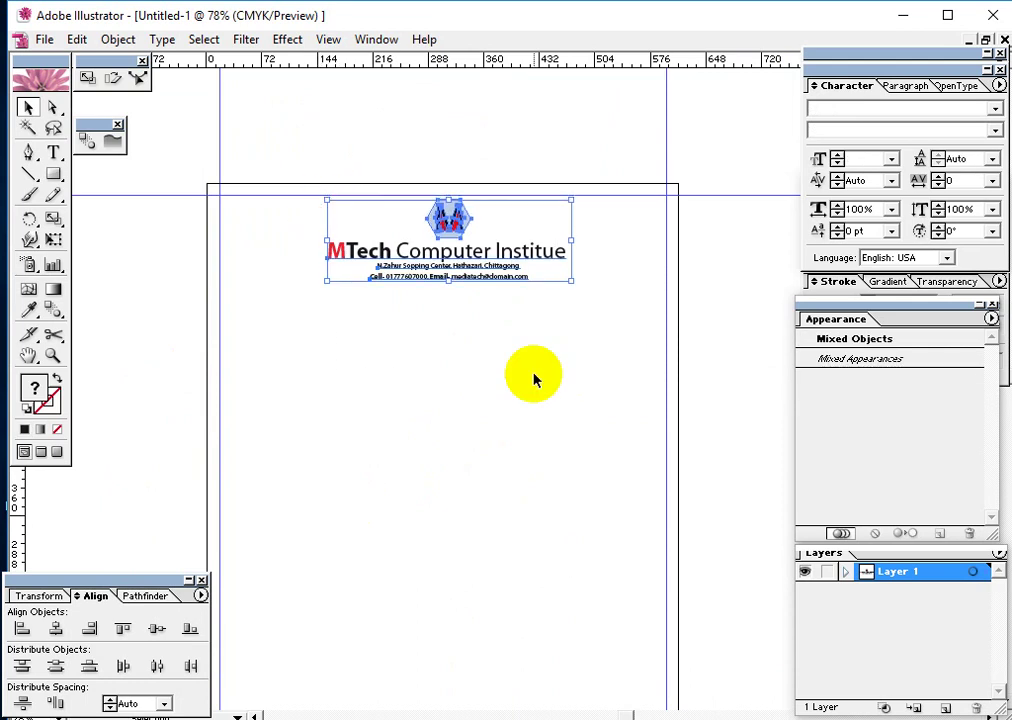
left_click(533, 378)
Step: Place a horizontal guide a short distance below the header's contact line
left_click_drag(504, 402, 549, 294)
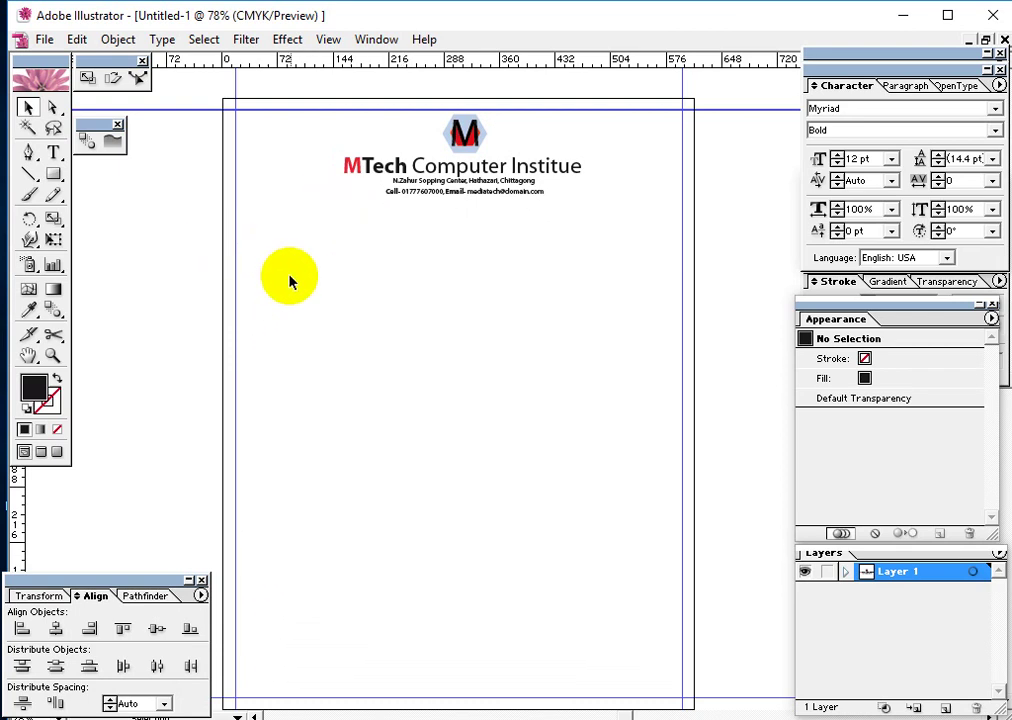
left_click_drag(395, 263, 391, 226)
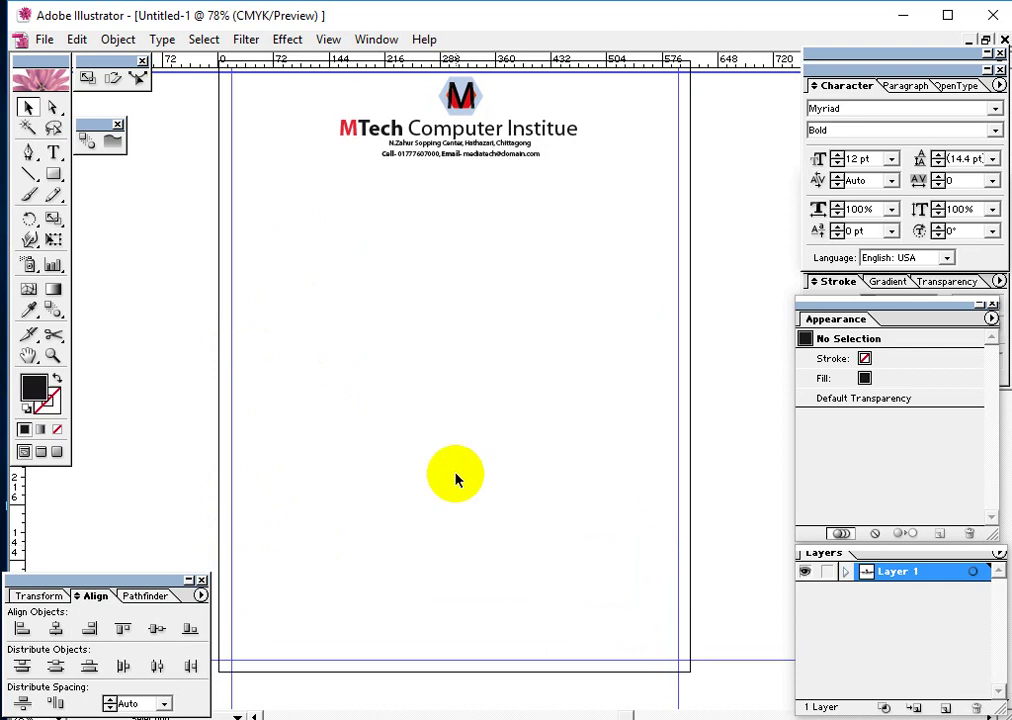
scroll(380, 410, "up", 2)
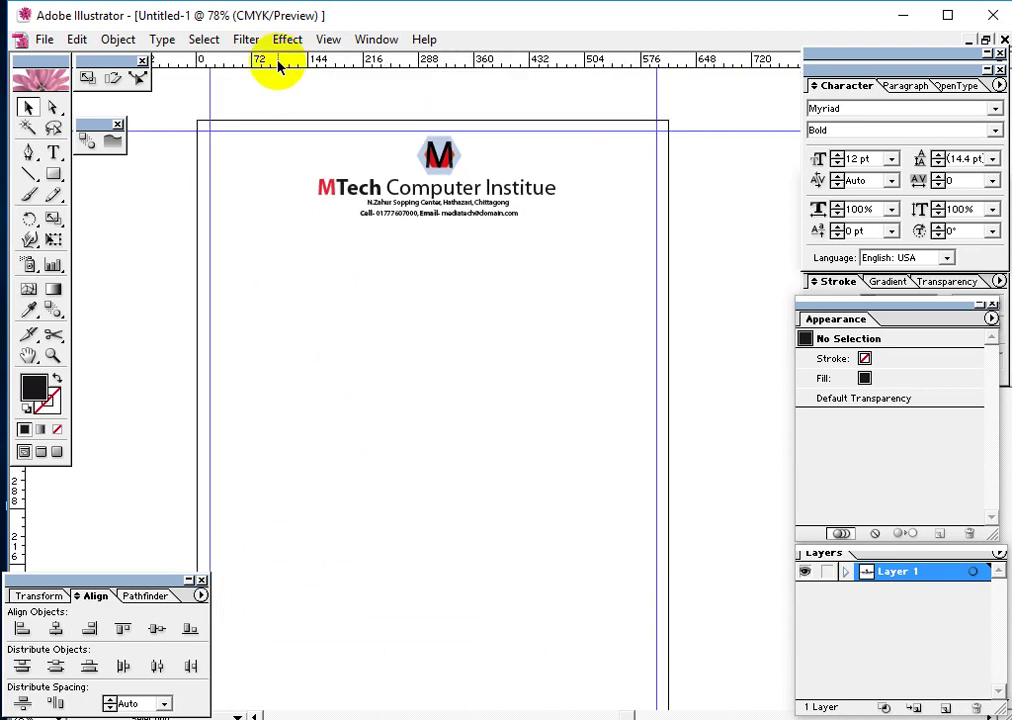
left_click_drag(276, 62, 296, 248)
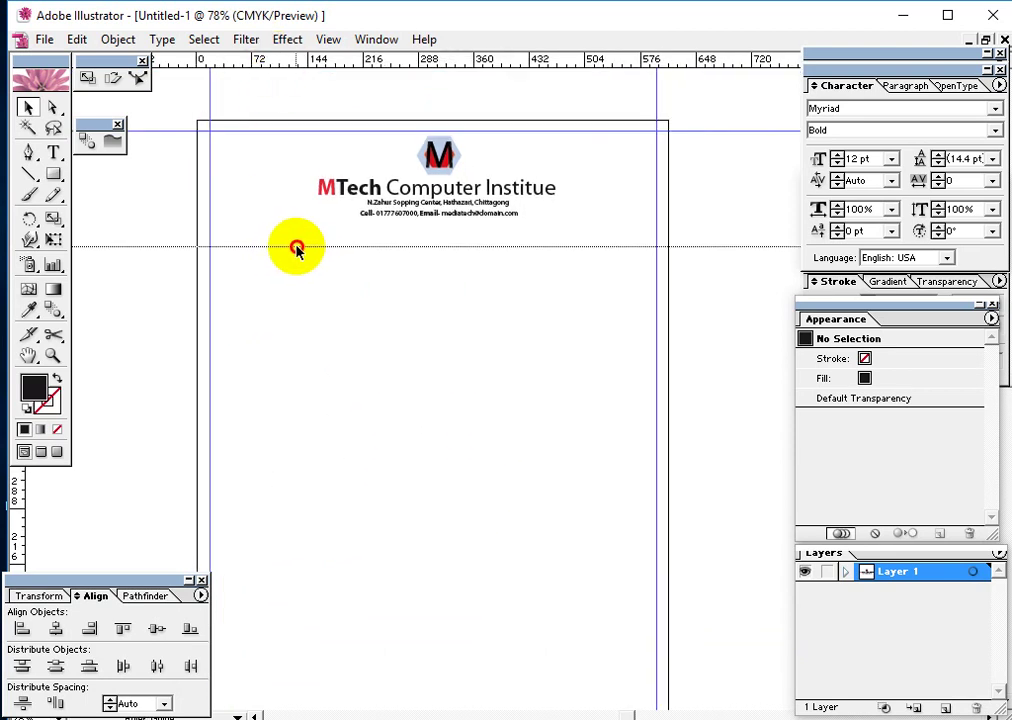
left_click_drag(393, 273, 418, 267)
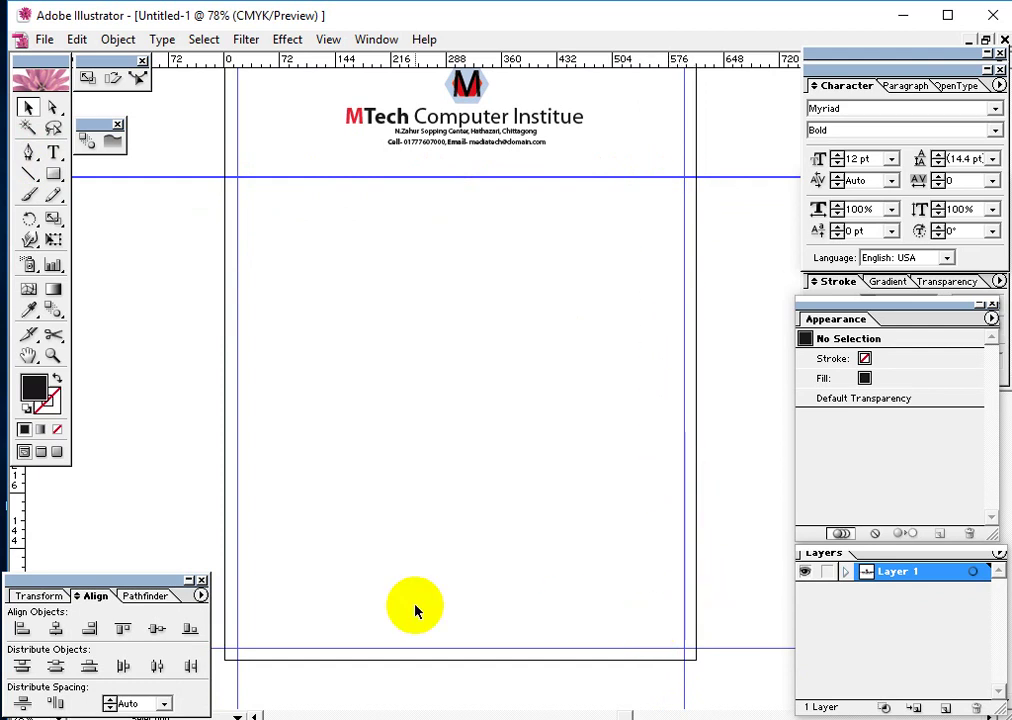
left_click_drag(52, 173, 57, 175)
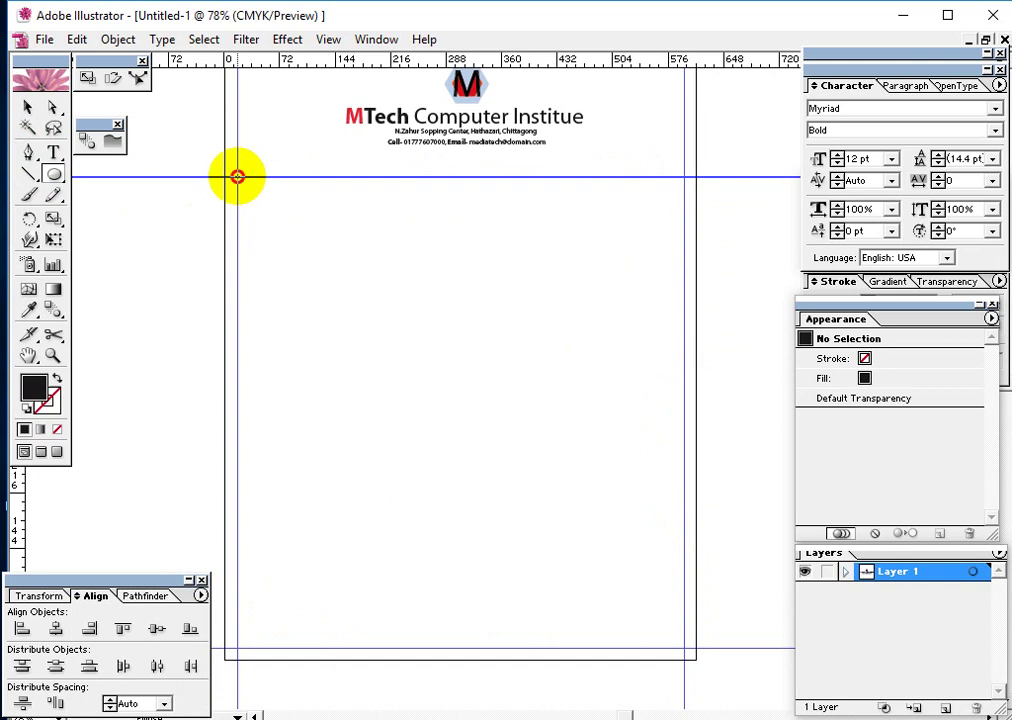
left_click_drag(237, 176, 573, 546)
key("ctrl+z")
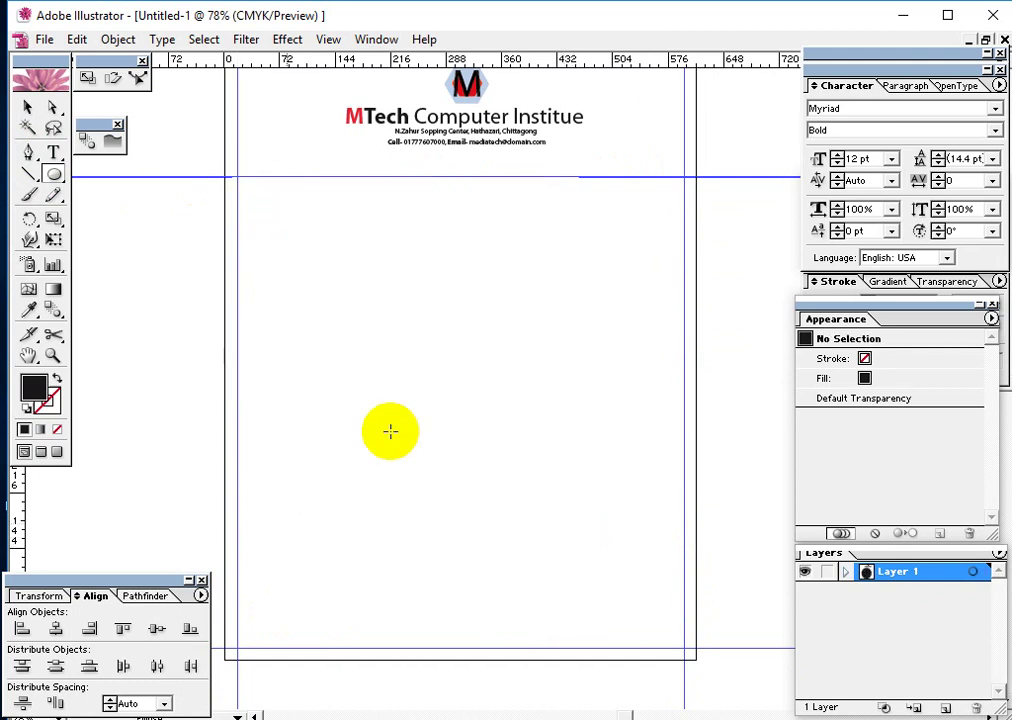
Step: Draw a large rectangle filling the guide-bounded area below the header, and a small wide rectangle overlapping its upper edge
left_click_drag(52, 173, 85, 184)
left_click_drag(237, 176, 684, 650)
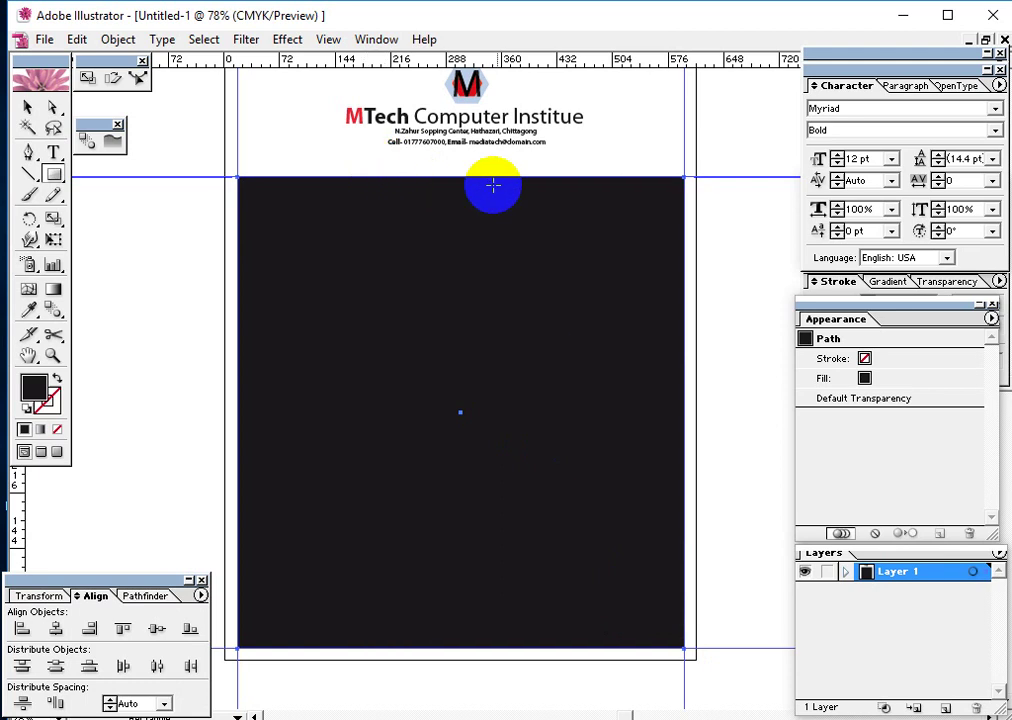
left_click(55, 178)
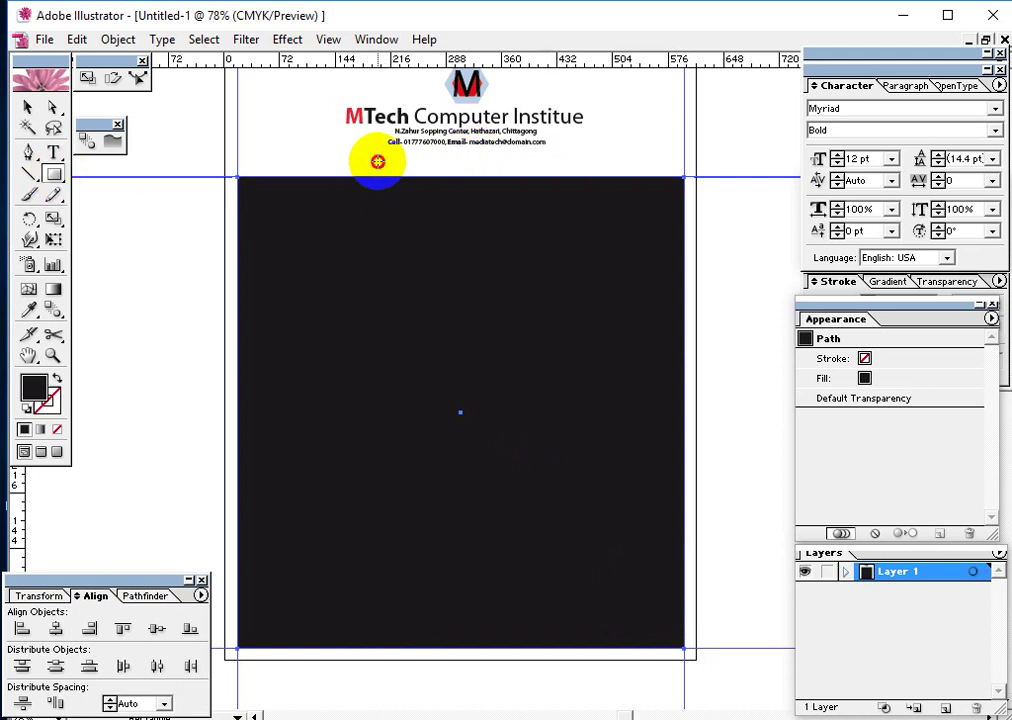
left_click_drag(377, 161, 571, 202)
Step: Nudge the small rectangle up until its centre sits on the guide at the large rectangle's upper edge
left_click(29, 108)
left_click(477, 201)
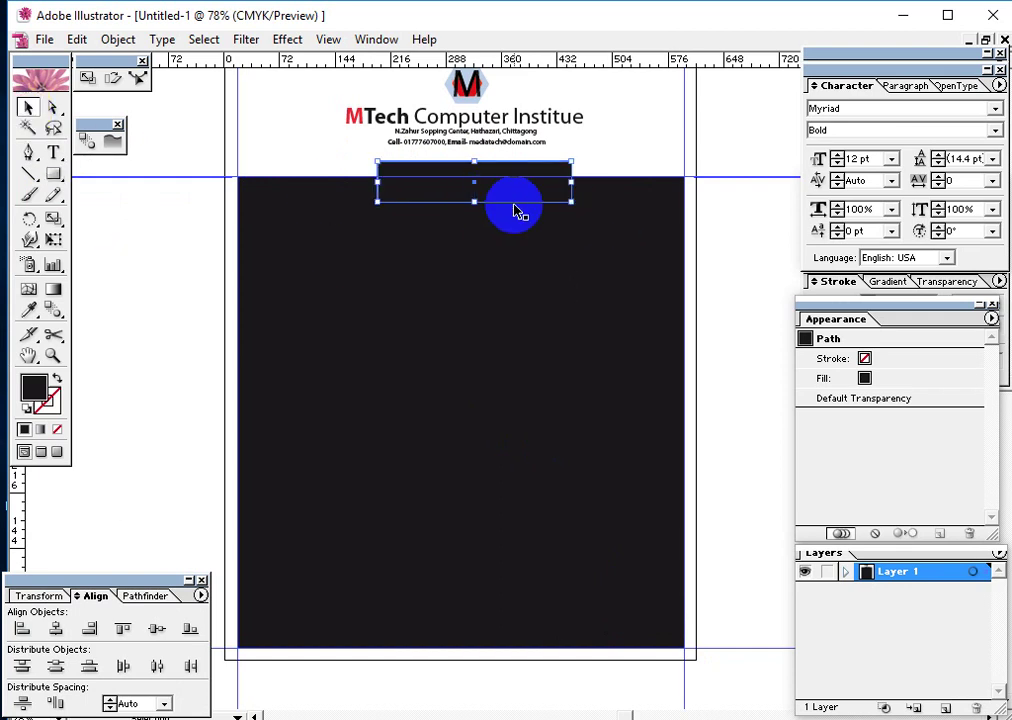
key("Up")
key("Up")
key("Up")
key("Up")
key("Up")
key("Up")
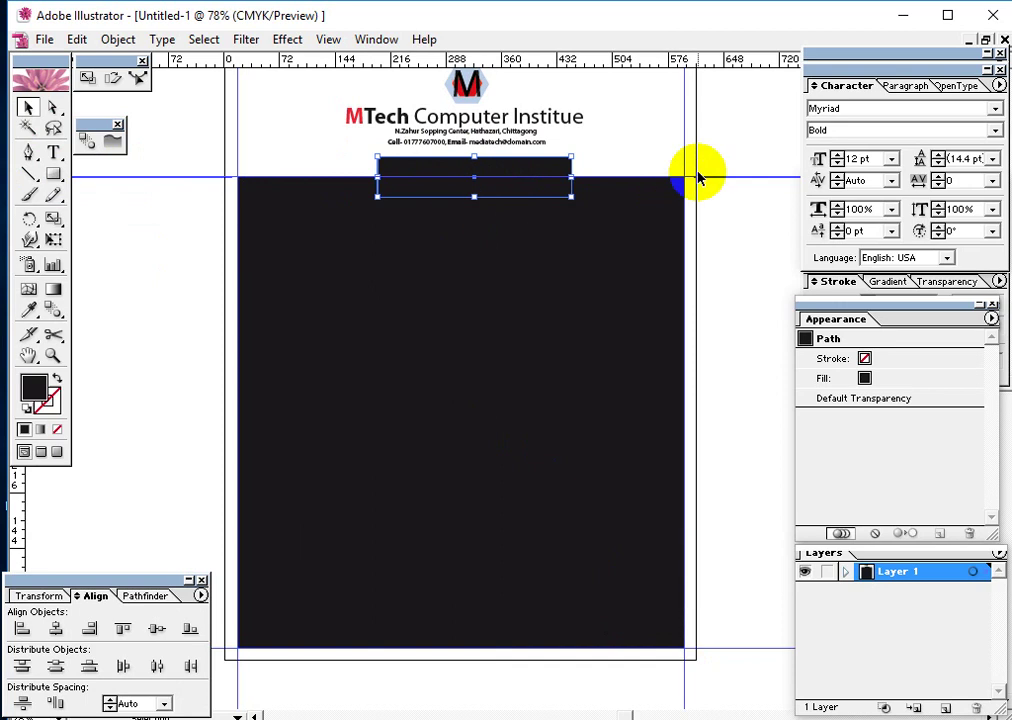
Step: Centre both rectangles horizontally on each other and nudge them left until the large one fits the side guides
left_click_drag(702, 168, 437, 266)
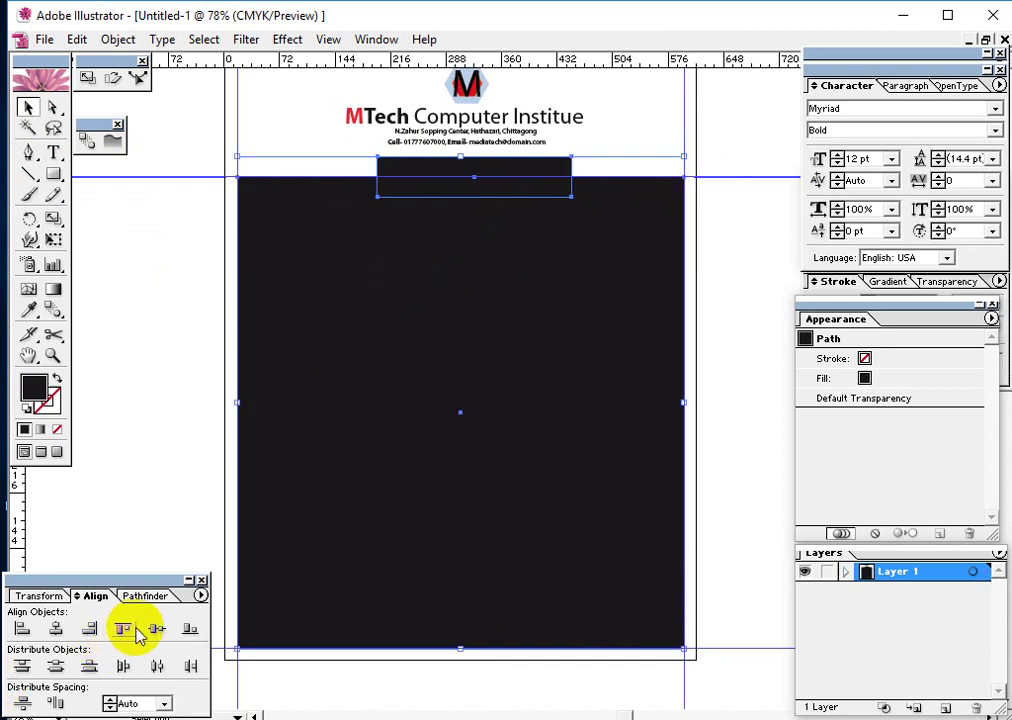
left_click(56, 629)
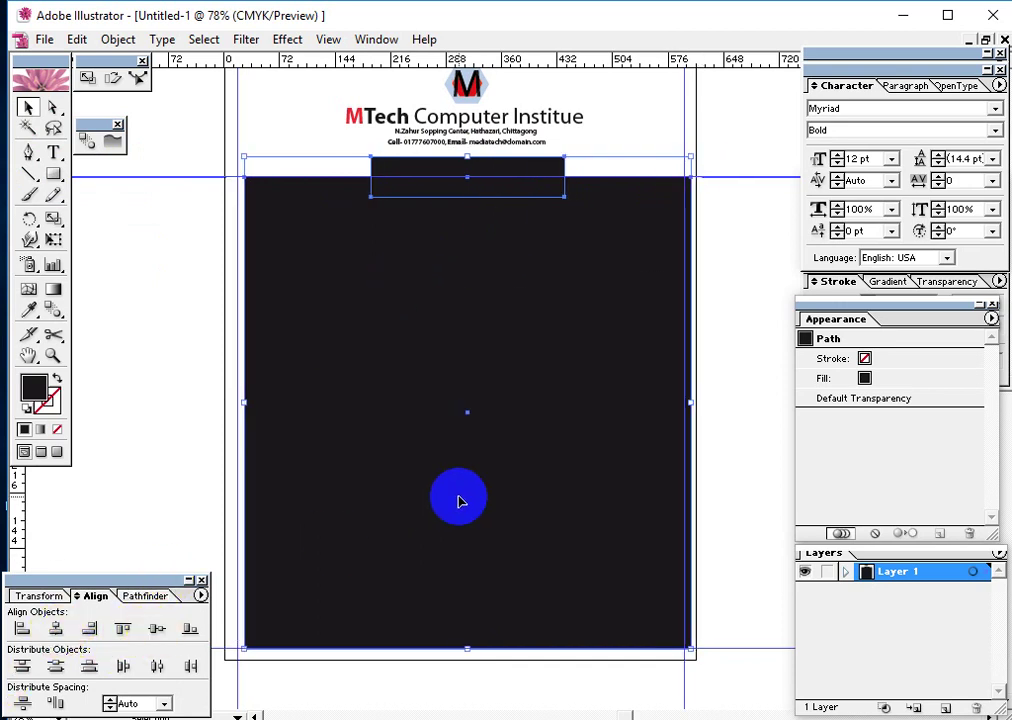
key("Left")
key("Left")
key("Left")
key("Left")
key("Left")
key("Left")
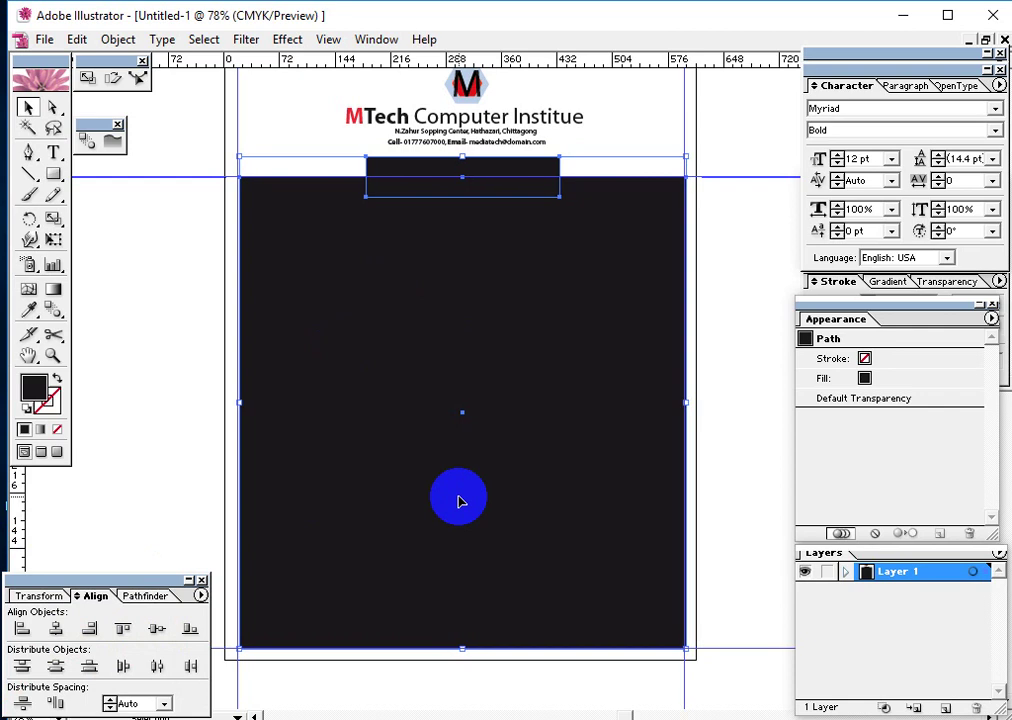
key("Left")
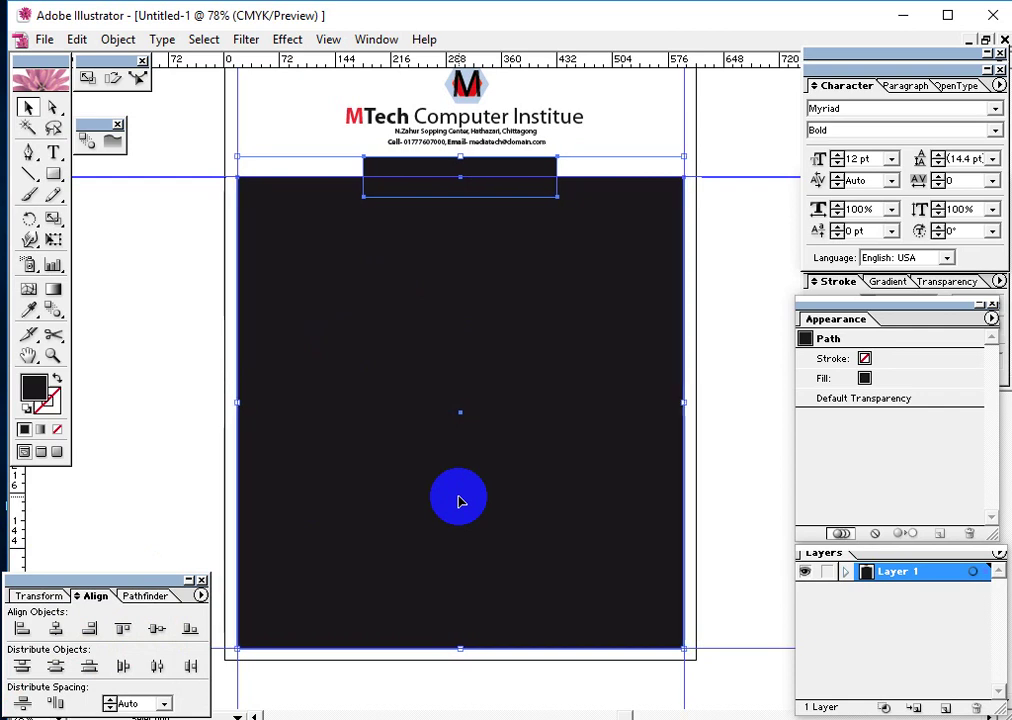
left_click(737, 430)
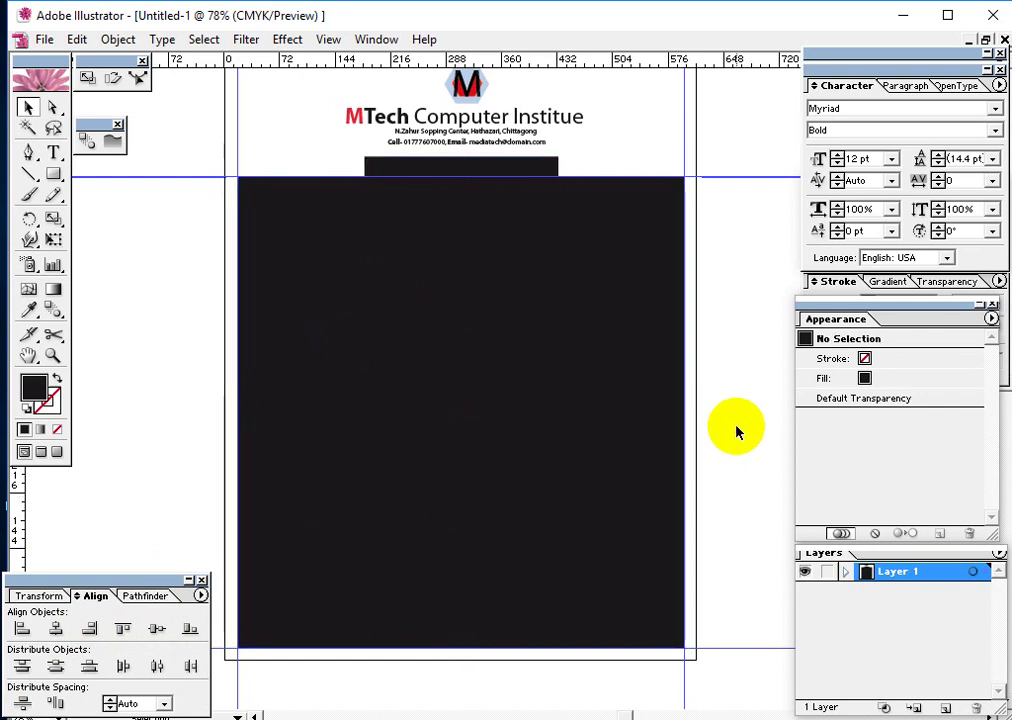
left_click(508, 463)
left_click(541, 213)
left_click(474, 174)
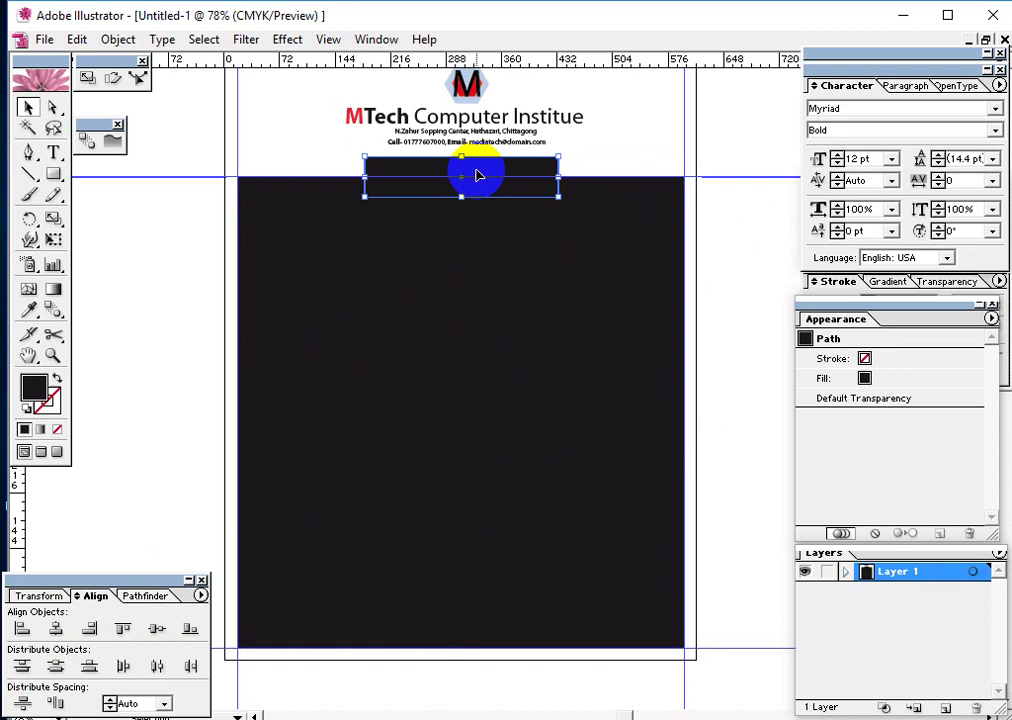
right_click(476, 174)
left_click(690, 378)
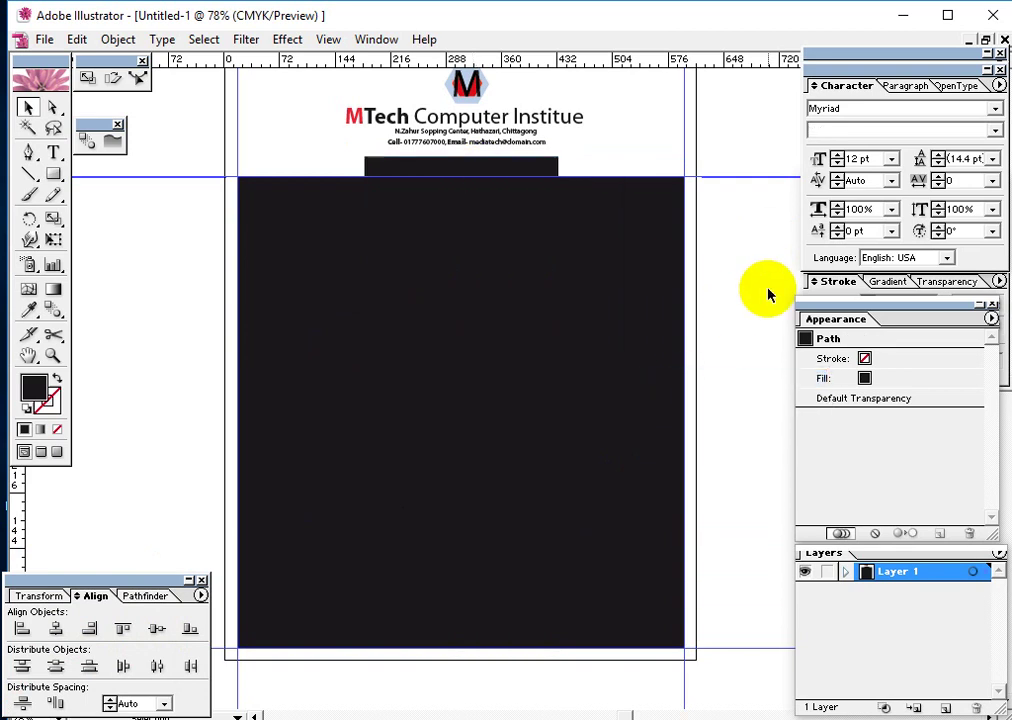
left_click(723, 192)
left_click(262, 456)
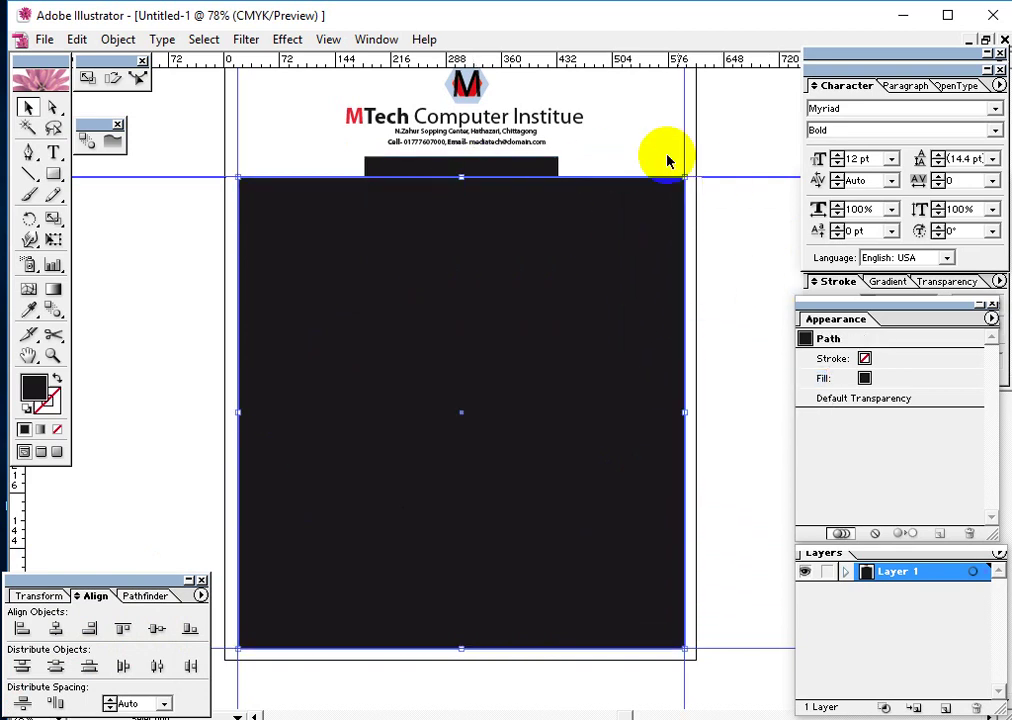
left_click_drag(705, 167, 515, 230)
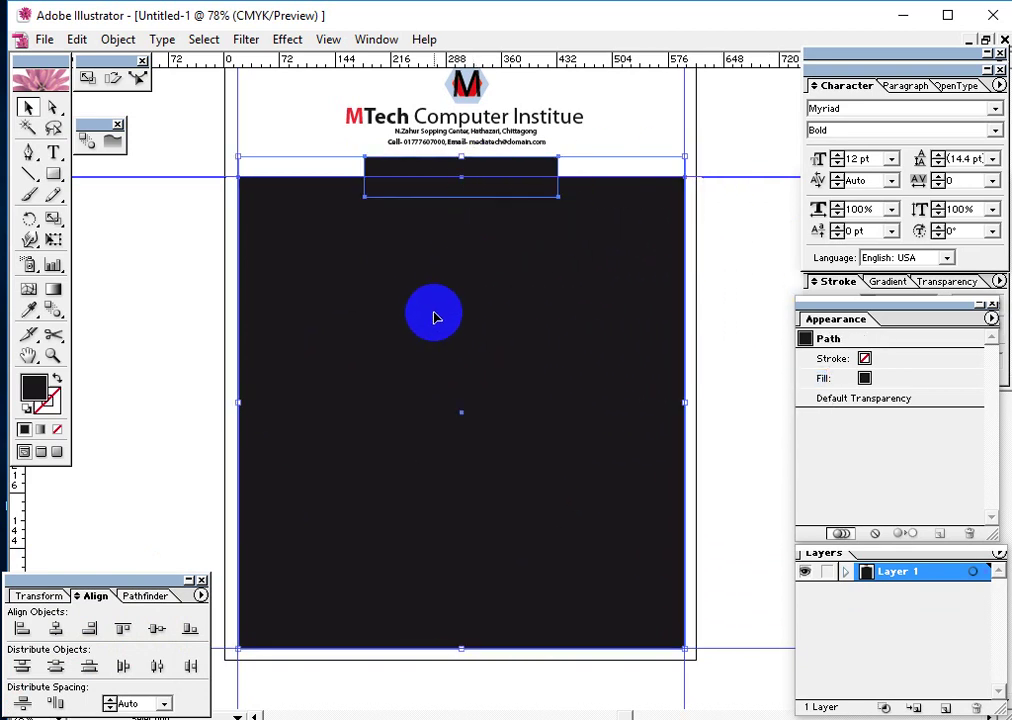
left_click(700, 295)
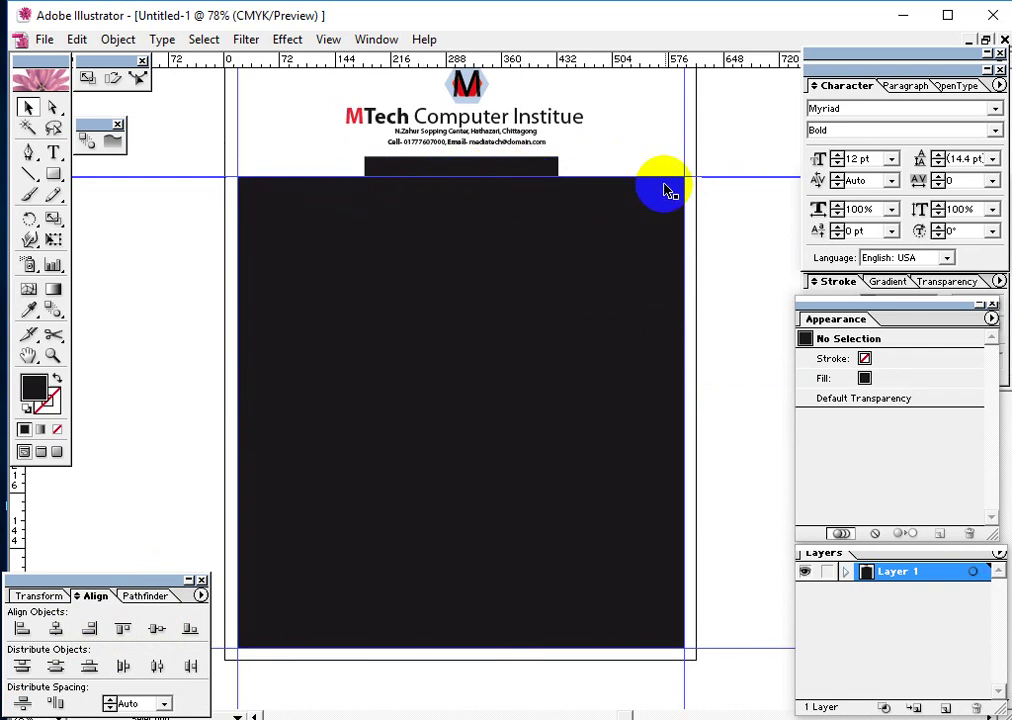
Step: Give the large rectangle a 1 pt black stroke with no fill, and hide the guides
left_click_drag(693, 185, 571, 380)
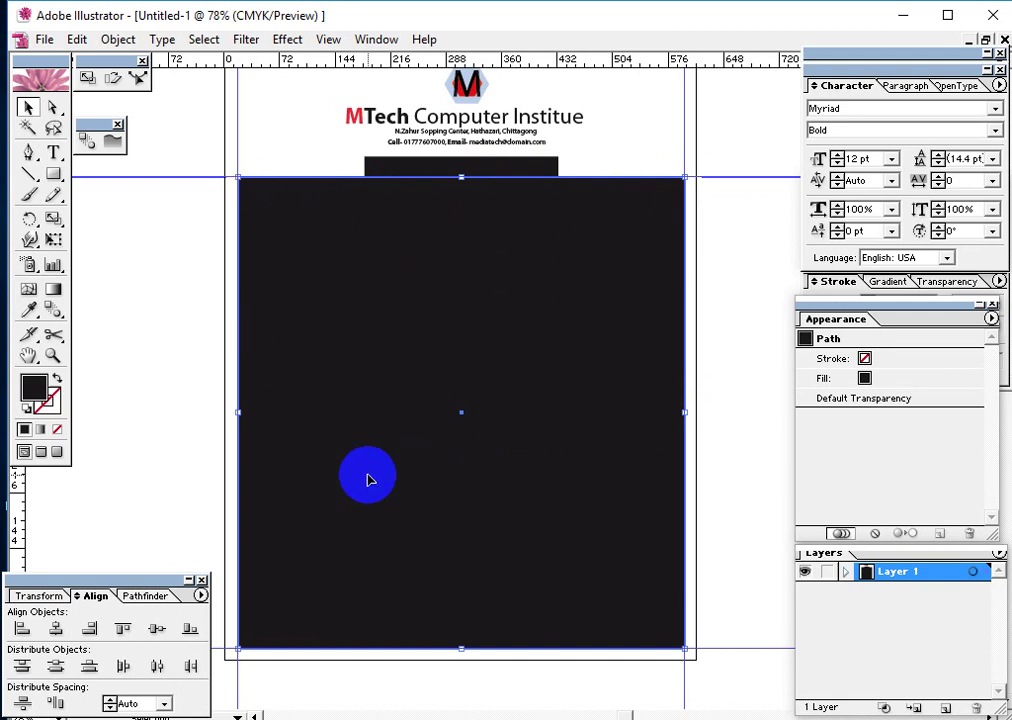
left_click(47, 402)
left_click(55, 431)
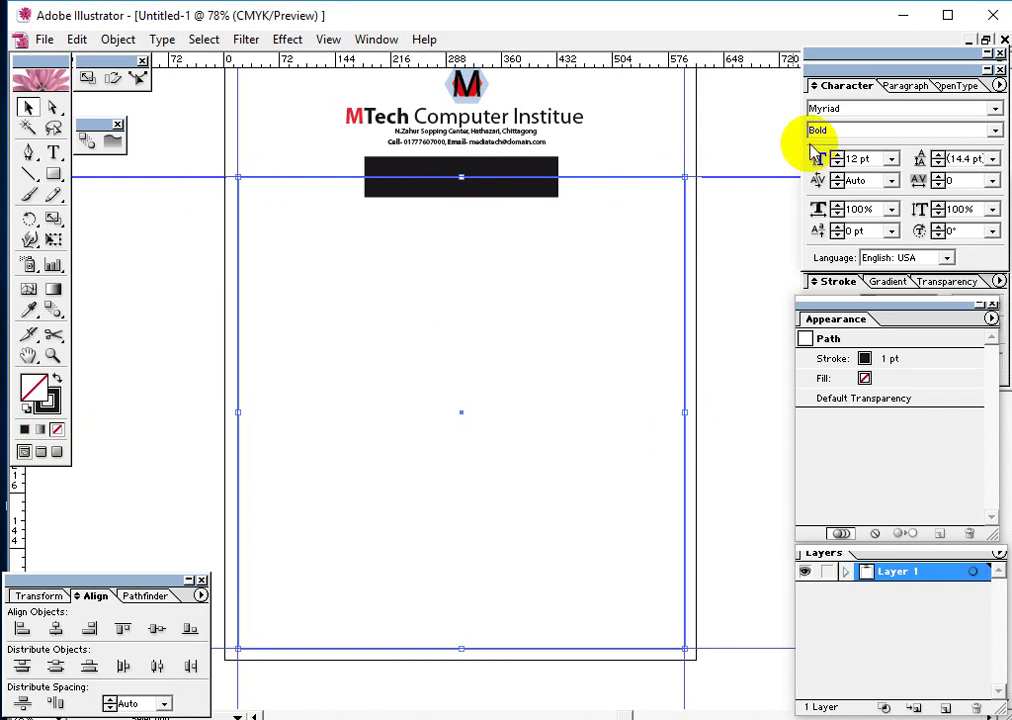
left_click(696, 145)
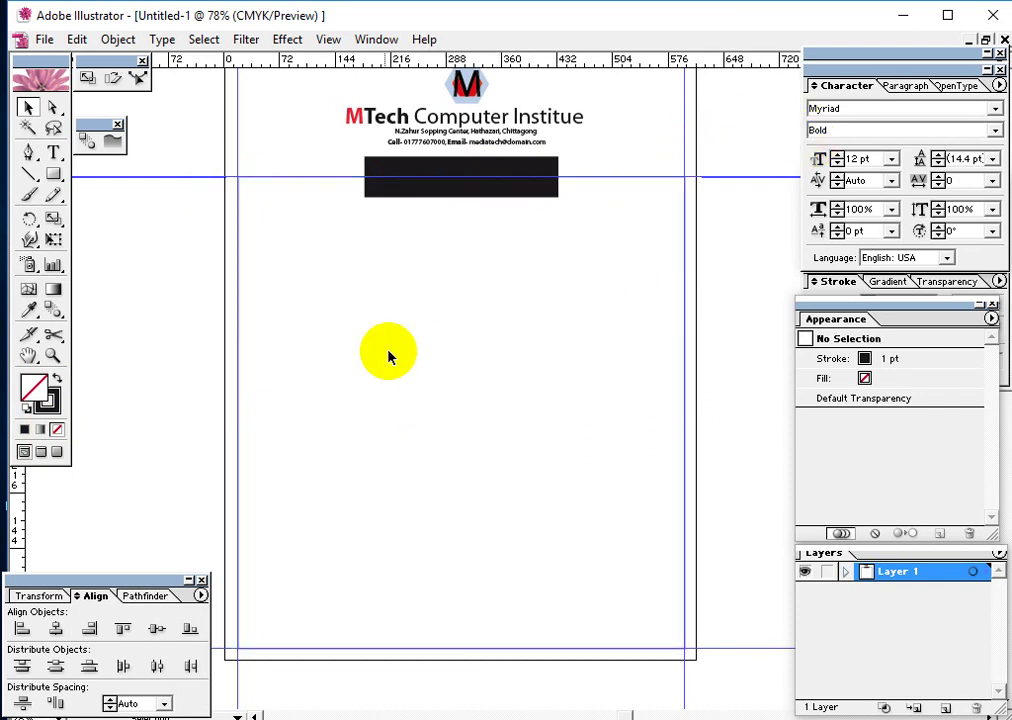
left_click(236, 400)
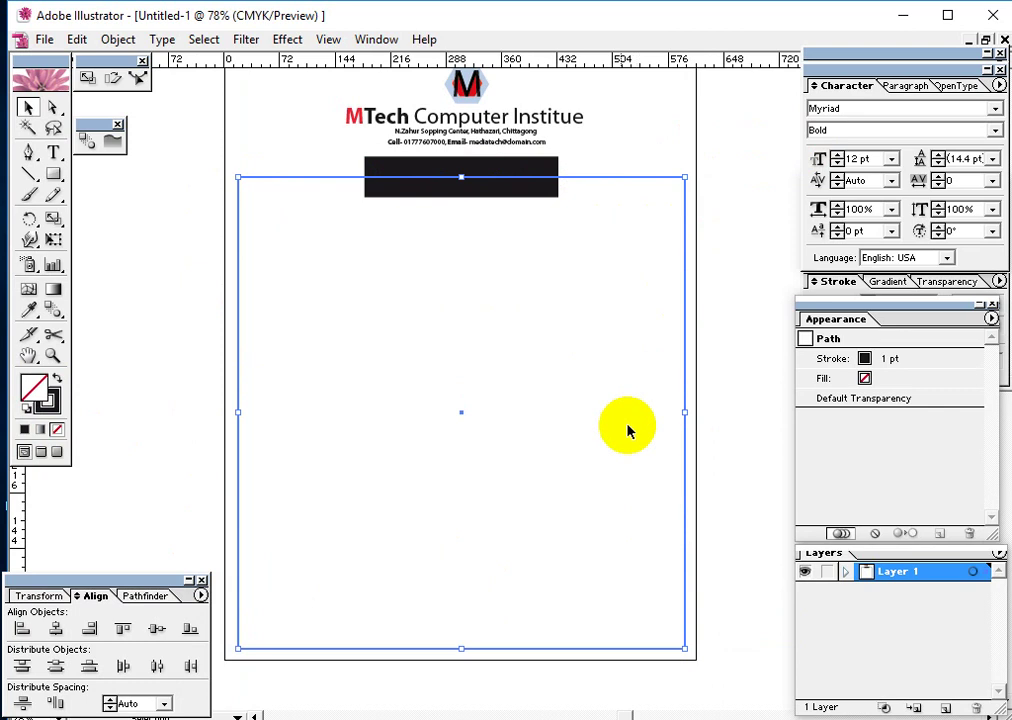
left_click(711, 388)
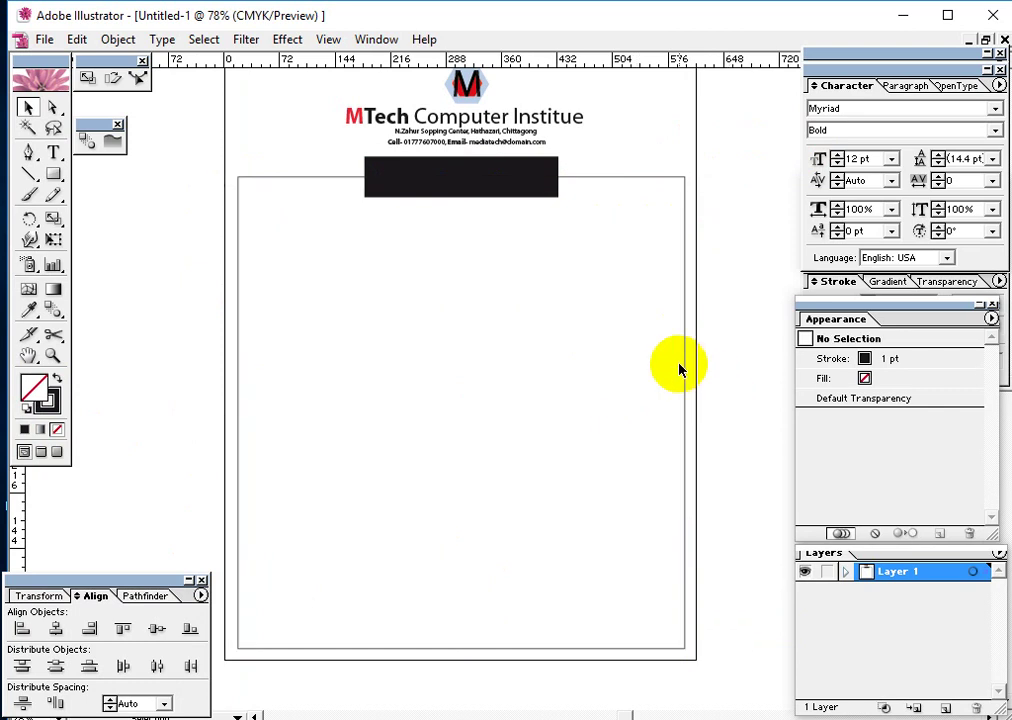
Step: Apply the Round Corners effect to the small black title box with a 10 px radius
left_click(426, 196)
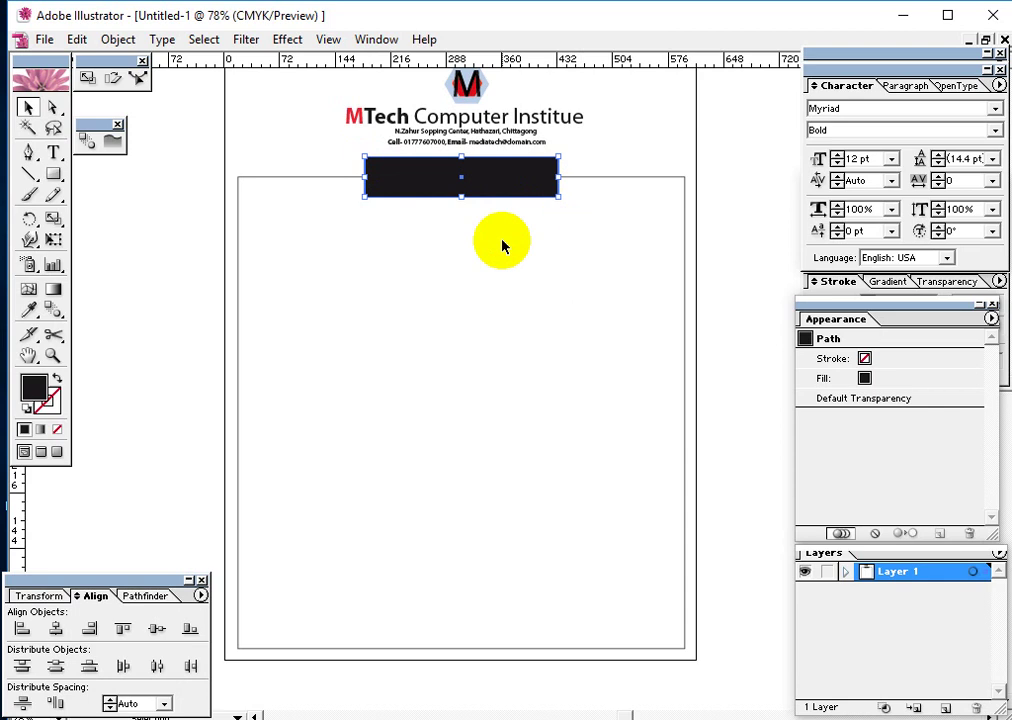
left_click(287, 39)
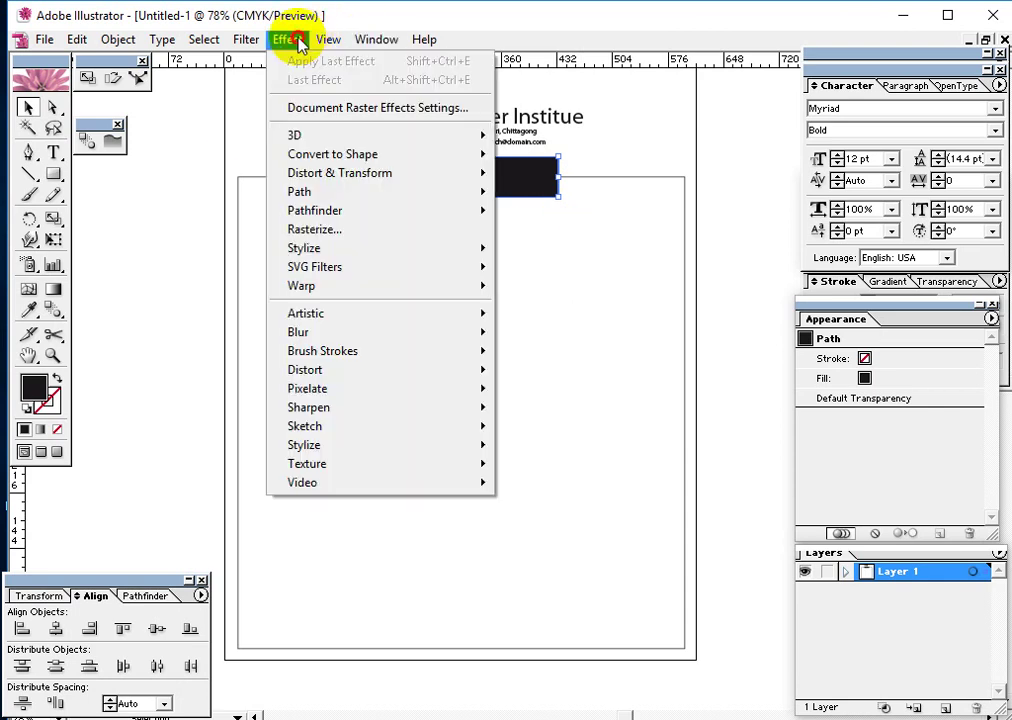
mouse_move(452, 250)
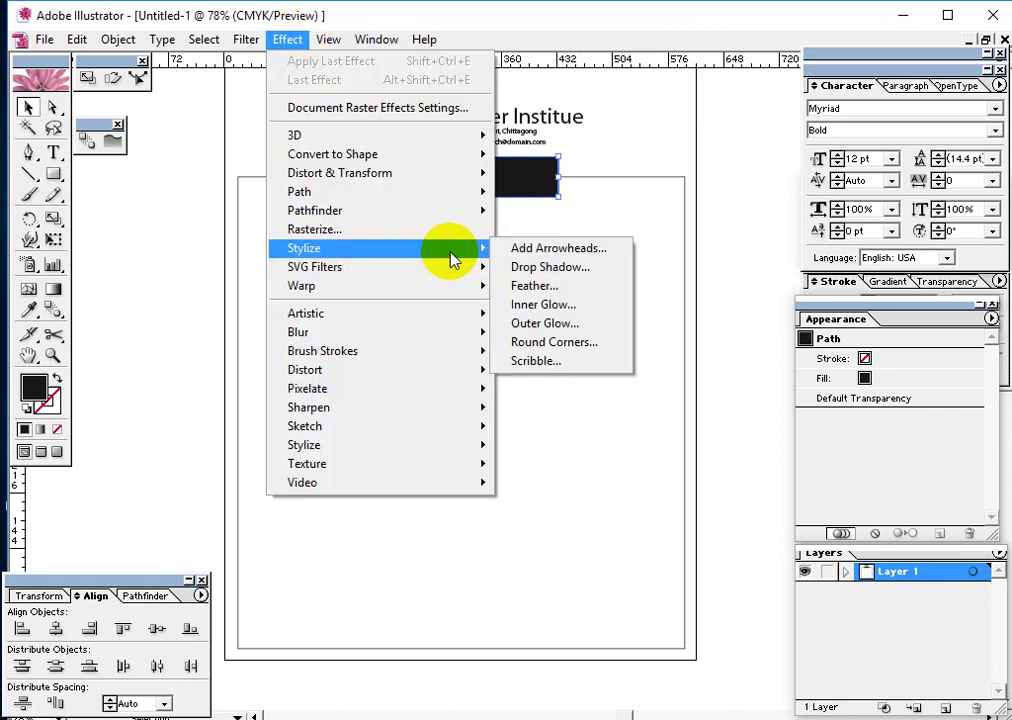
left_click(566, 343)
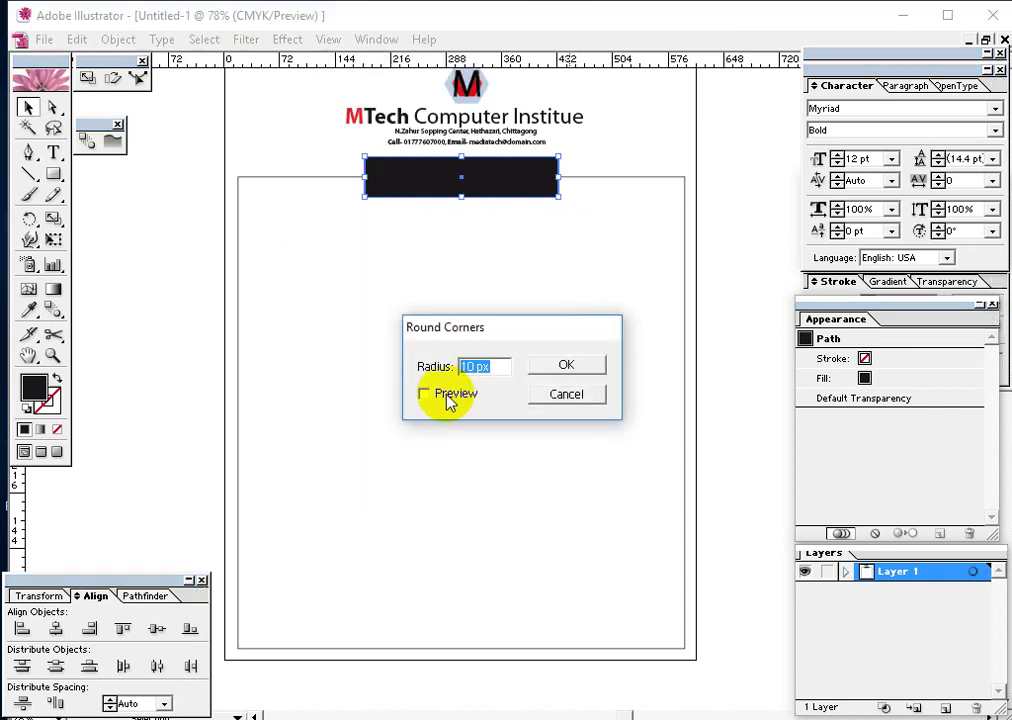
left_click(578, 360)
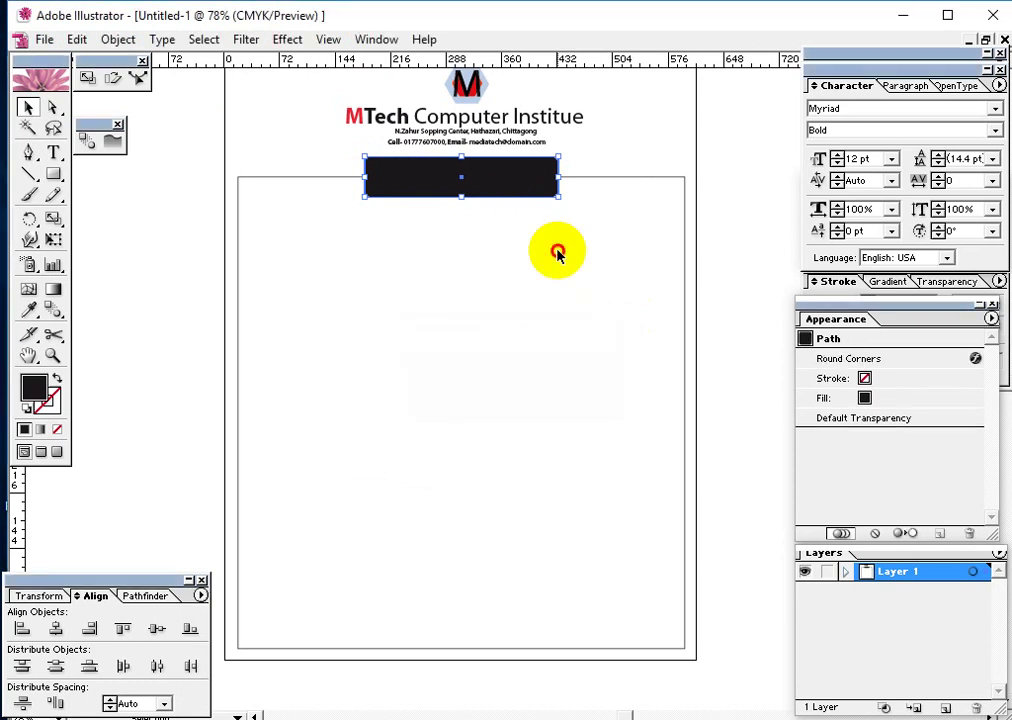
left_click(548, 212)
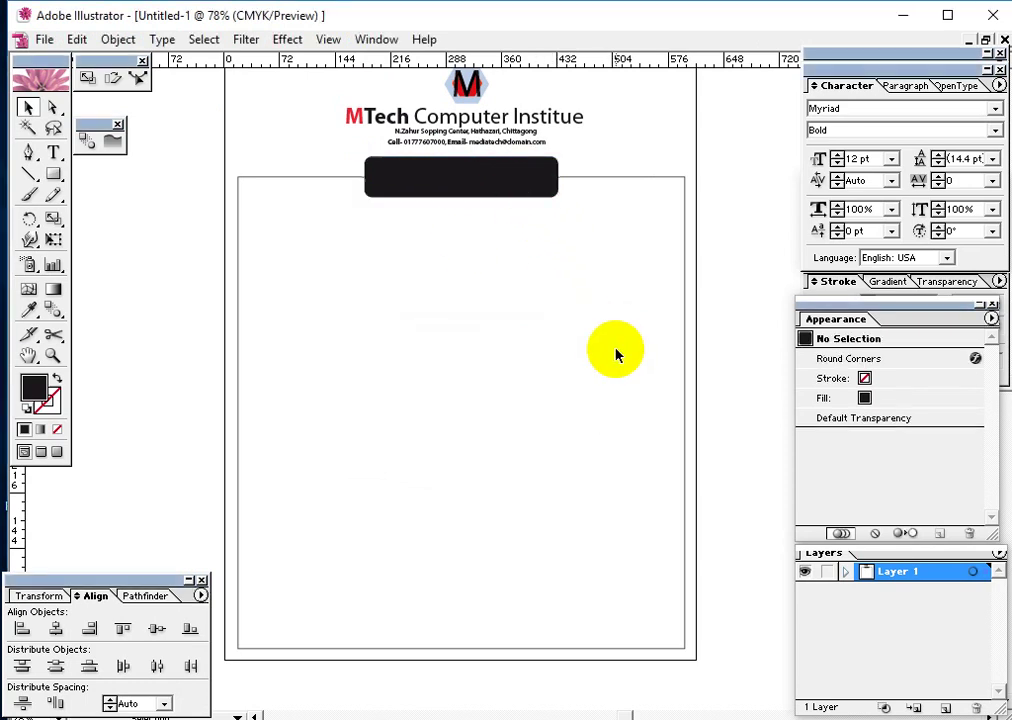
left_click(531, 195)
left_click_drag(722, 165, 566, 219)
left_click(724, 252)
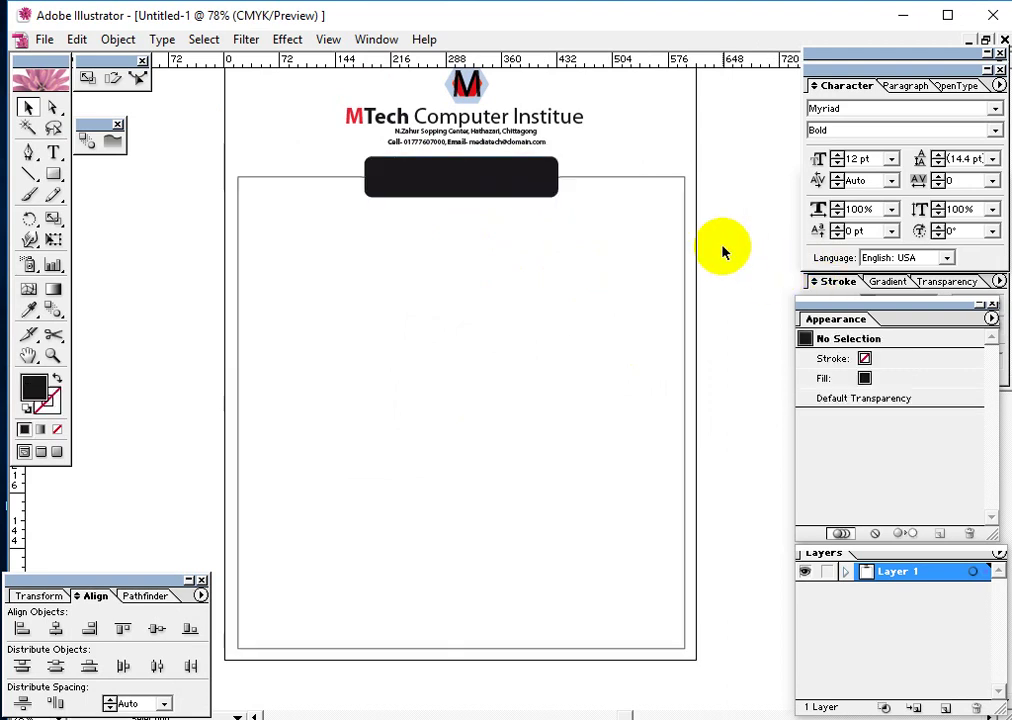
Step: Set the large frame's stroke weight to 2 pt
left_click(686, 252)
left_click(838, 281)
left_click(899, 303)
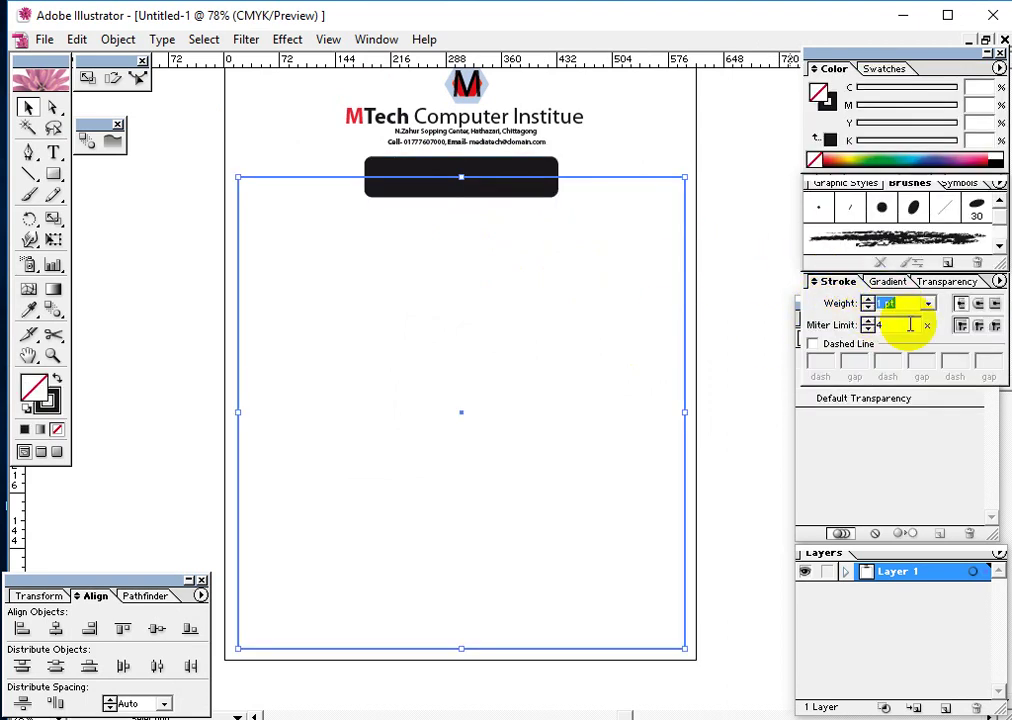
left_click(700, 253)
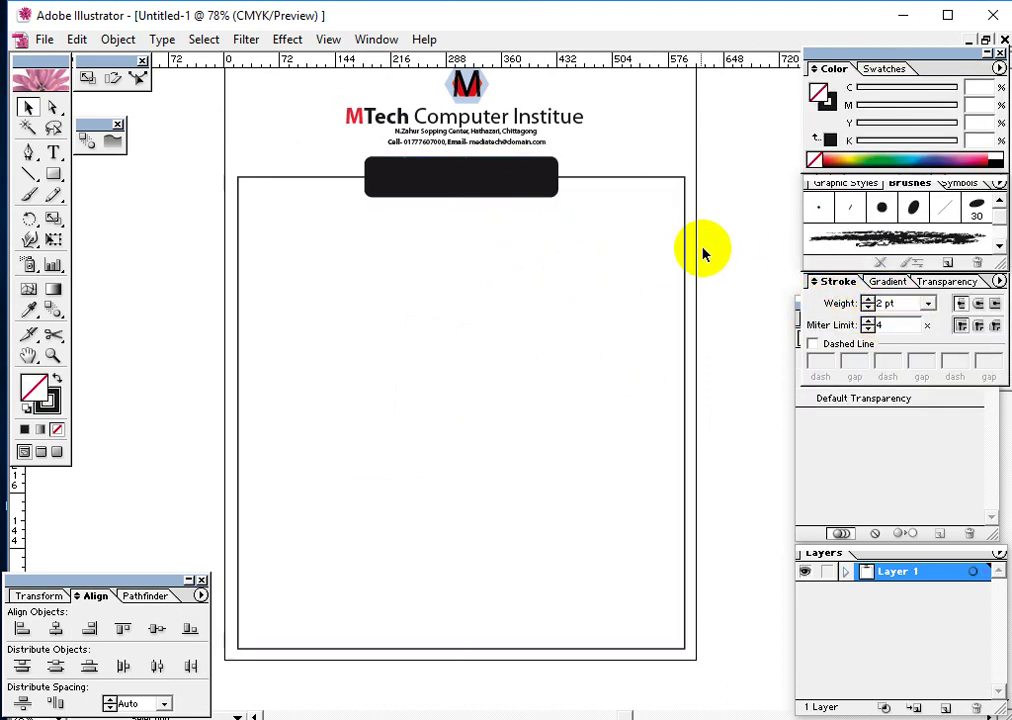
Step: Colour the title box's fill and the frame's stroke blue (C 93.73, M 14.51, Y 13.33, K 0), leaving the frame without a fill
left_click_drag(699, 205, 392, 201)
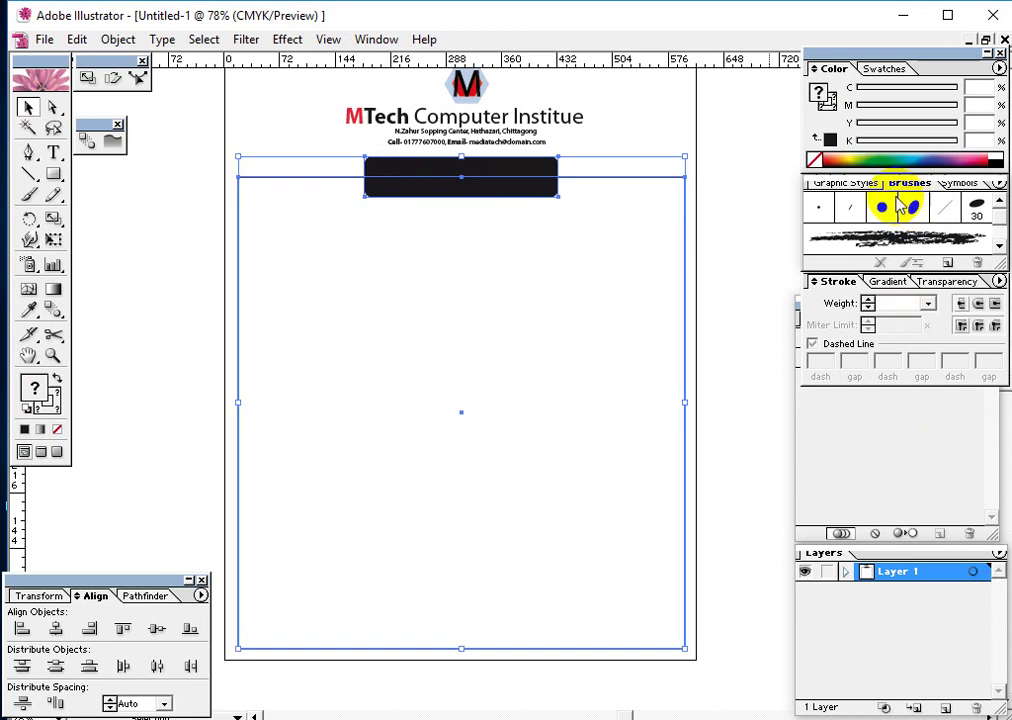
left_click(922, 153)
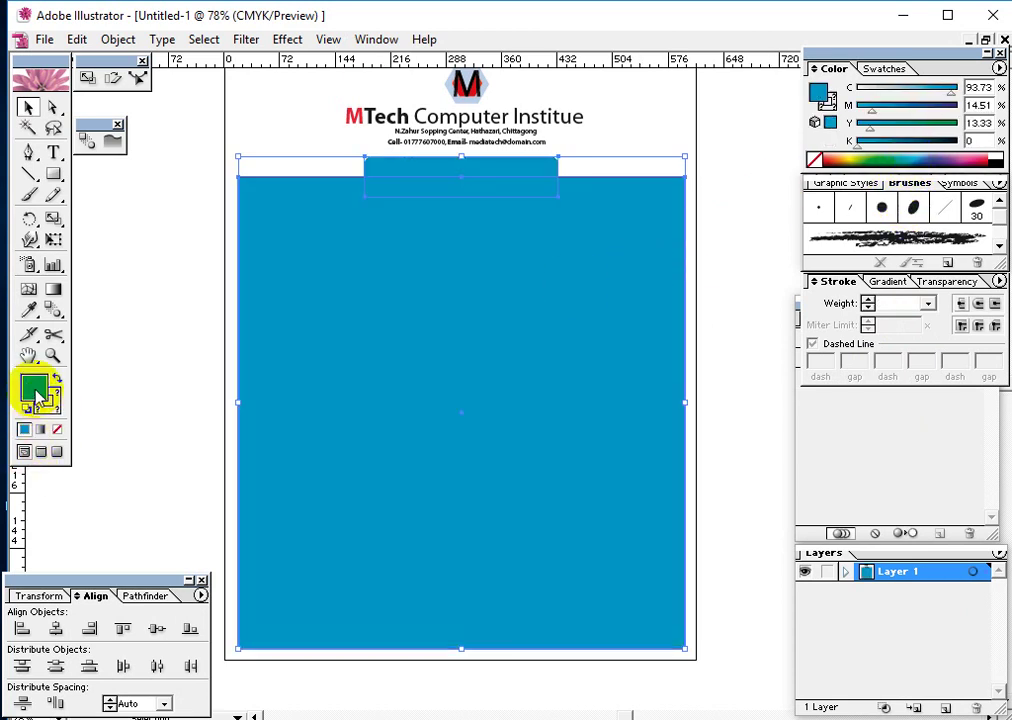
left_click(156, 197)
left_click(245, 215)
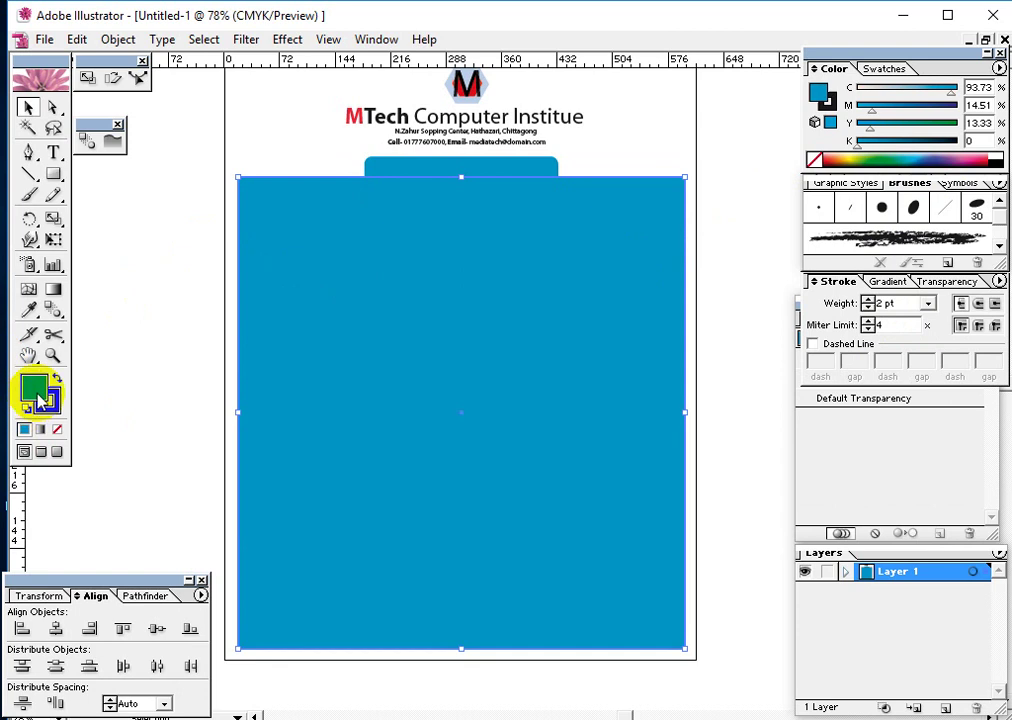
left_click(57, 429)
left_click(167, 317)
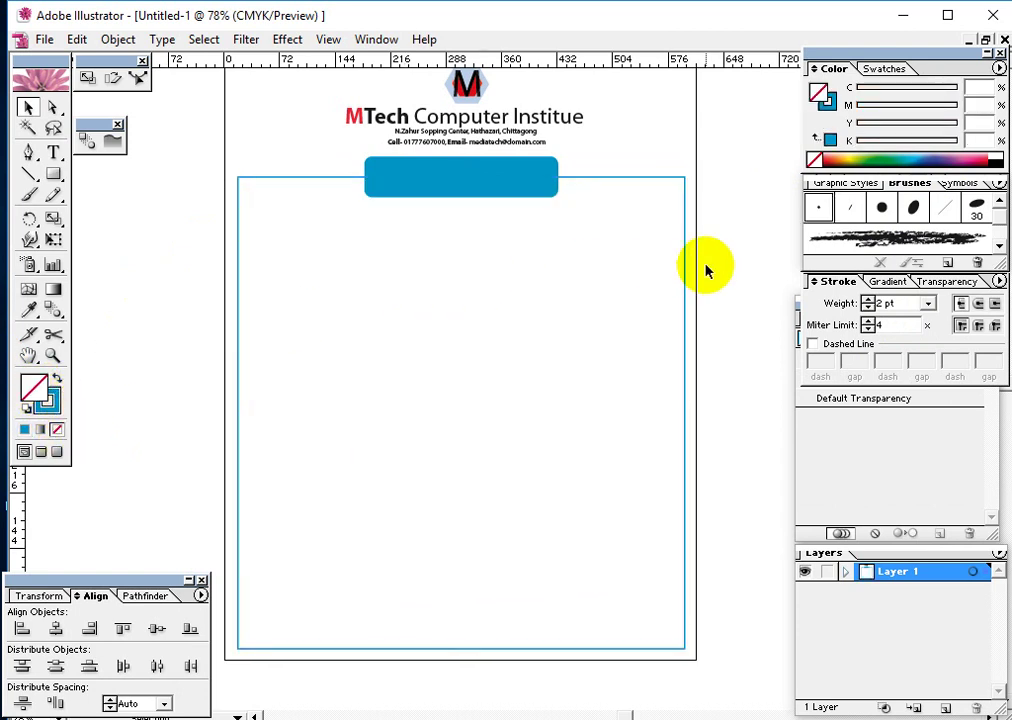
Step: Copy the letters "ns" from the institute name and paste them as a separate text object below the title box
key("ctrl+plus")
key("ctrl+plus")
left_click_drag(705, 269, 556, 260)
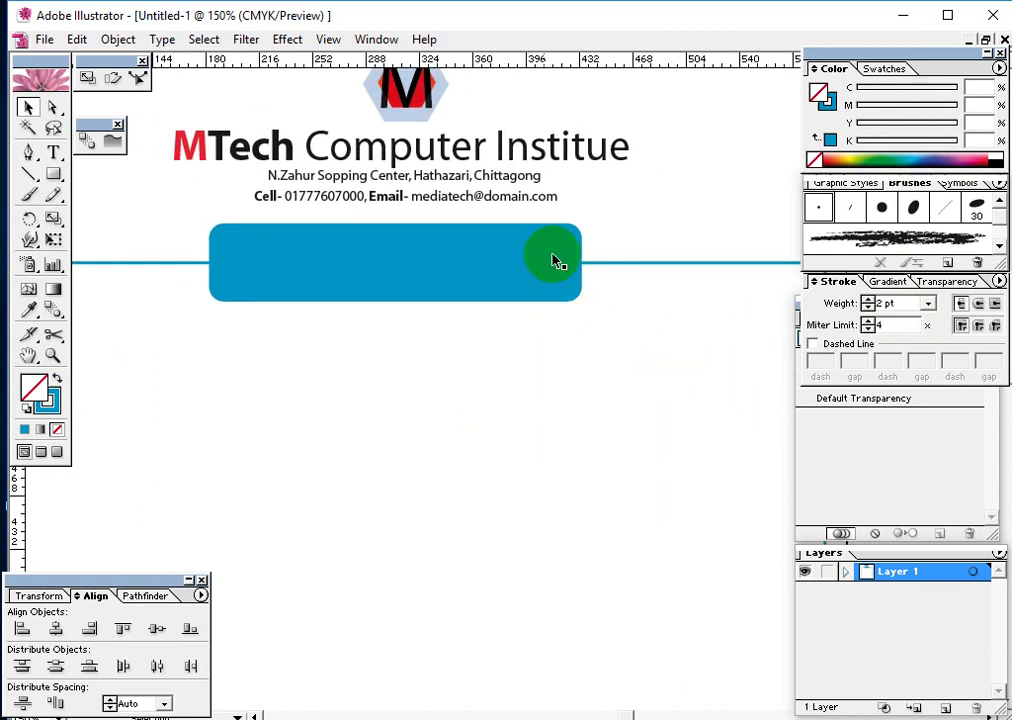
key("t")
left_click_drag(507, 146, 545, 156)
key("ctrl+c")
left_click(27, 107)
left_click(407, 395)
key("ctrl+v")
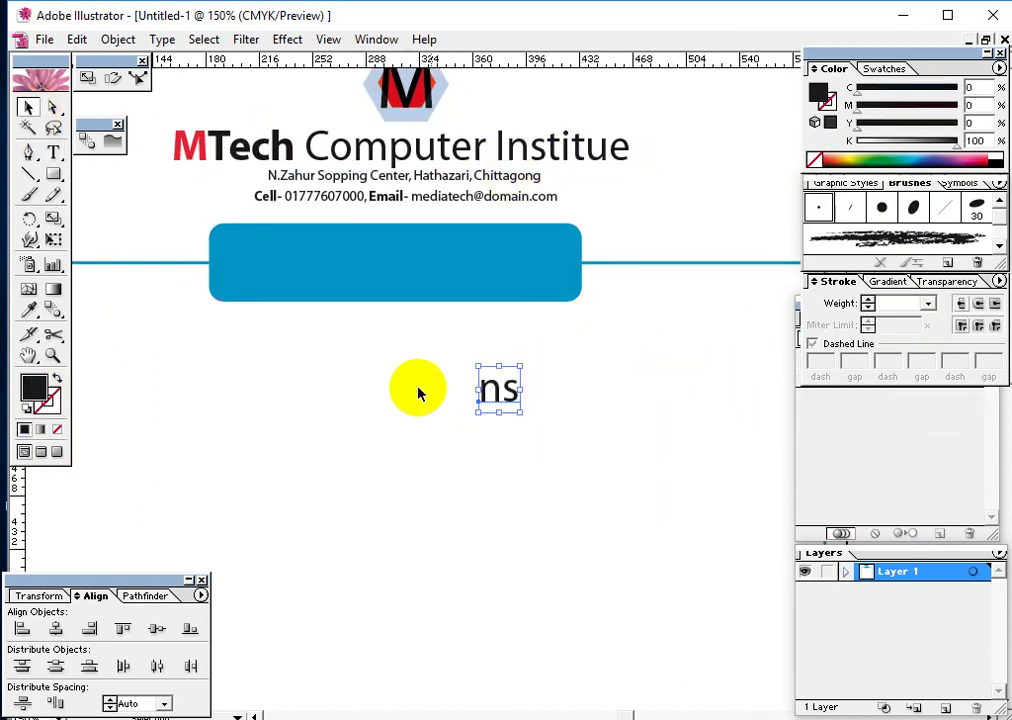
Step: Move the pasted text onto the blue title box and bring it to the front
left_click_drag(495, 389, 373, 267)
right_click(375, 268)
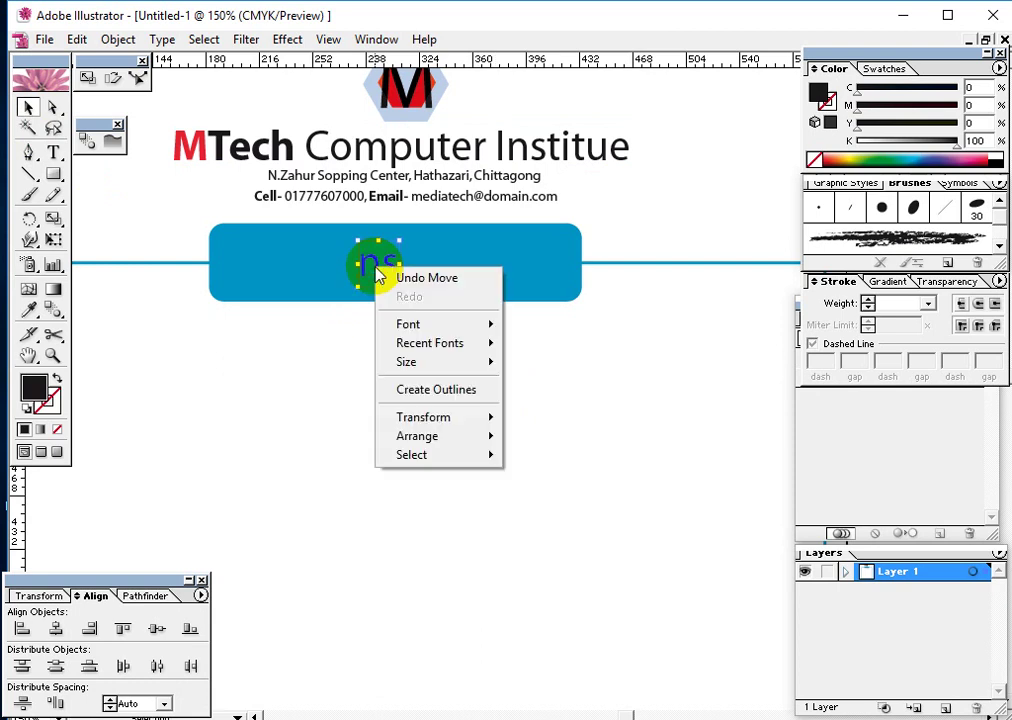
mouse_move(445, 436)
left_click(553, 436)
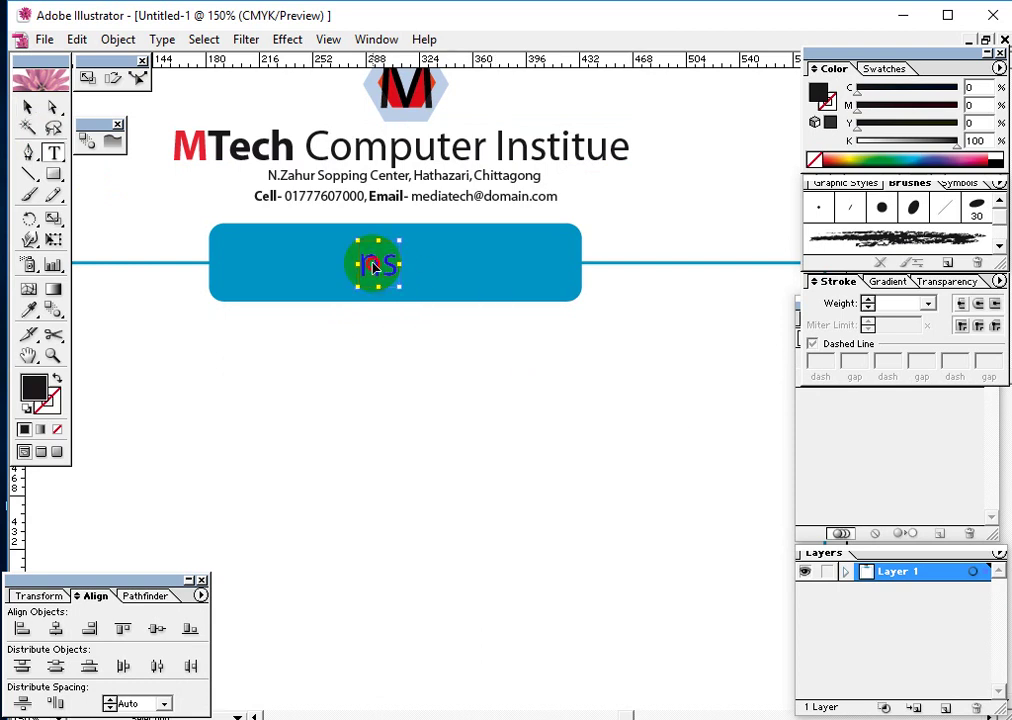
Step: Replace the pasted text with "Admission Form" and centre it in the blue title box
double_click(373, 267)
type("Admission Form")
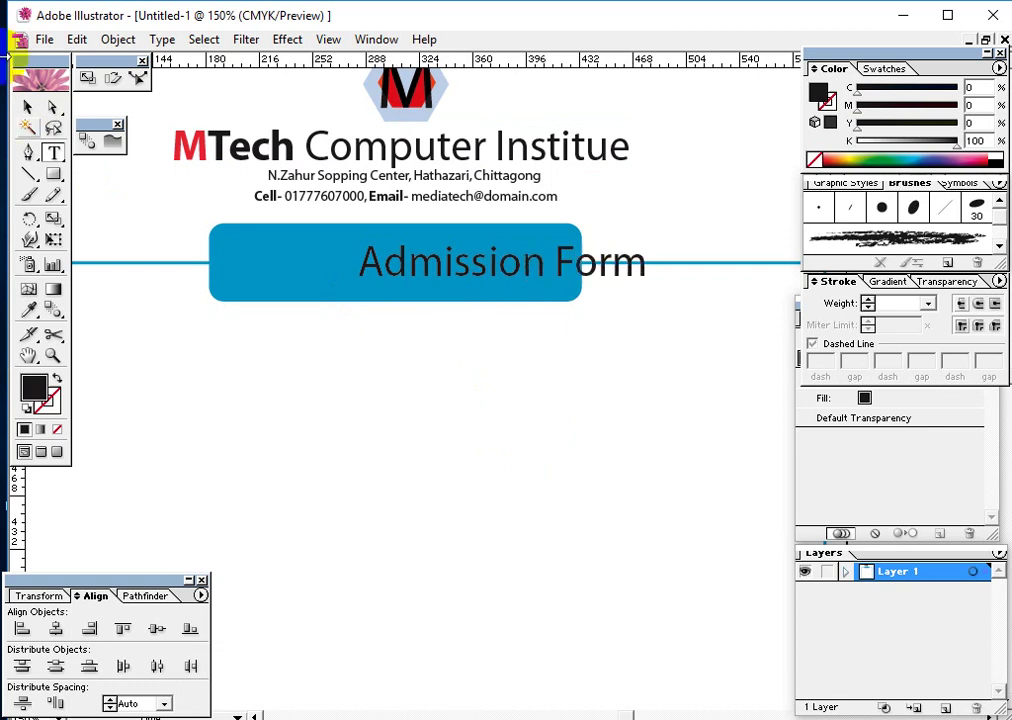
left_click(27, 106)
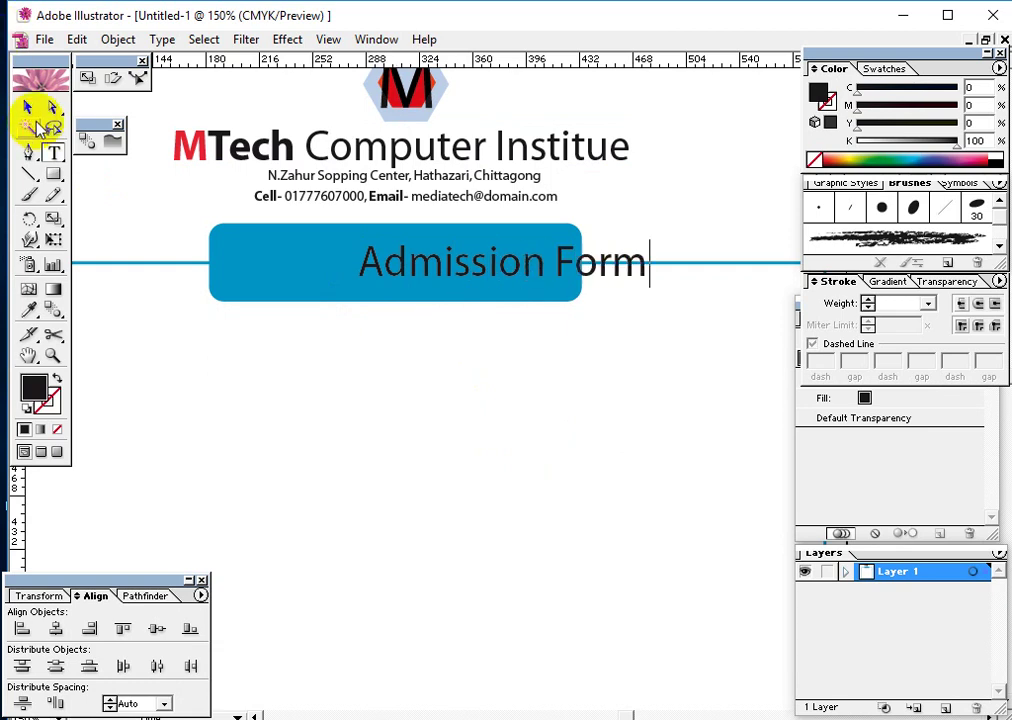
left_click_drag(523, 281, 408, 281)
key("Right")
key("Right")
key("Right")
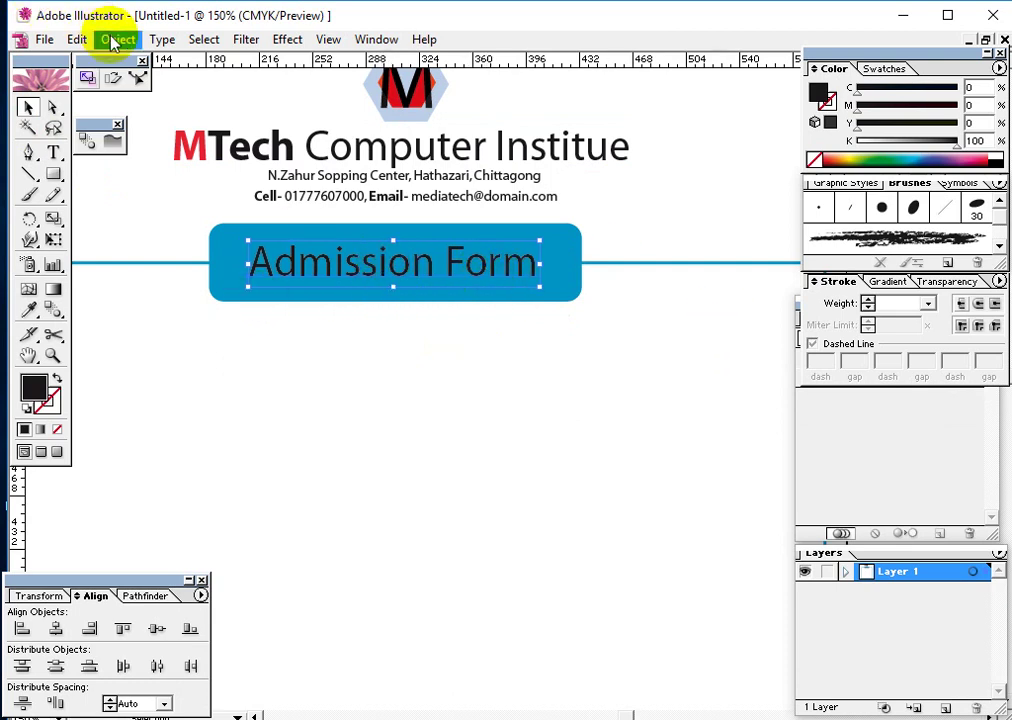
Step: Change the case of the Admission Form title to uppercase
left_click(156, 44)
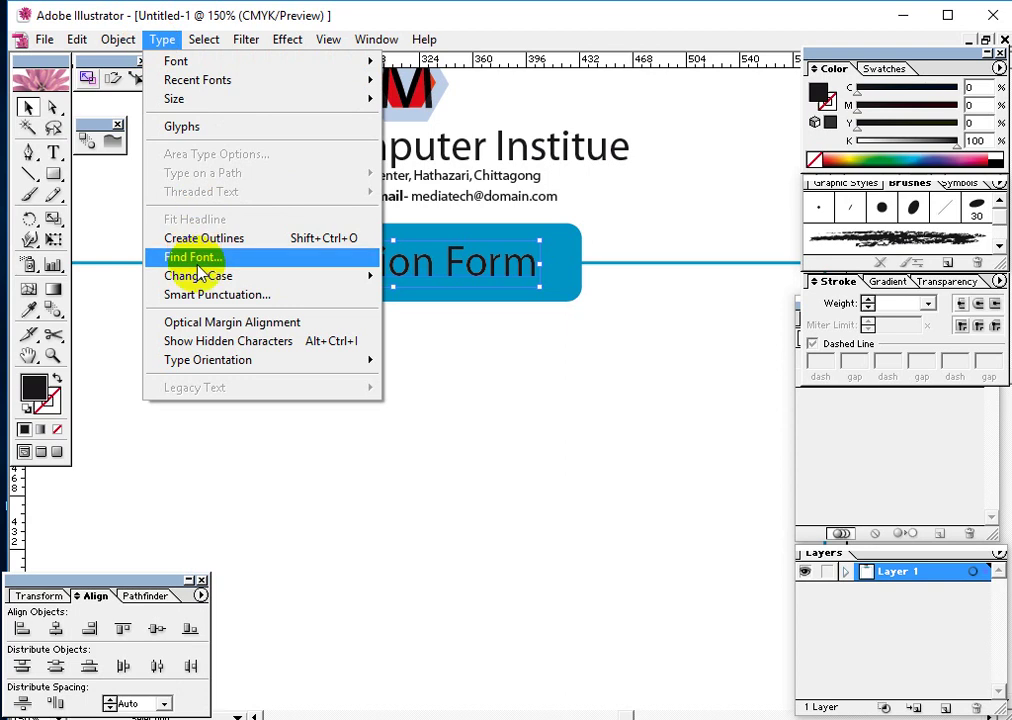
mouse_move(198, 276)
left_click(430, 280)
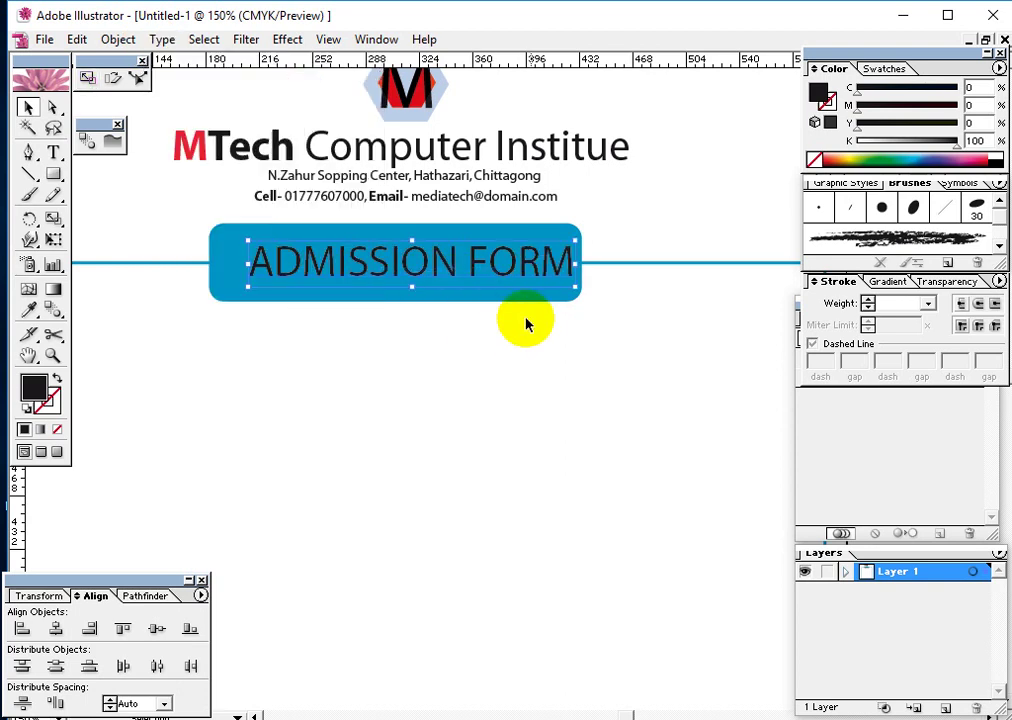
Step: Nudge the uppercase title left until it sits centred inside the blue title box
key("Left")
key("Left")
key("Left")
key("Left")
key("Left")
key("Left")
key("Left")
key("Left")
key("Left")
key("Left")
key("Left")
key("Left")
key("Left")
key("Left")
key("Left")
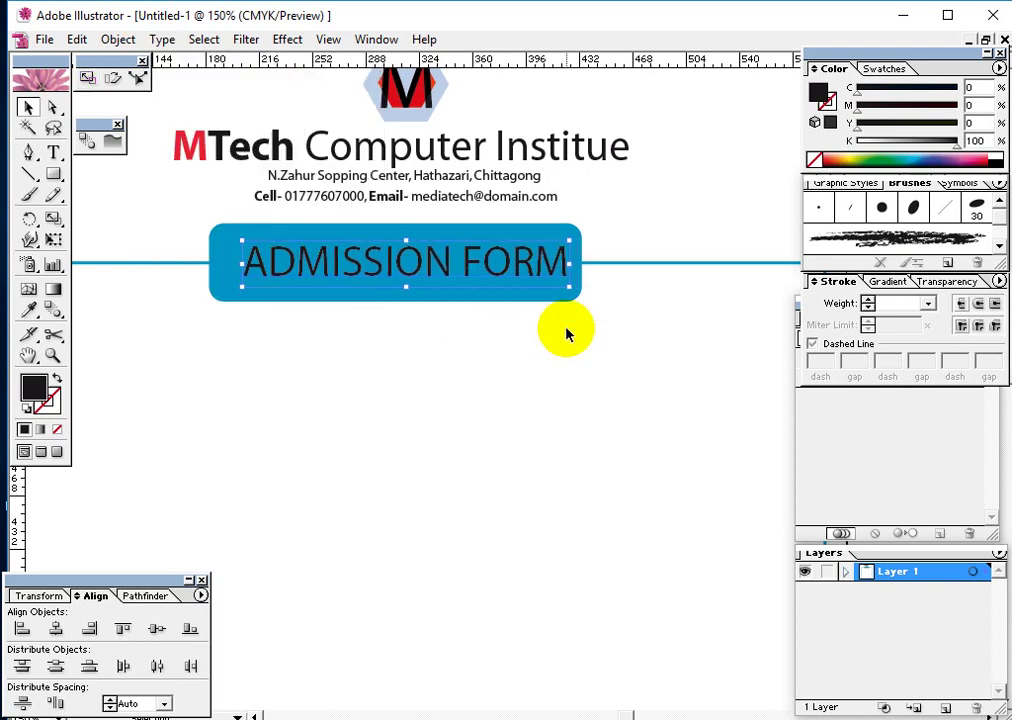
key("Left")
key("Left")
key("Left")
key("Left")
key("Left")
key("Left")
key("Down")
key("Down")
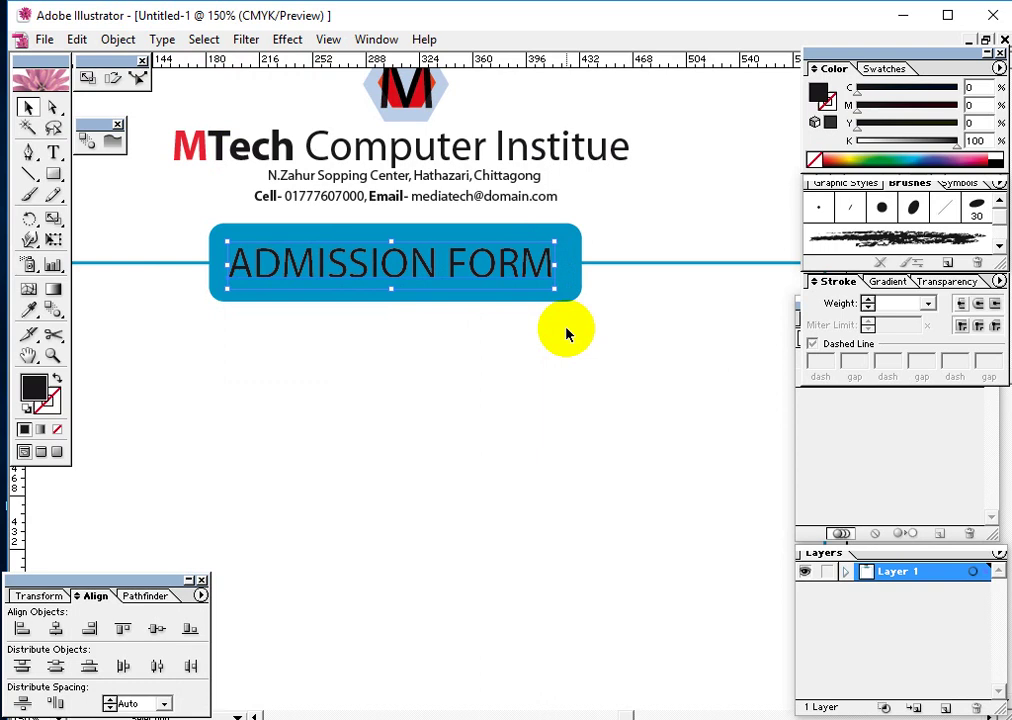
key("Up")
key("Up")
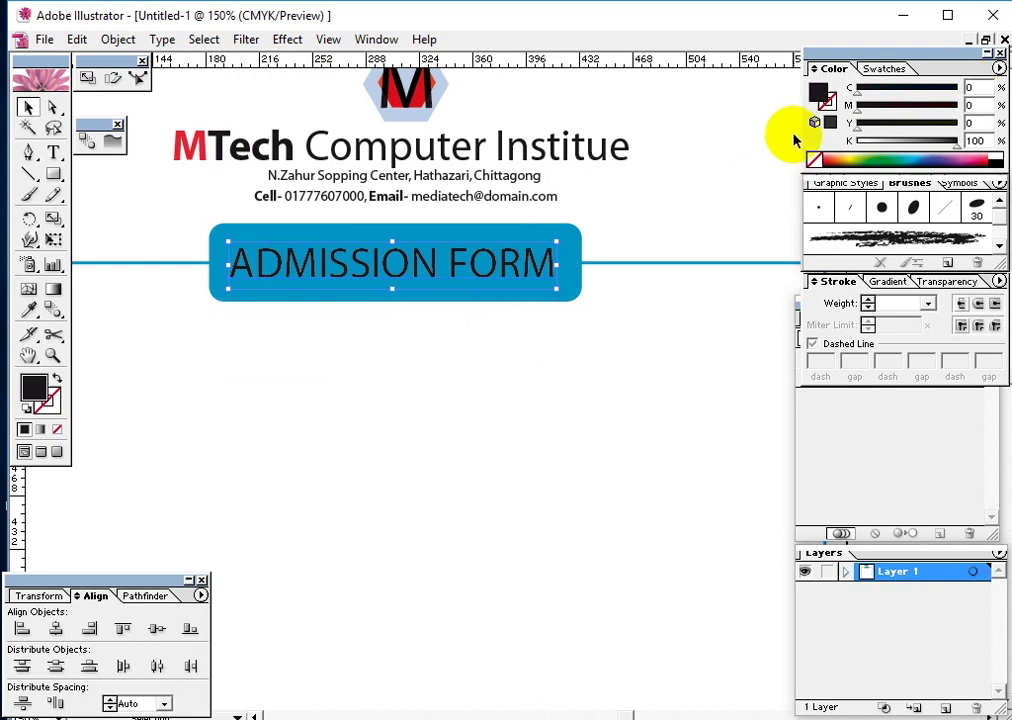
Step: Try successive fonts on the ADMISSION FORM title and settle on Pegazi Regular
key("ctrl+t")
left_click(872, 114)
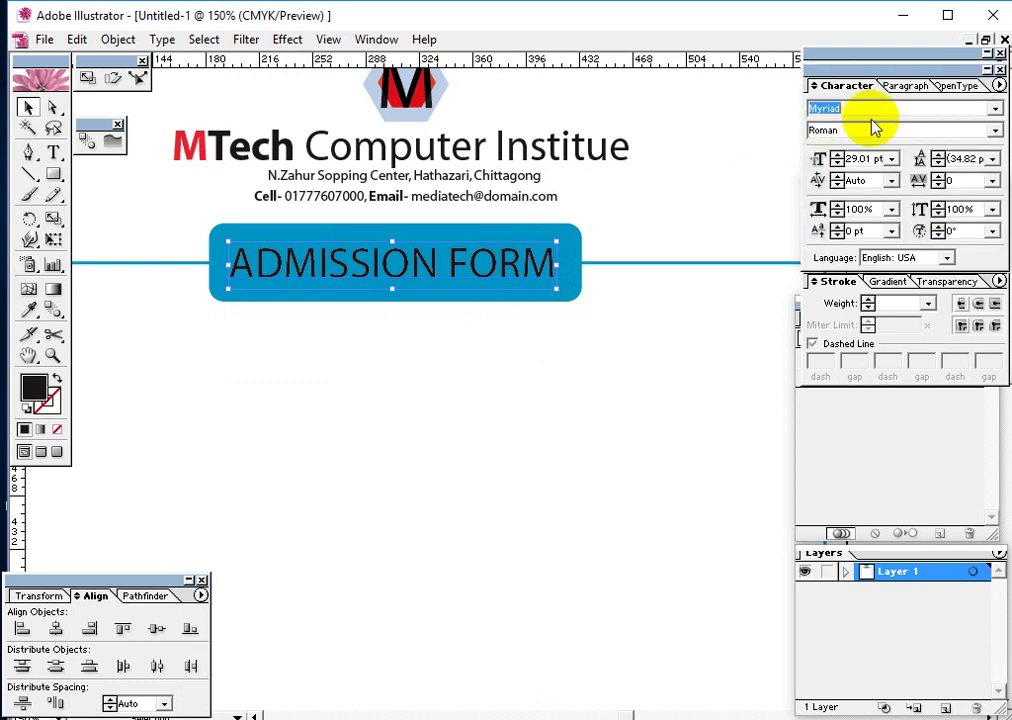
type("Myriad Arabic")
key("Return")
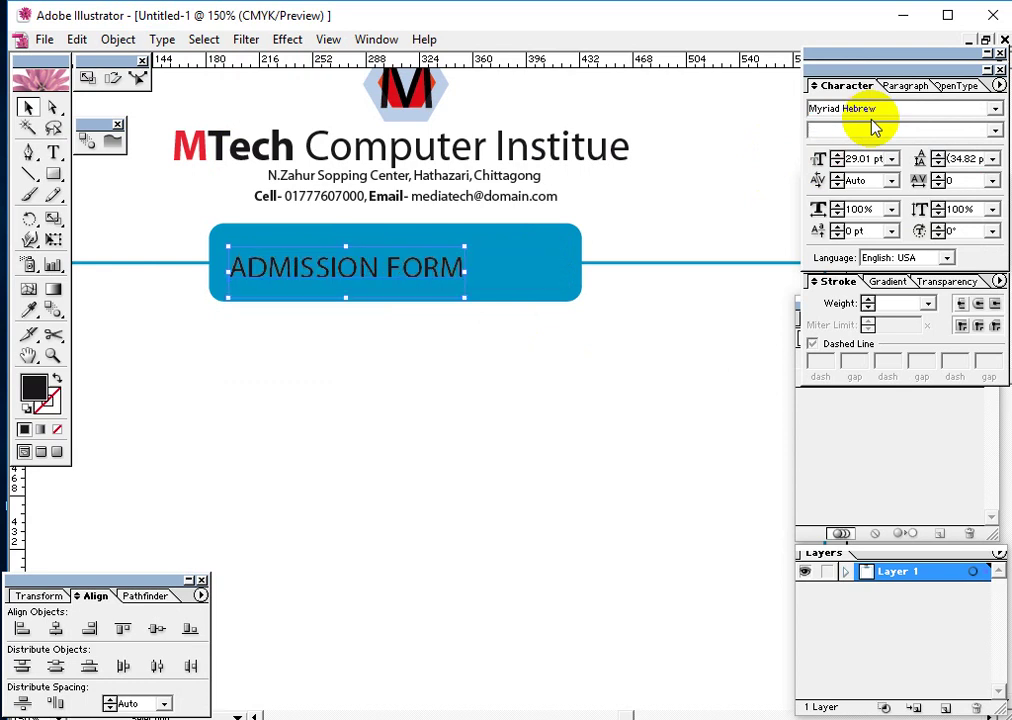
key("Return")
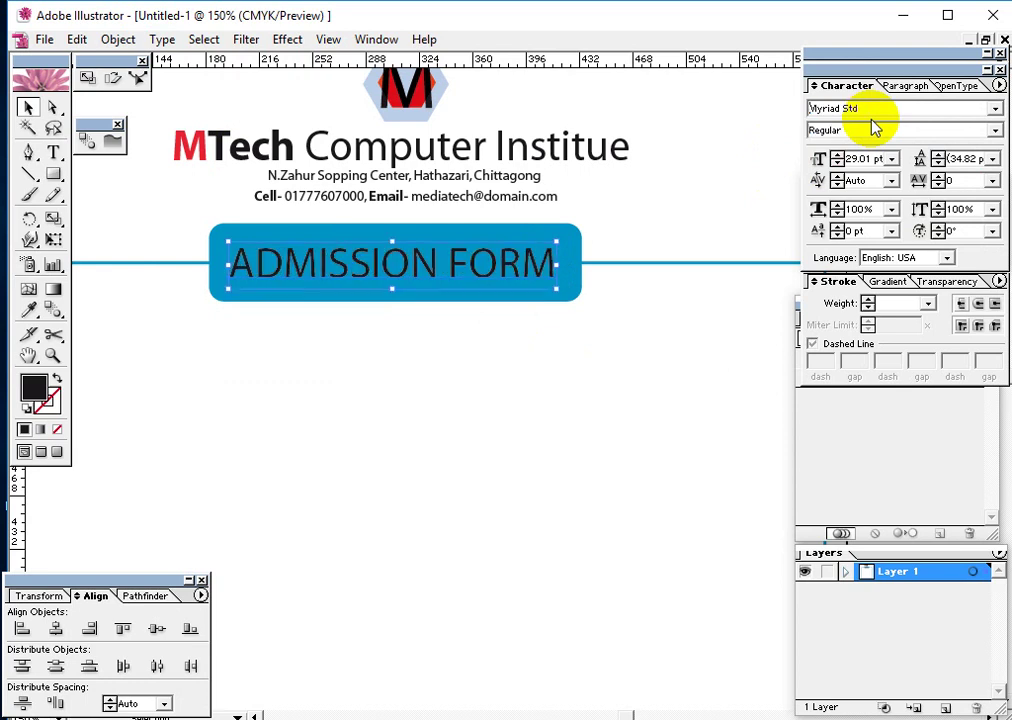
key("Down")
key("Down")
key("Down")
key("Down")
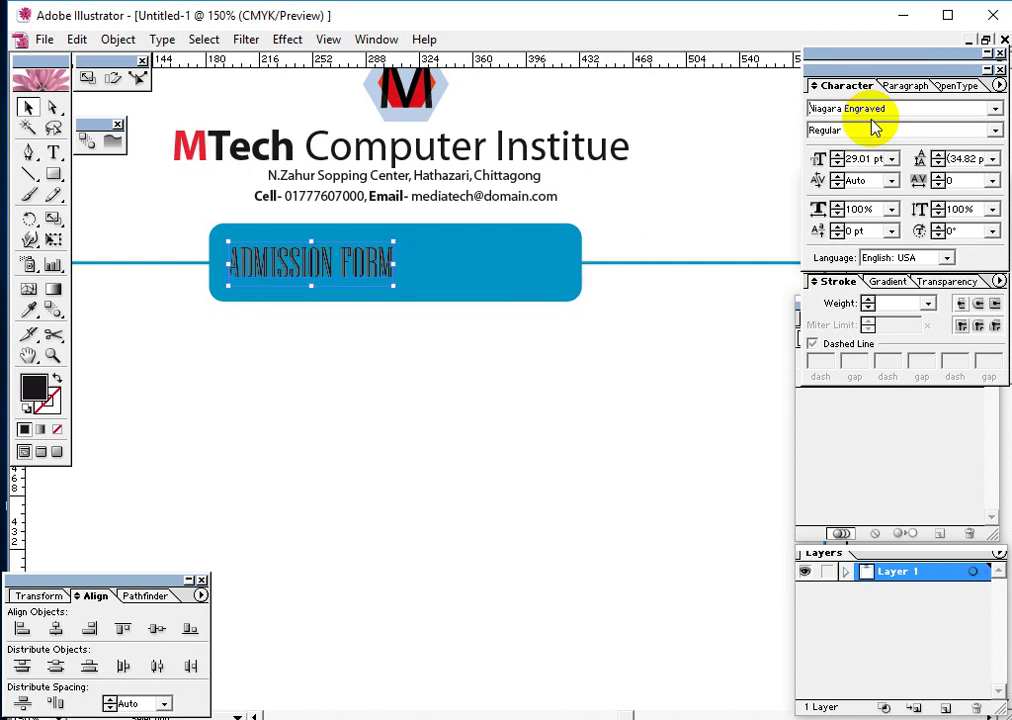
key("Down")
key("Down")
key("Down")
key("Down")
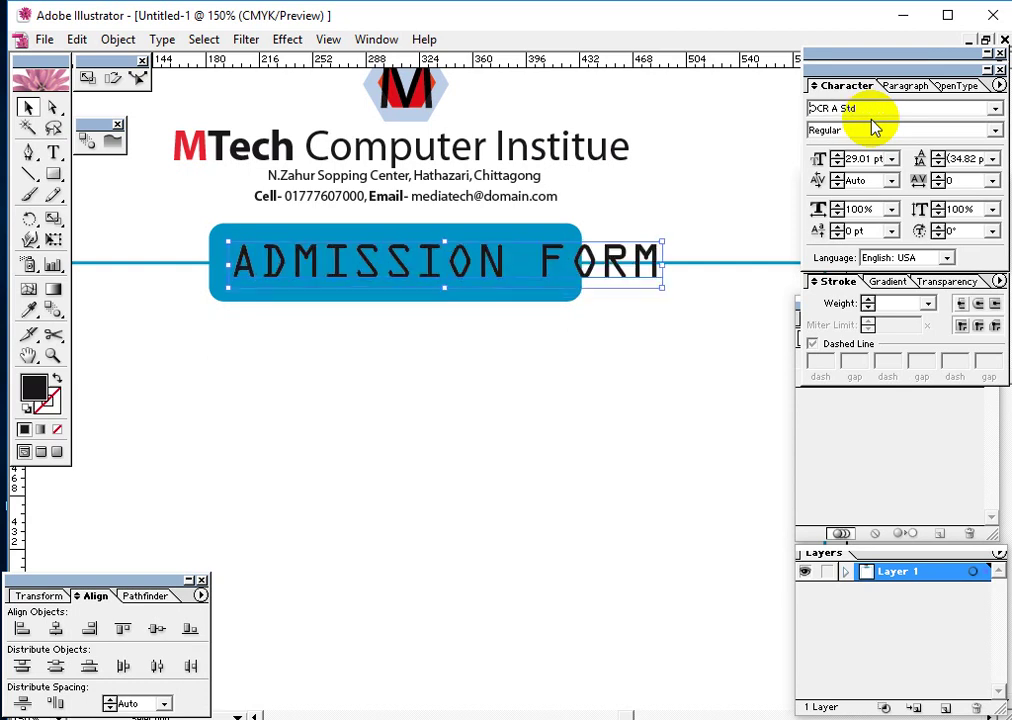
key("Down")
key("Down")
key("Down")
key("Down")
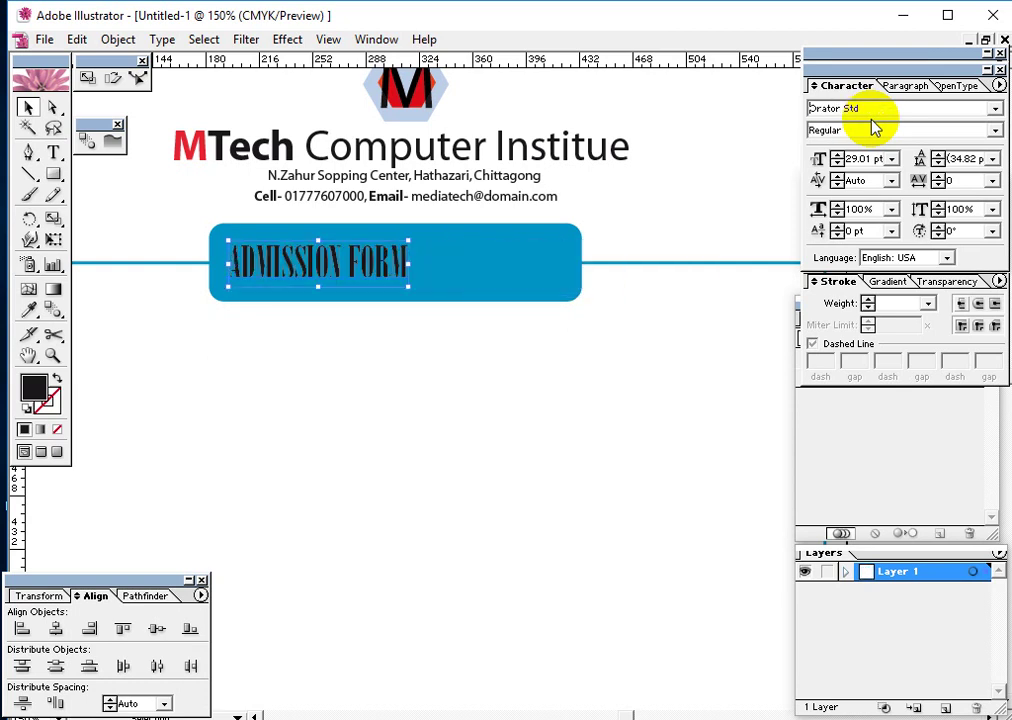
key("Down")
key("Down")
key("Down")
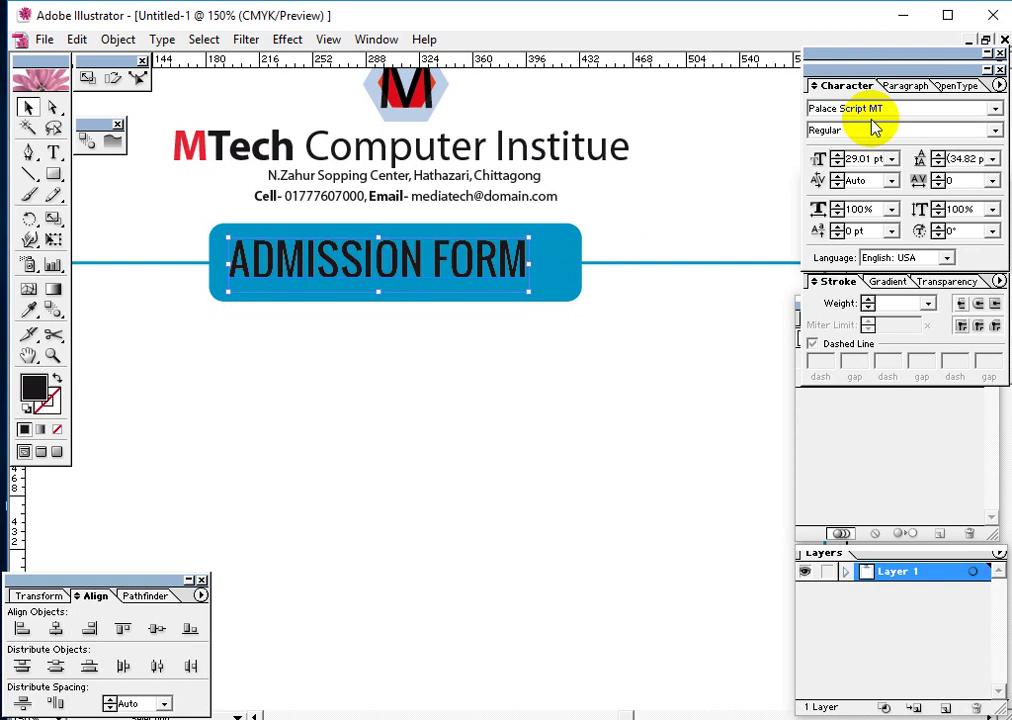
key("Down")
key("Down")
key("Down")
key("Down")
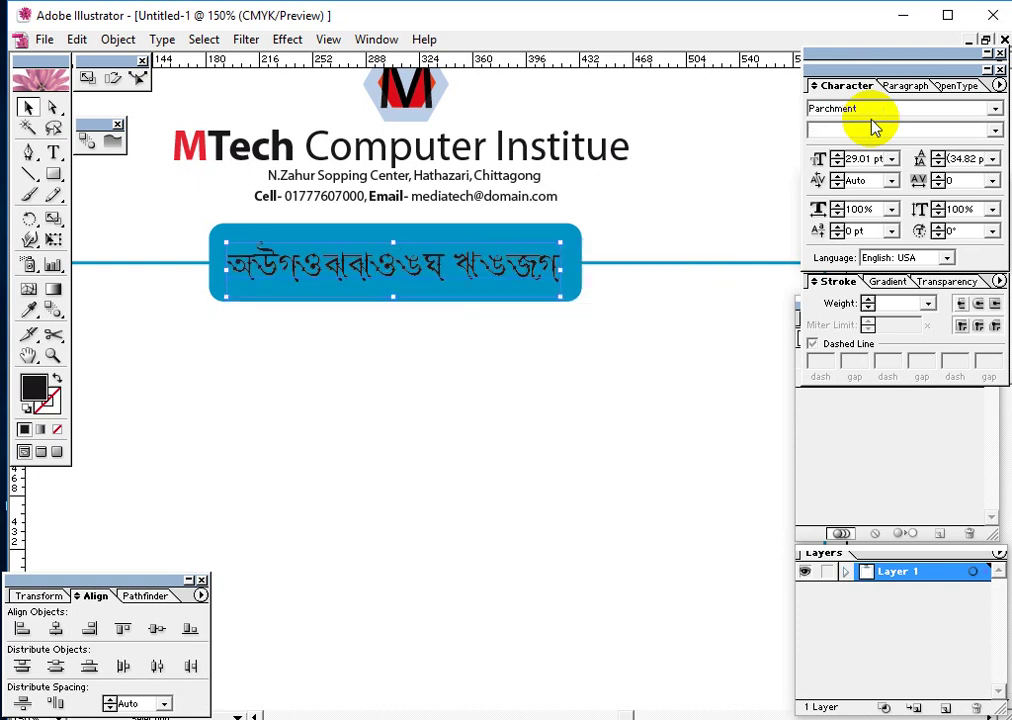
key("Down")
key("Down")
key("Down")
key("Down")
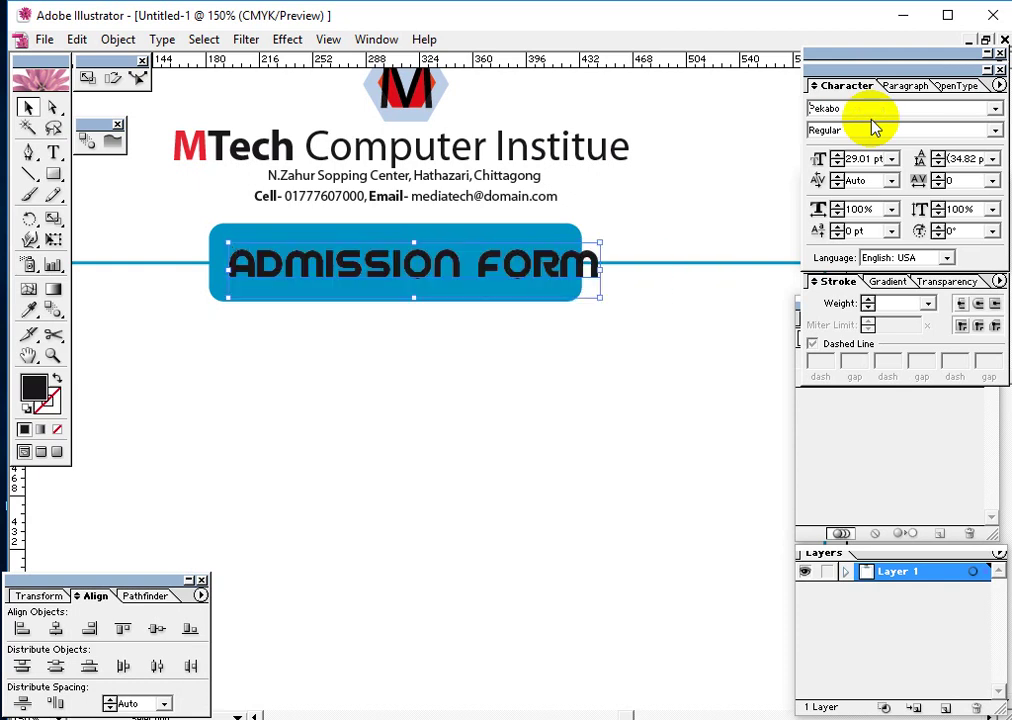
key("Down")
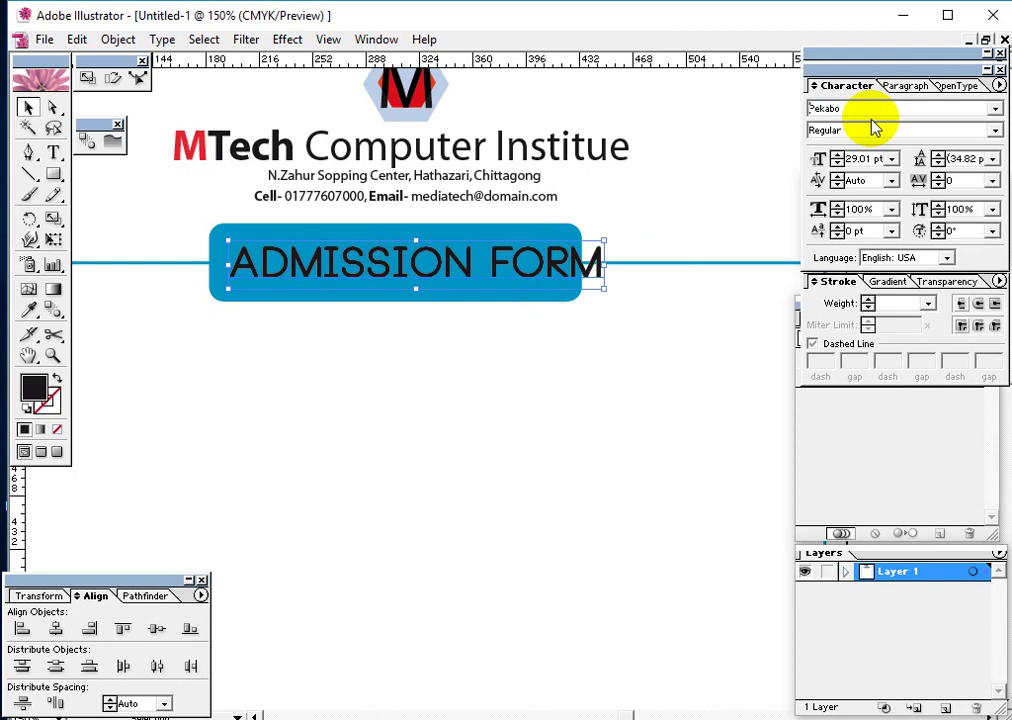
key("Down")
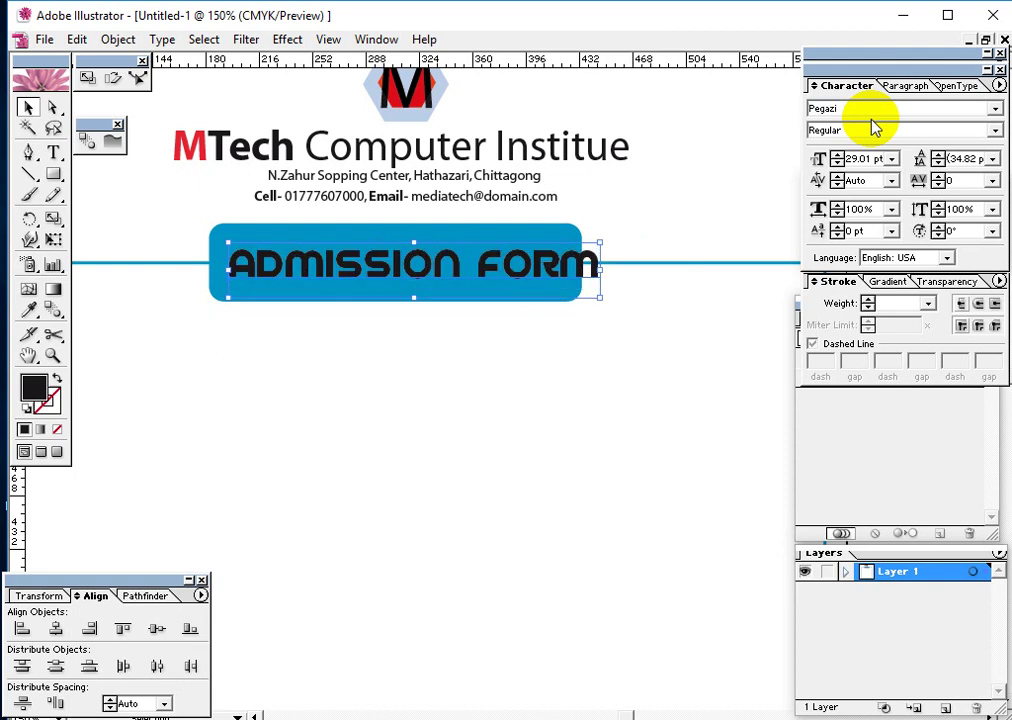
Step: Reduce the ADMISSION FORM title to 27.01 pt and nudge it left to centre it in the blue box
left_click(580, 305)
key("ctrl+shift+comma")
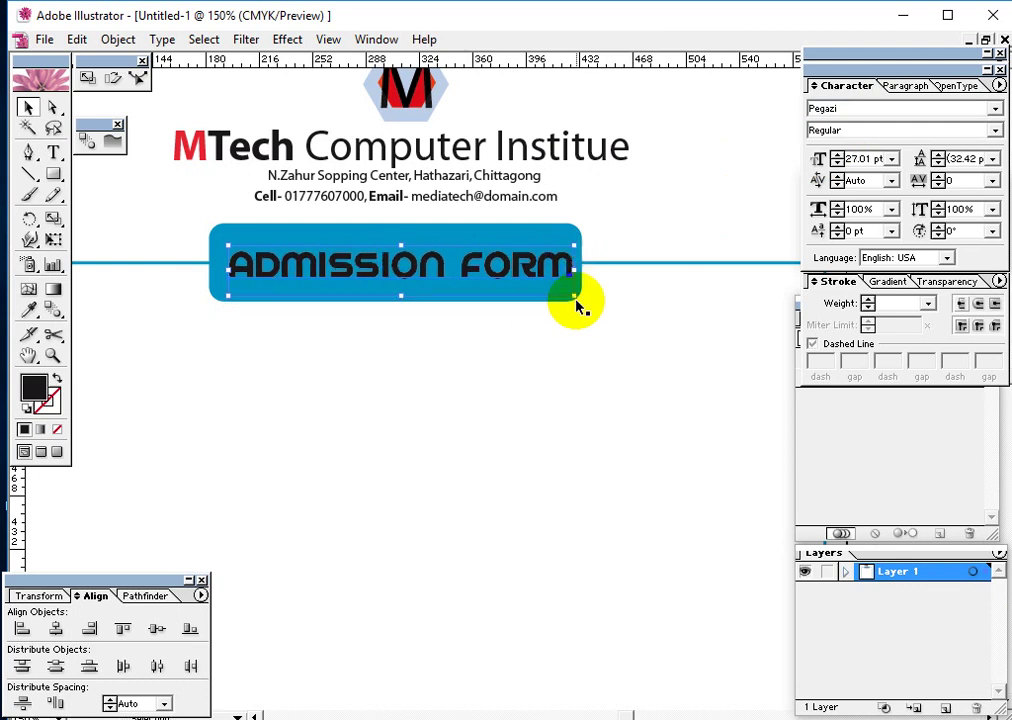
left_click(543, 226)
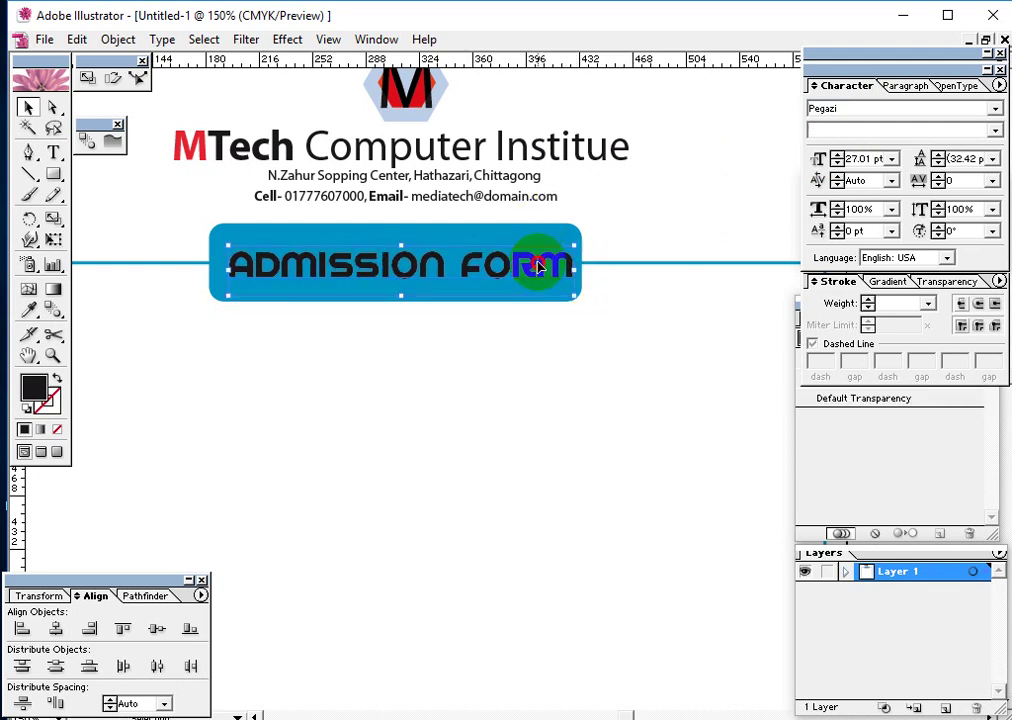
key("Left")
key("Left")
key("Left")
key("Left")
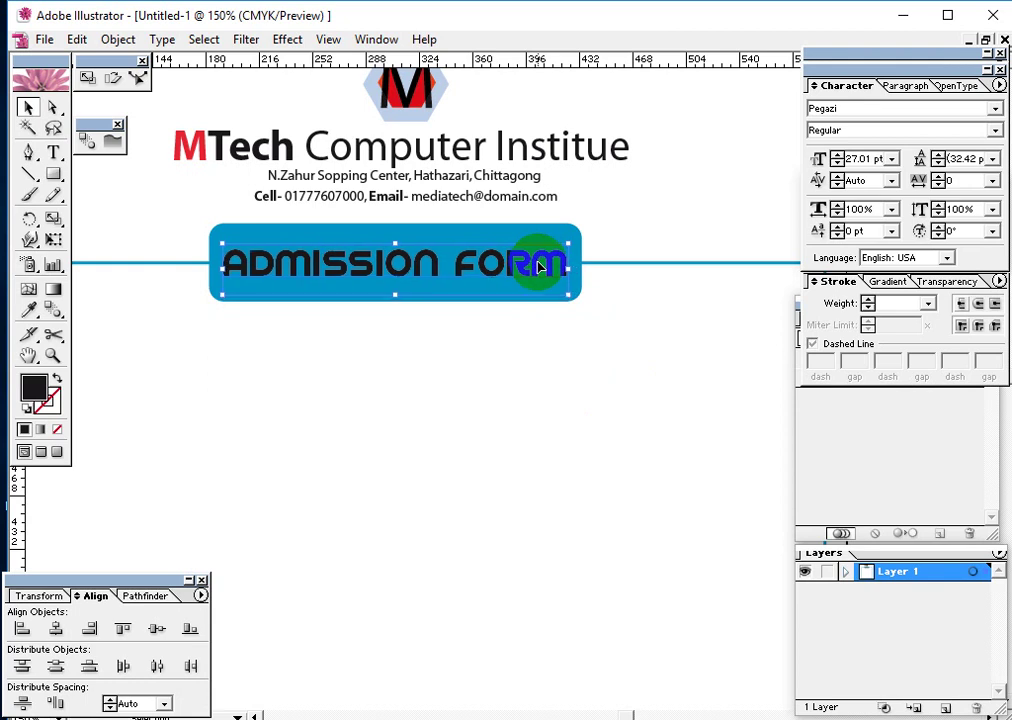
left_click(491, 422)
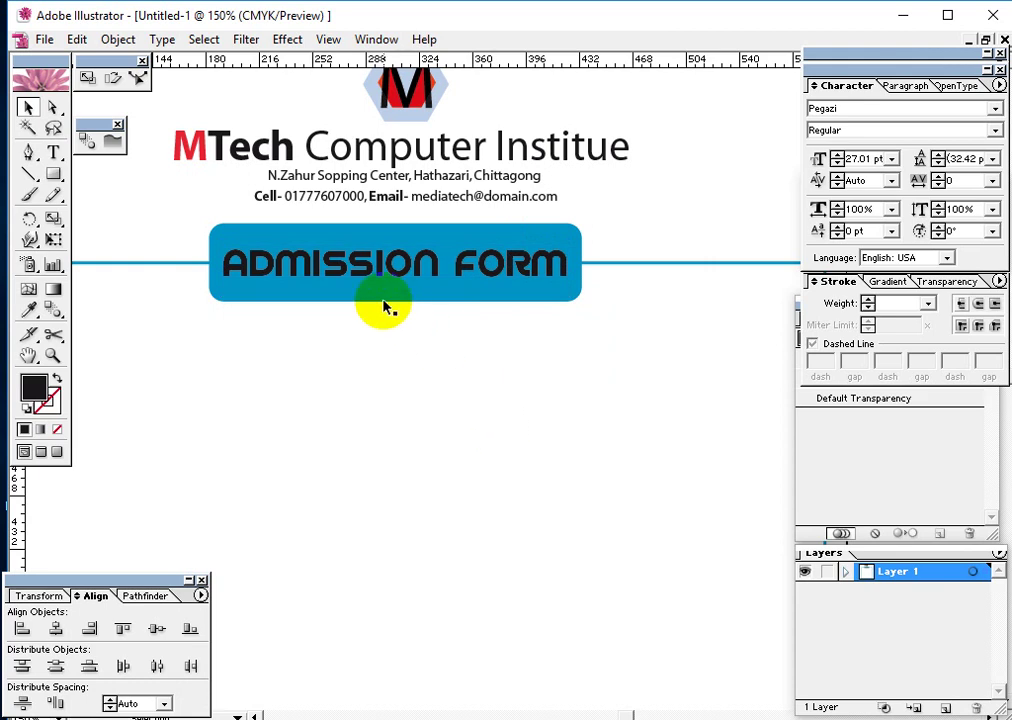
Step: Fill the ADMISSION FORM title text with pure red, FF0000
left_click(452, 266)
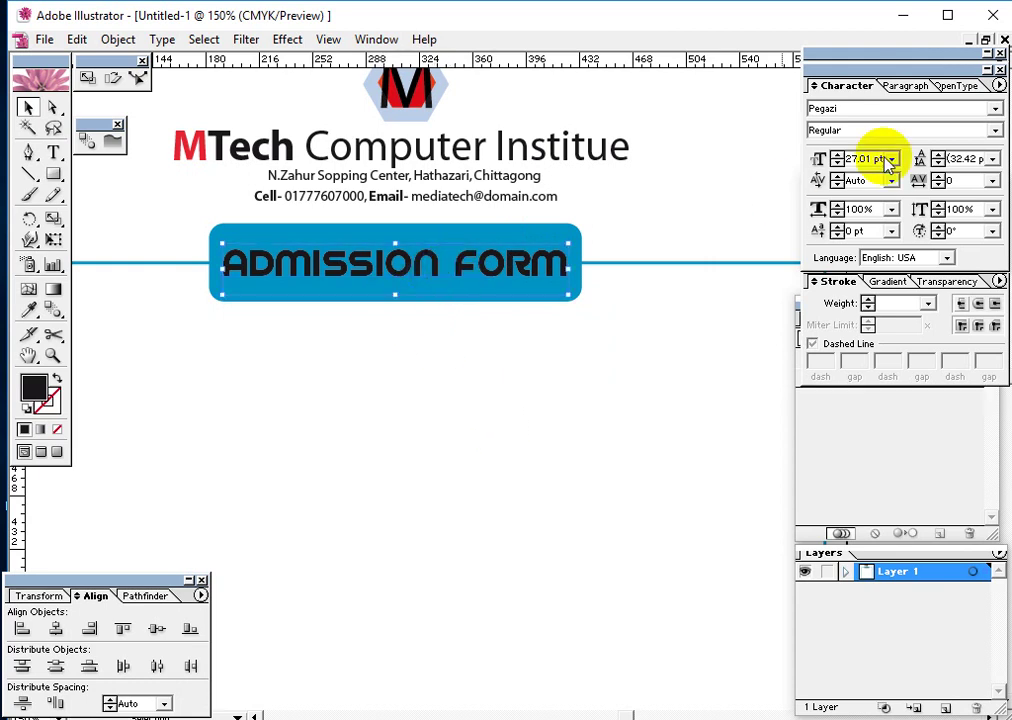
left_click(38, 388)
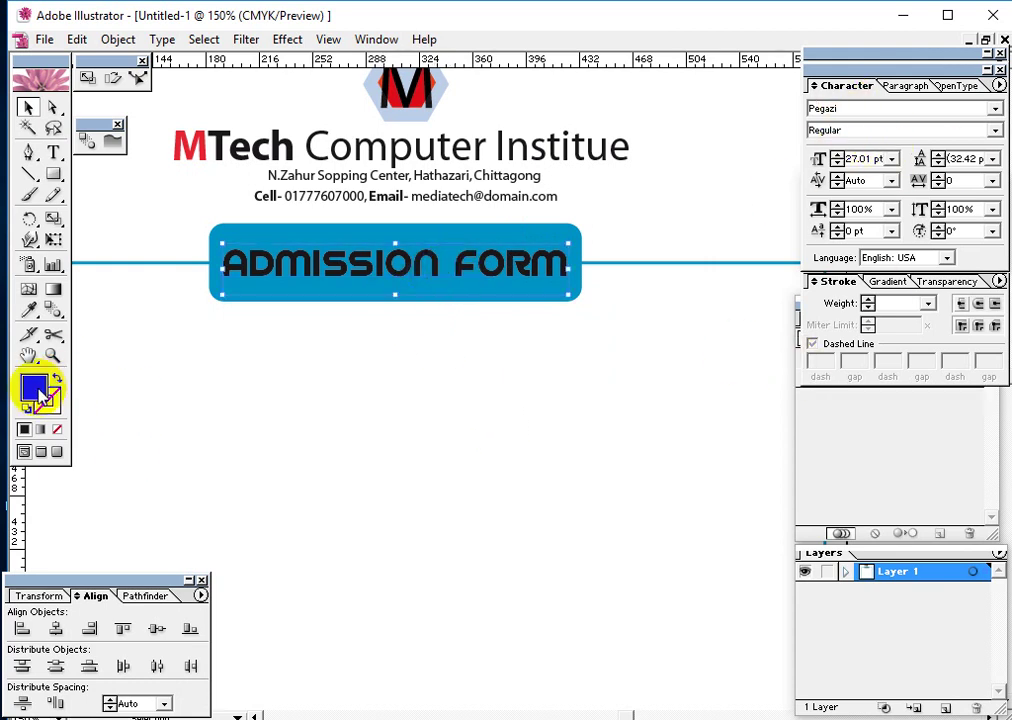
double_click(35, 386)
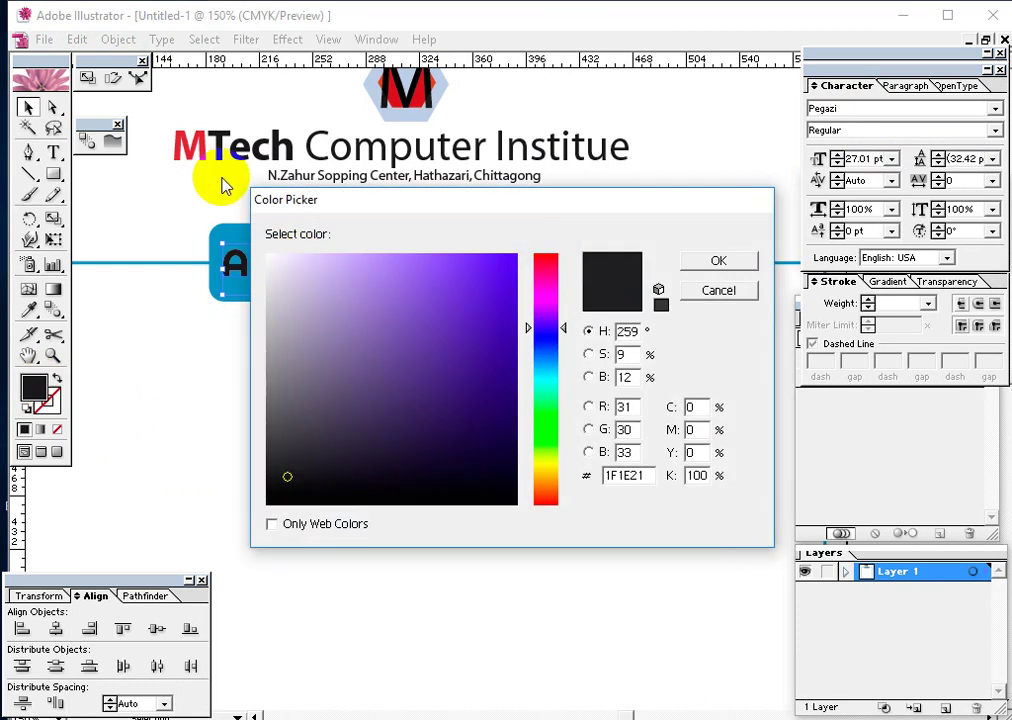
left_click_drag(535, 271, 548, 240)
left_click(516, 255)
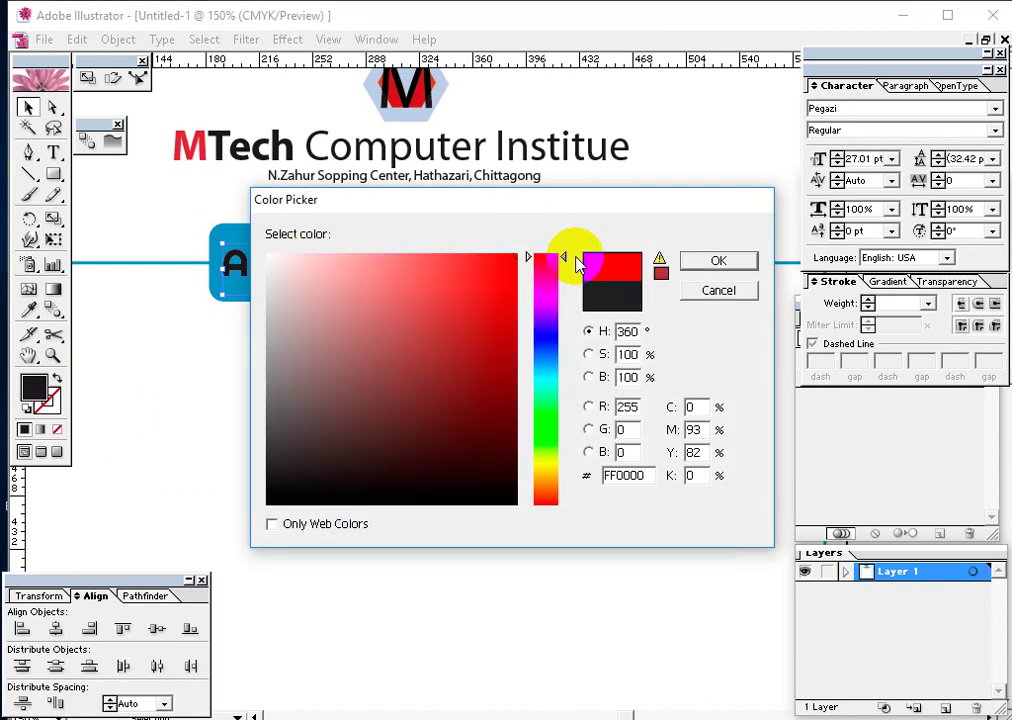
left_click(718, 260)
left_click(472, 366)
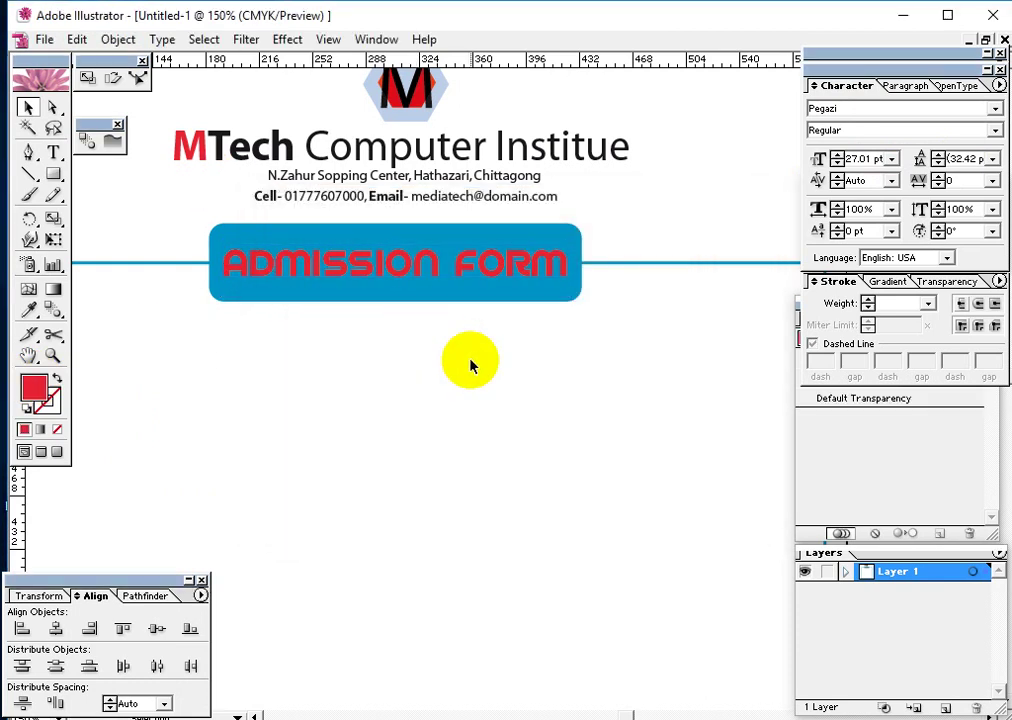
Step: Change the stroke colour of the rectangular frame behind the title box to red, FF0000
left_click(604, 263)
left_click(46, 400)
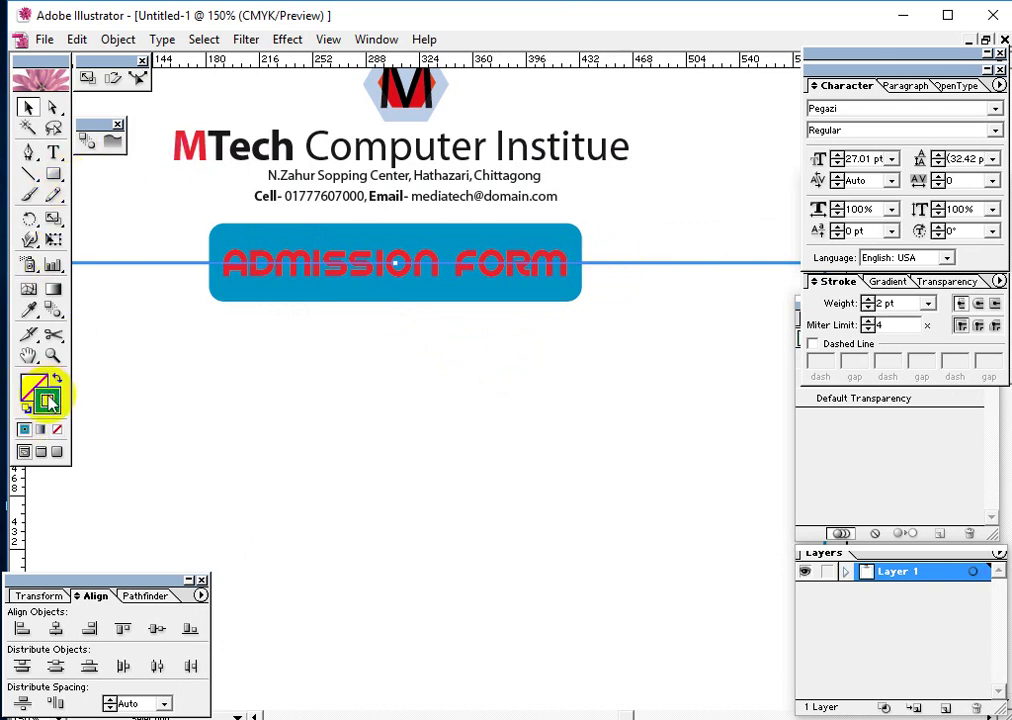
double_click(46, 400)
left_click_drag(544, 285, 527, 260)
left_click(516, 256)
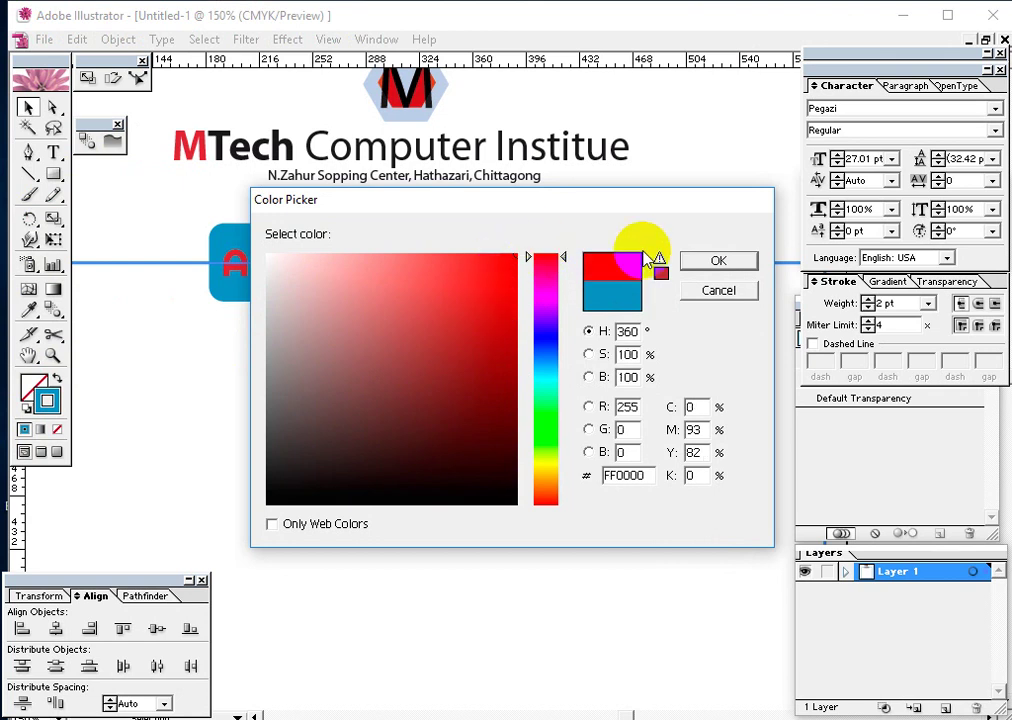
left_click(700, 261)
left_click(638, 338)
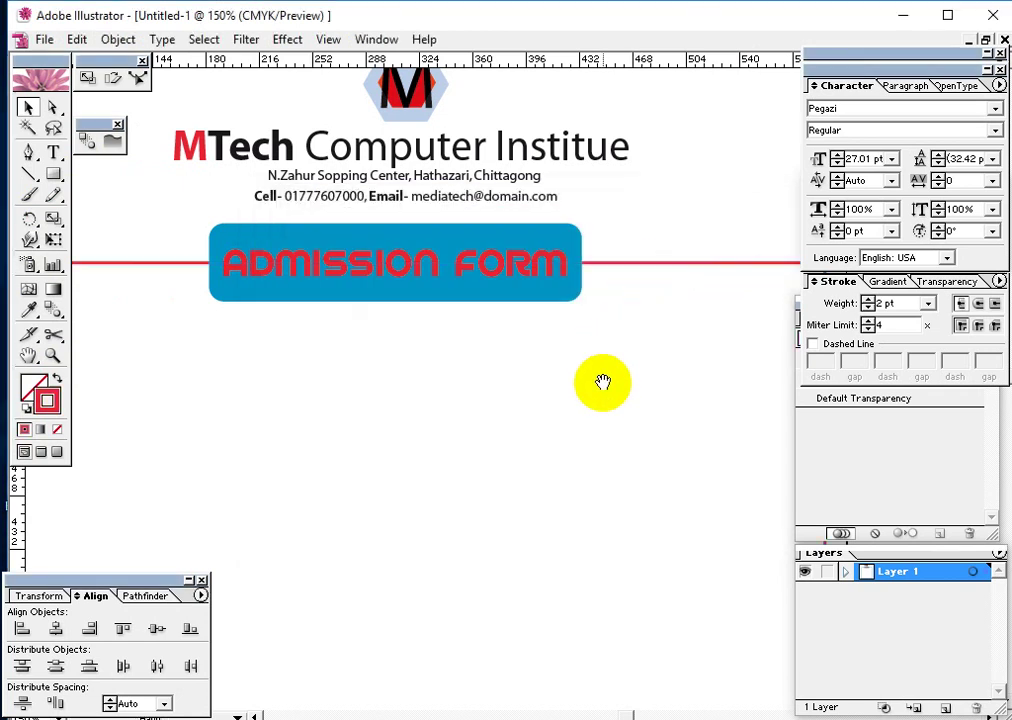
Step: Examine the recoloured title and frame on the whole page, then inspect the frame's upper-left area closely
scroll(608, 346, "down", 3)
left_click_drag(610, 354, 635, 377)
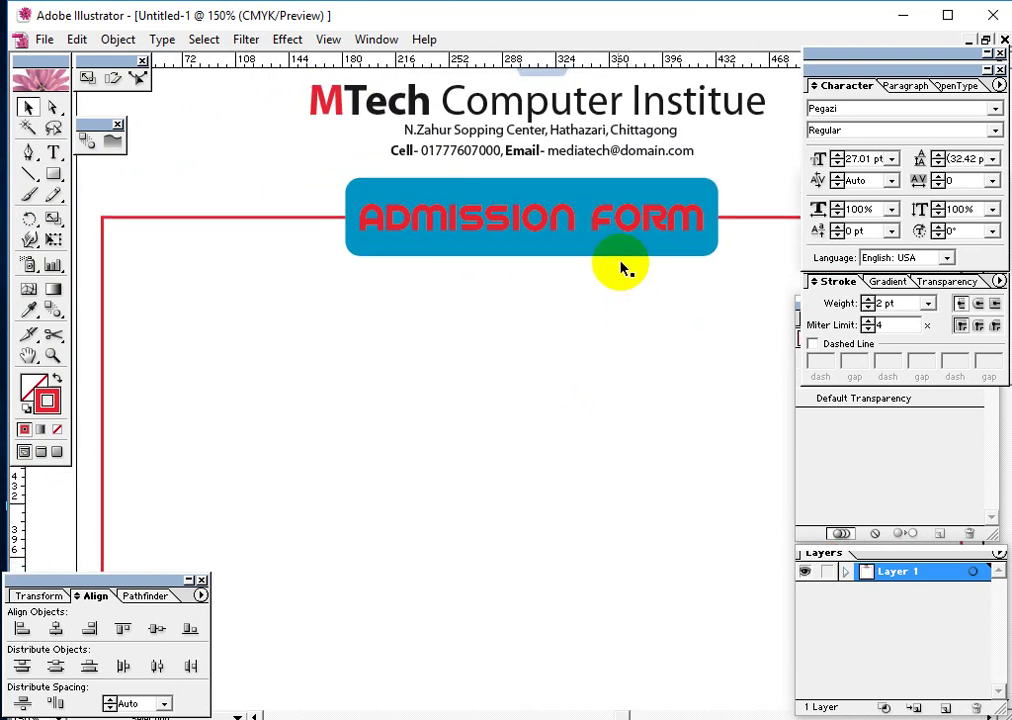
scroll(477, 316, "down", 3)
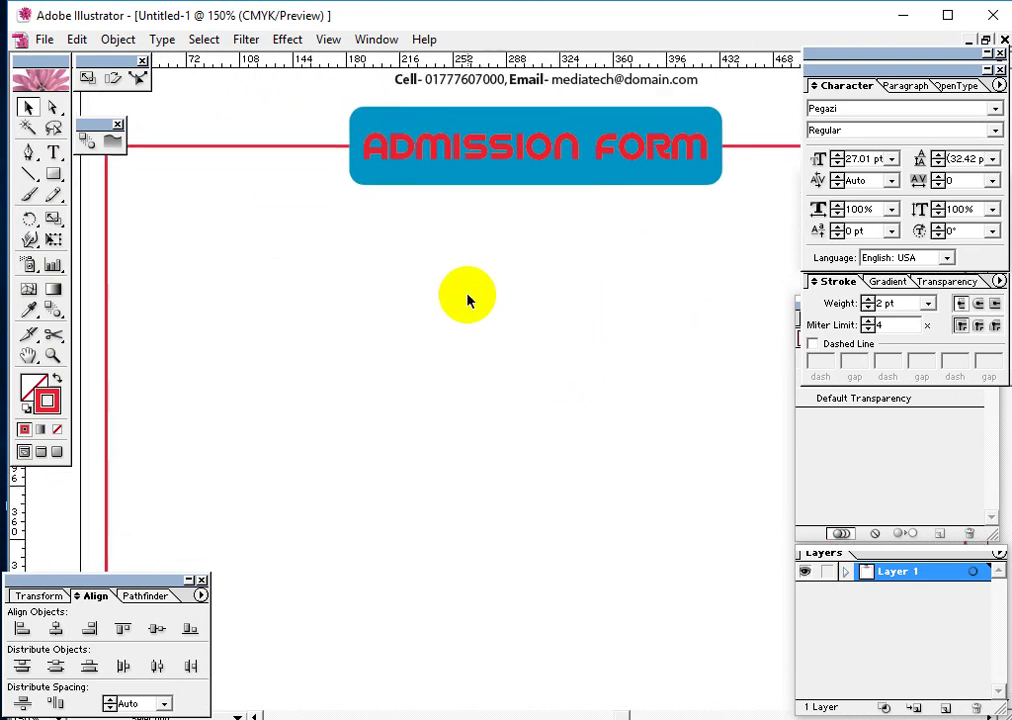
key("ctrl+minus")
key("ctrl+minus")
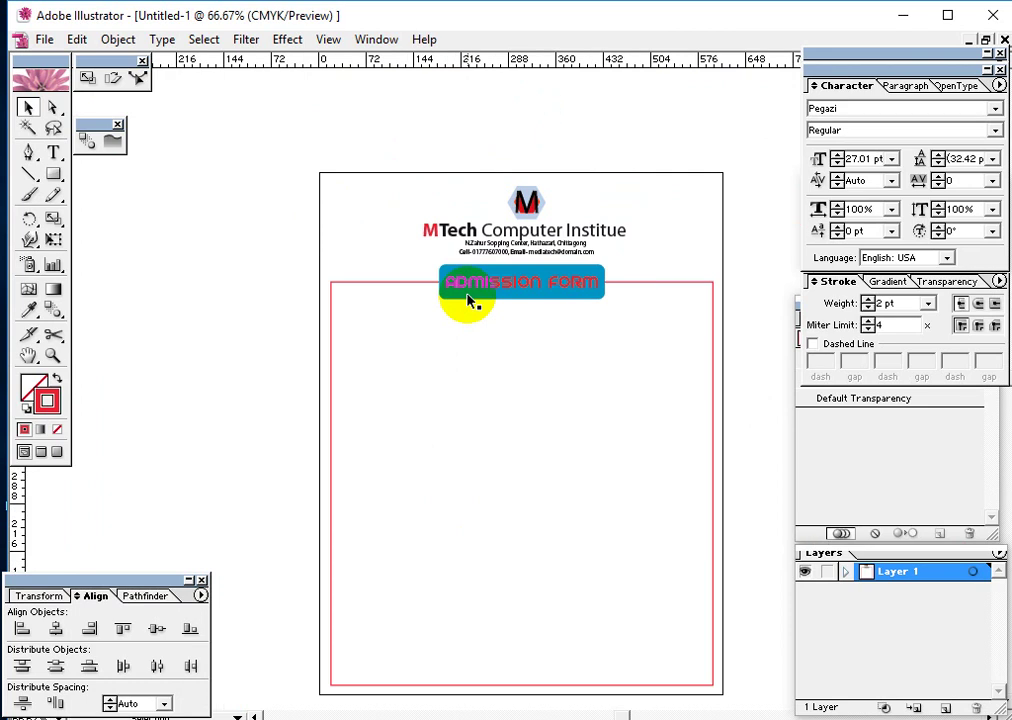
key("ctrl+plus")
key("ctrl+plus")
key("ctrl+plus")
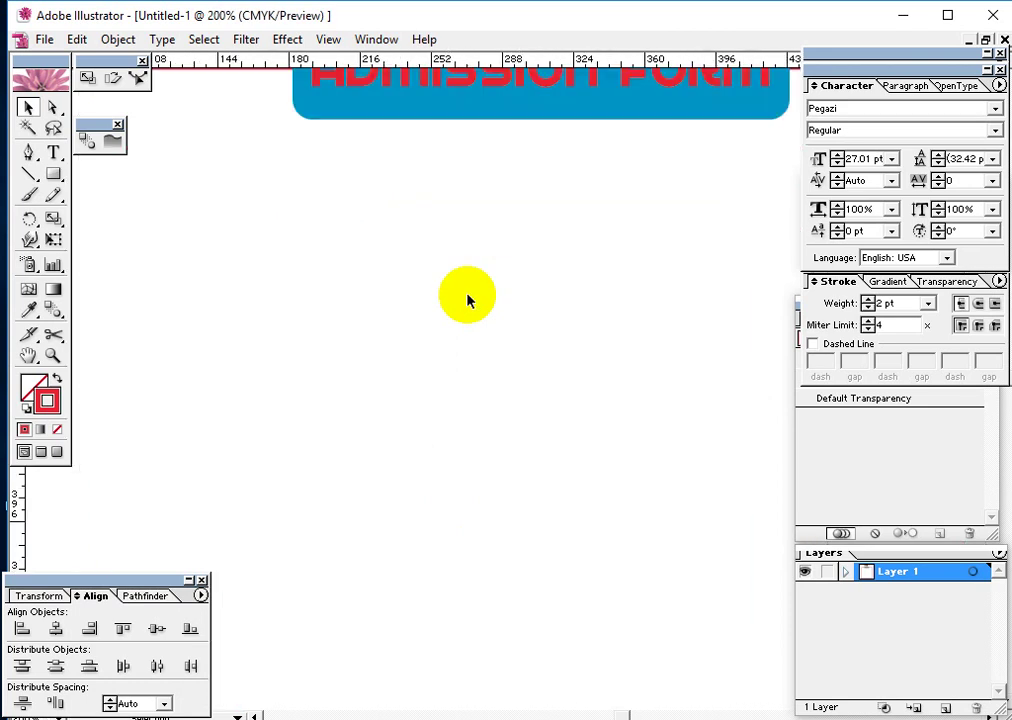
left_click_drag(384, 271, 362, 403)
left_click_drag(286, 396, 323, 389)
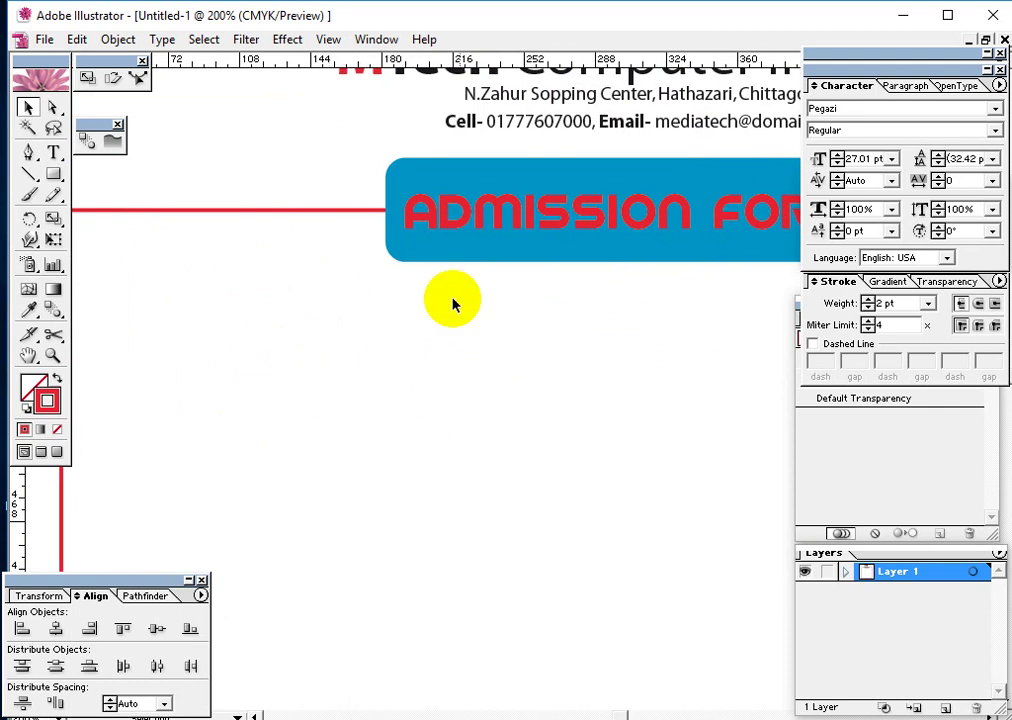
Step: Copy the letters MISS from the title and paste them as separate text inside the frame, below and left of the blue box
double_click(542, 219)
left_click_drag(605, 216, 470, 228)
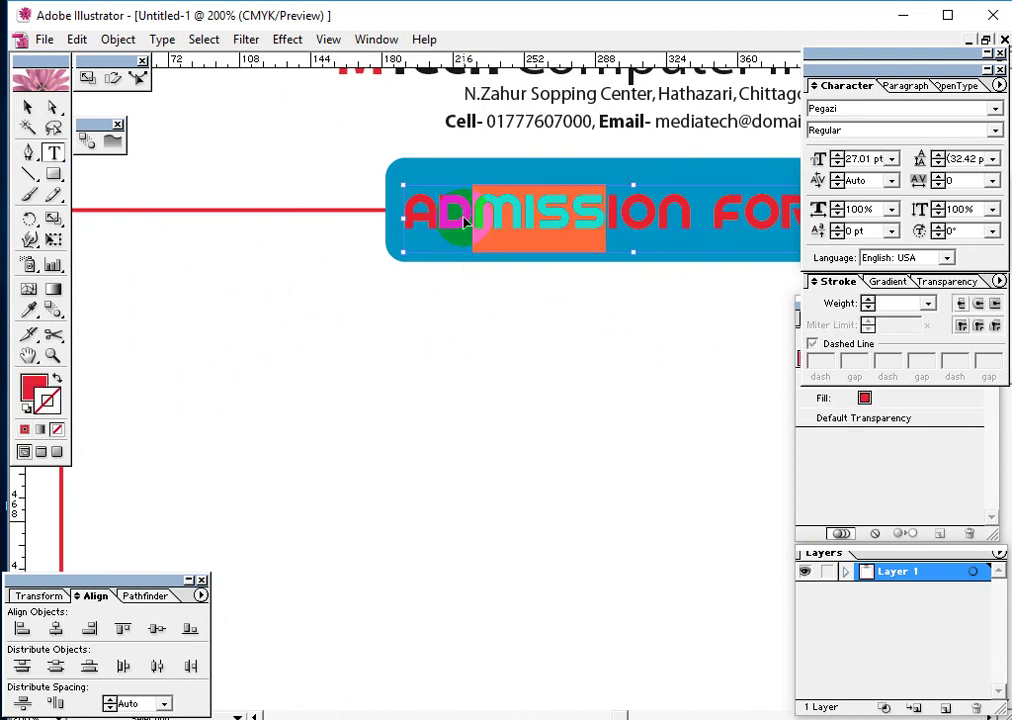
left_click(27, 107)
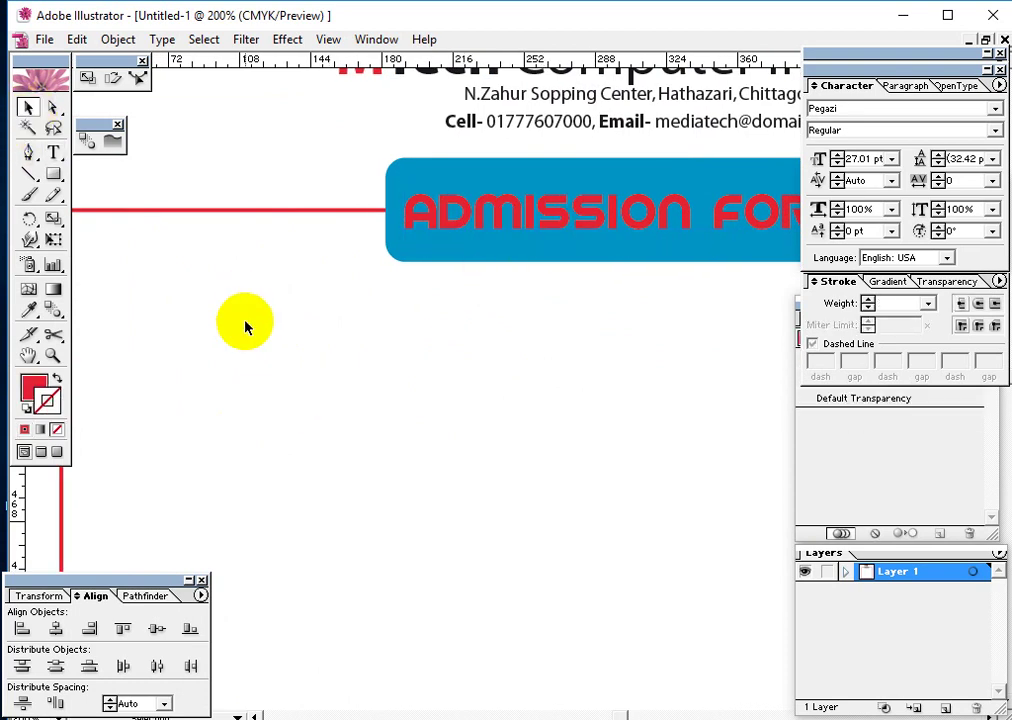
key("ctrl+v")
left_click_drag(495, 390, 198, 364)
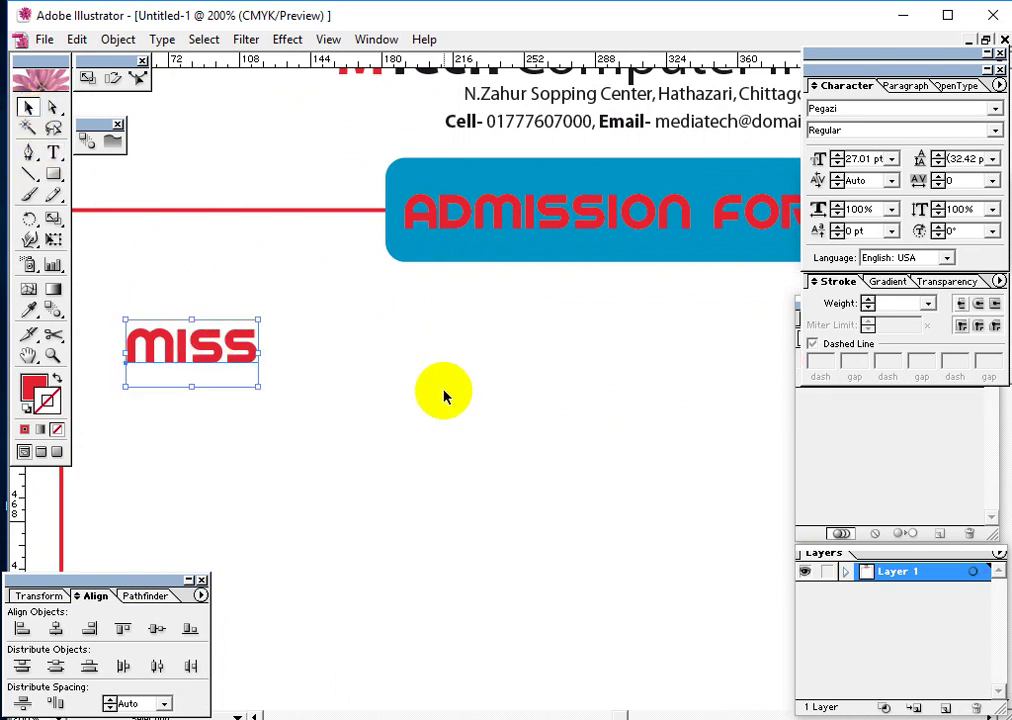
Step: Reduce the pasted MISS text to 13.01 pt
key("ctrl+shift+comma")
key("ctrl+shift+comma")
key("ctrl+shift+comma")
key("ctrl+shift+comma")
key("ctrl+shift+comma")
key("ctrl+shift+comma")
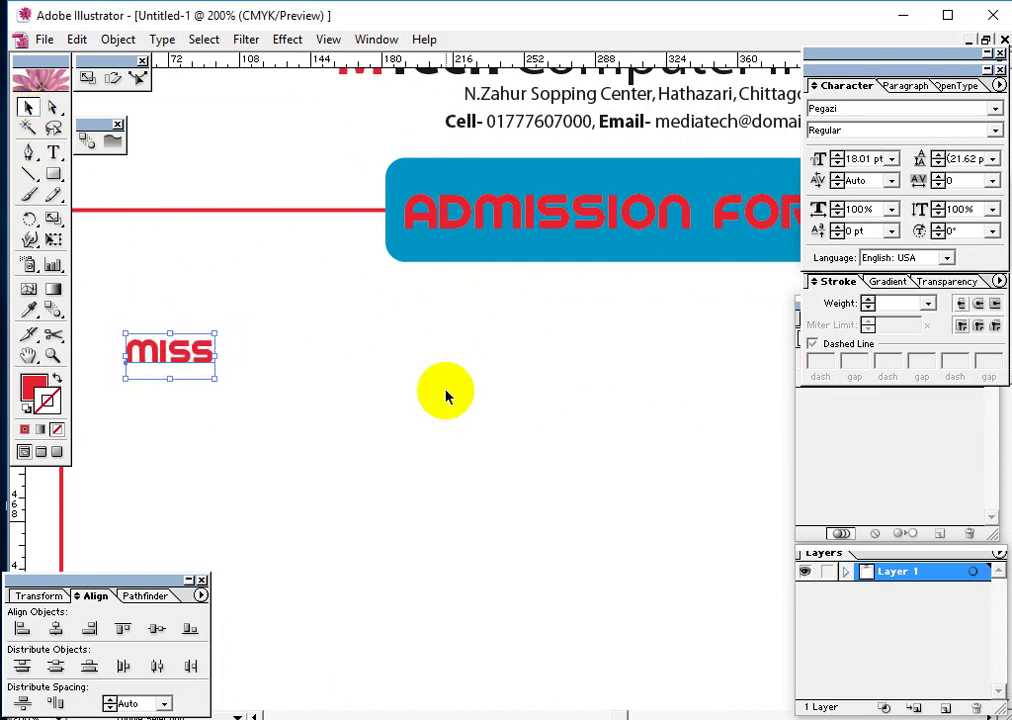
key("ctrl+shift+comma")
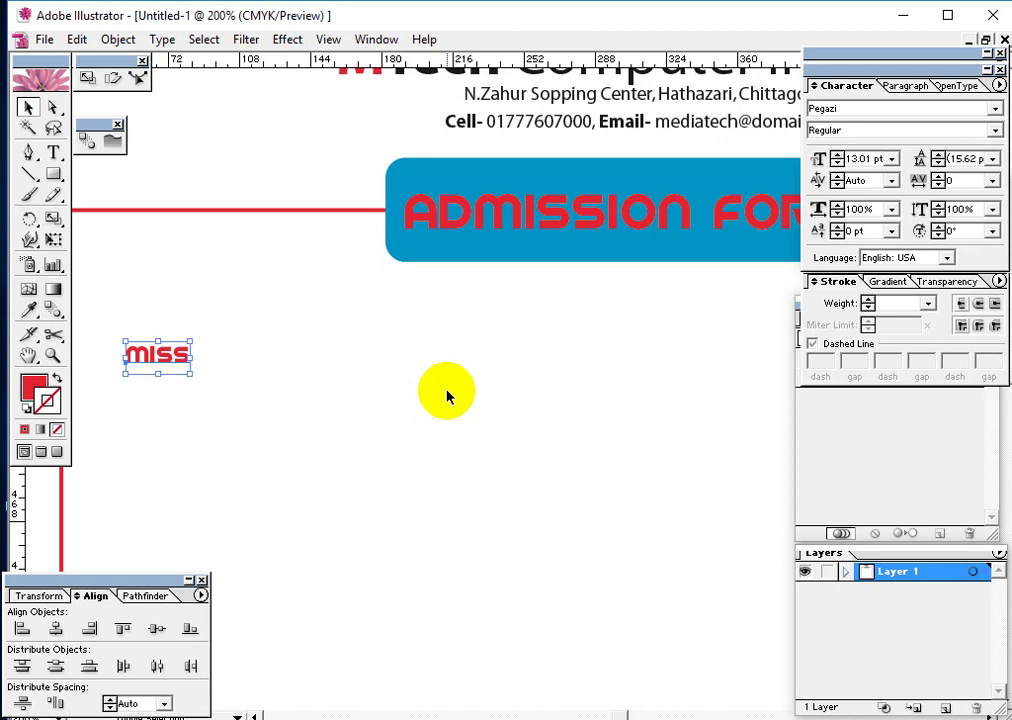
Step: Replace the small MISS text inside the frame with "Name" as the first field label
key("t")
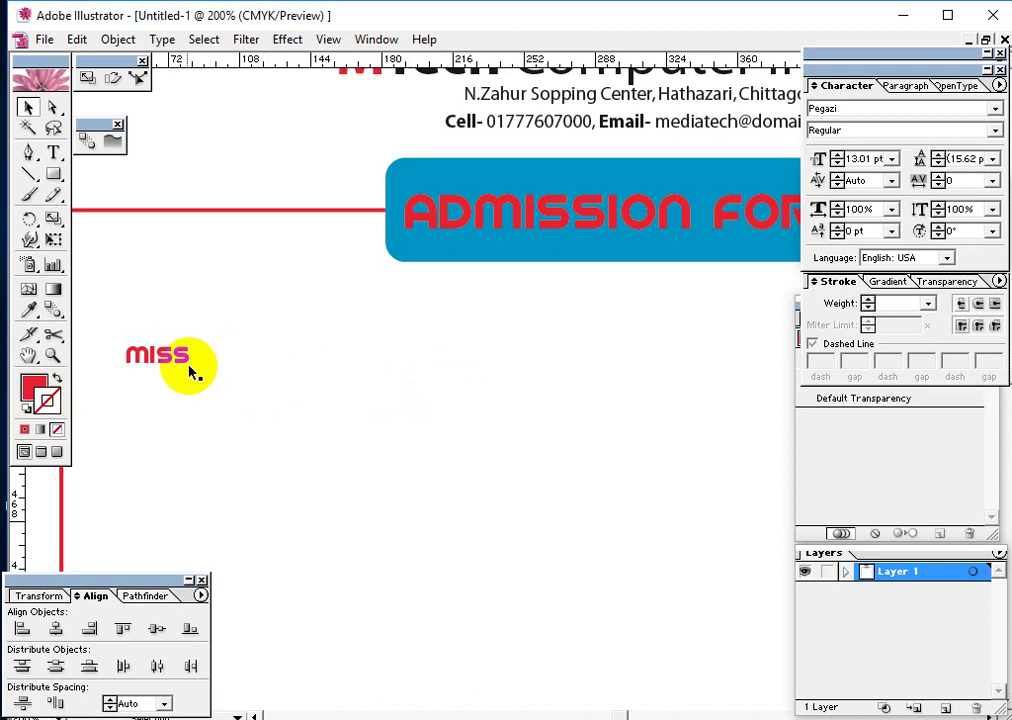
left_click_drag(200, 362, 122, 358)
type("Name")
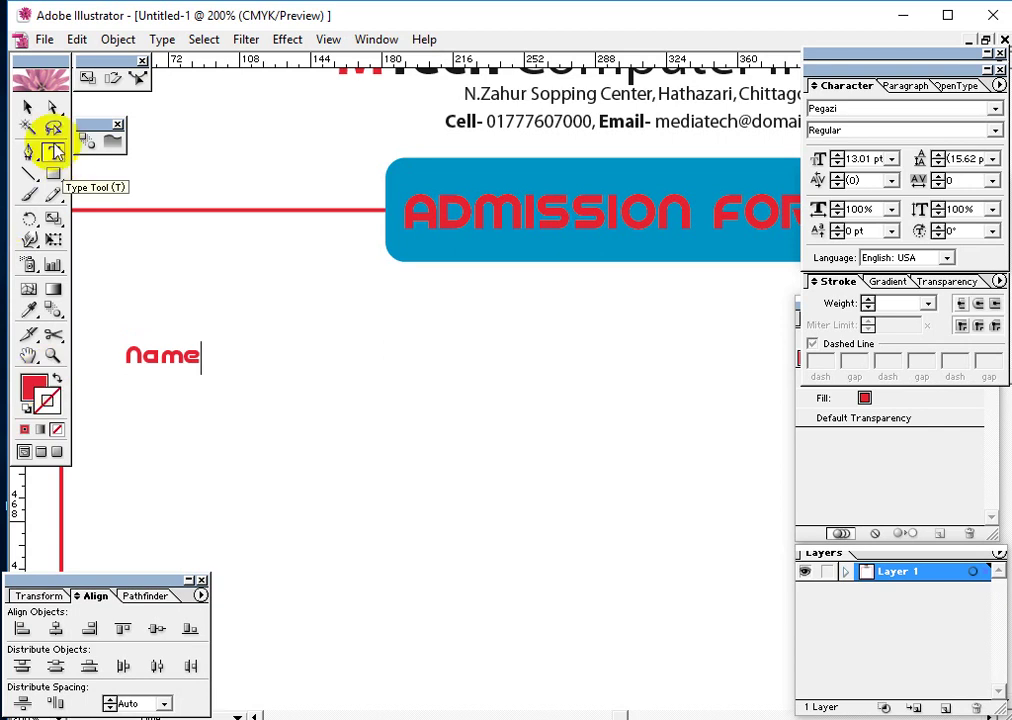
Step: Move the Name label up and left towards the frame's edge and change its font to Orenshaw
left_click(28, 107)
left_click_drag(180, 362, 155, 350)
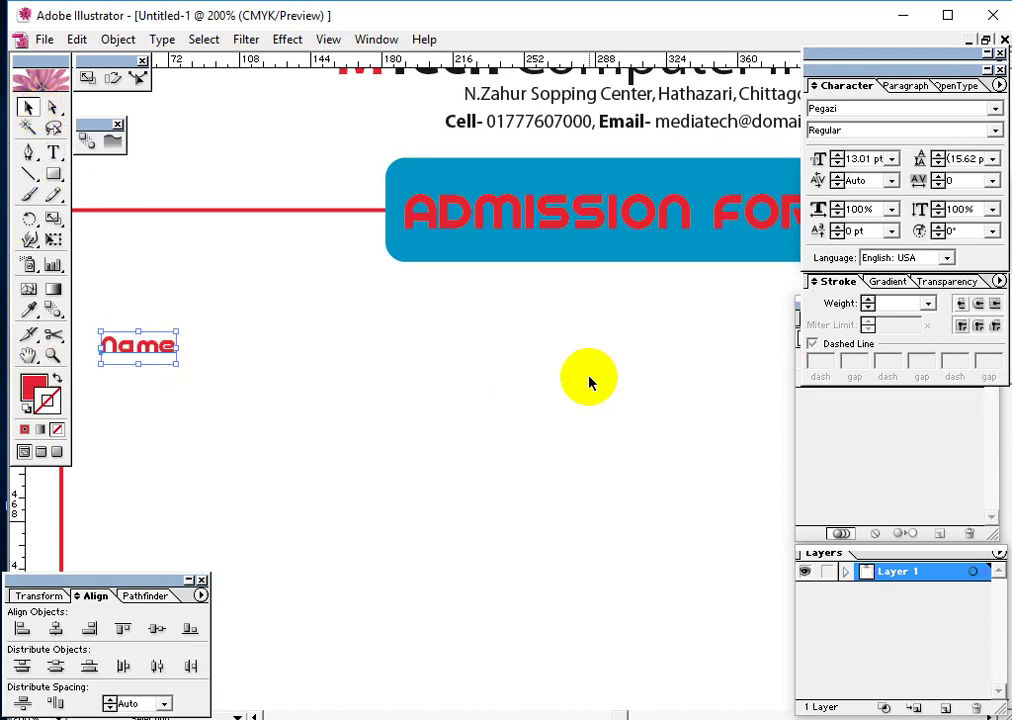
left_click(899, 108)
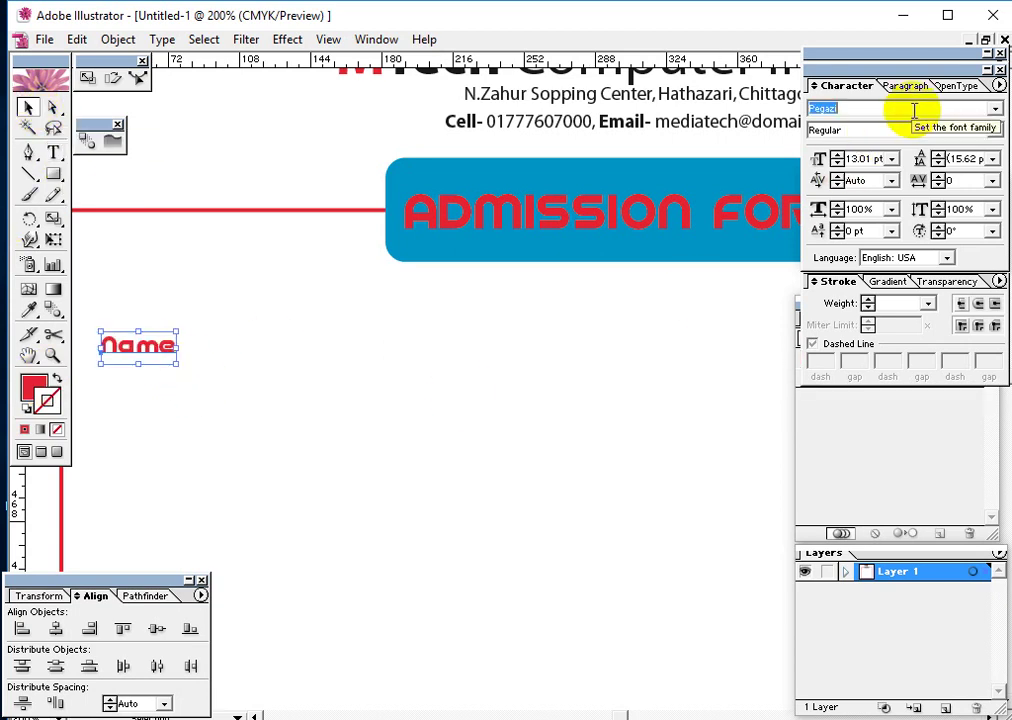
type("Pea So Lovely")
key("Return")
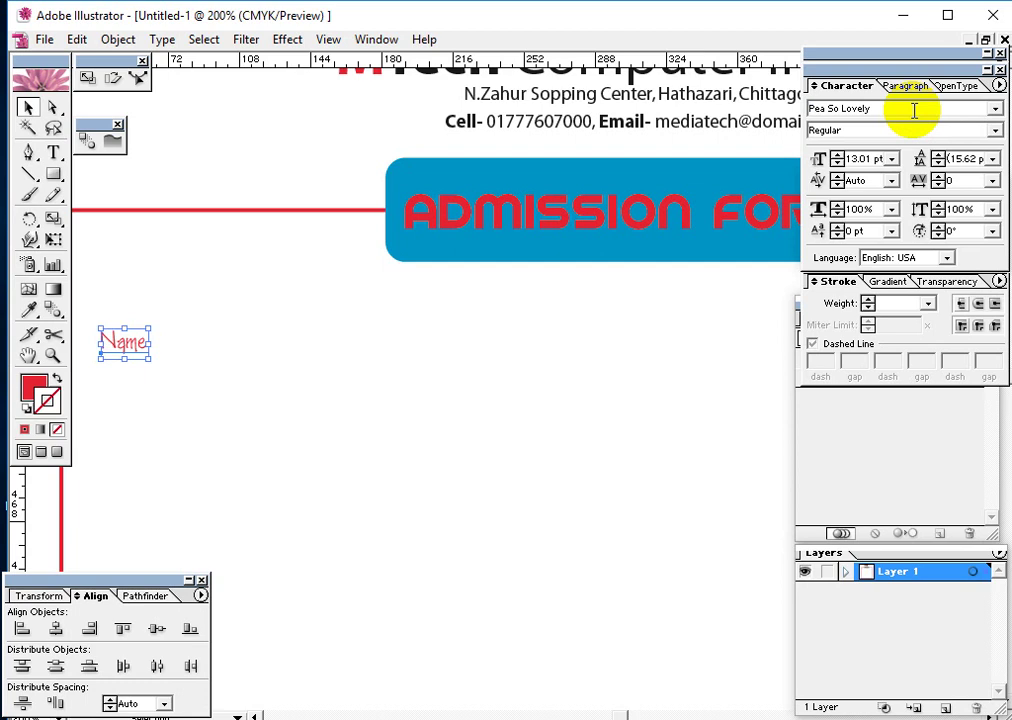
key("Up")
key("Up")
key("Up")
key("Up")
key("Up")
key("Up")
key("Up")
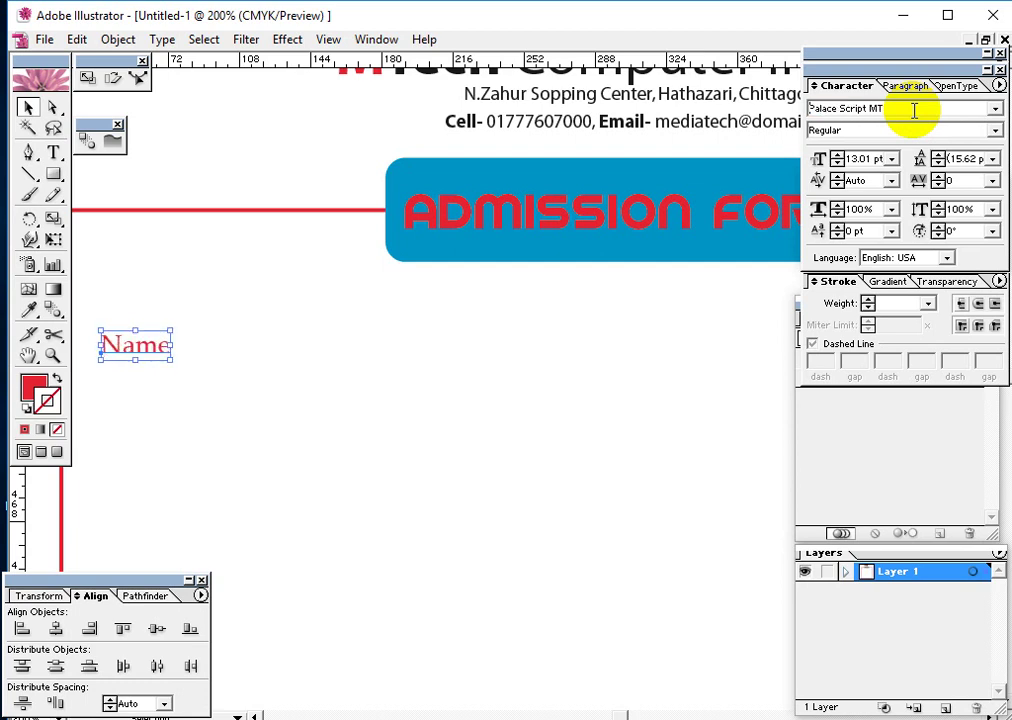
key("Up")
key("Up")
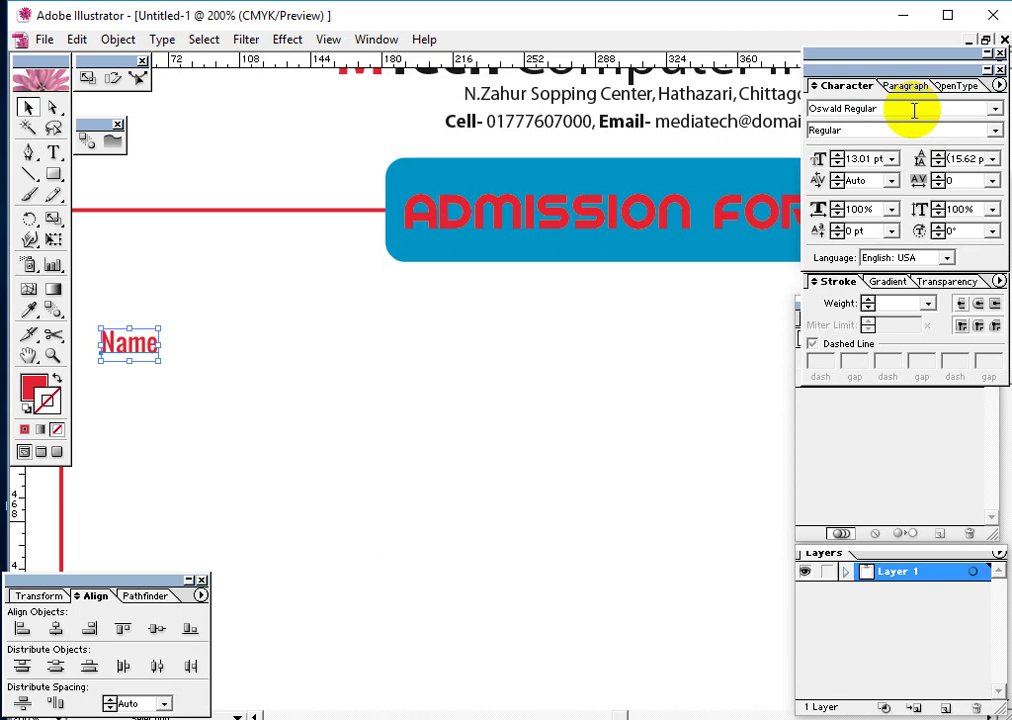
key("Up")
key("Down")
left_click(181, 382)
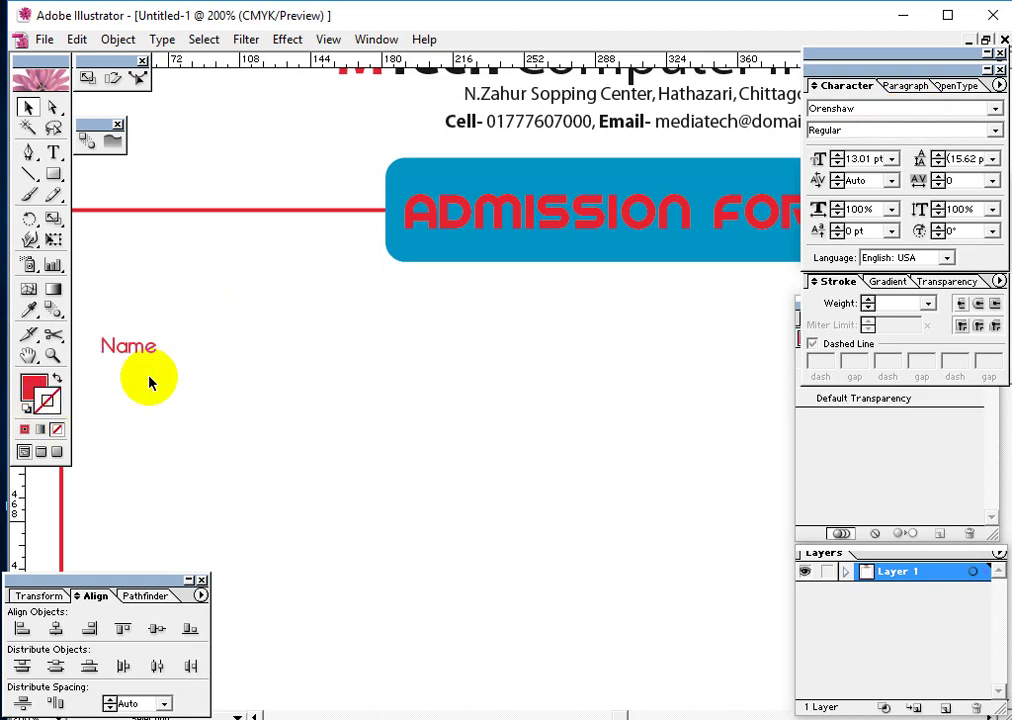
Step: Duplicate the Name label straight down six times at equal spacing to form a column of seven labels
key("ctrl+=")
key("ctrl+=")
left_click_drag(158, 380, 424, 433)
left_click(264, 420)
left_click(495, 418)
left_click_drag(328, 488, 468, 377)
left_click(307, 330)
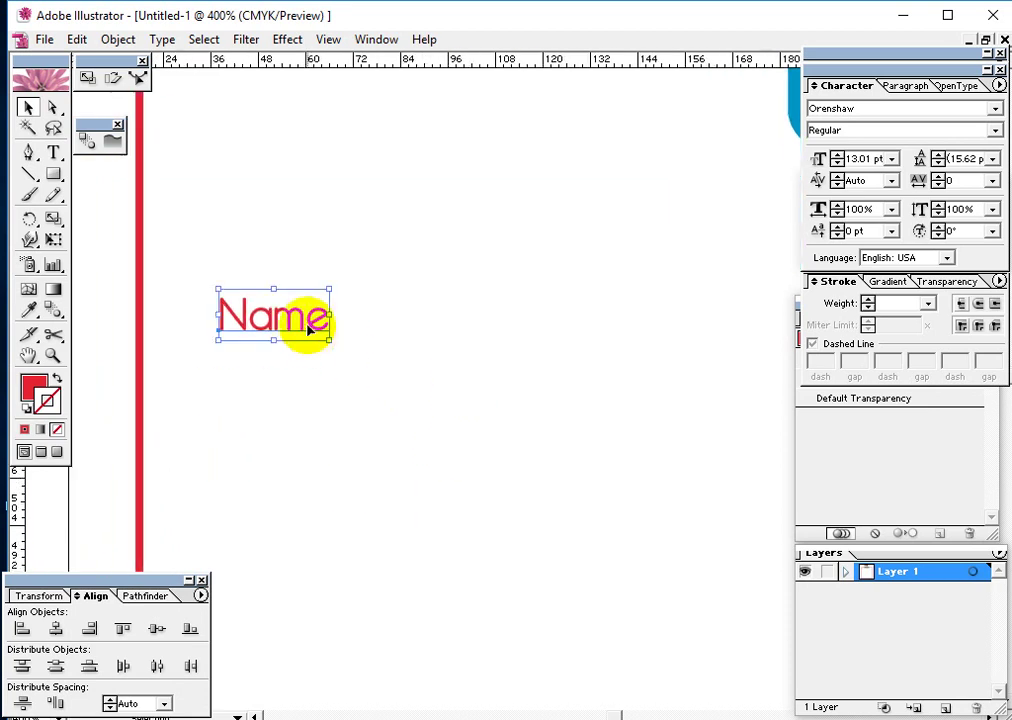
left_click_drag(300, 330, 296, 399)
key("ctrl+d")
key("ctrl+d")
key("ctrl+d")
key("ctrl+d")
key("ctrl+d")
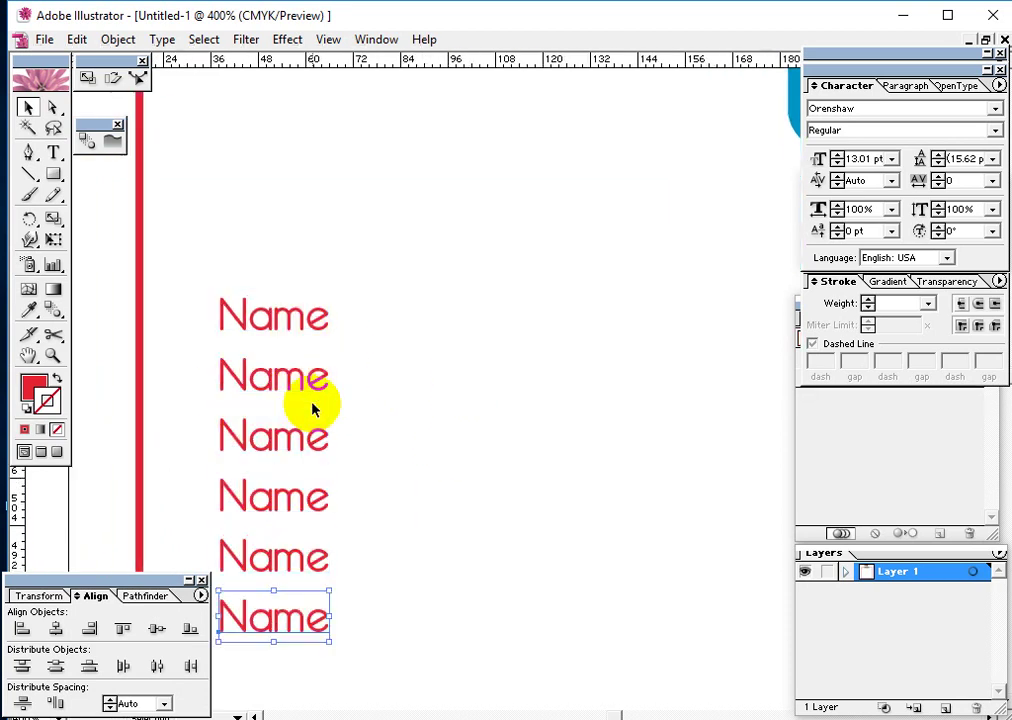
Step: Replace the second and third labels in the column with "Father's Name" and "Mother's Name"
key("t")
double_click(282, 377)
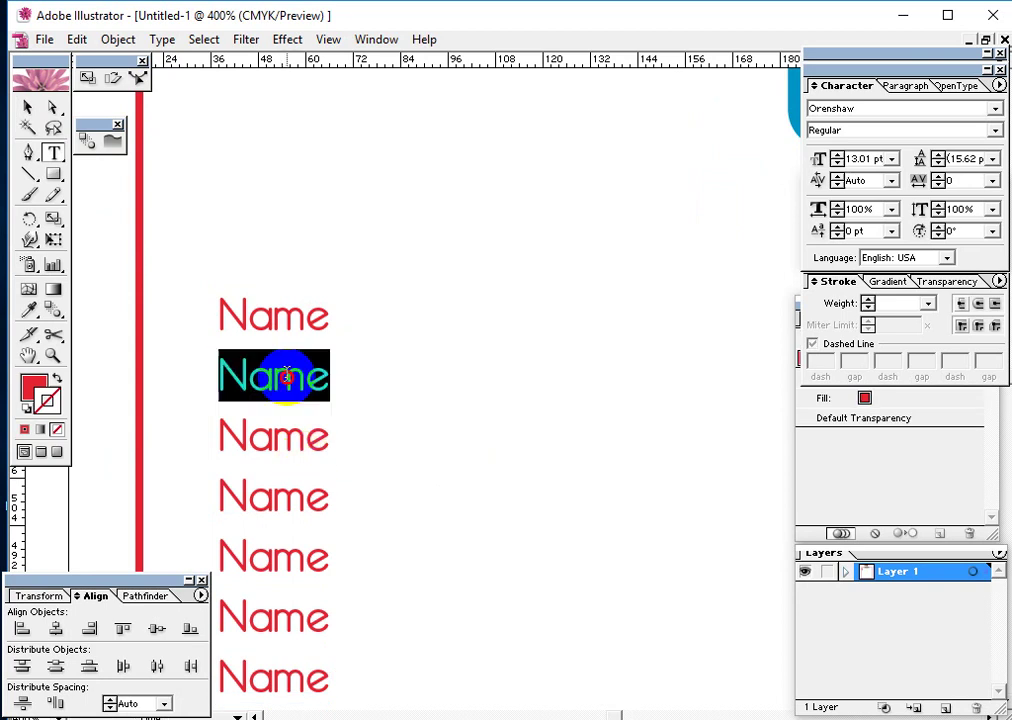
type("Father")
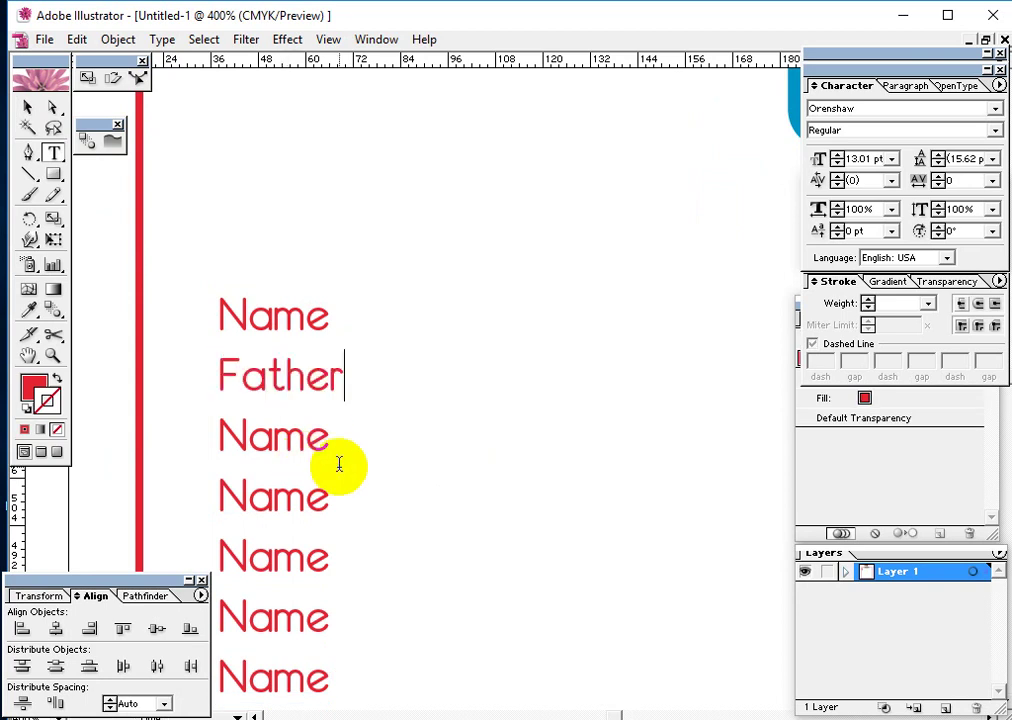
type("'s Name")
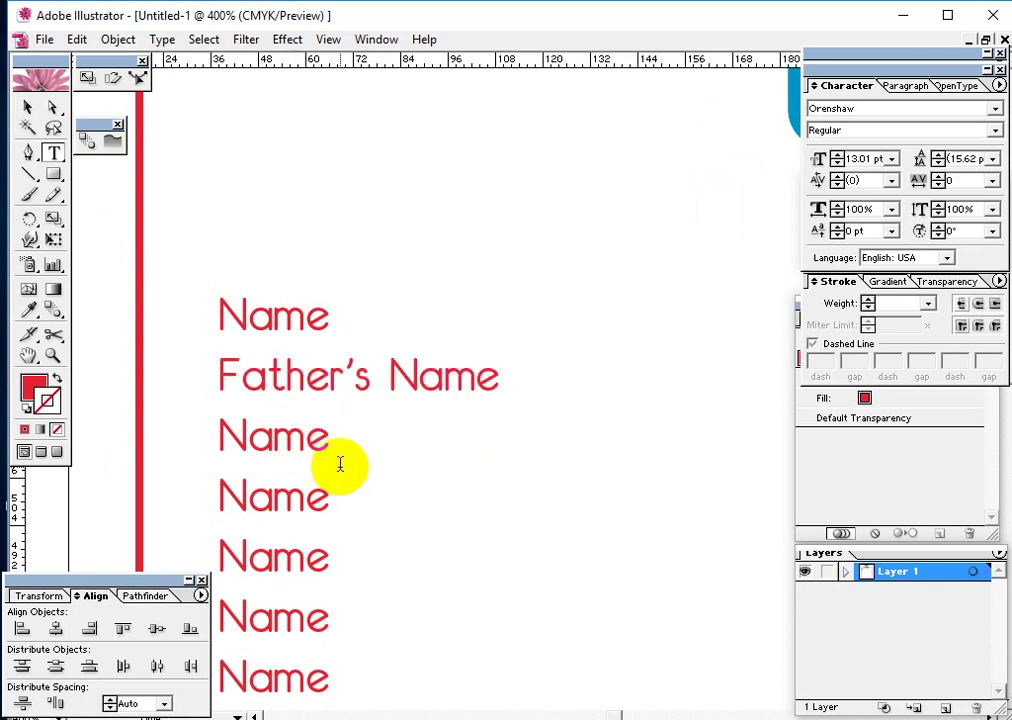
double_click(294, 445)
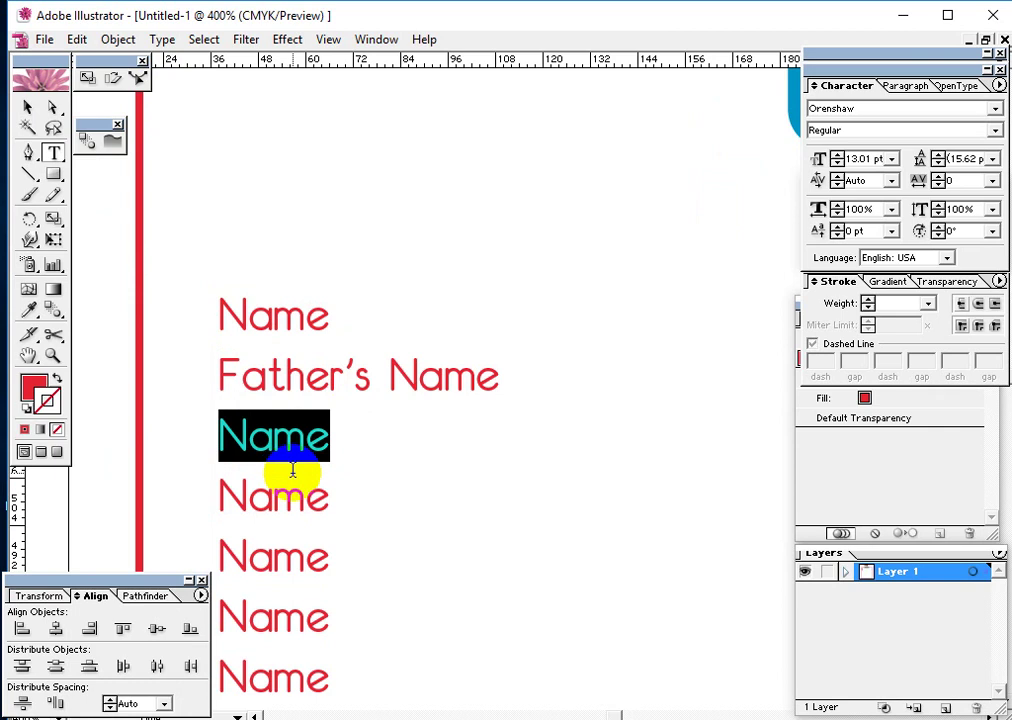
type("Mother")
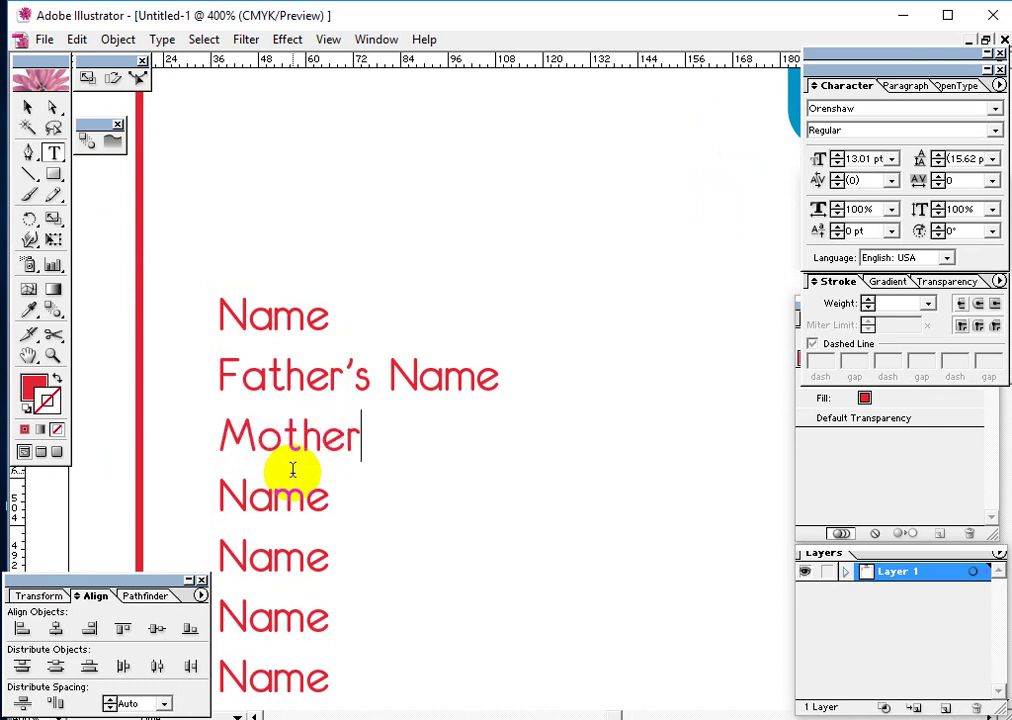
type("'s Name")
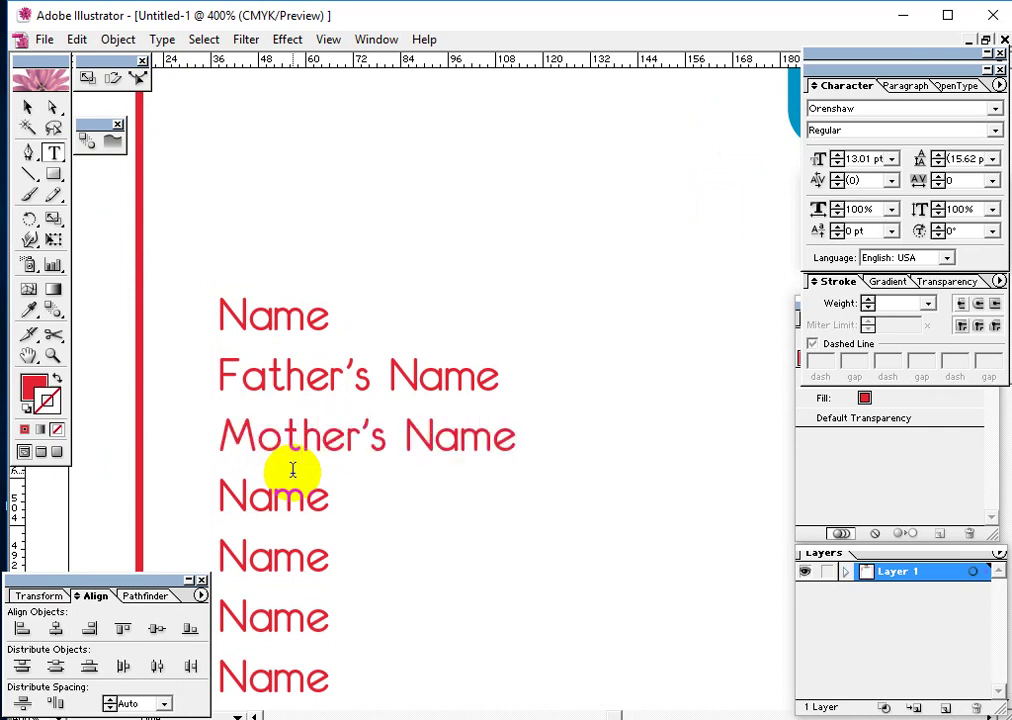
Step: Replace the fourth label in the column with "Date of Birth"
double_click(289, 492)
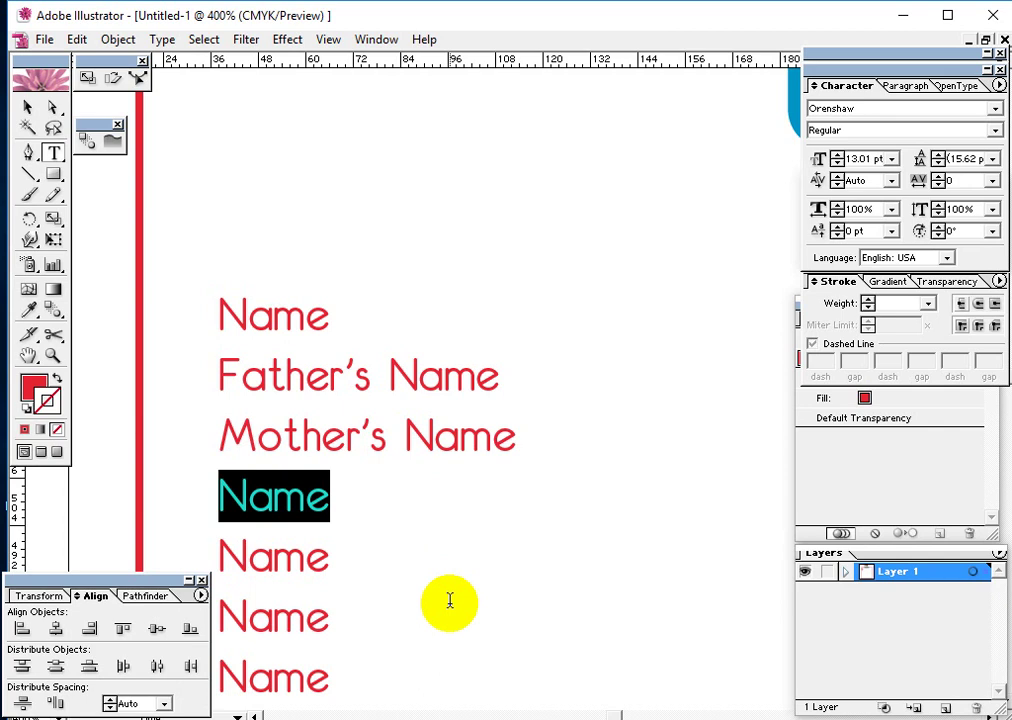
type("Date of ")
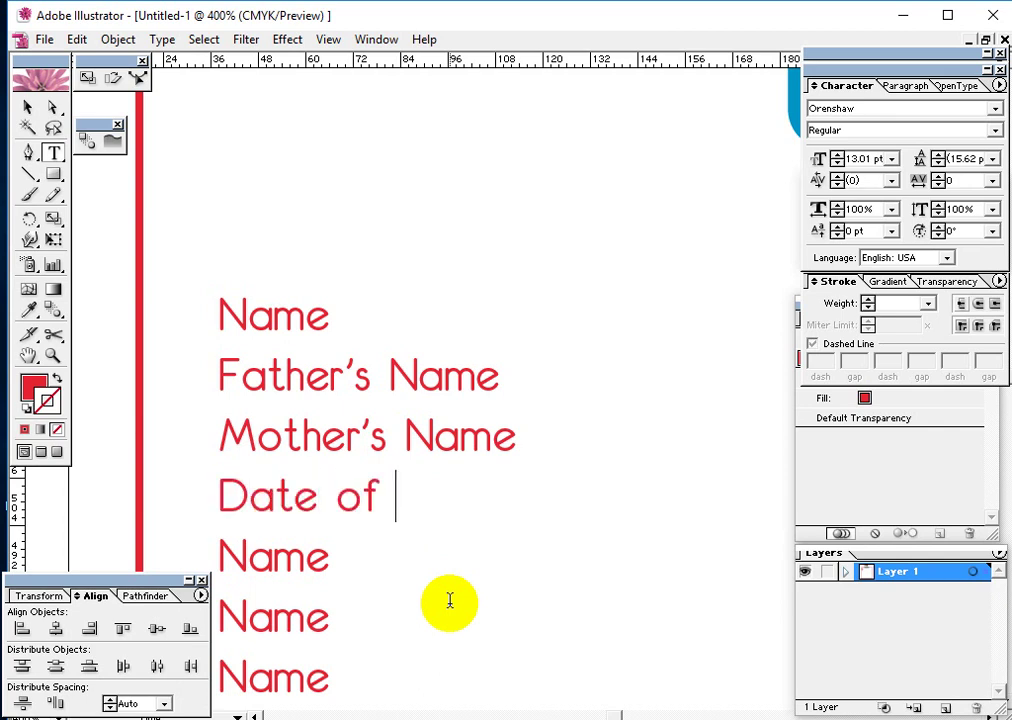
type("Birth")
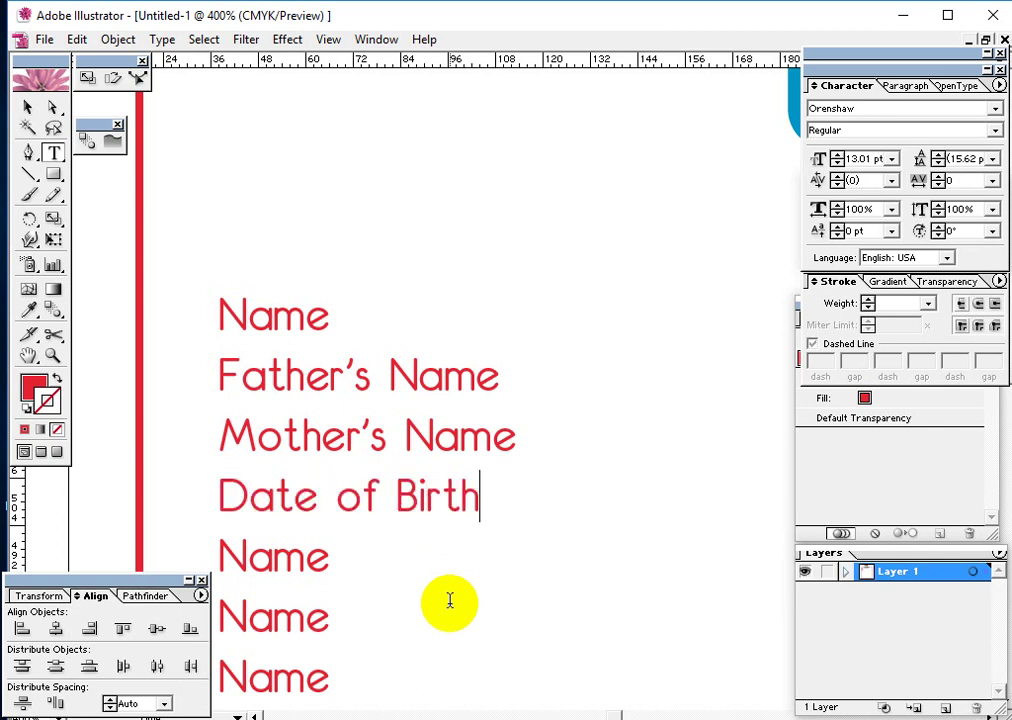
Step: Replace the fifth label, below Date of Birth, with "Permanent Address:"
double_click(305, 562)
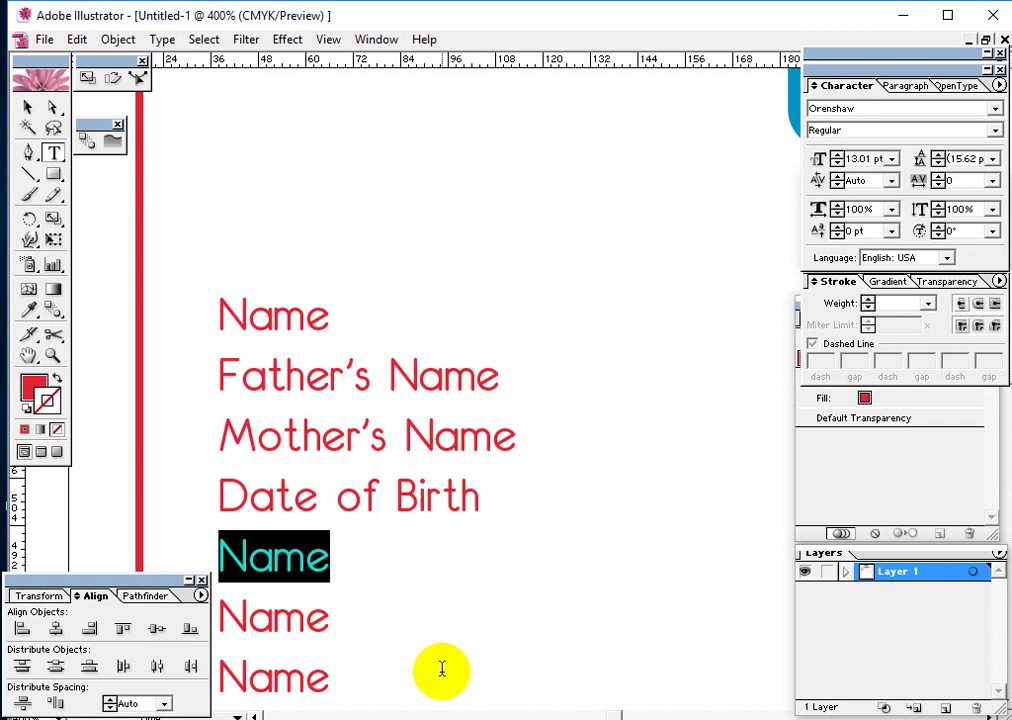
type("Perna")
key("BackSpace")
key("BackSpace")
type("a")
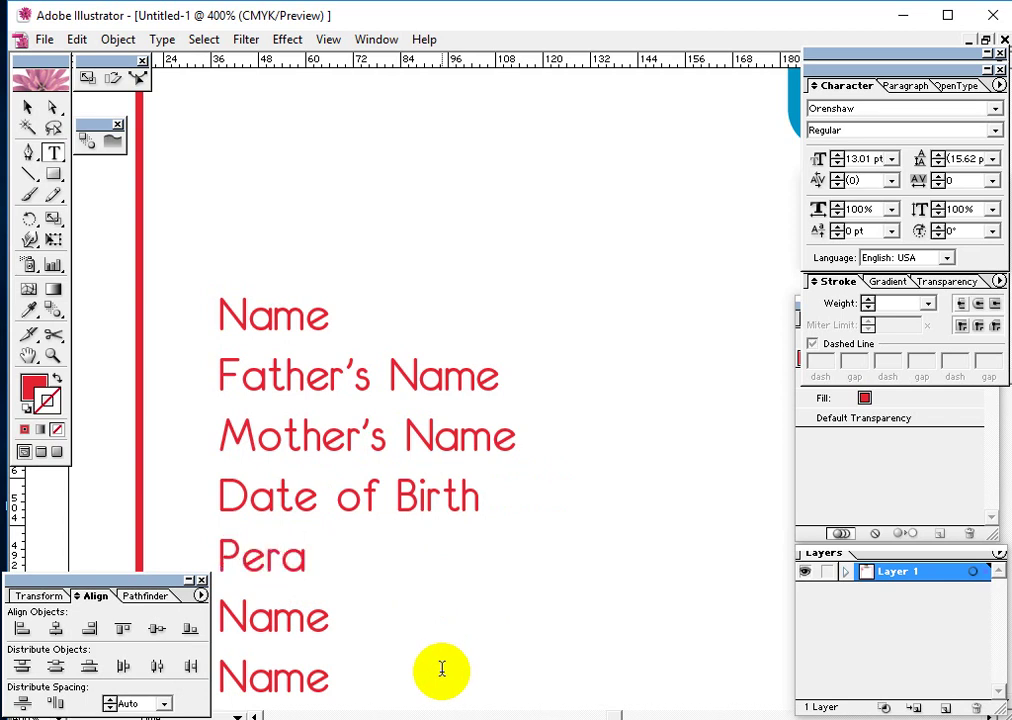
key("BackSpace")
type("manetn")
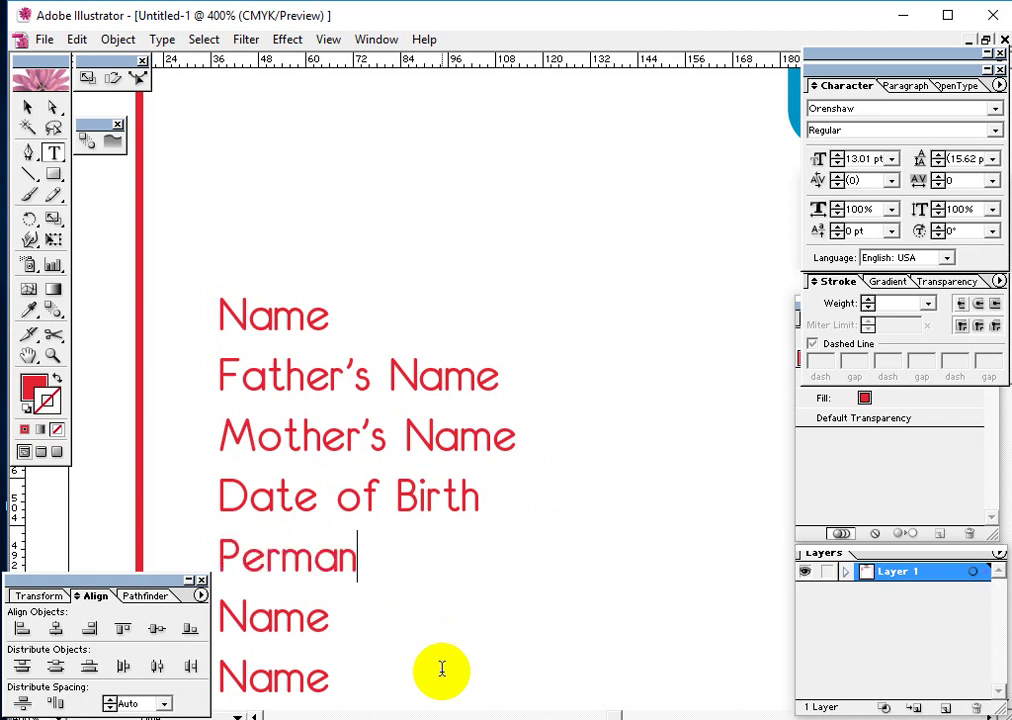
key("BackSpace")
key("BackSpace")
key("BackSpace")
type("nt ")
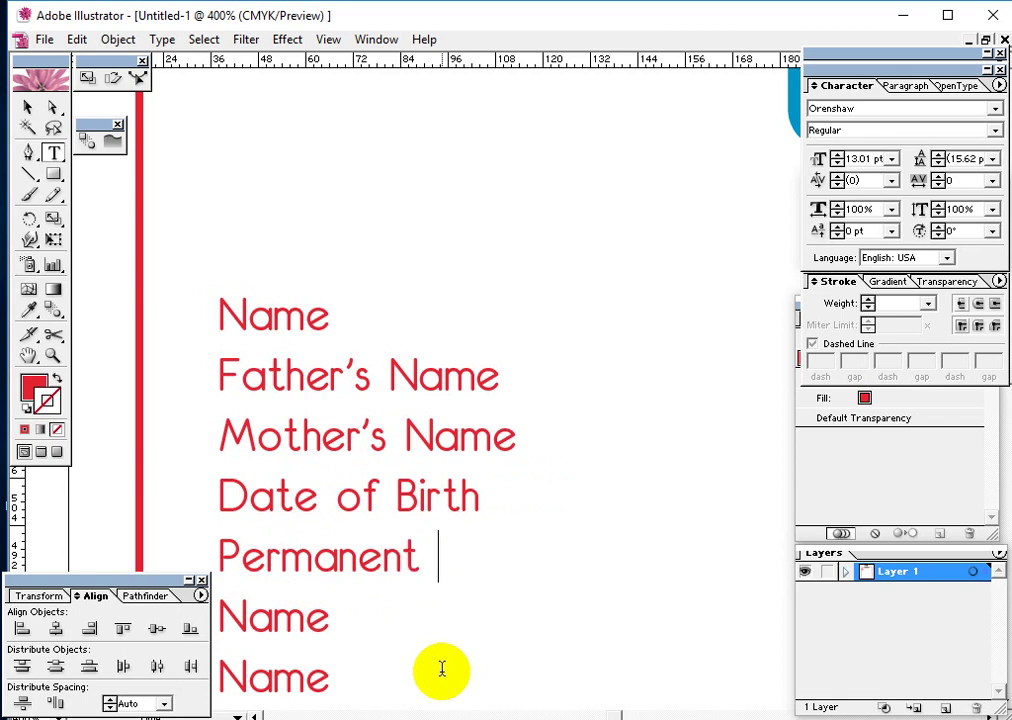
type("Address:")
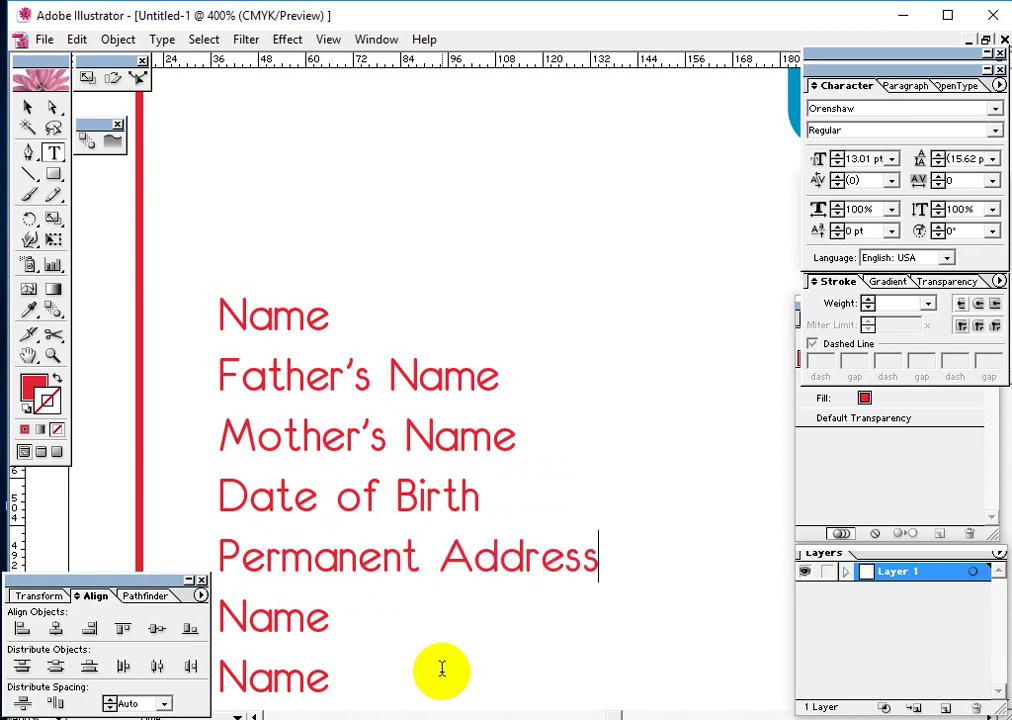
left_click(27, 106)
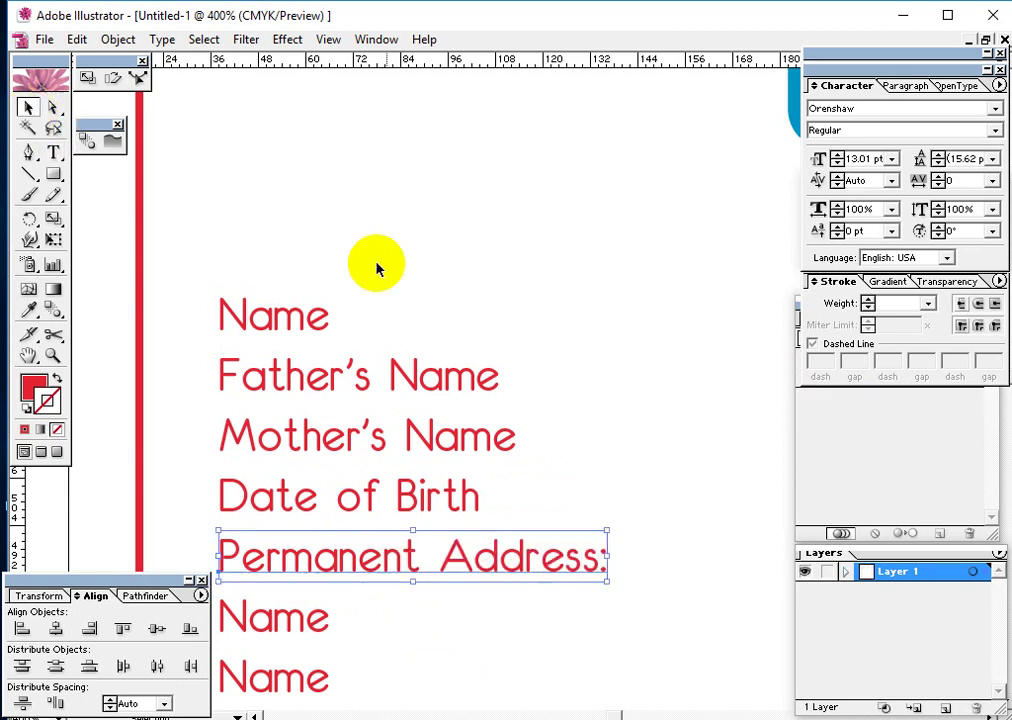
Step: Indent the last two Name labels together to the right beneath Permanent Address
left_click_drag(533, 398, 511, 174)
left_click(323, 479)
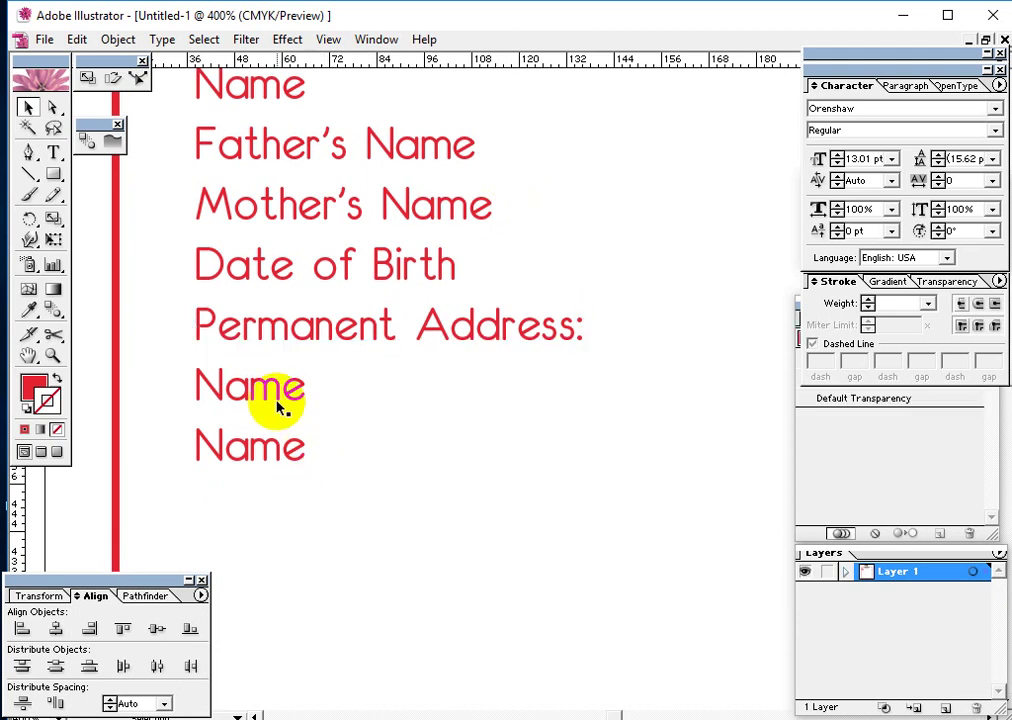
left_click(260, 392)
left_click(268, 447, "shift")
left_click_drag(253, 389, 335, 385)
left_click(409, 513)
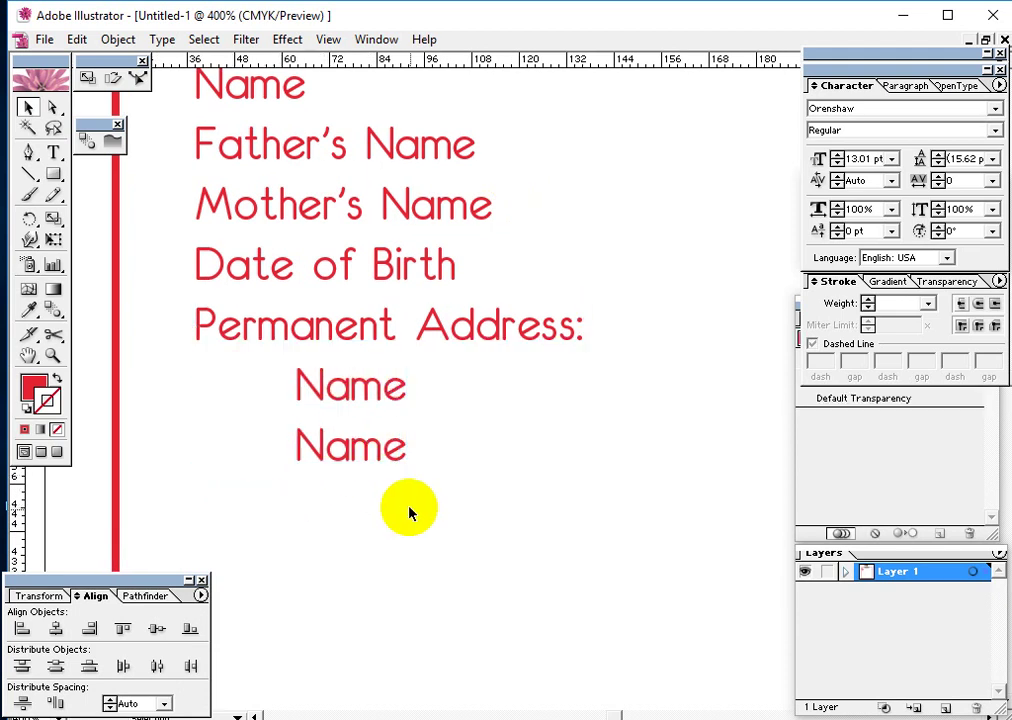
Step: Replace the first indented label under Permanent Address with "House/Road No."
left_click_drag(385, 500, 316, 378)
key("t")
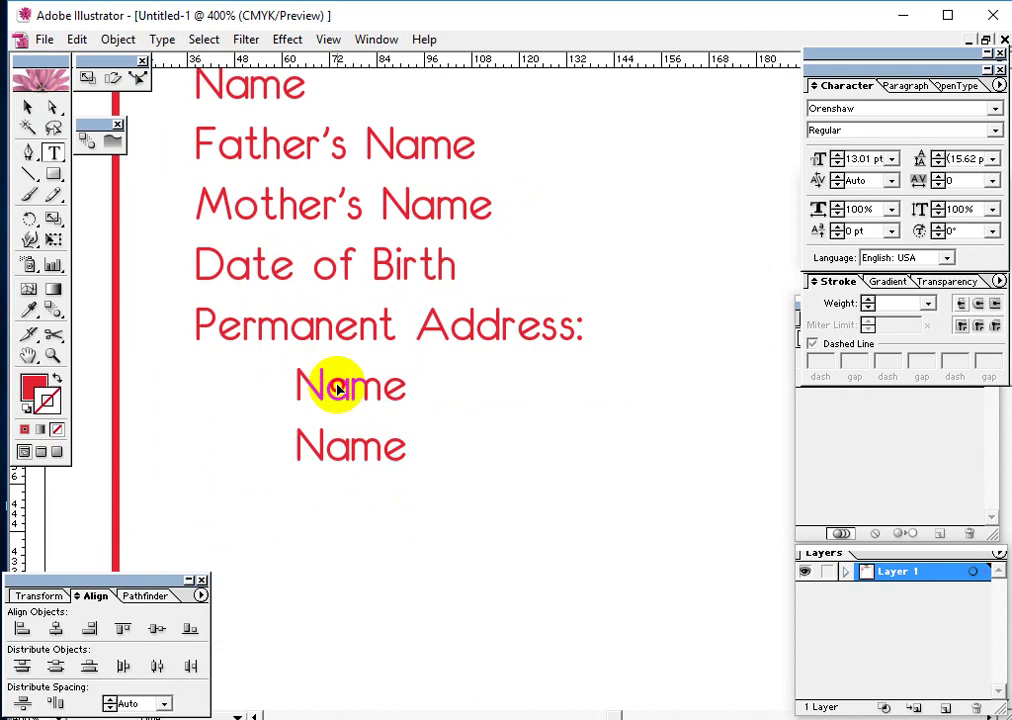
double_click(372, 404)
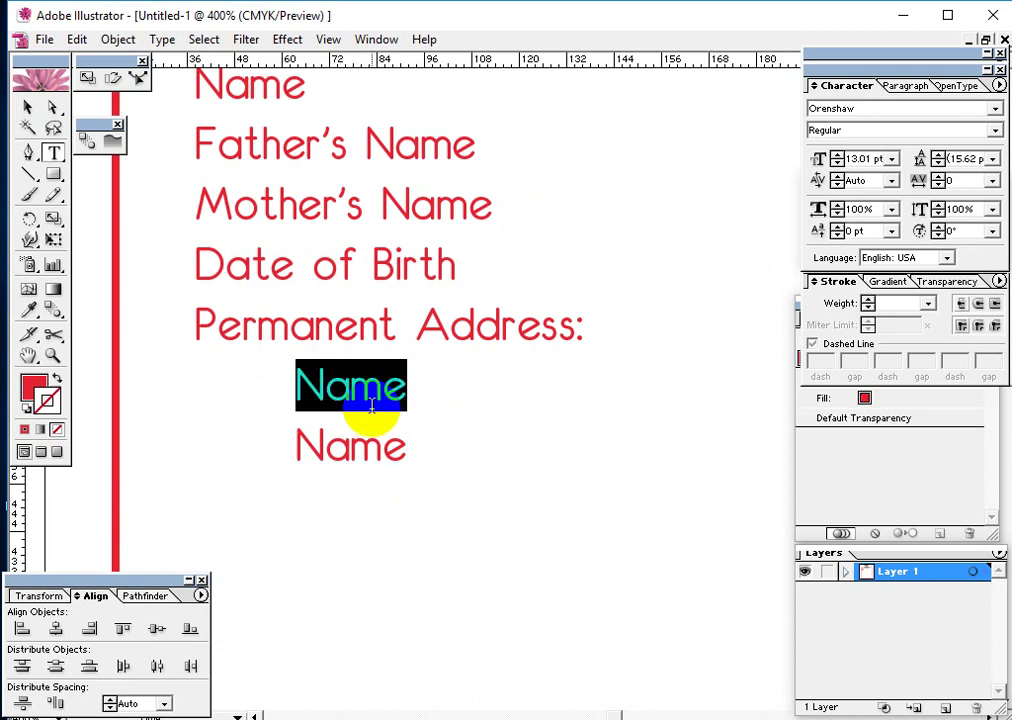
type("R")
key("BackSpace")
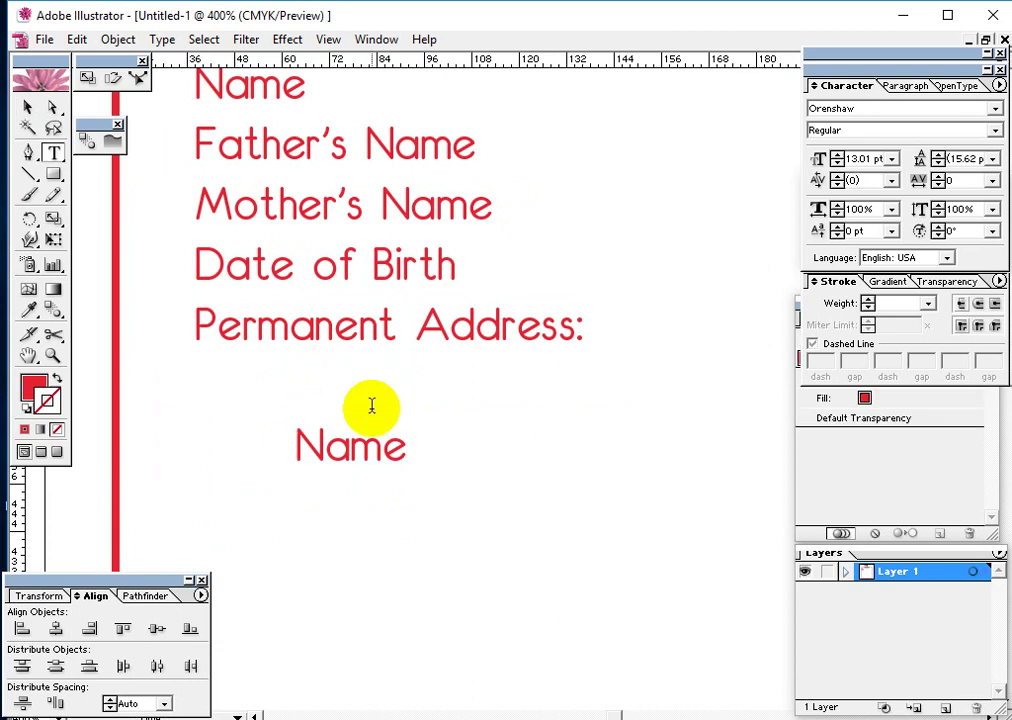
type("Hou")
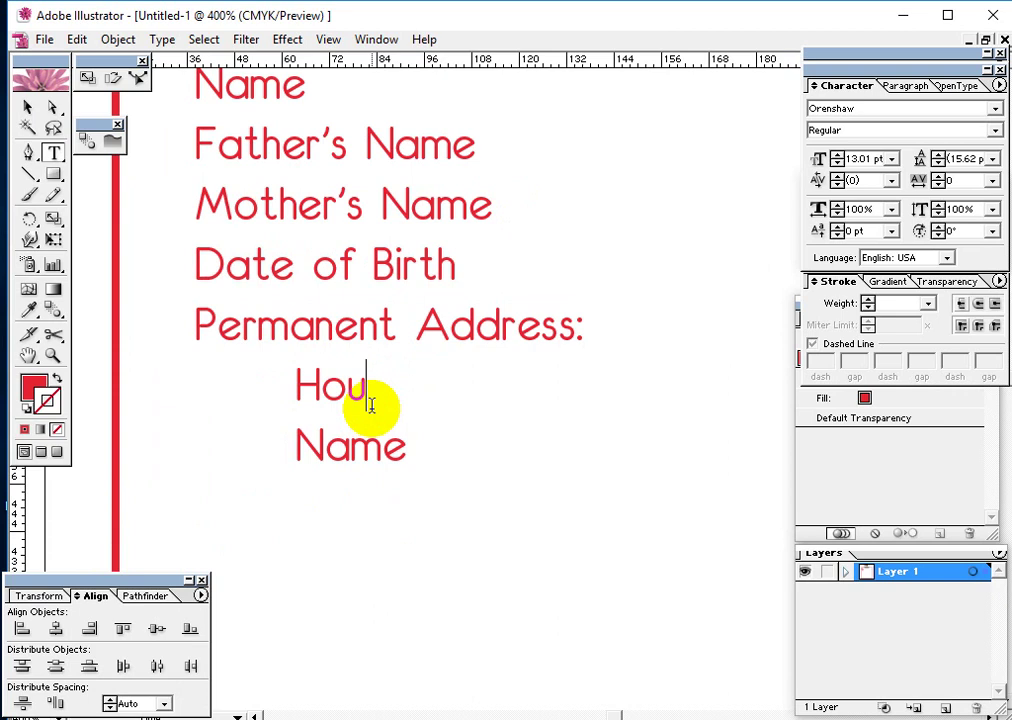
type("se / N")
key("BackSpace")
key("BackSpace")
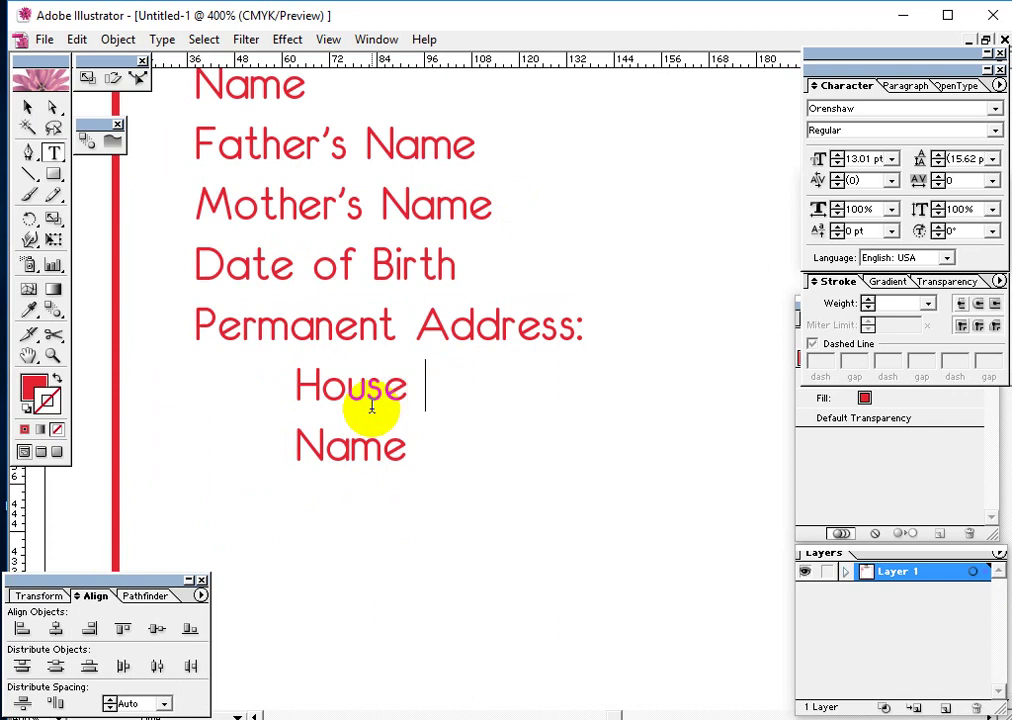
type("/Roa")
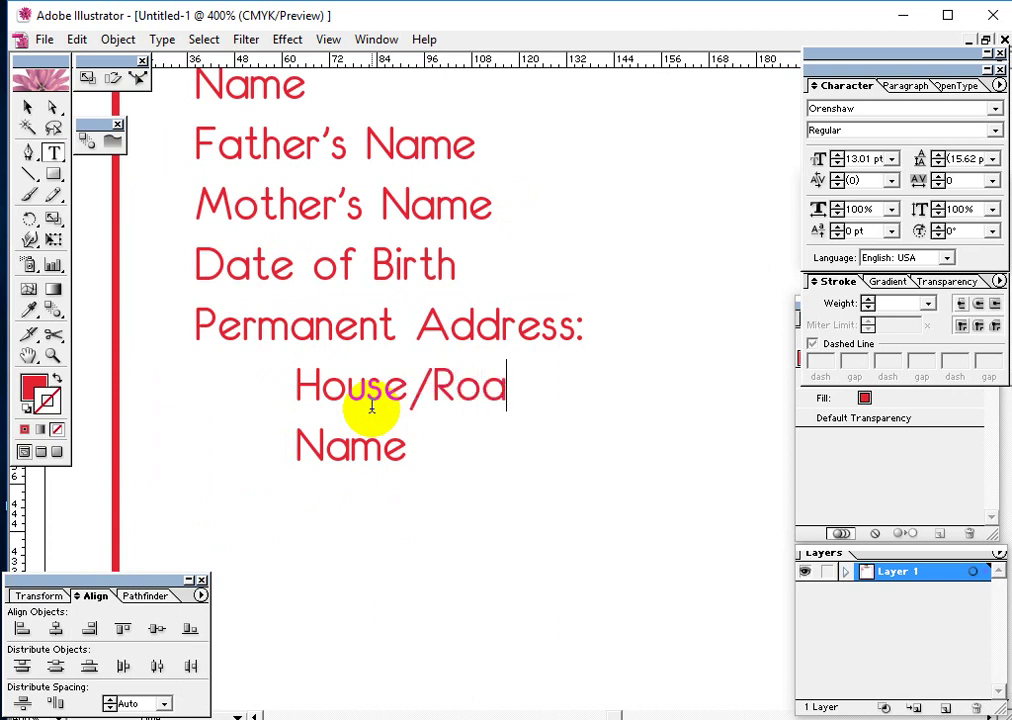
type("d No.")
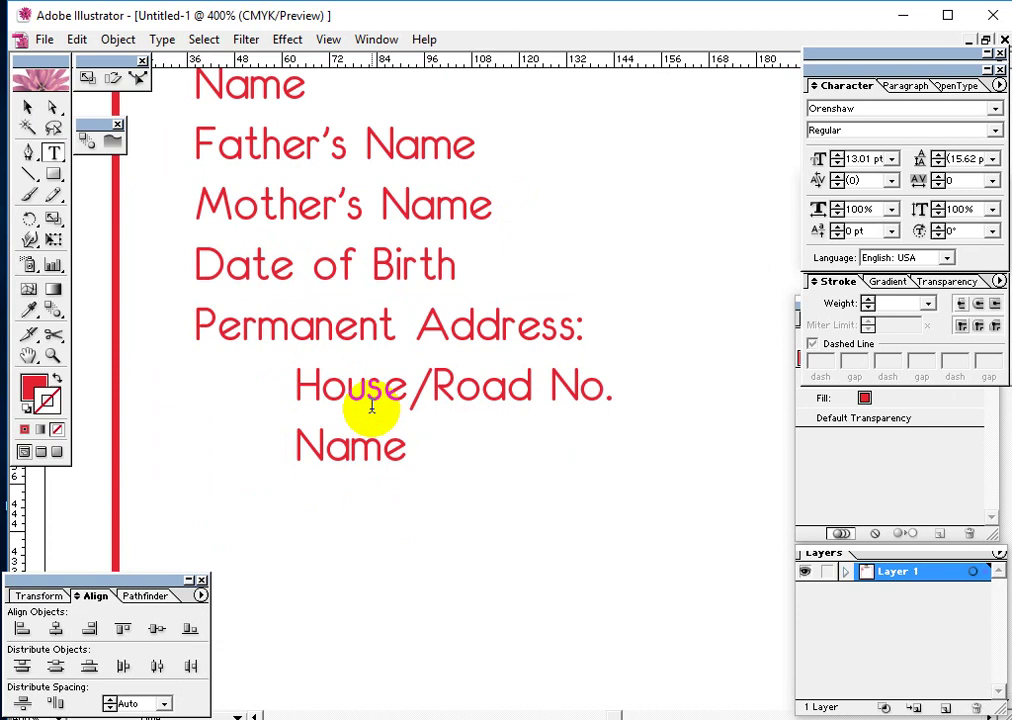
Step: Replace the last indented Name label with "Village"
double_click(350, 445)
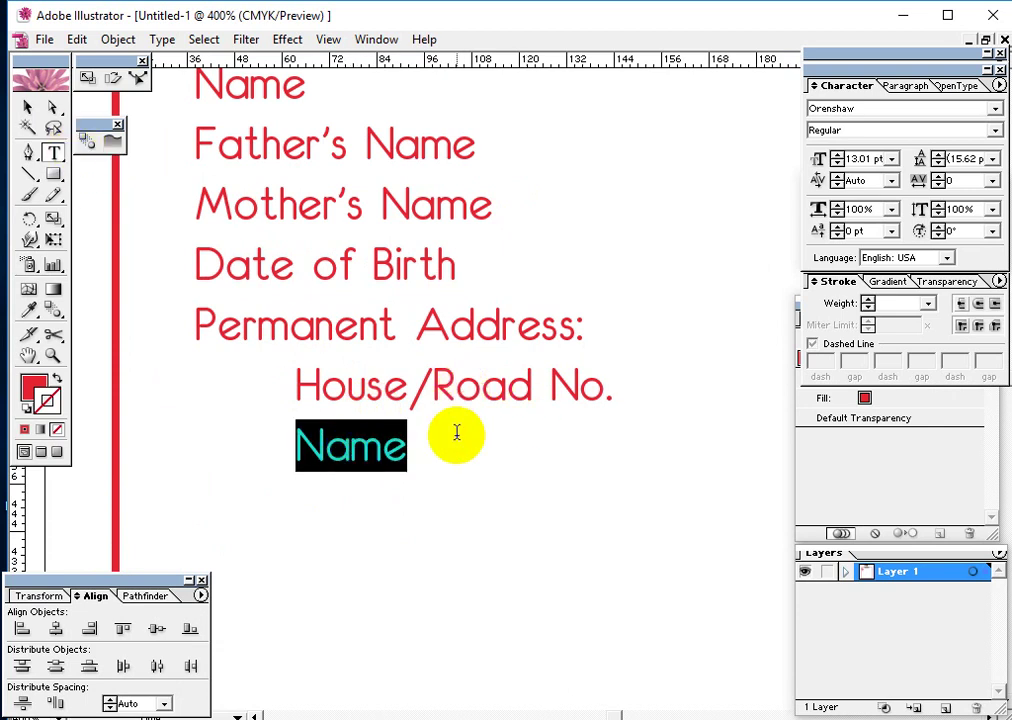
type("Village")
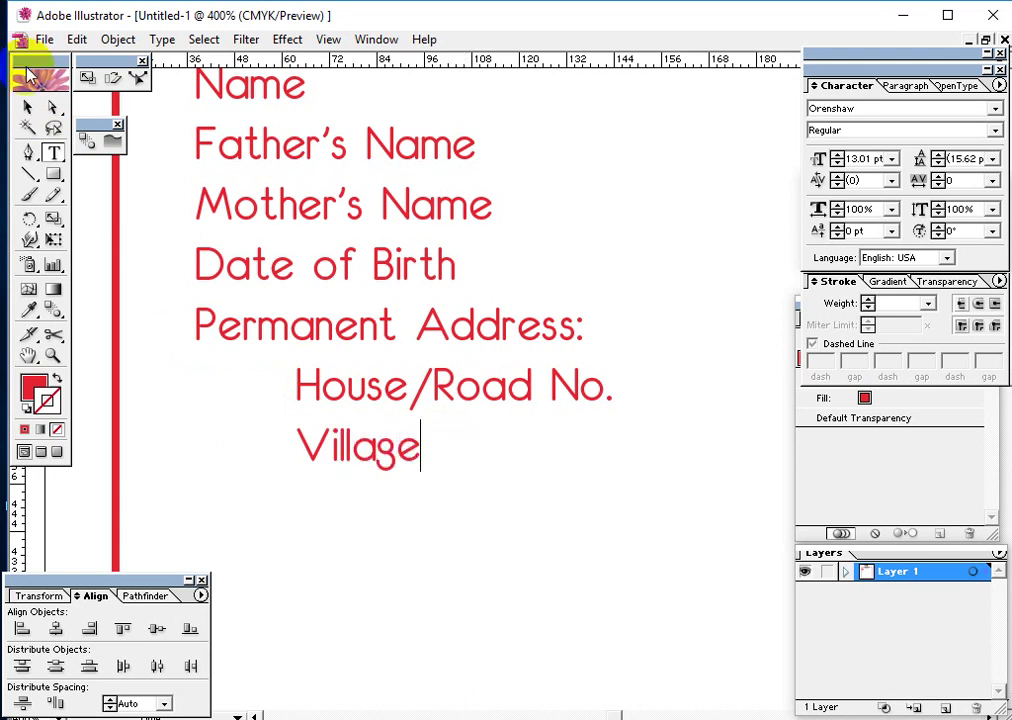
left_click(28, 107)
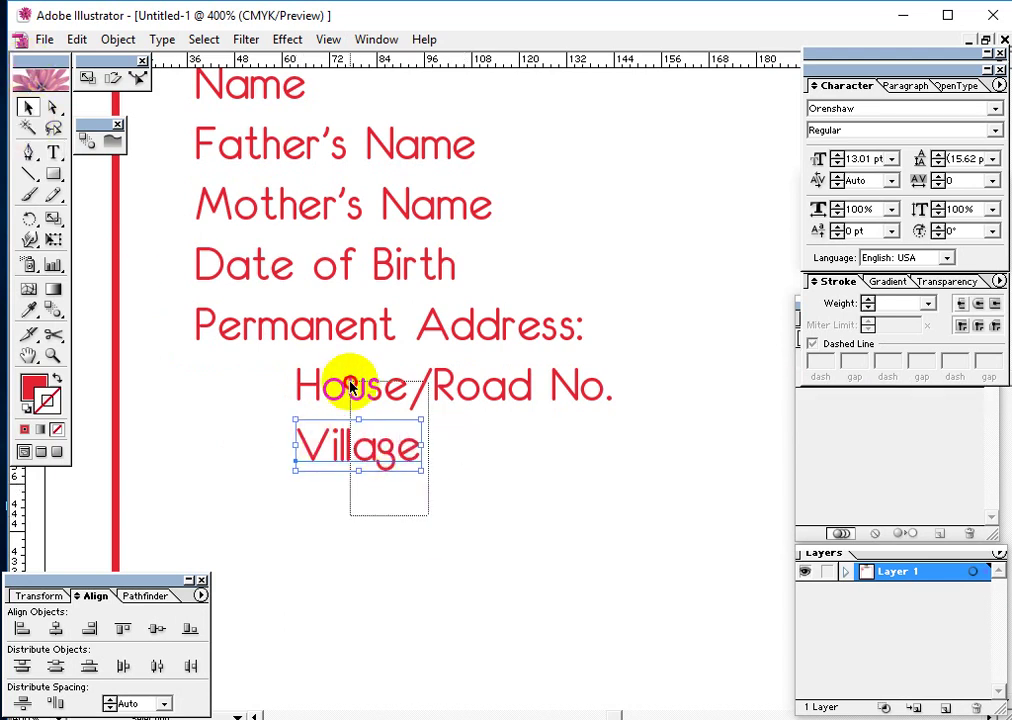
Step: Duplicate the House/Road No. label horizontally into a second column on the same row and change the copy's text to "Village"
left_click(350, 384, "shift")
key("space")
left_click_drag(572, 482, 339, 490)
key("ctrl+minus")
key("ctrl+minus")
key("ctrl+minus")
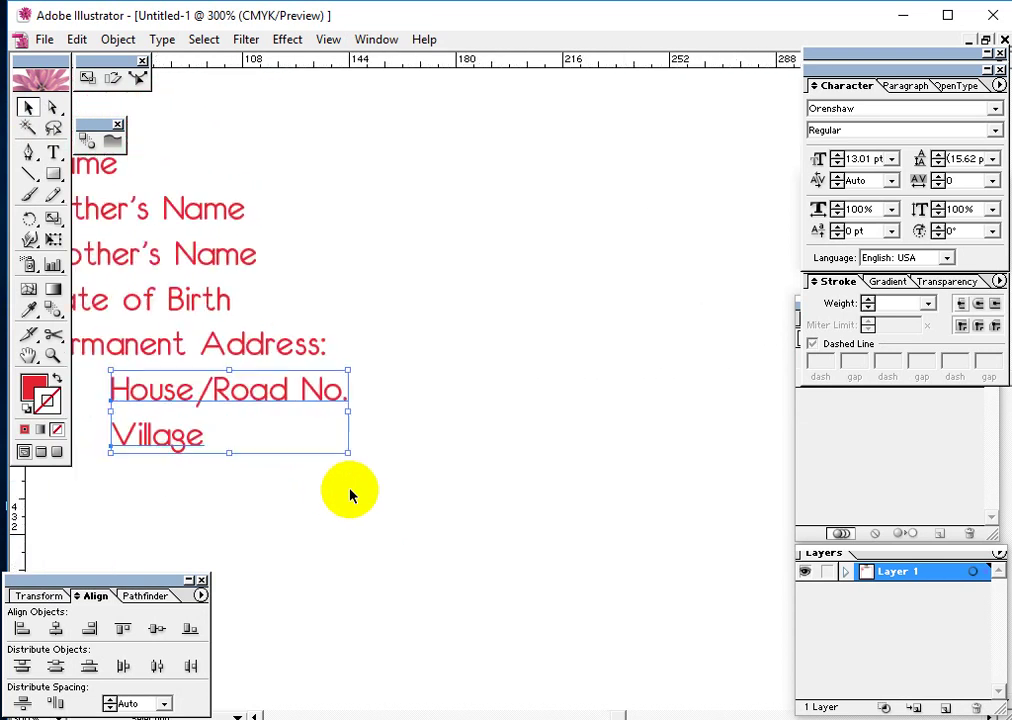
key("space")
left_click_drag(447, 501, 272, 447)
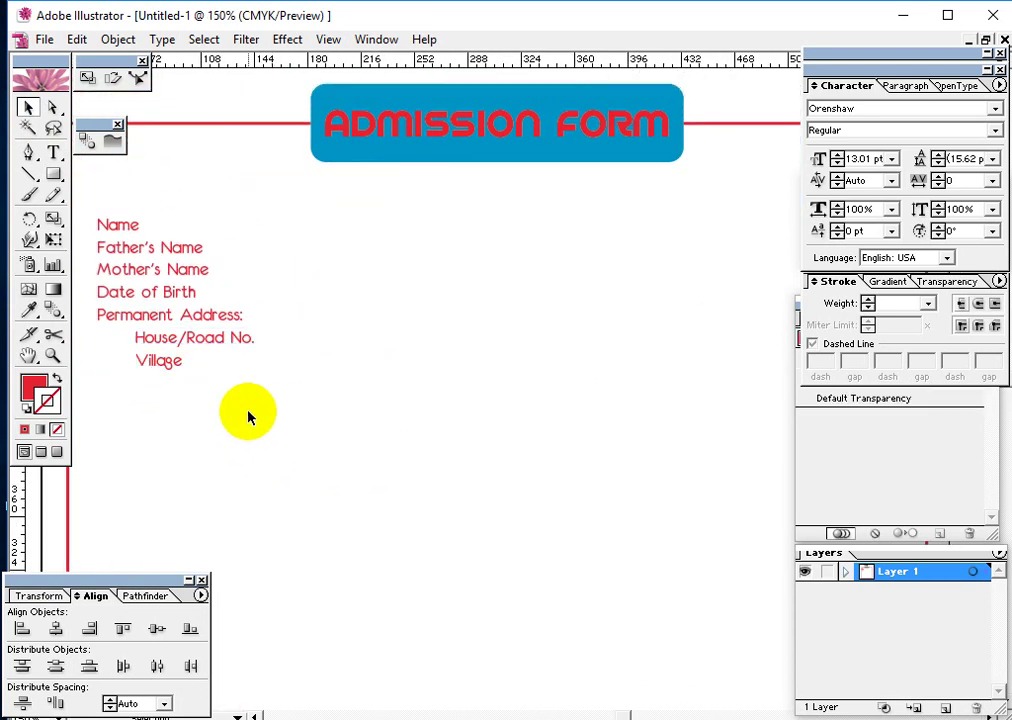
left_click(194, 339)
left_click_drag(207, 352, 538, 354)
key("t")
double_click(517, 339)
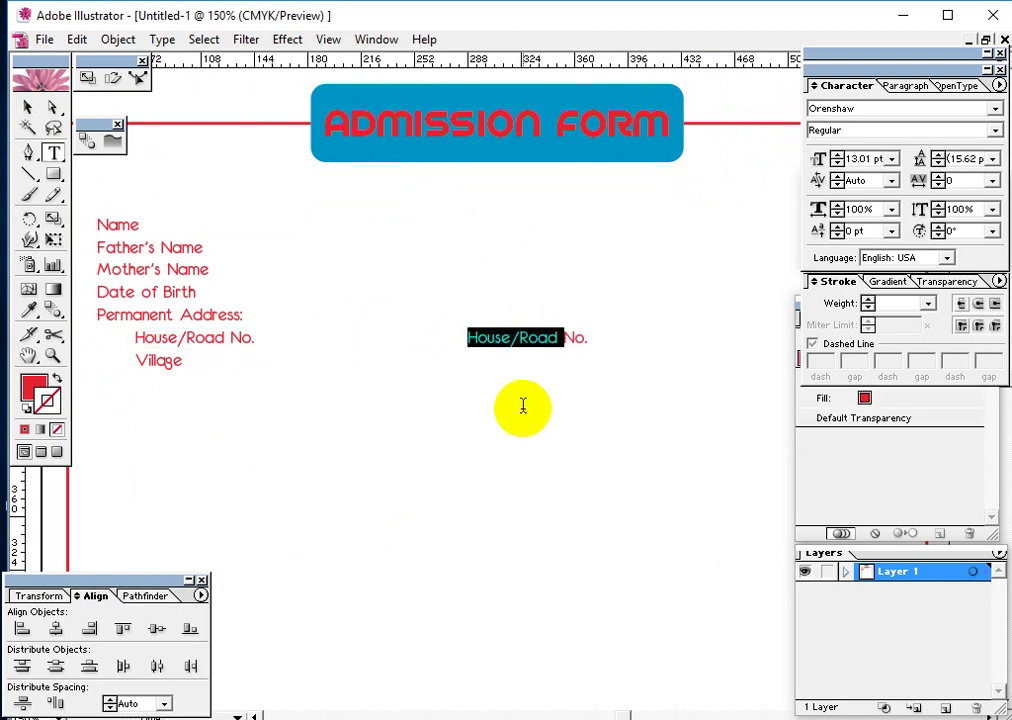
type("Village")
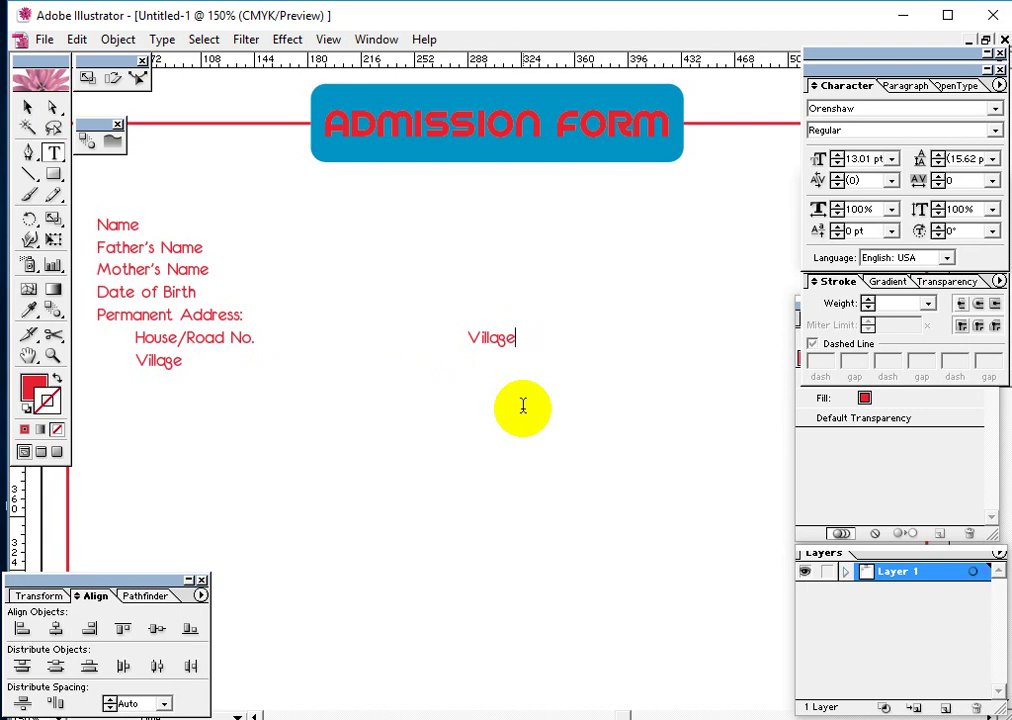
Step: Replace the Village label directly below House/Road No. with "Post Office"
double_click(165, 366)
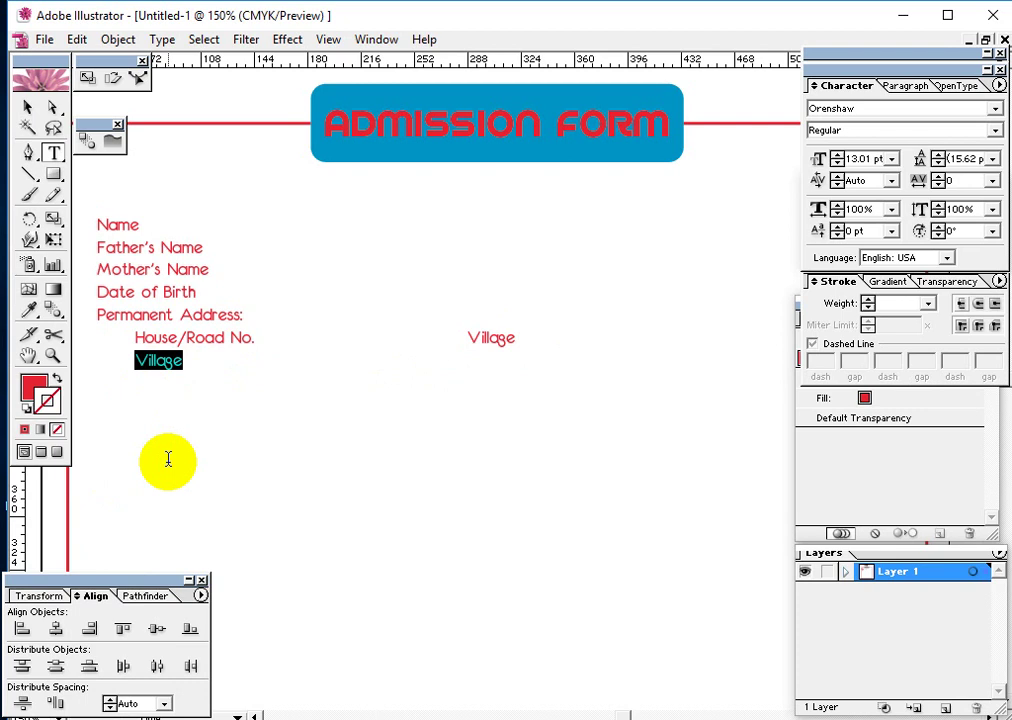
type("Post ")
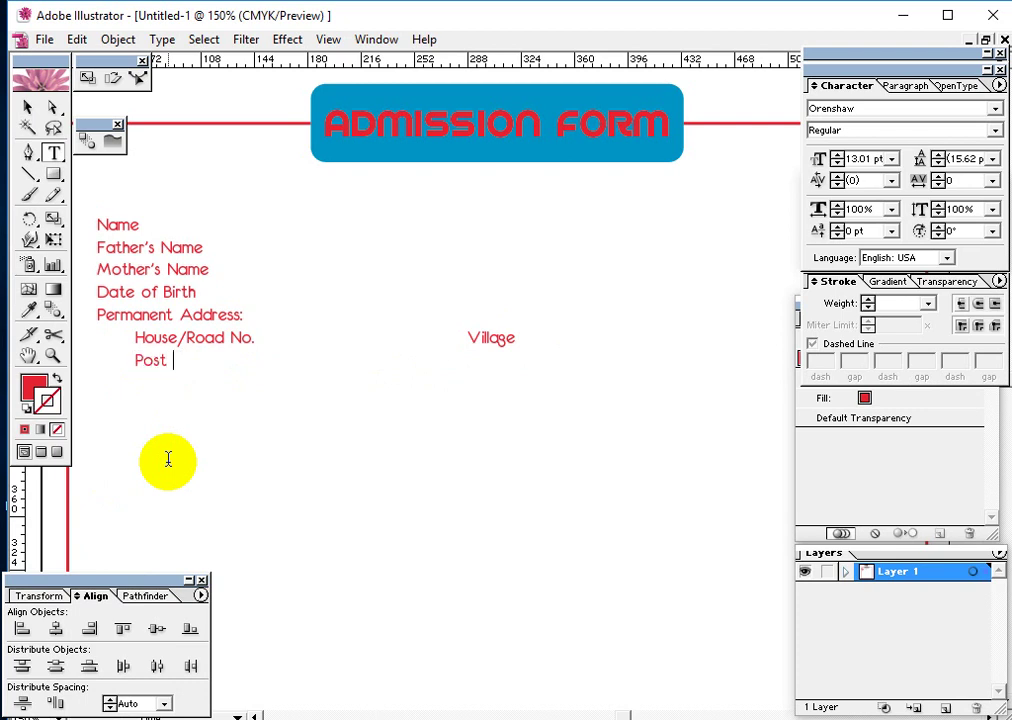
type("Office")
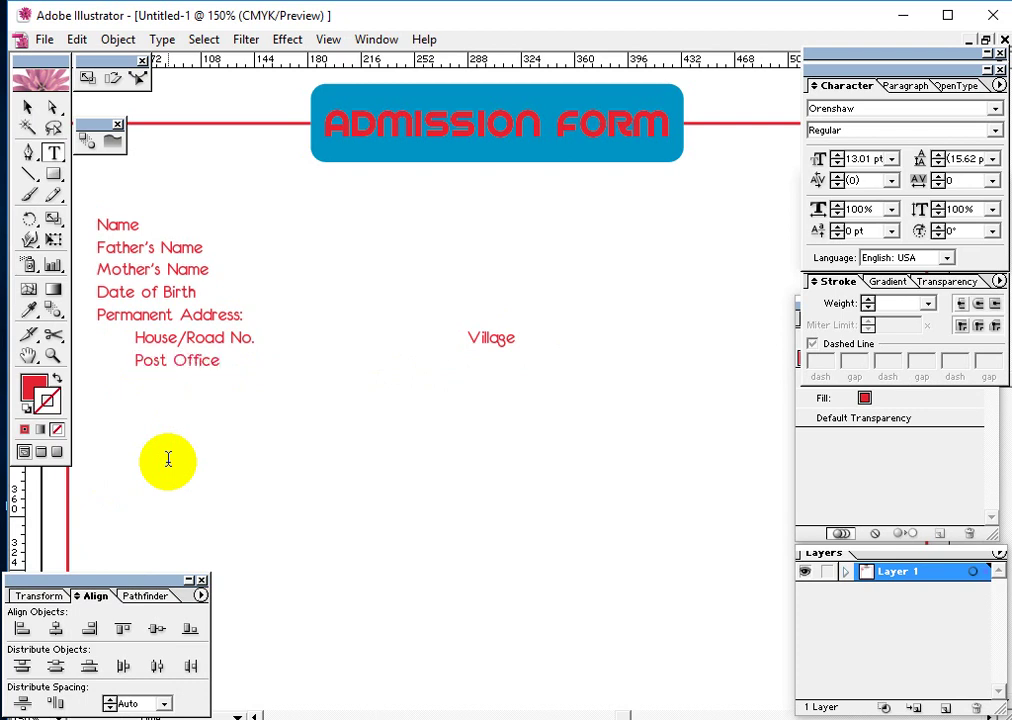
left_click(28, 106)
left_click(262, 398)
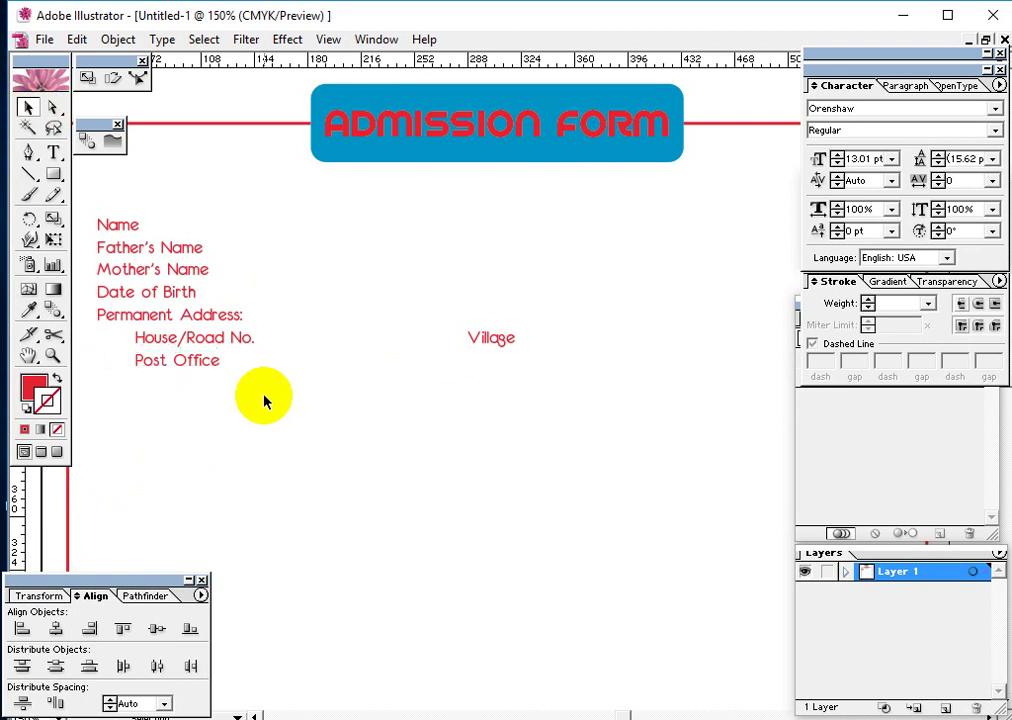
left_click(206, 368)
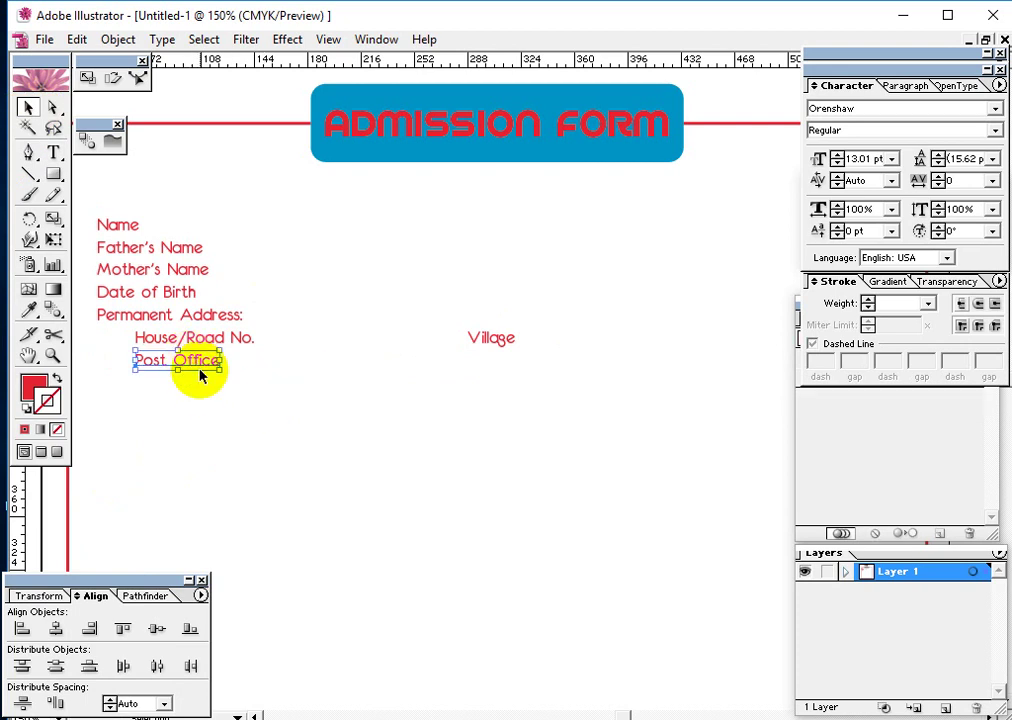
Step: Duplicate the second-column Village label onto the Post Office row and change the copy's text to "Police Station"
left_click(491, 340)
mouse_move(491, 340)
left_mouse_down()
mouse_move(492, 372)
mouse_move(490, 361)
left_mouse_up()
key("t")
double_click(490, 360)
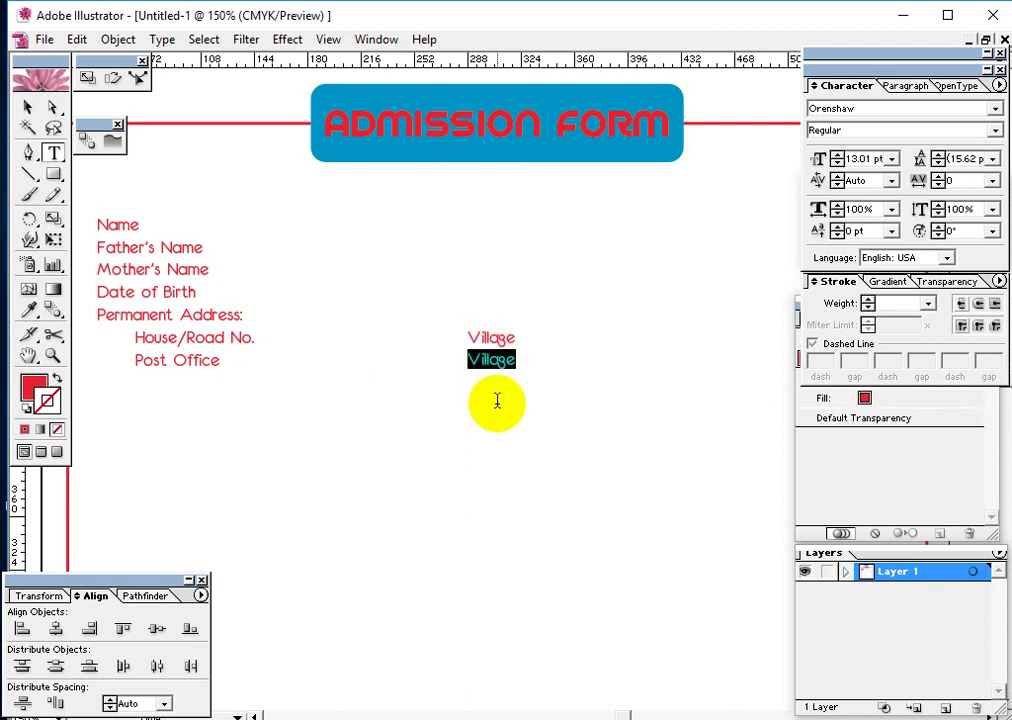
type("Police S")
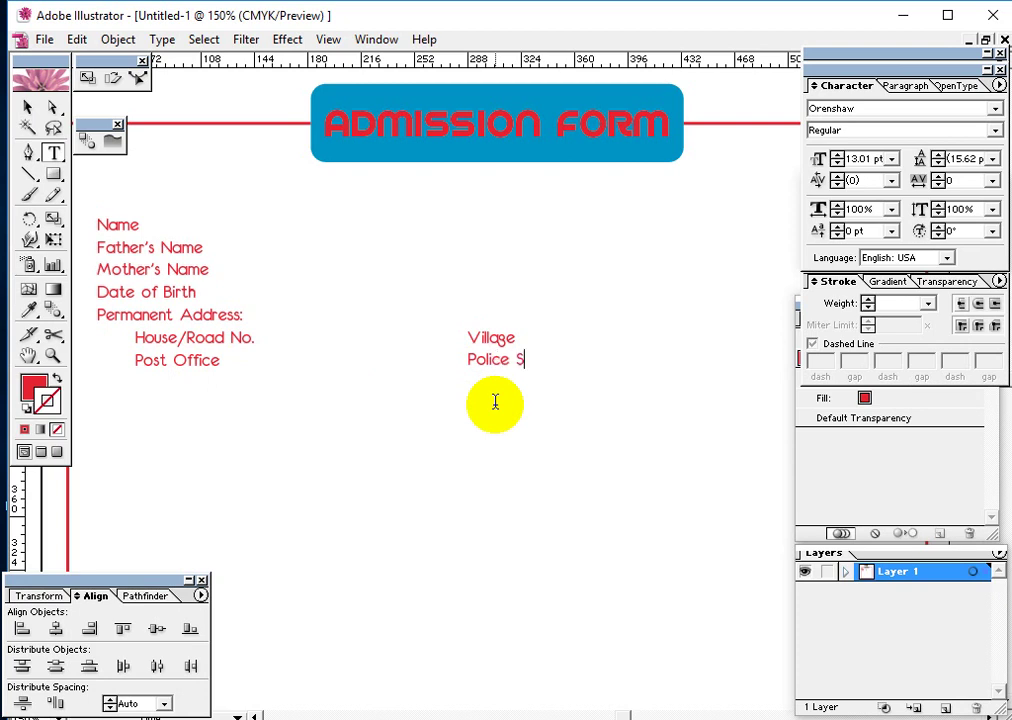
type("tation")
left_click(28, 107)
left_click(588, 463)
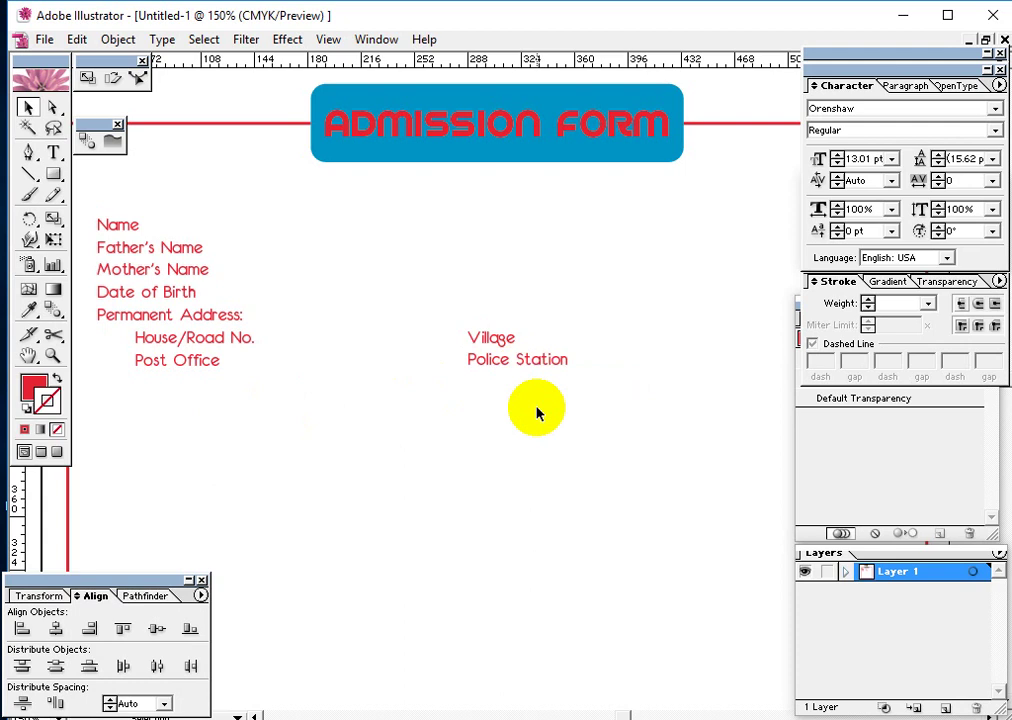
Step: Move the Post Office and Police Station labels down together to open an empty row beneath House/Road No. and Village
left_click_drag(538, 409, 154, 371)
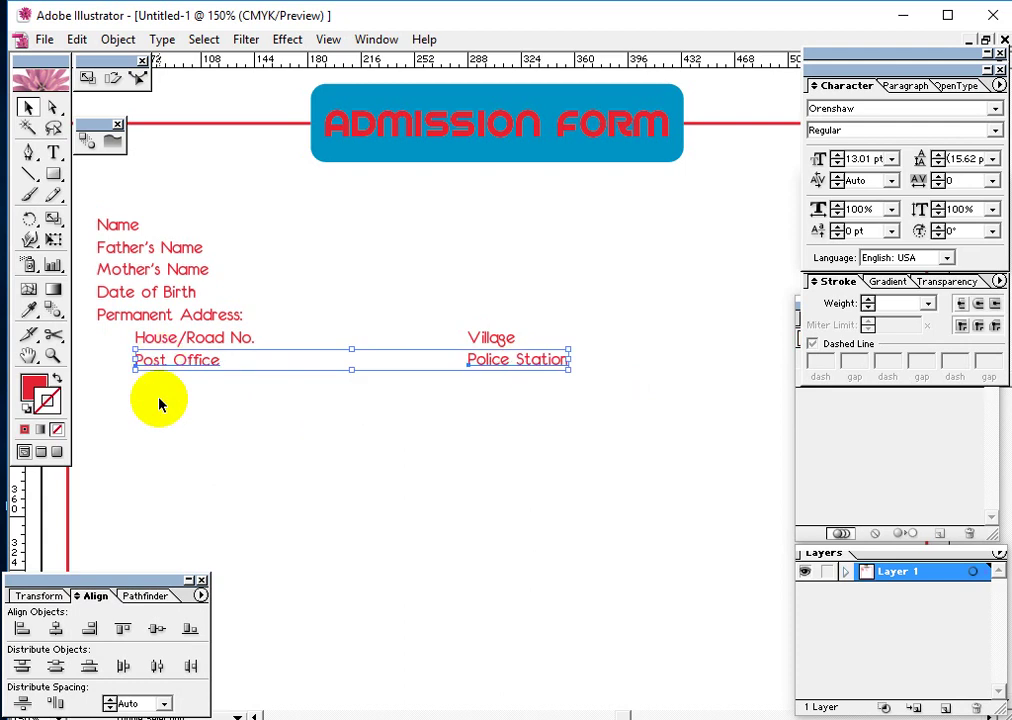
key("shift+Down")
key("shift+Down")
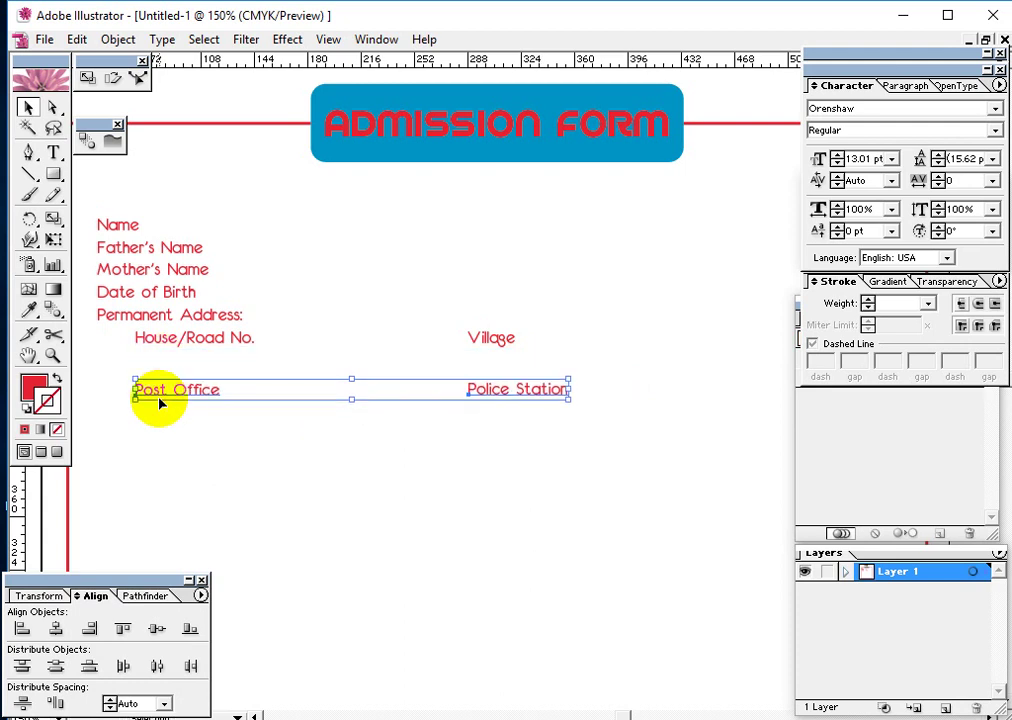
Step: Duplicate the House/Road No. and Village labels together into the empty row above Post Office and Police Station
left_click(495, 340)
left_click_drag(492, 342, 262, 368)
key("ctrl+z")
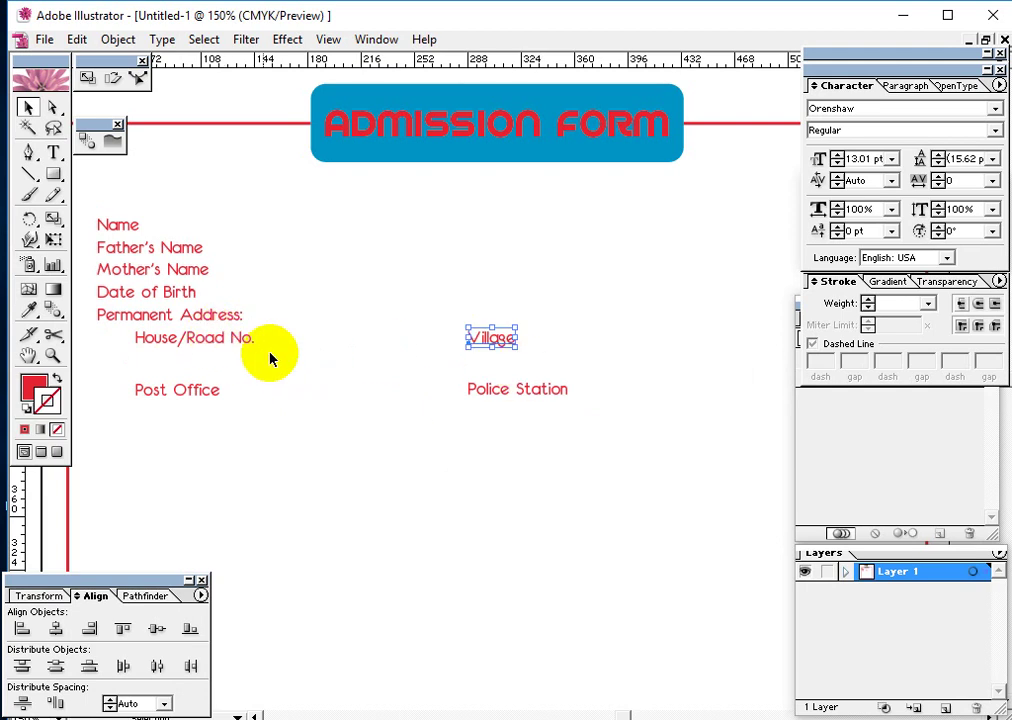
left_click(202, 342, "shift")
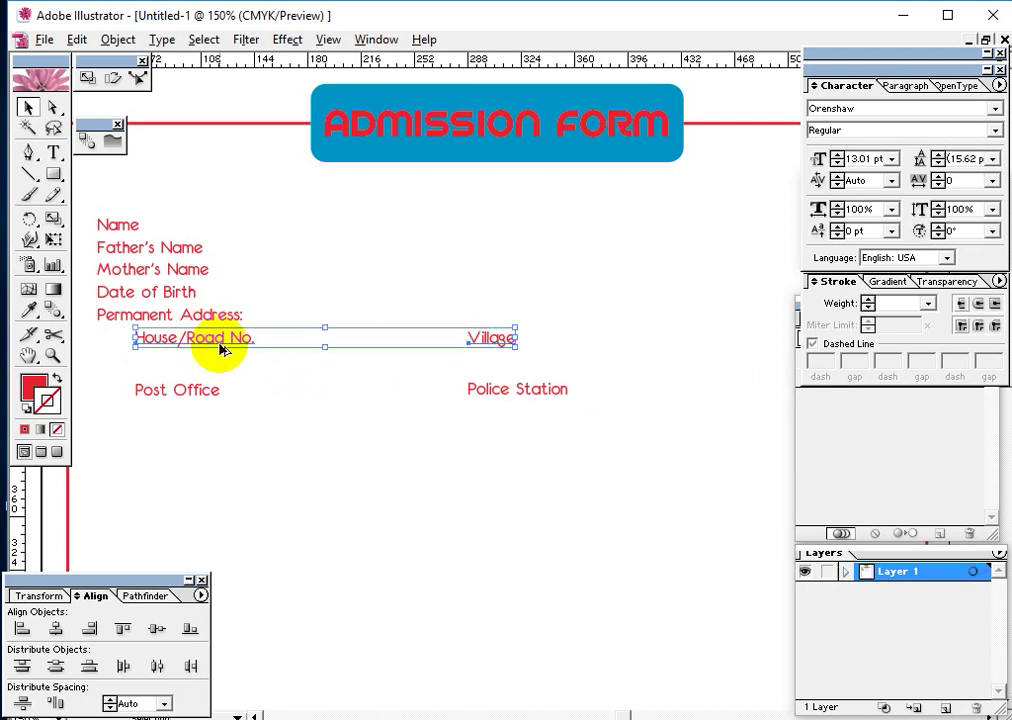
left_click_drag(216, 346, 222, 374)
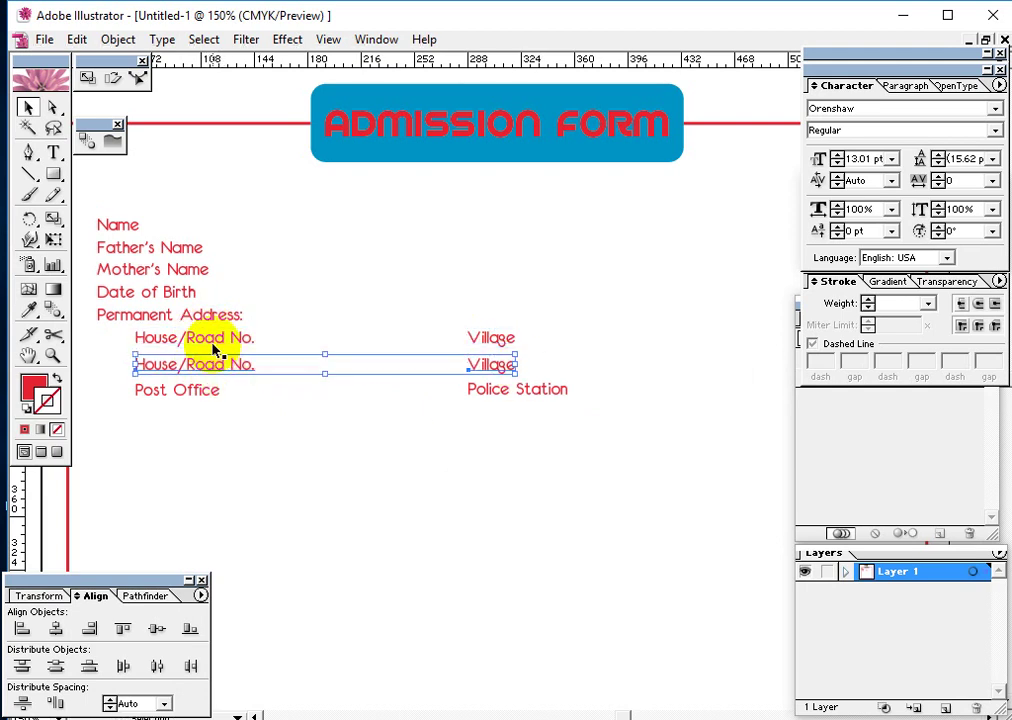
Step: Replace the upper House/Road No. label, directly under Permanent Address, with "Care of"
key("t")
left_click(213, 340)
triple_click(213, 340)
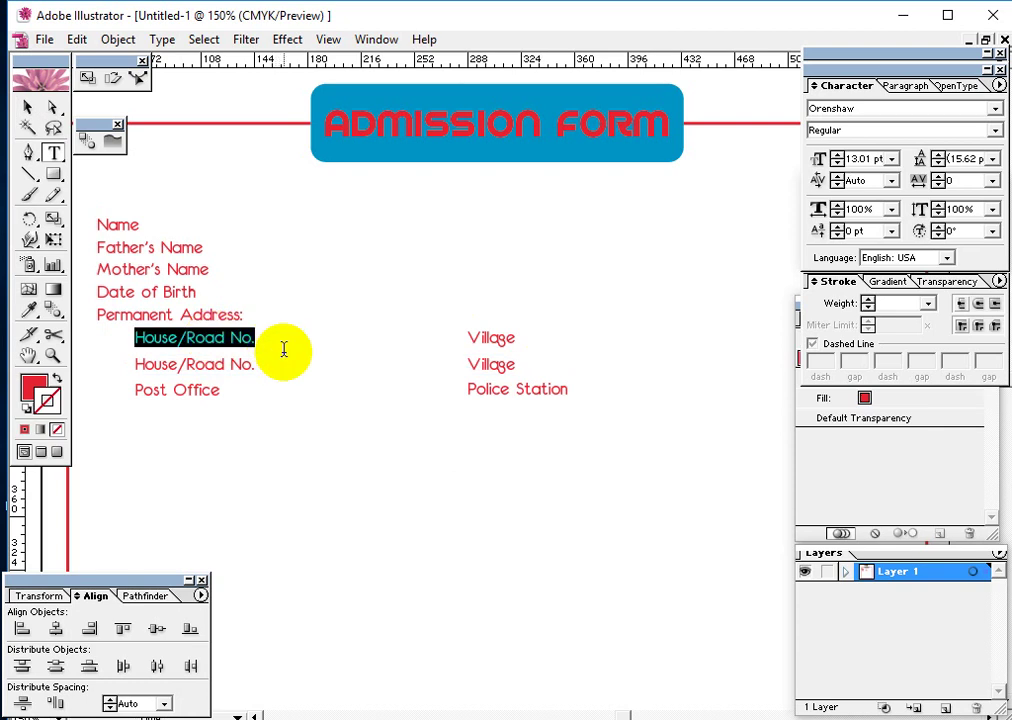
type("Co")
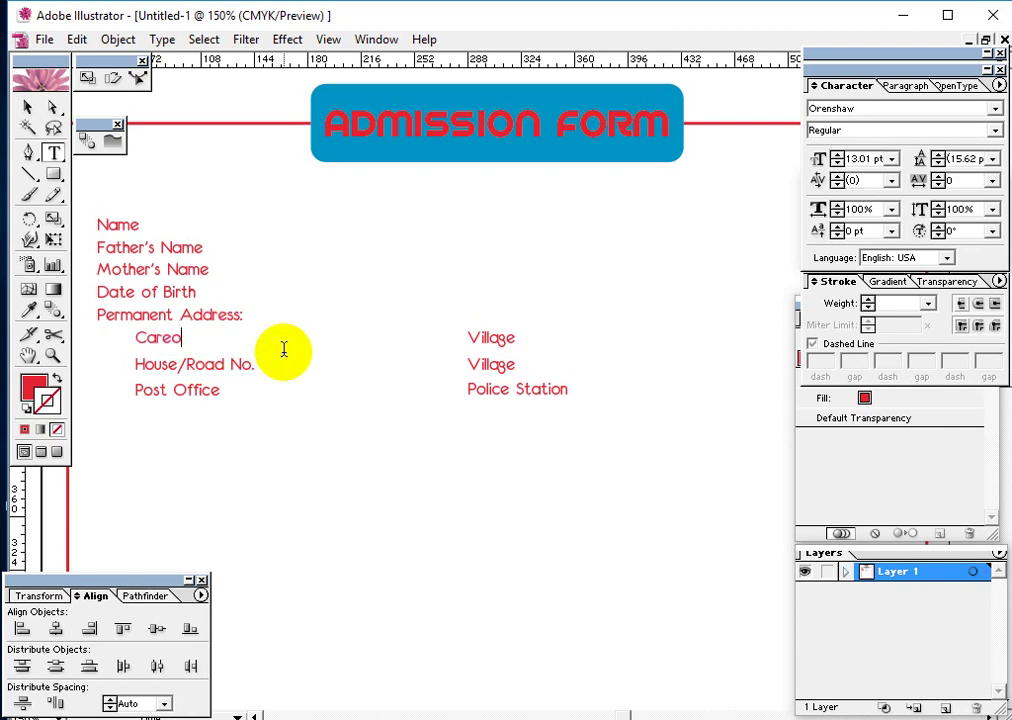
type("re of")
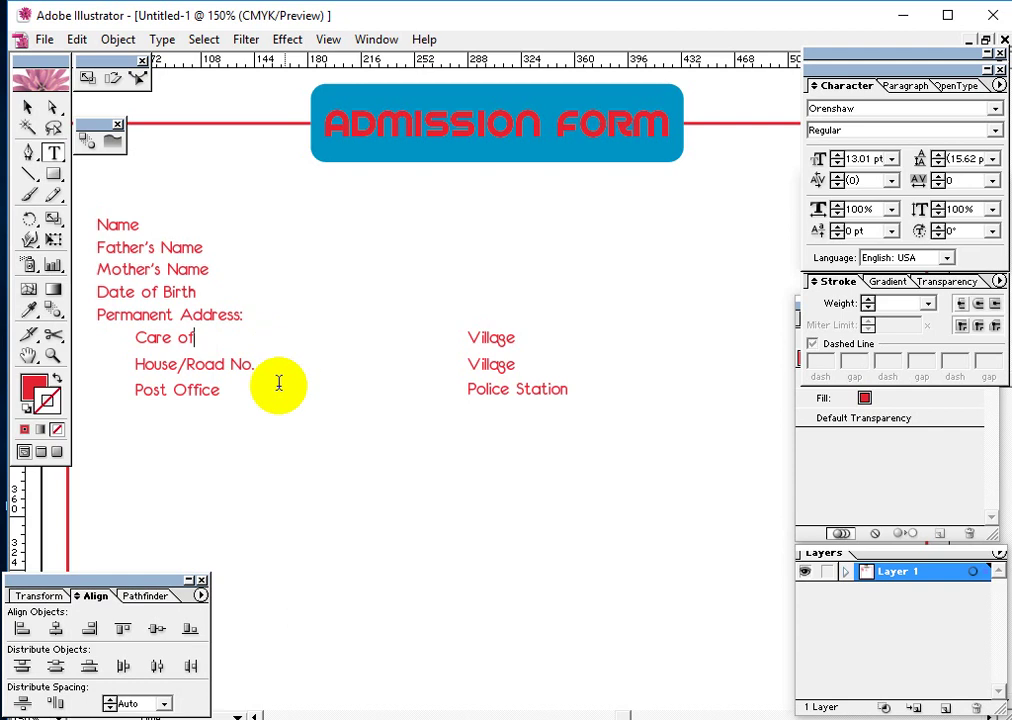
Step: Replace the Village label on the Care of row with "House/Road No."
double_click(499, 340)
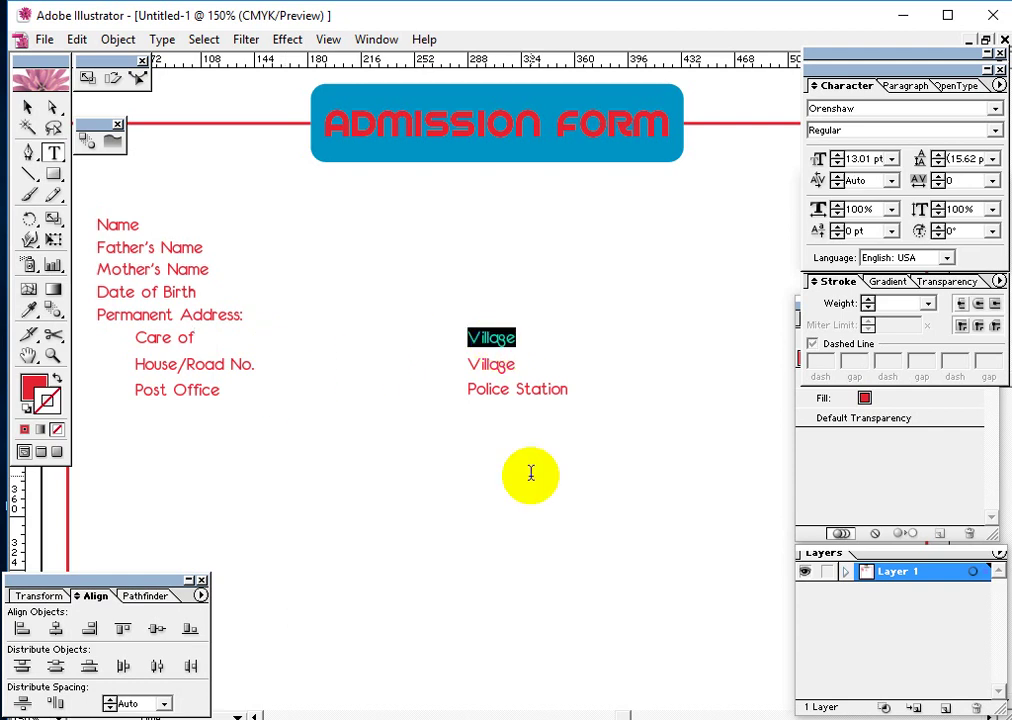
type("R")
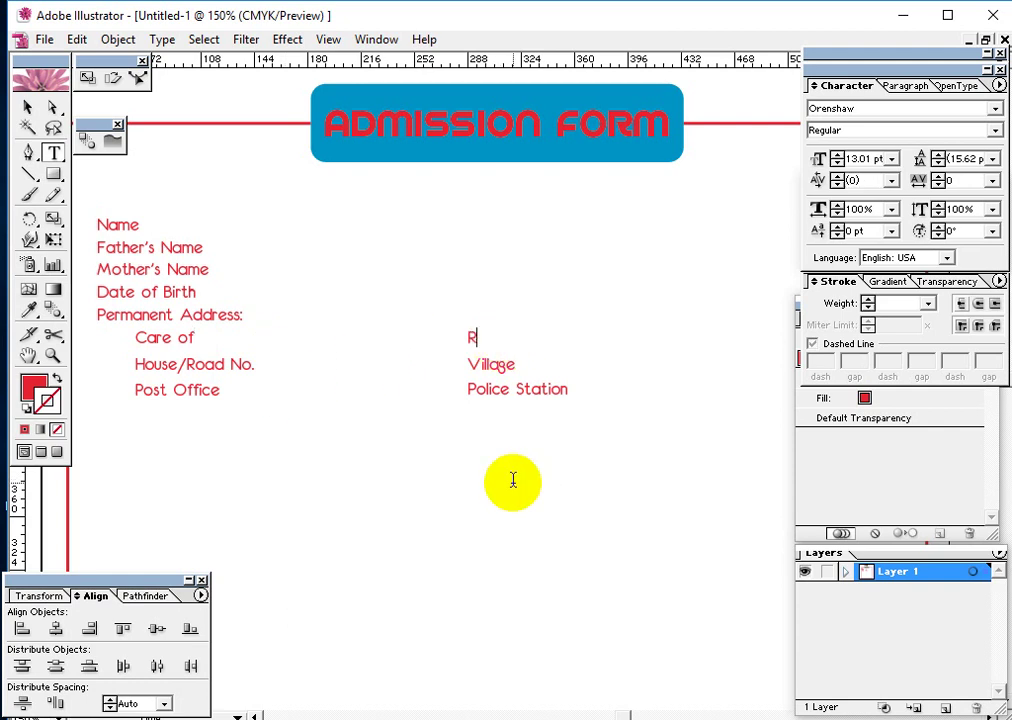
type("oad No.")
left_click(468, 338)
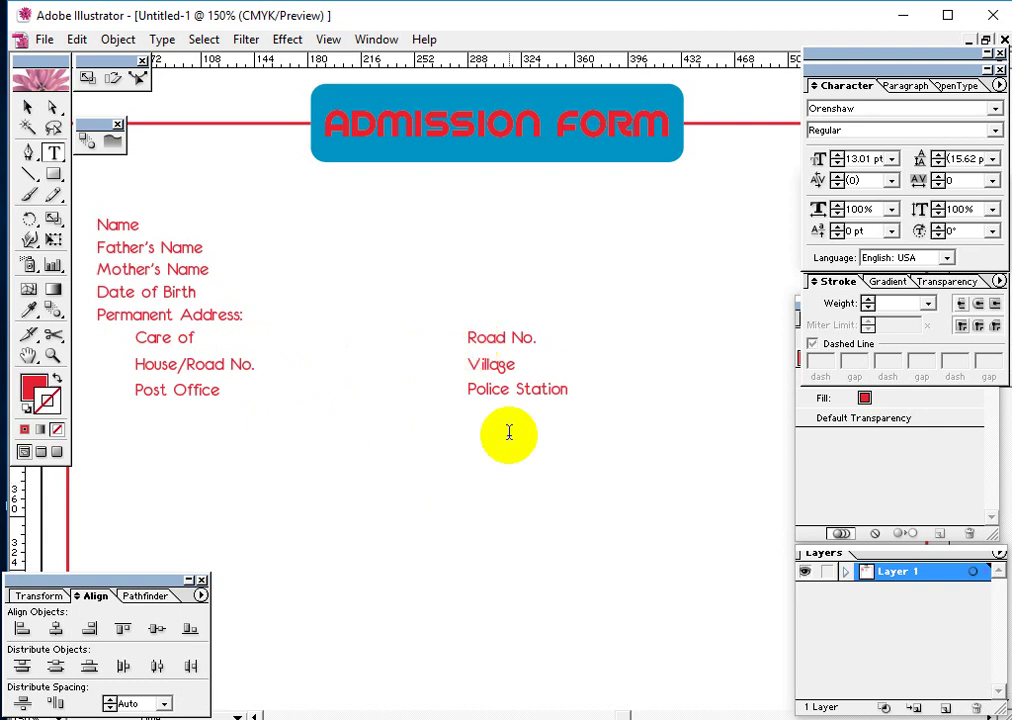
type("House")
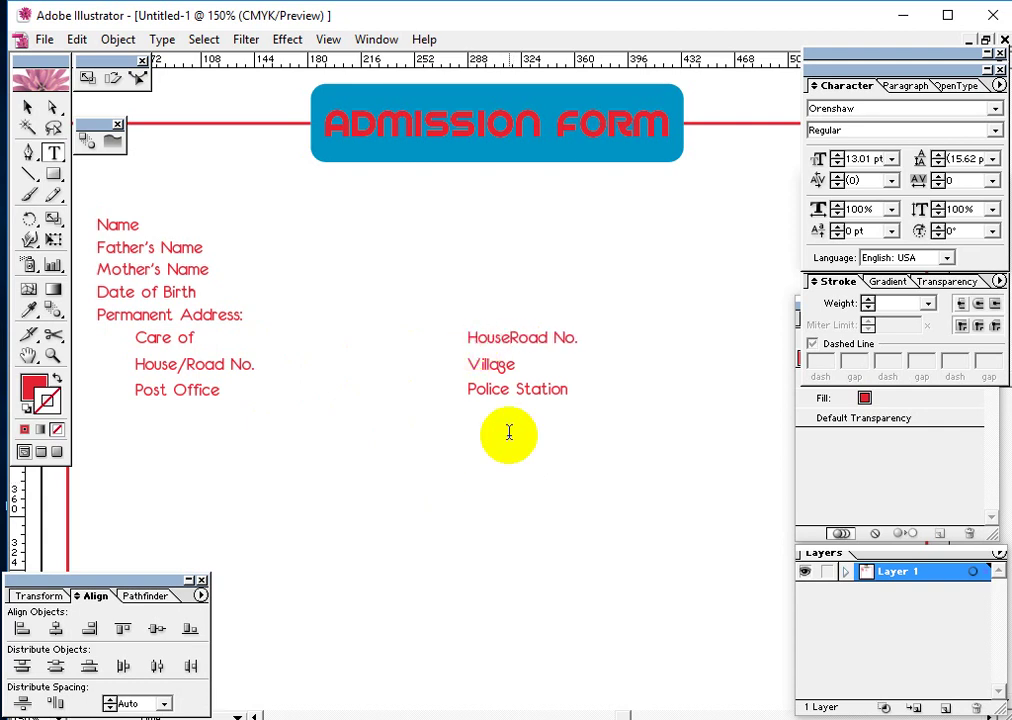
type("/")
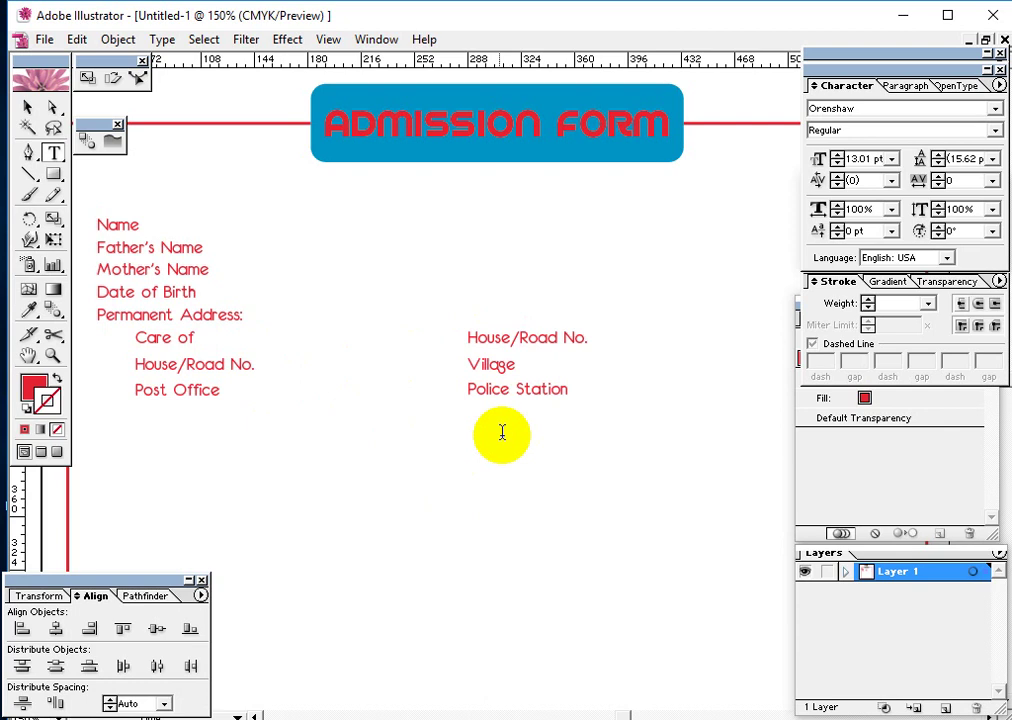
Step: Change the labels on the row below Care of to "Village" in the first column and "Post Office" in the second
triple_click(222, 366)
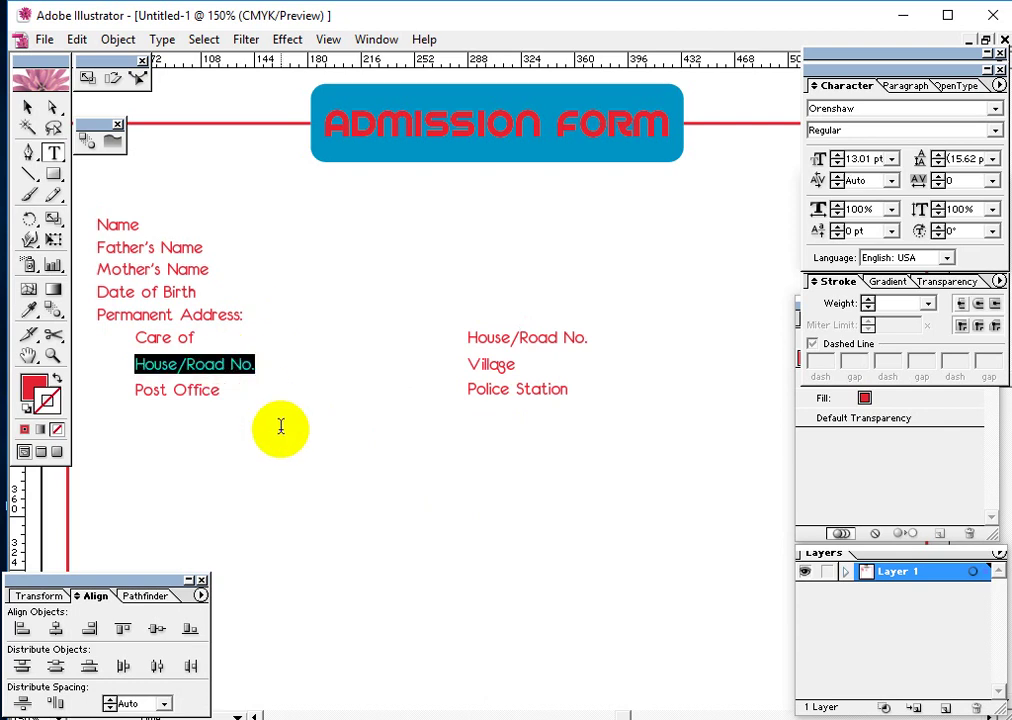
type("Village")
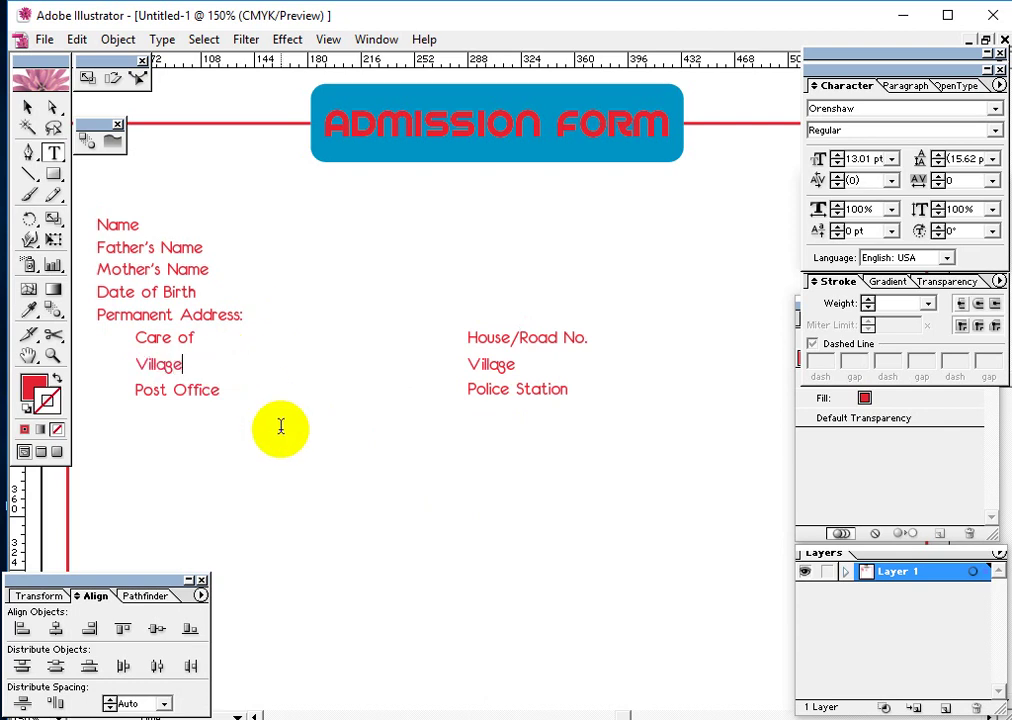
double_click(498, 365)
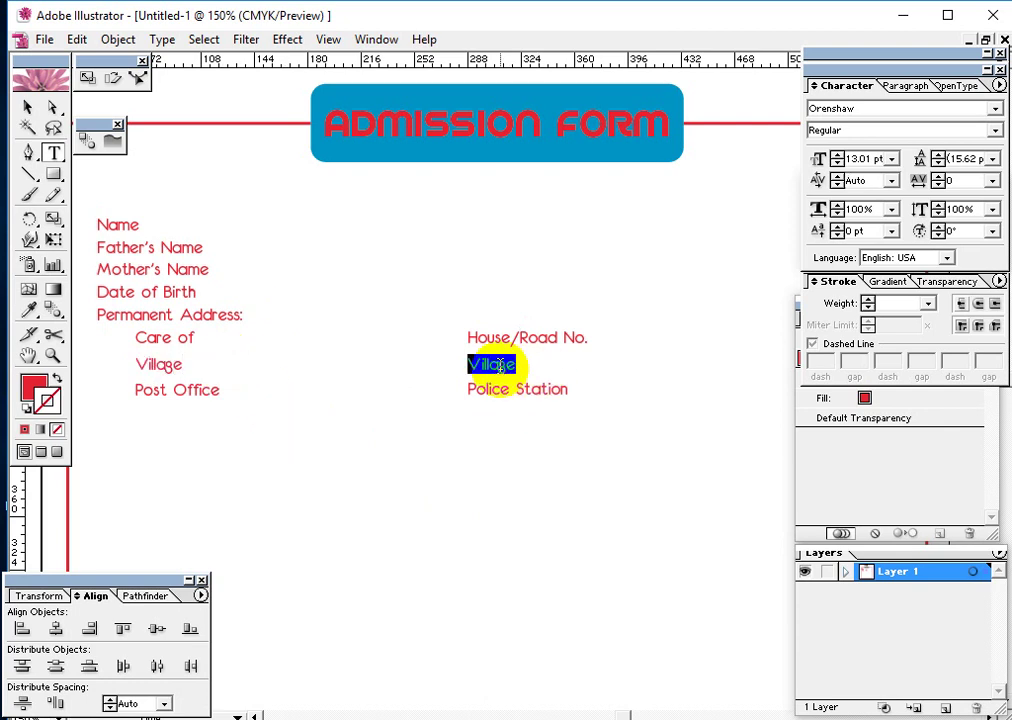
type("Post Office")
Step: Change the labels on the last address row to "Police Station" in the first column and "District" in the second
triple_click(197, 391)
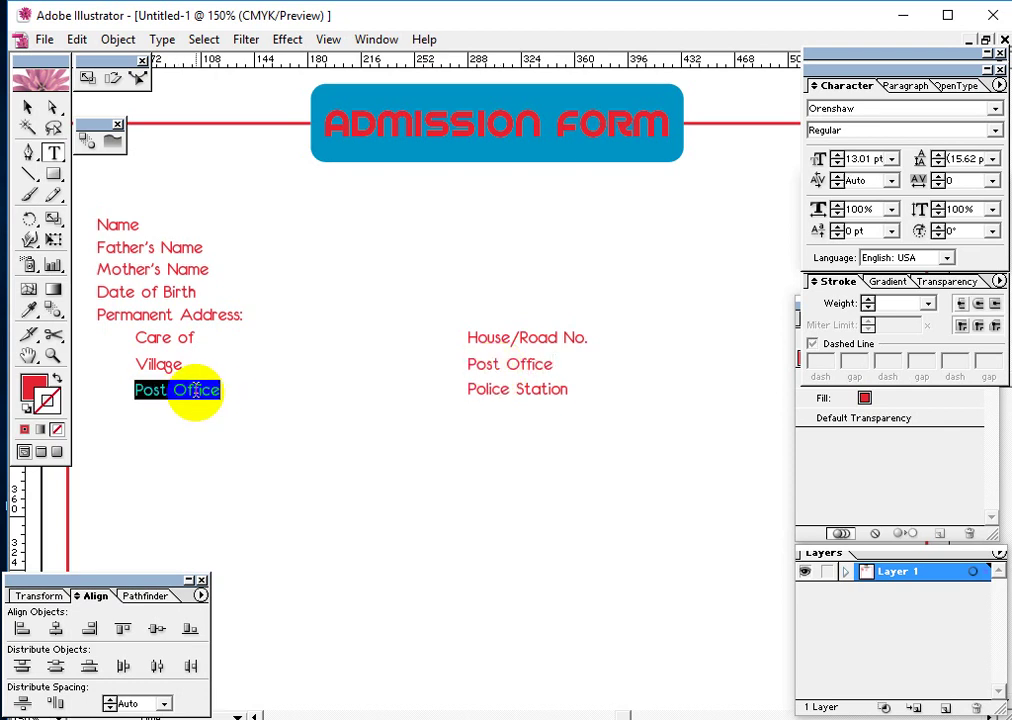
type("Police Sta")
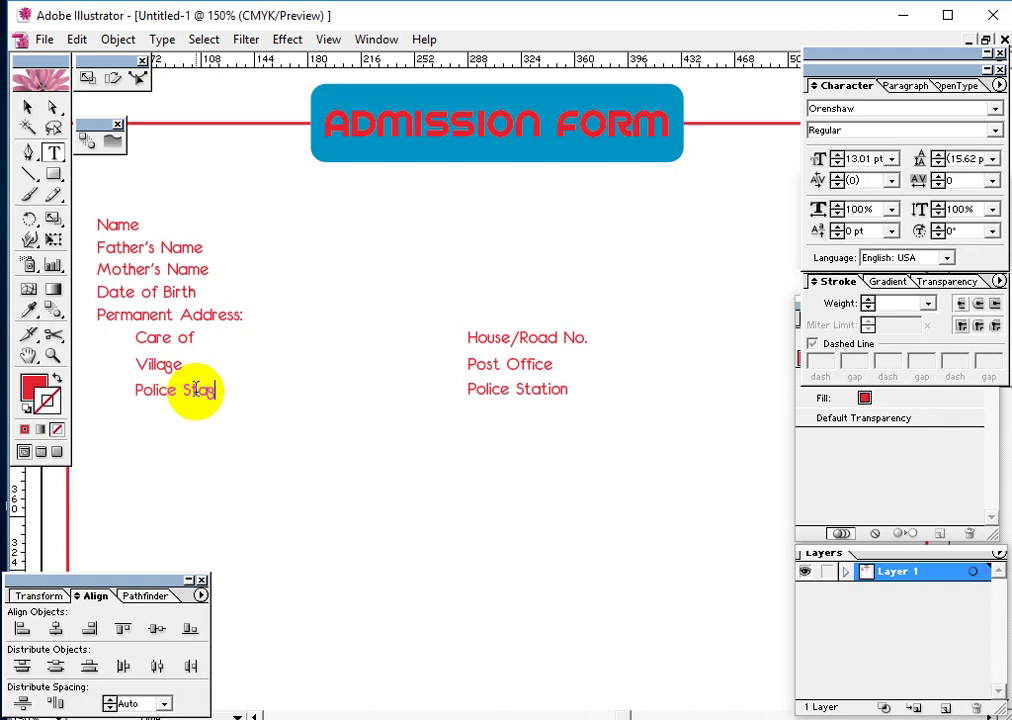
type("tion")
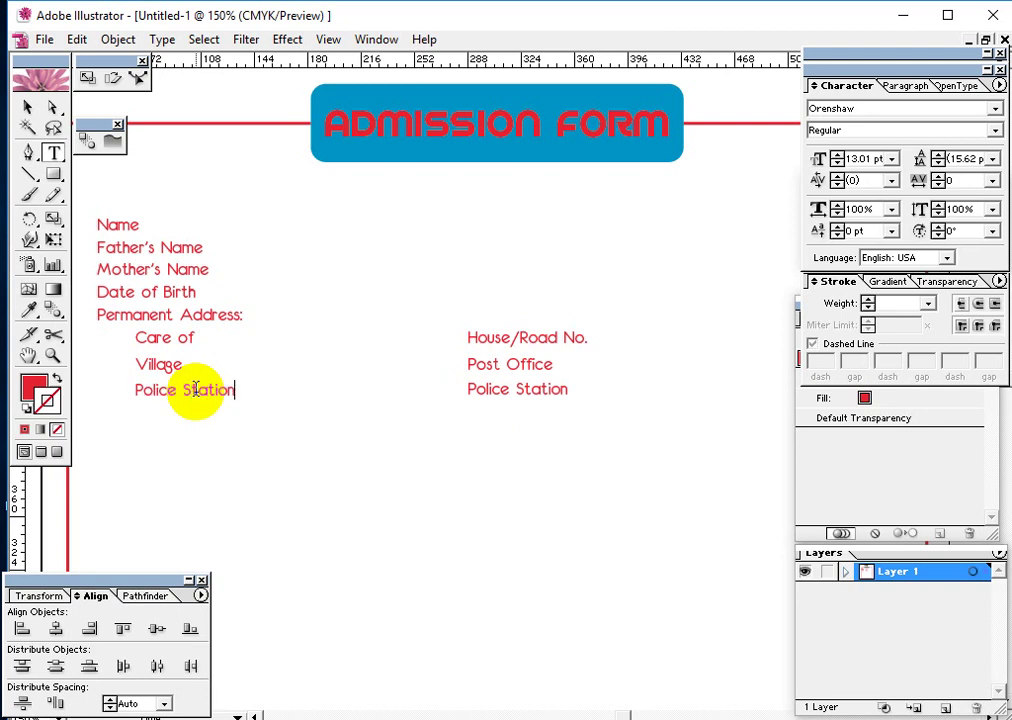
triple_click(535, 397)
type("Dis")
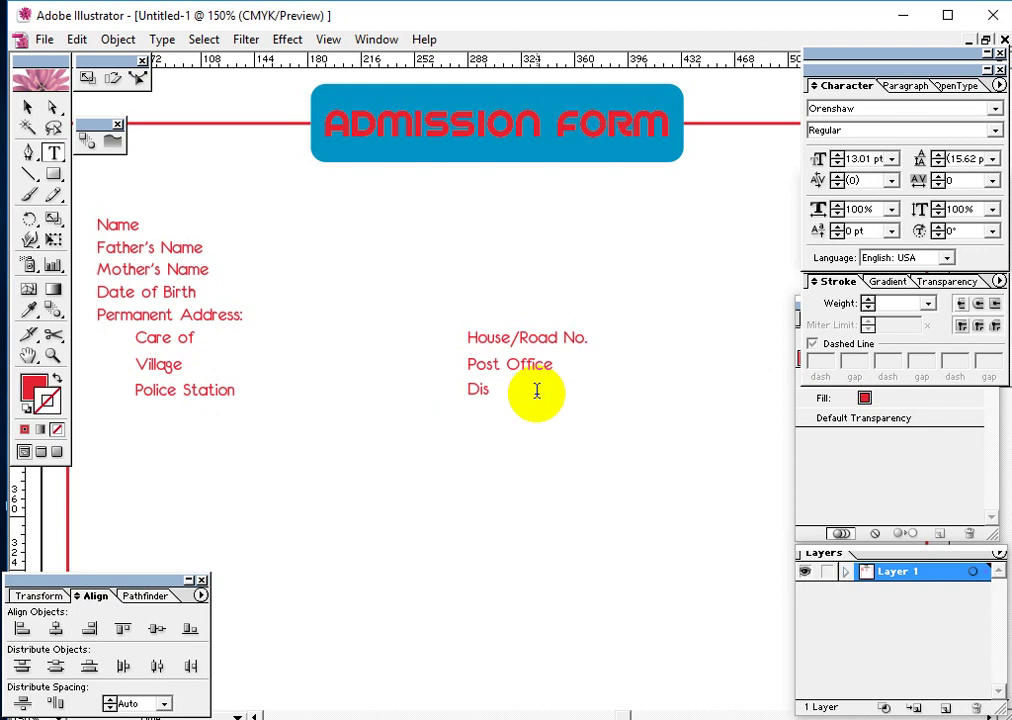
type("c")
key("BackSpace")
type("trict")
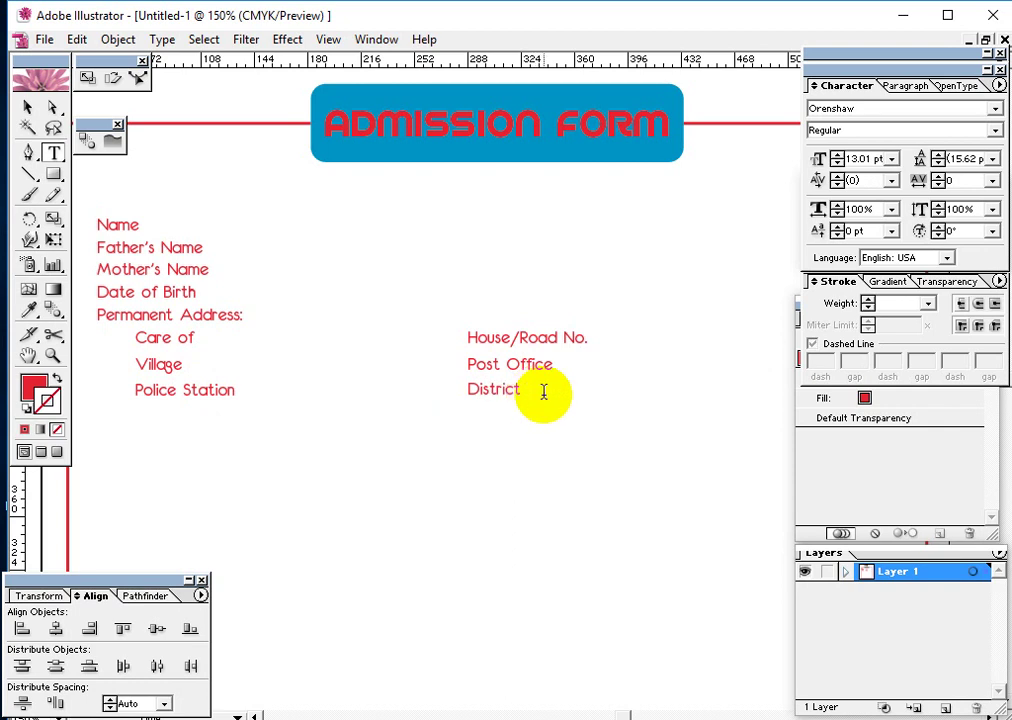
left_click(28, 107)
left_click(557, 538)
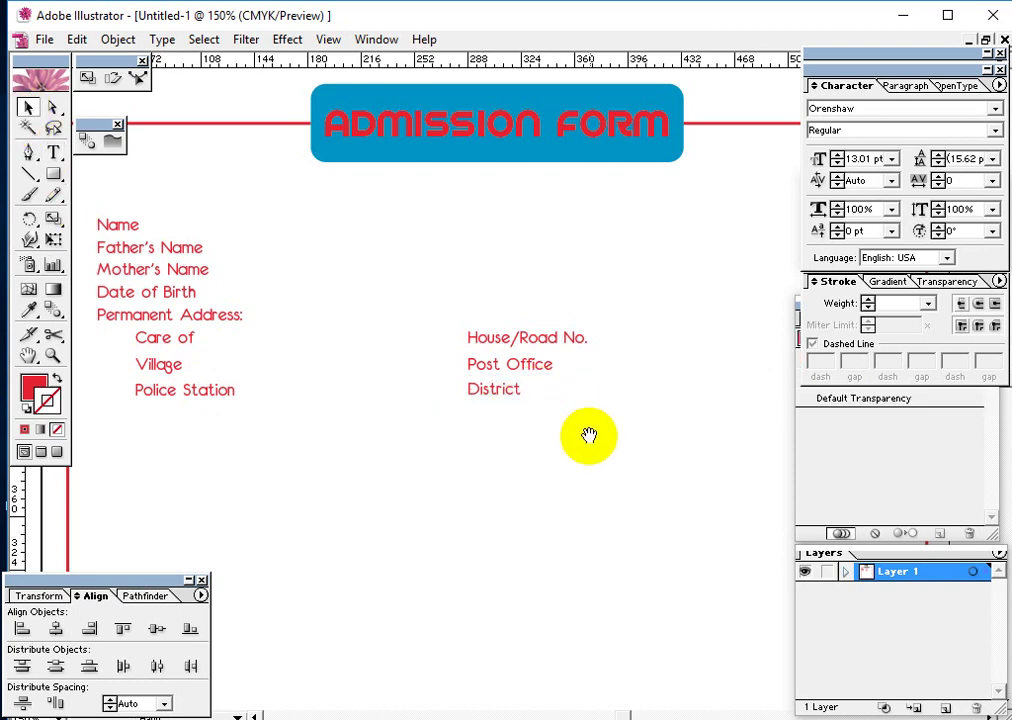
left_click_drag(587, 436, 683, 477)
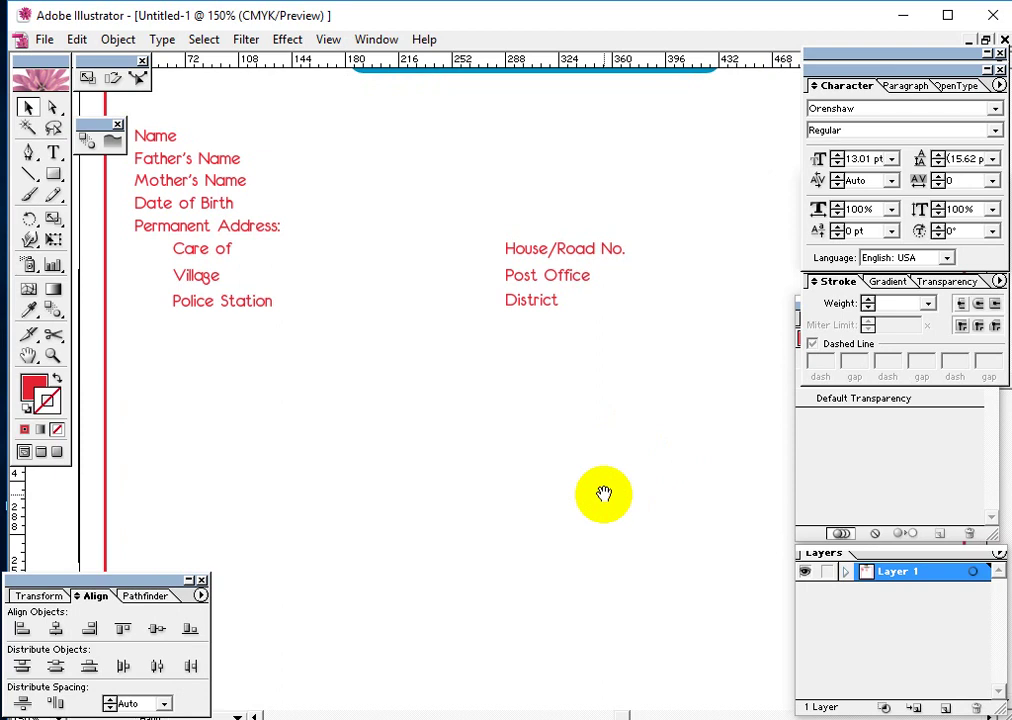
Step: Duplicate the whole Permanent Address block, heading and both columns of labels, directly below the original
left_click_drag(605, 492, 635, 490)
left_click_drag(658, 440, 172, 222)
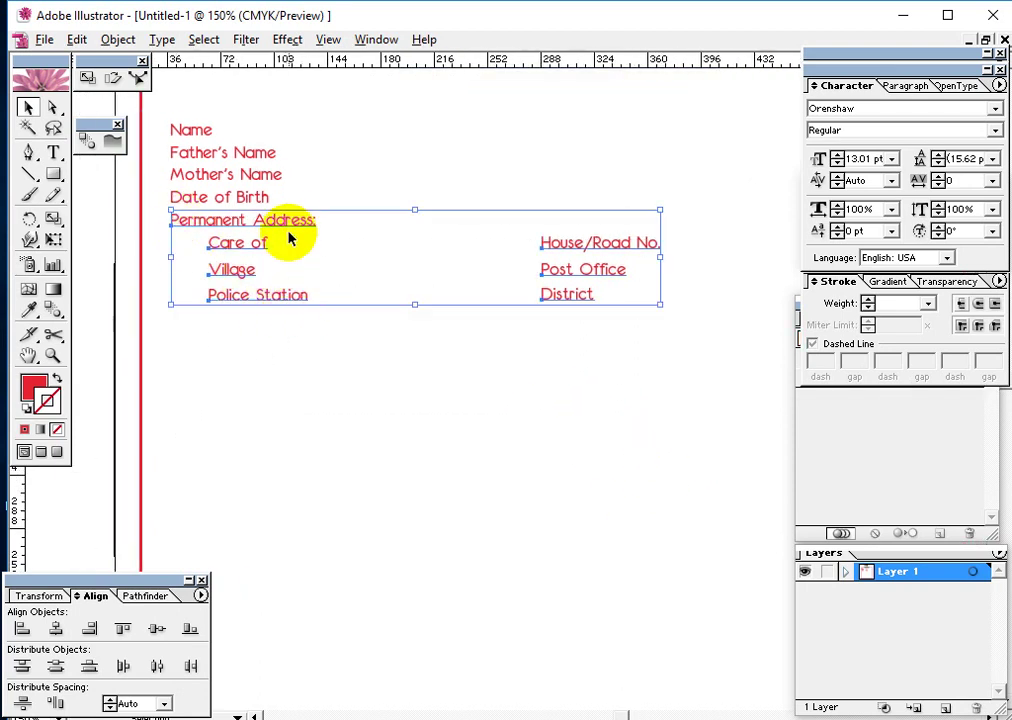
left_click_drag(290, 226, 290, 333)
Step: Change the heading of the copied address block to "Present Address:"
key("t")
triple_click(217, 326)
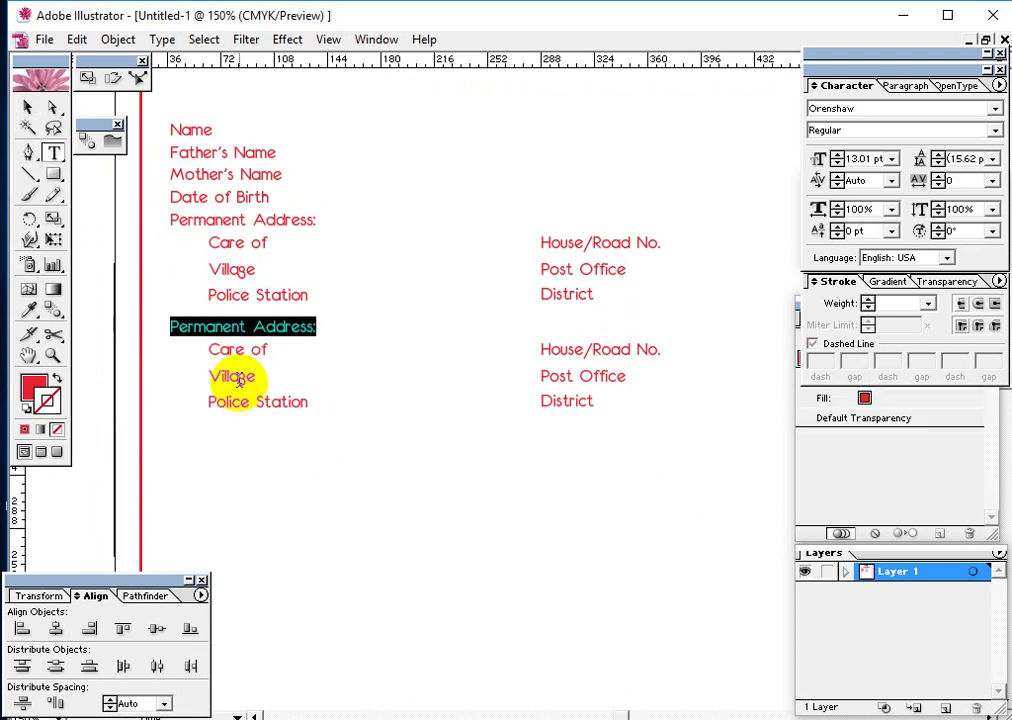
key("Left")
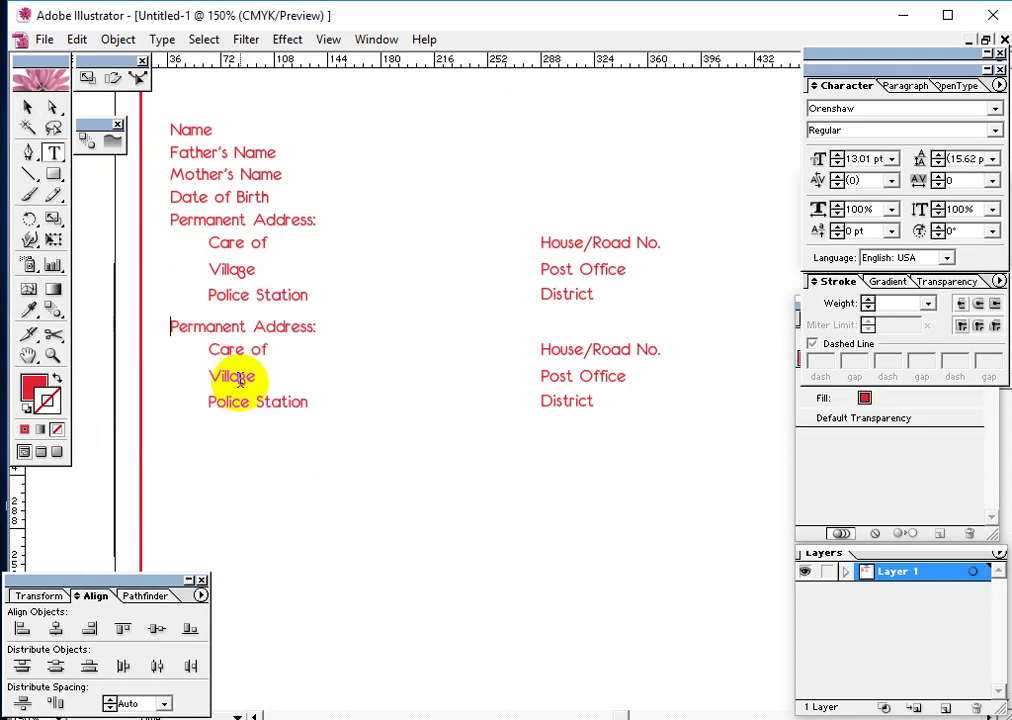
key("shift+Right")
key("shift+Right")
key("shift+Right")
key("shift+Right")
key("shift+Right")
key("shift+Right")
key("shift+Right")
key("shift+Right")
key("shift+Right")
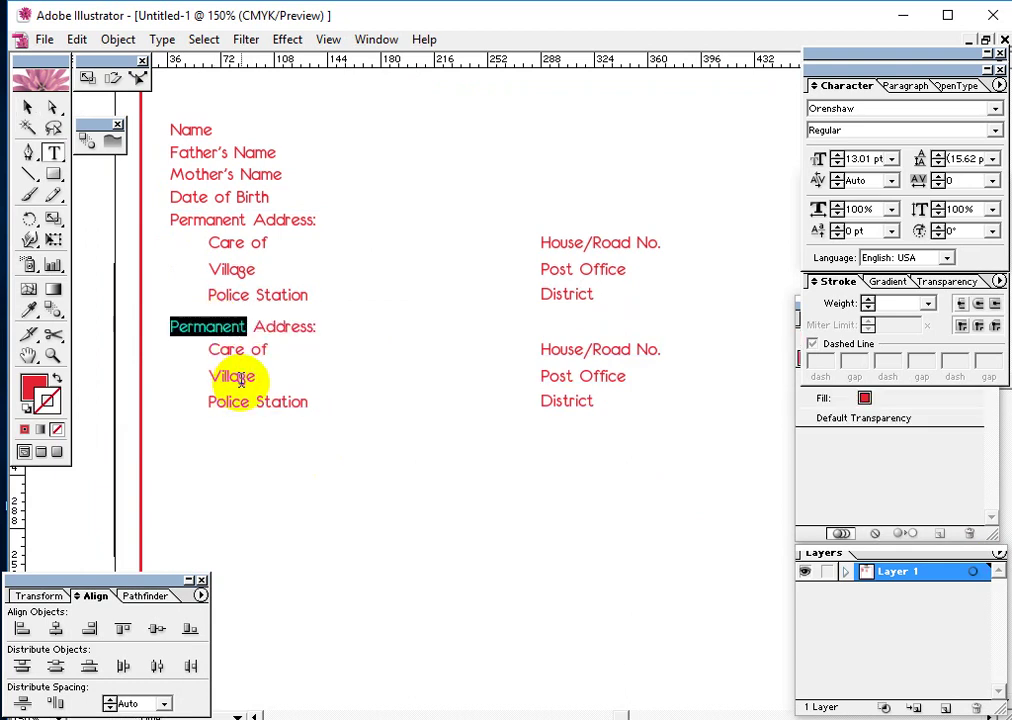
type("Present")
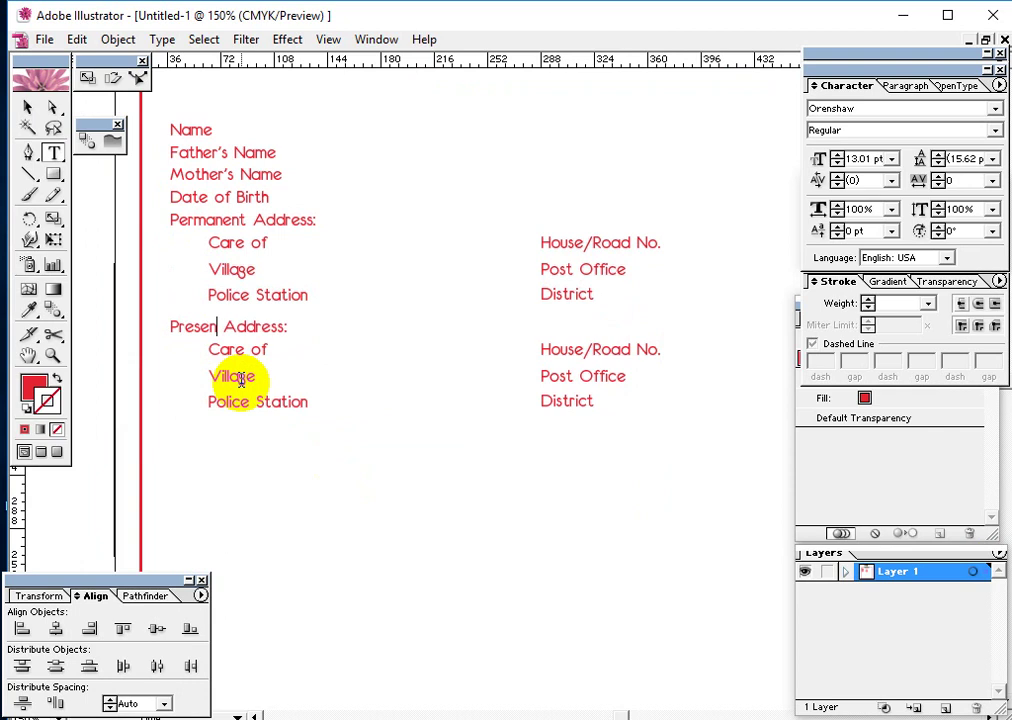
left_click(29, 106)
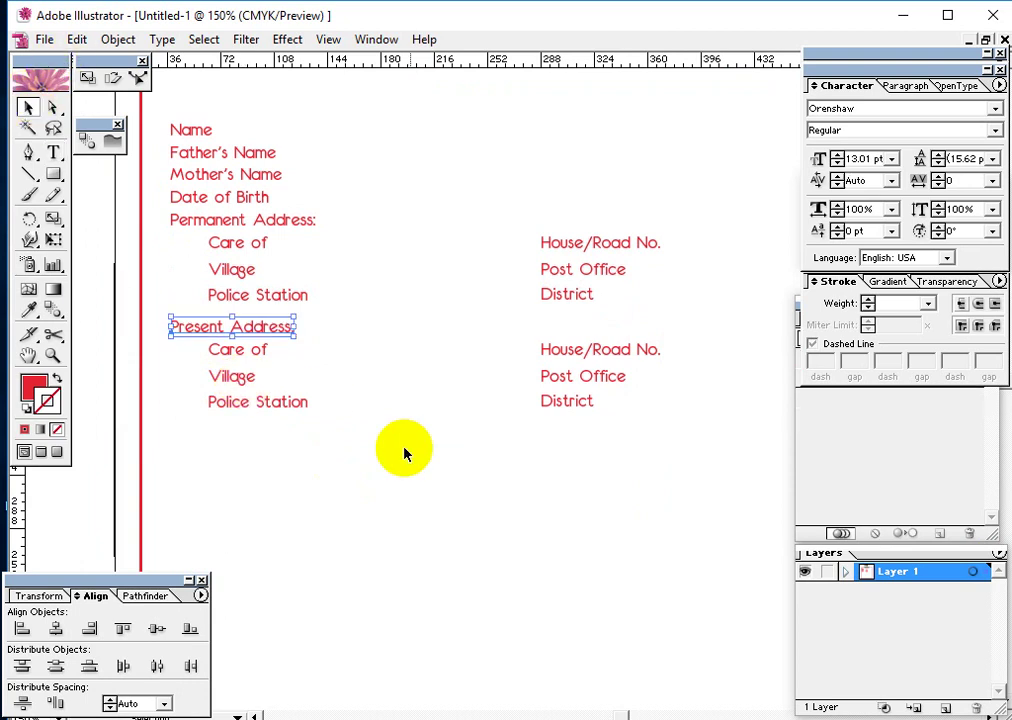
left_click(420, 454)
Step: Copy the Present Address heading below the second Police Station row and repeat the copy three more times down the page
left_click_drag(489, 457, 539, 400)
left_click(270, 243)
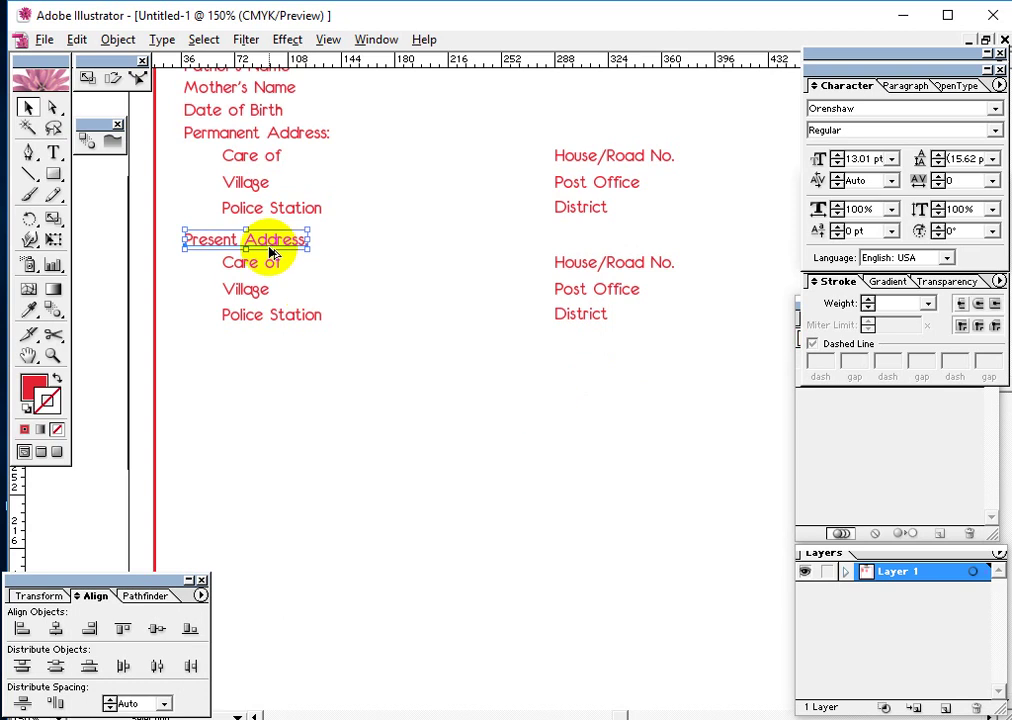
left_click_drag(270, 243, 282, 355)
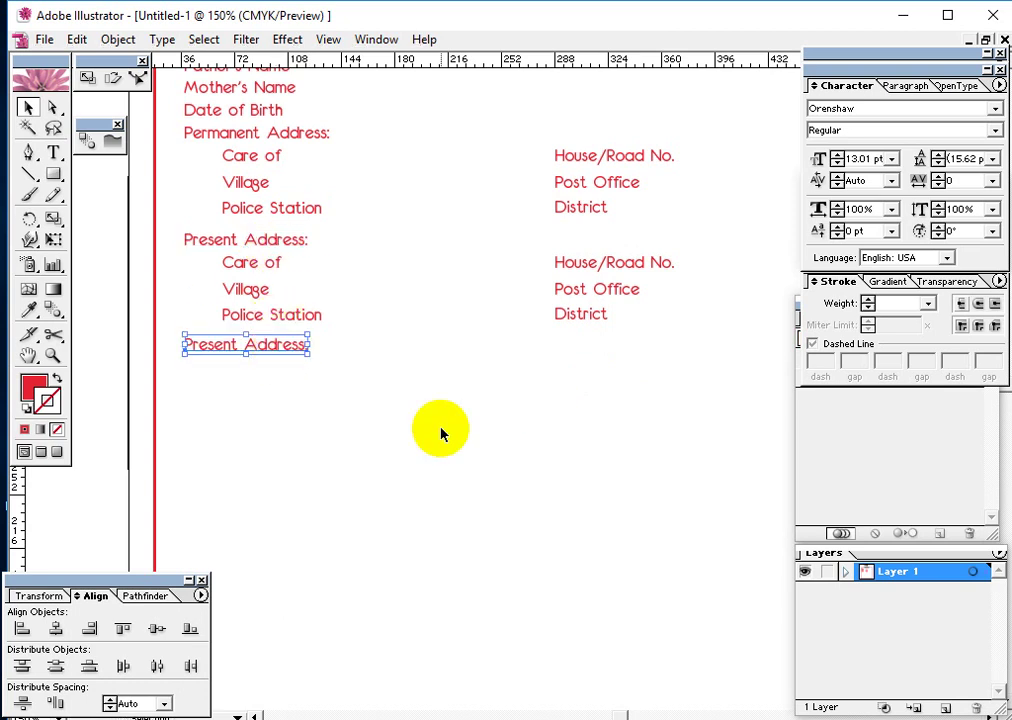
key("ctrl+d")
key("ctrl+d")
key("ctrl+d")
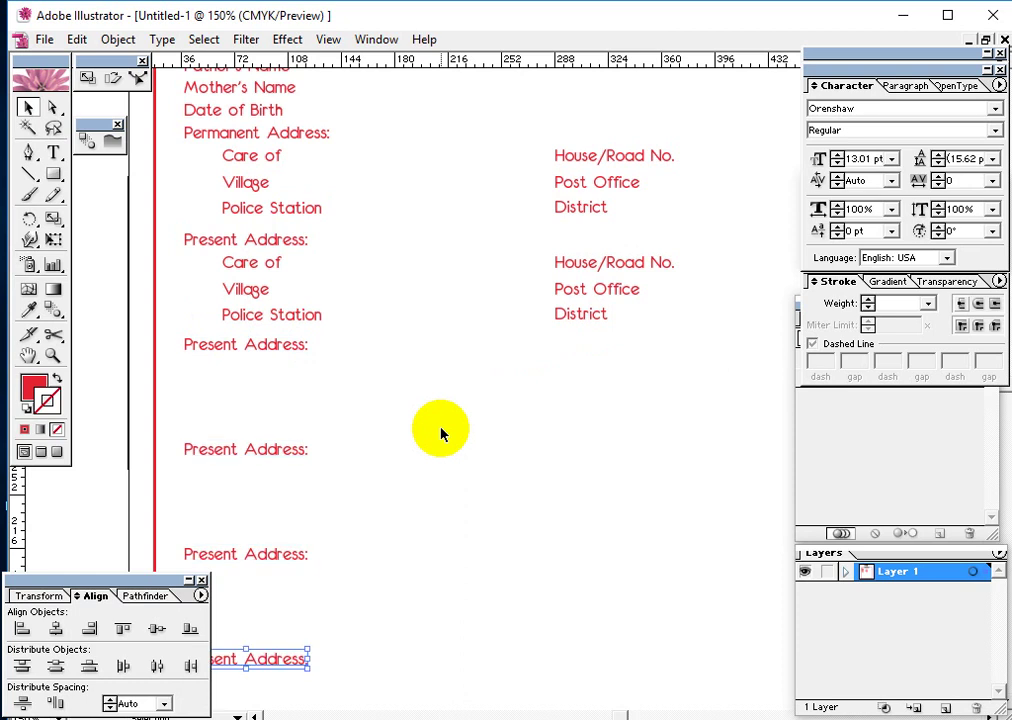
Step: Replace the first copied Present Address label, below the Police Station row, with "Education Qualification"
key("t")
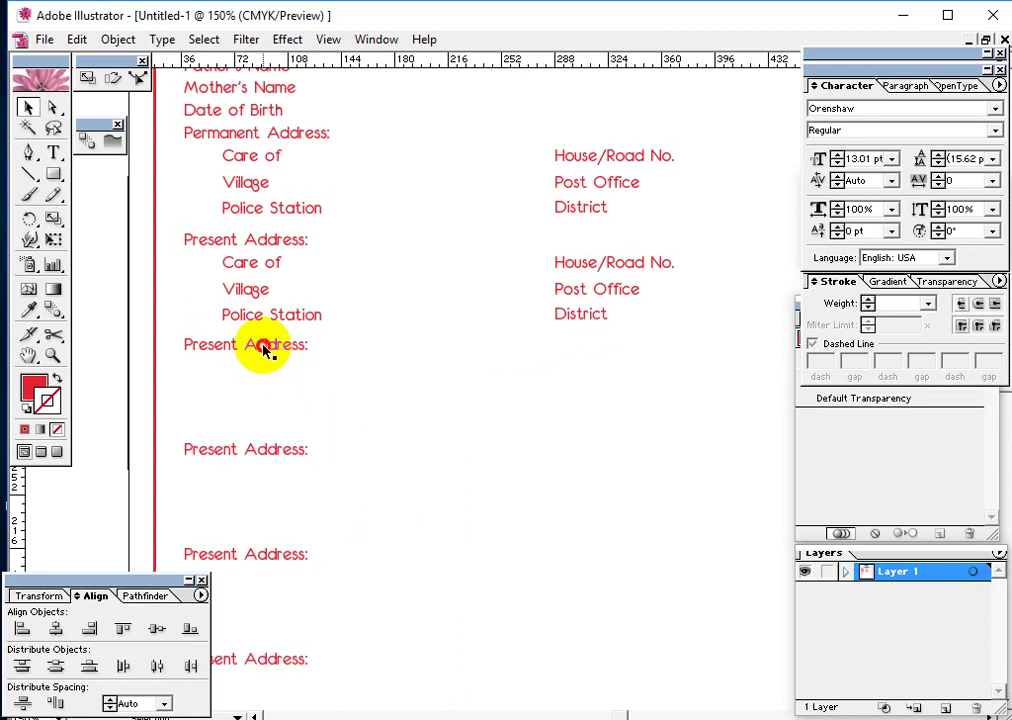
triple_click(264, 345)
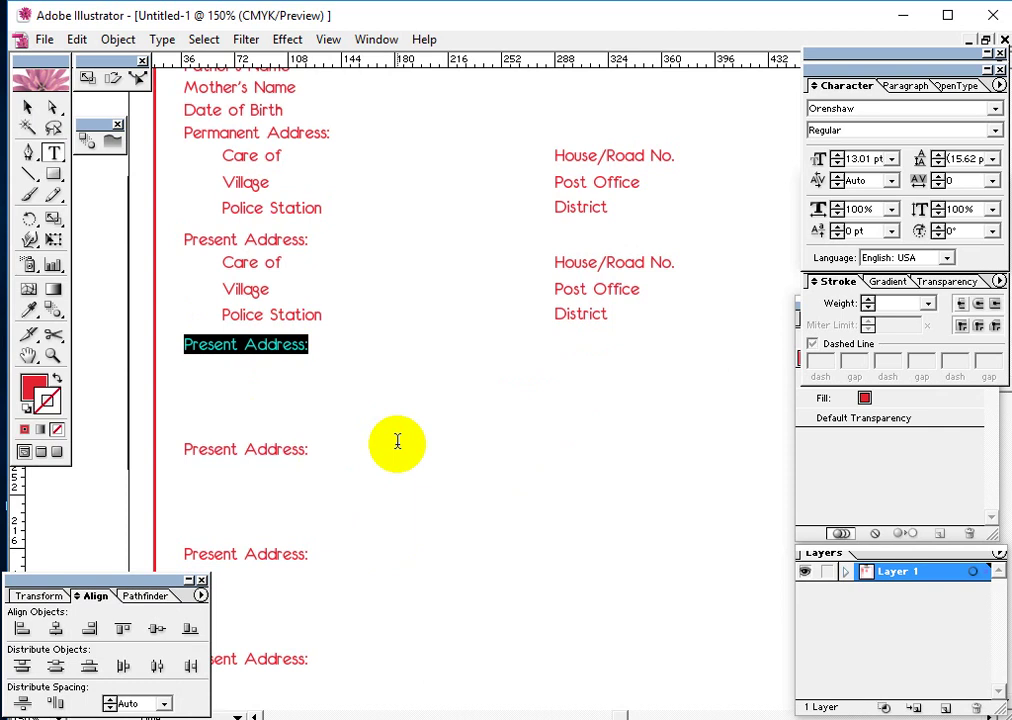
type("Ed")
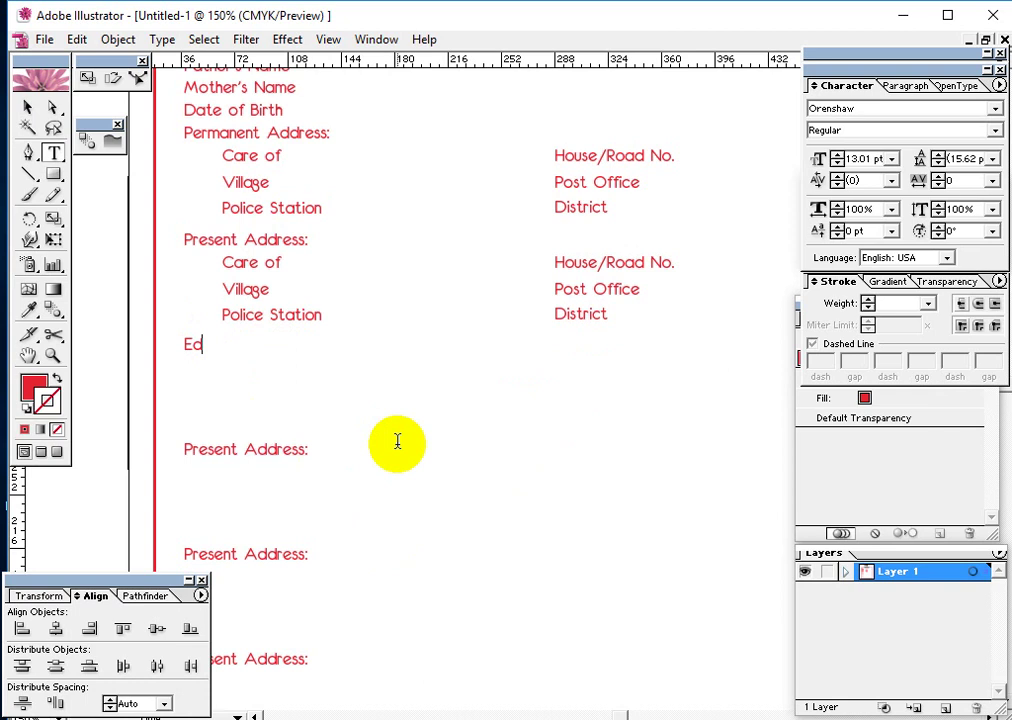
type("ucation Qua")
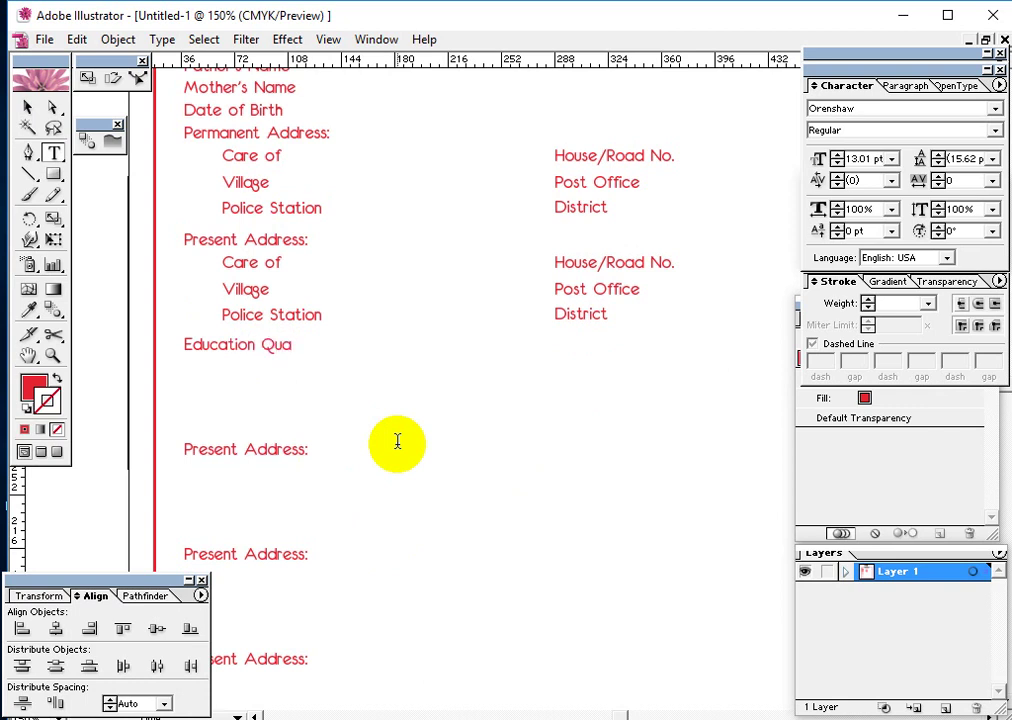
type("lificate")
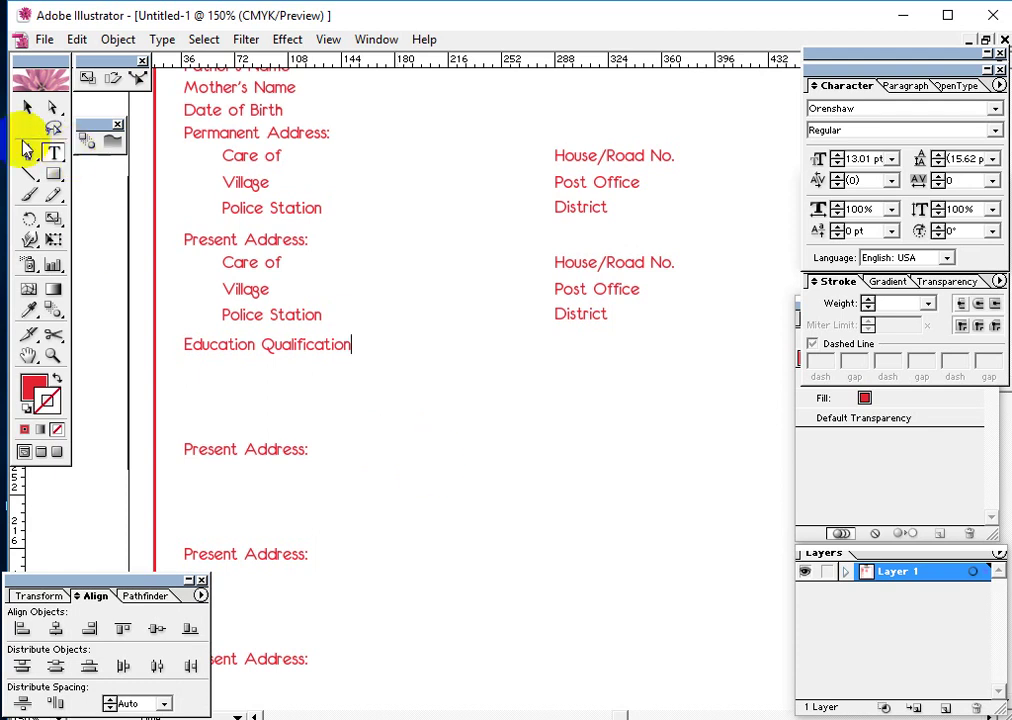
left_click(27, 107)
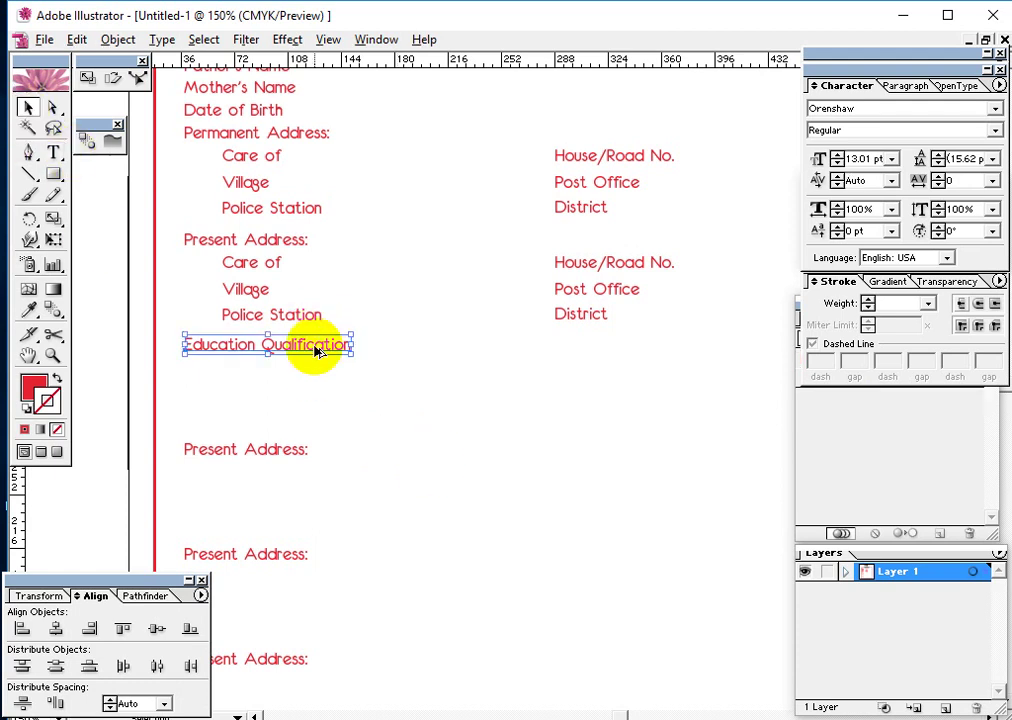
Step: Duplicate the Education Qualification label twice at even spacing below itself and change the first copy to "Personal Contact No."
left_click_drag(316, 346, 313, 378)
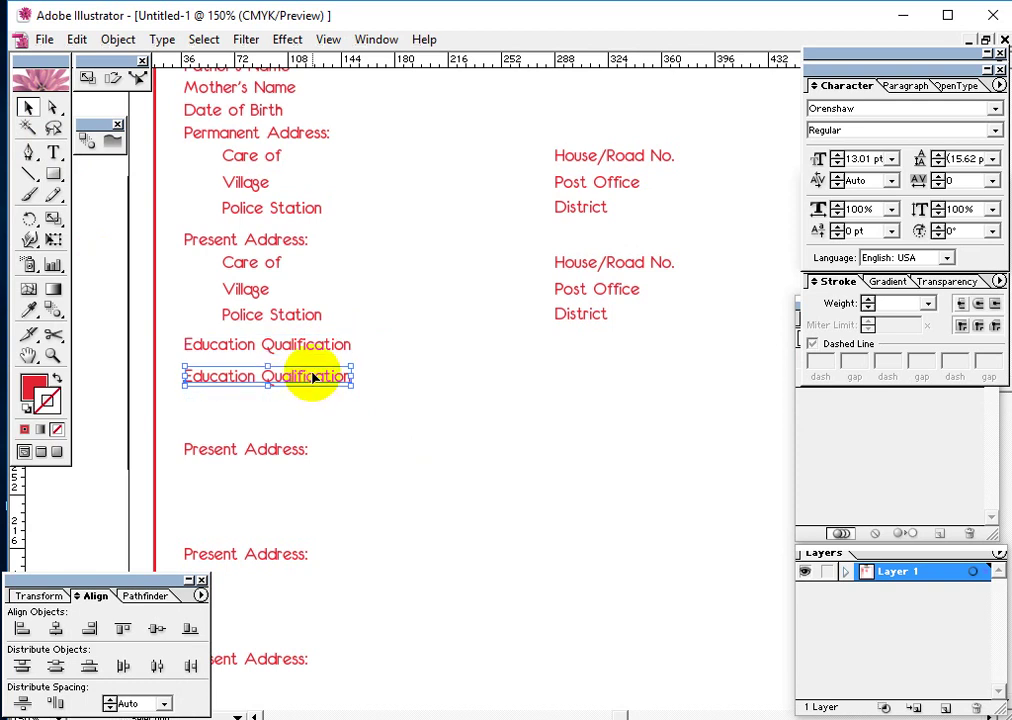
key("ctrl+d")
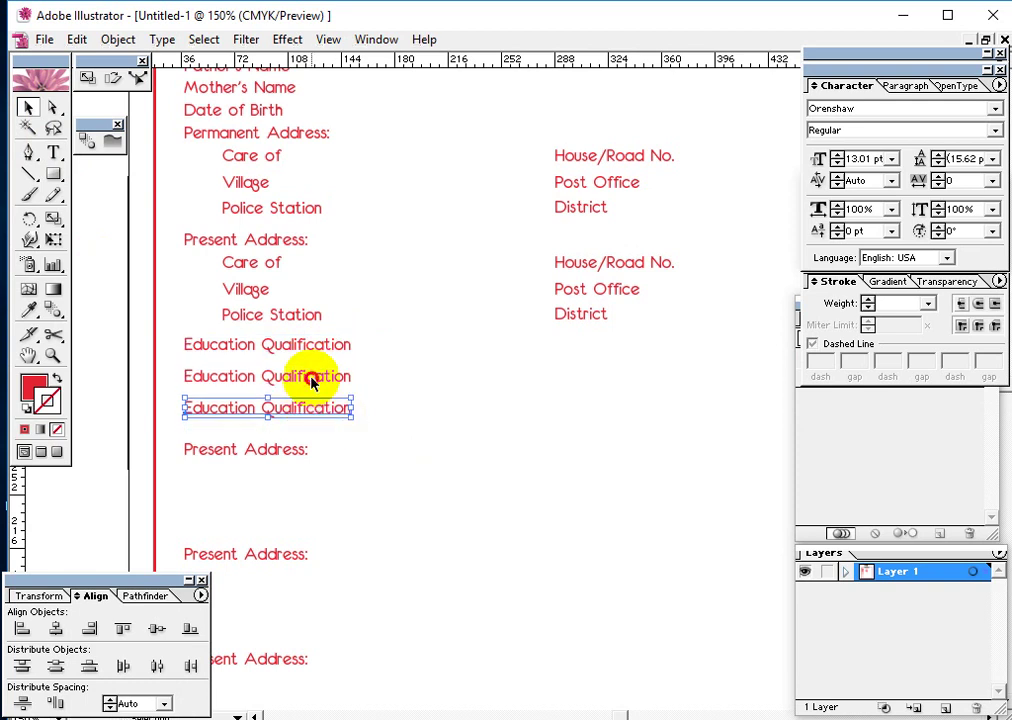
triple_click(316, 379)
double_click(316, 379)
left_click(185, 377, "shift")
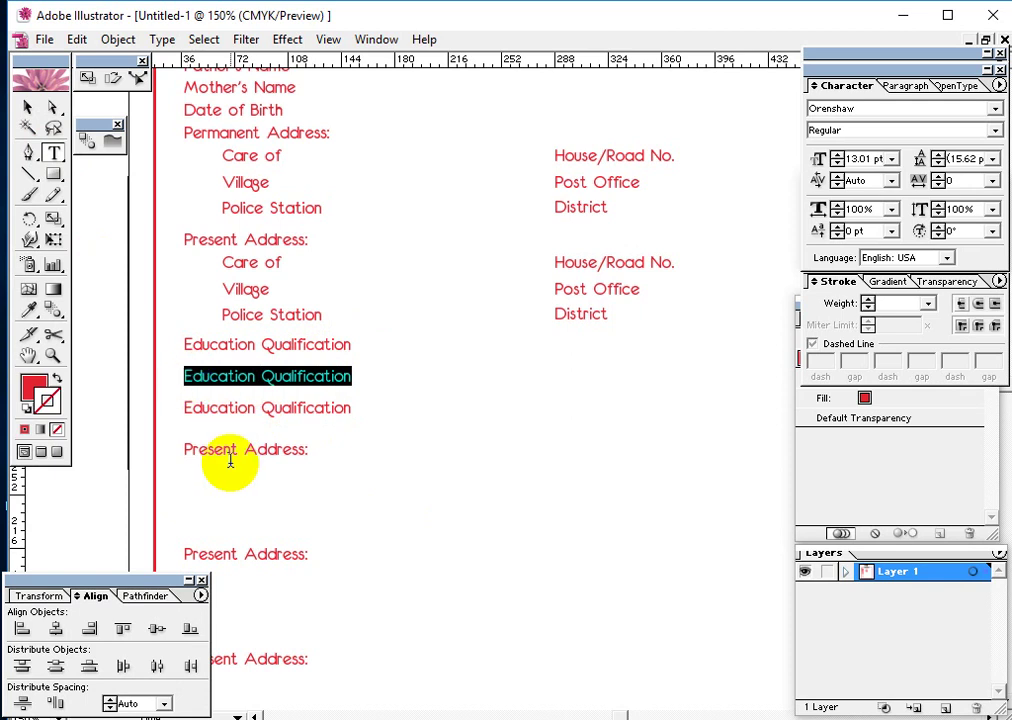
type("Per")
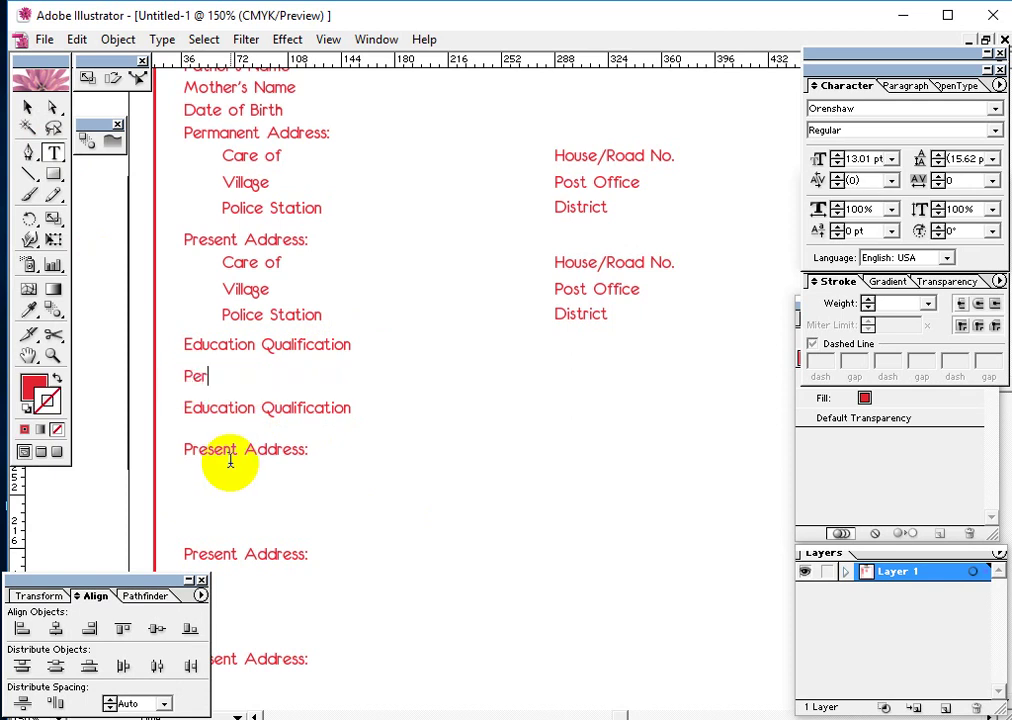
type("sonal Con")
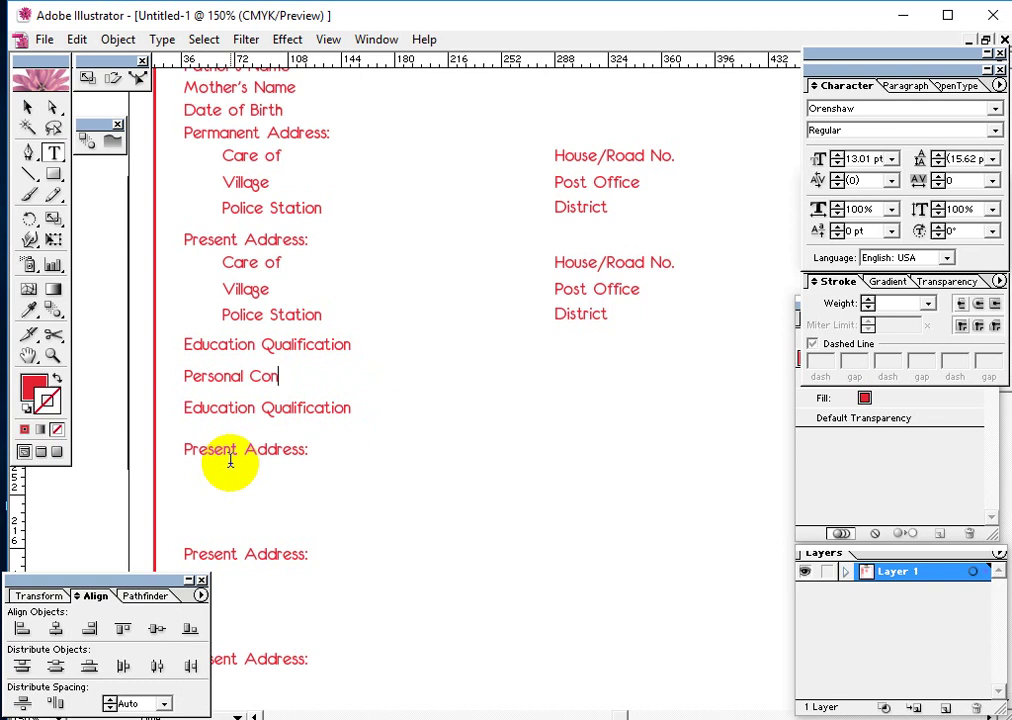
type("tact No.")
left_click(27, 106)
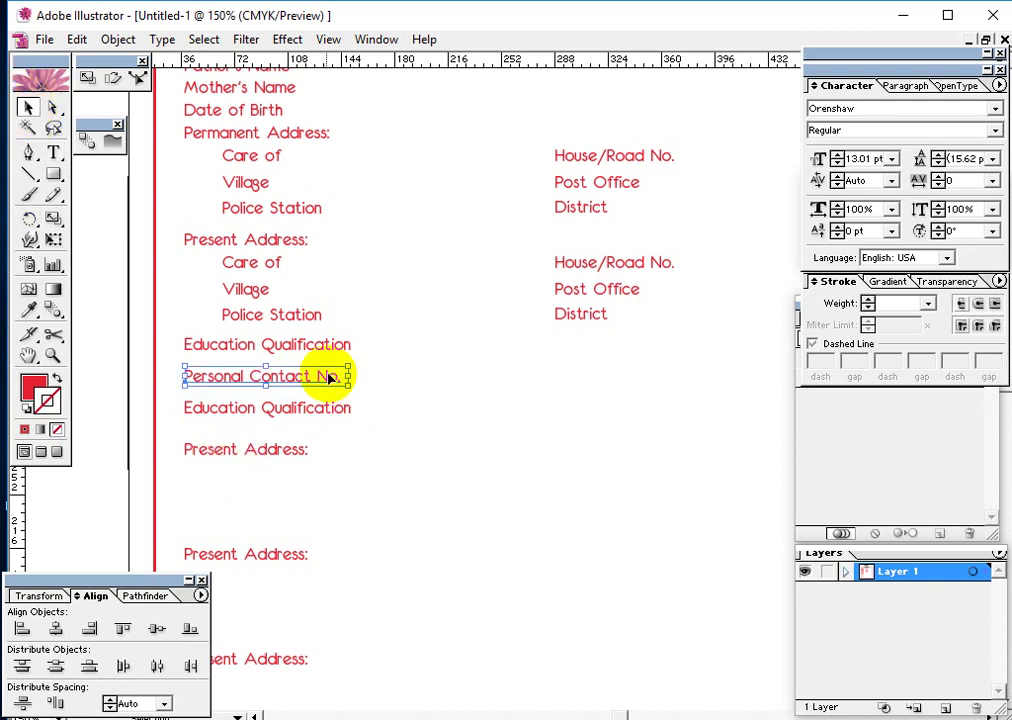
Step: Copy the Personal Contact No. label into the second column on the same row and replace its word "Personal" with "Home"
left_click_drag(328, 378, 689, 378)
key("t")
triple_click(587, 384)
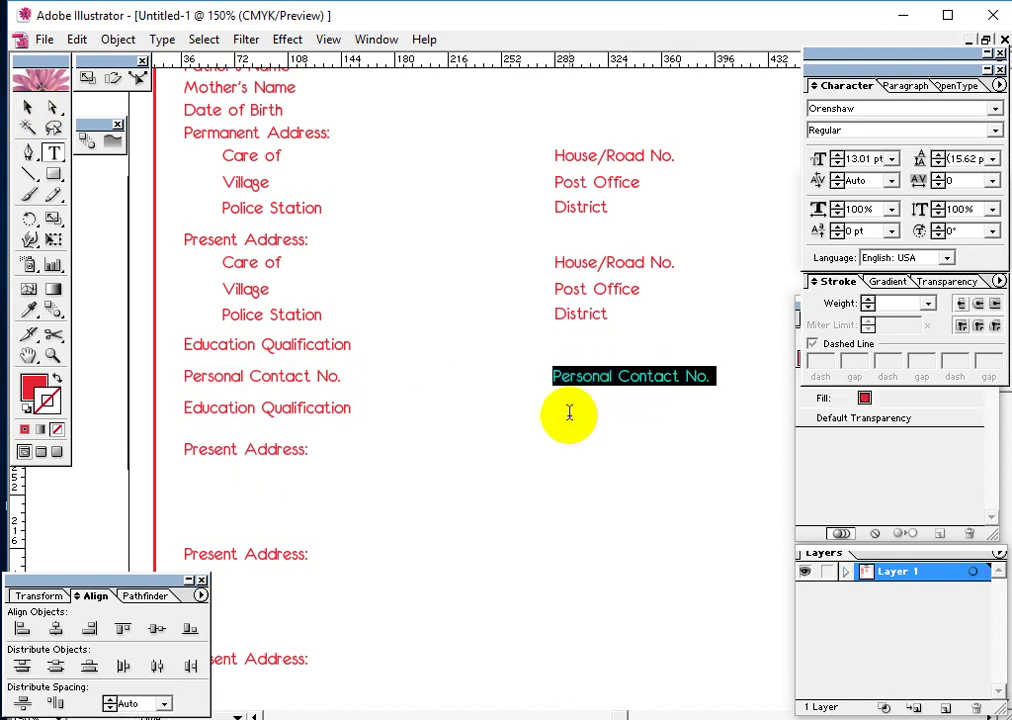
left_click(576, 379)
double_click(576, 379)
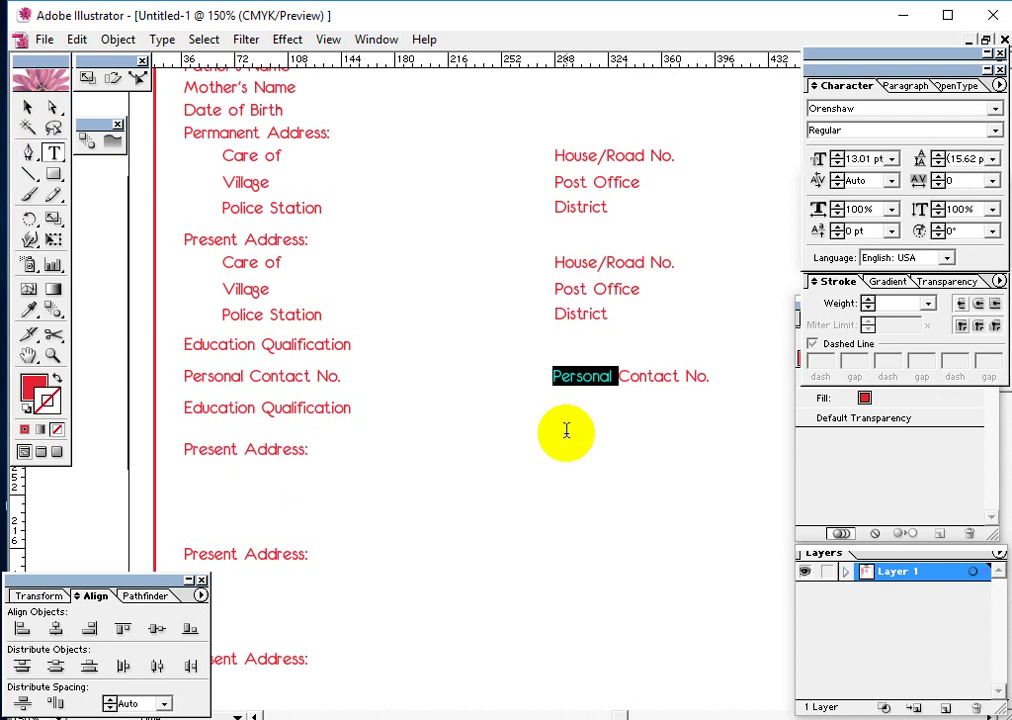
type("Home")
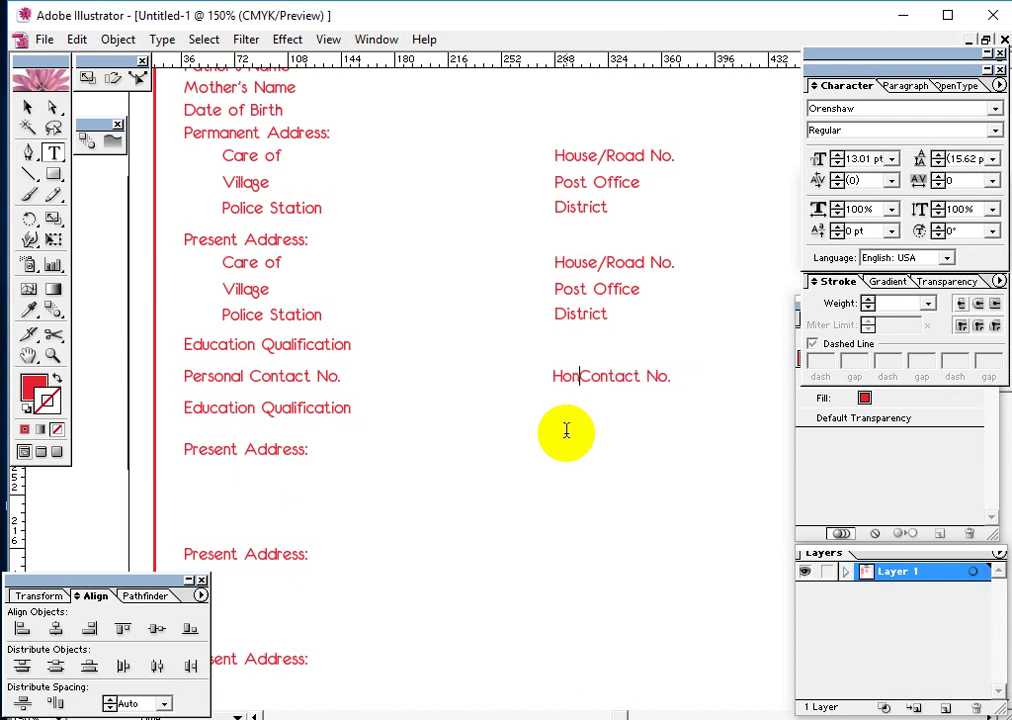
Step: Replace the word "Contact" in the second-column label so that it reads "Home Phone No."
key("shift+Right")
key("shift+Right")
key("shift+Right")
key("shift+Right")
key("shift+Right")
key("shift+Right")
key("shift+Right")
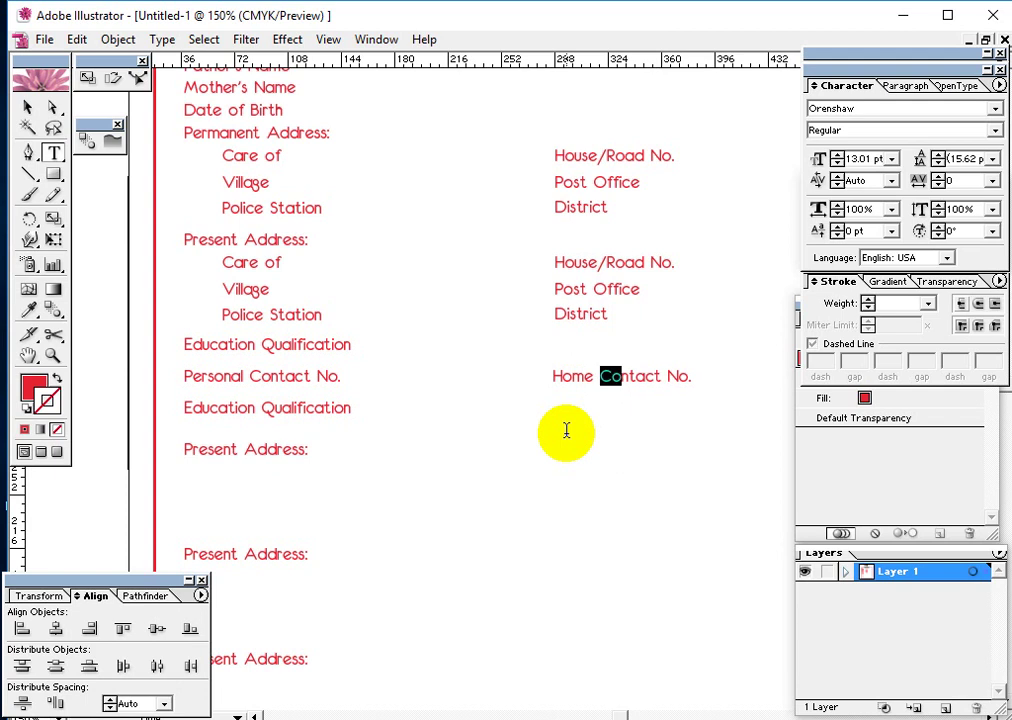
key("BackSpace")
type("Phone")
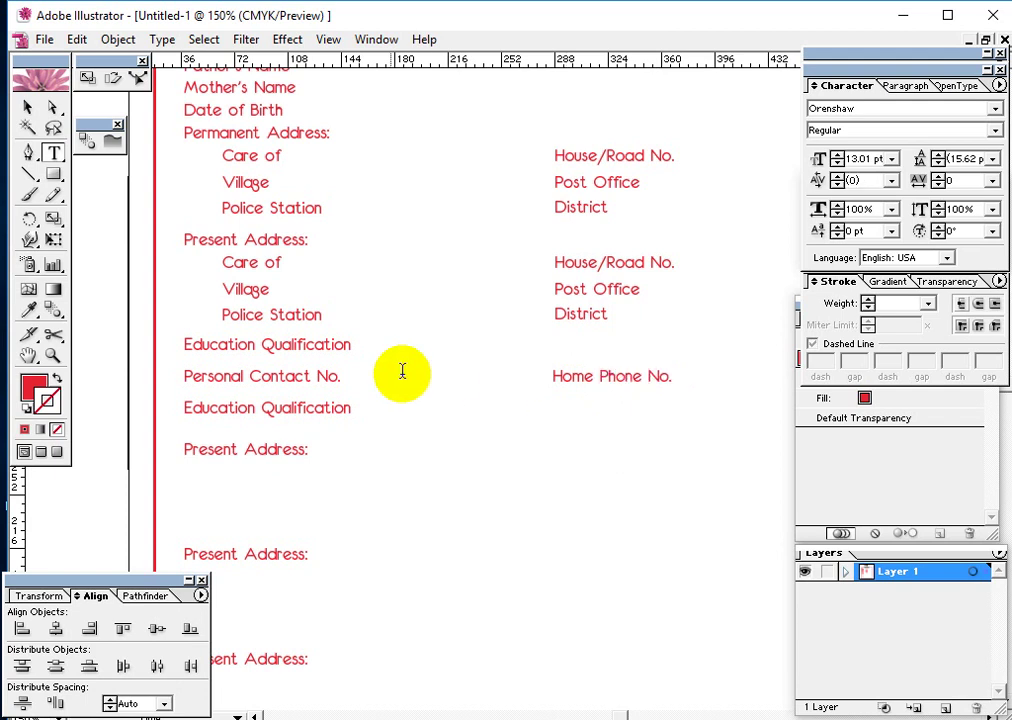
double_click(622, 375)
left_click(700, 388)
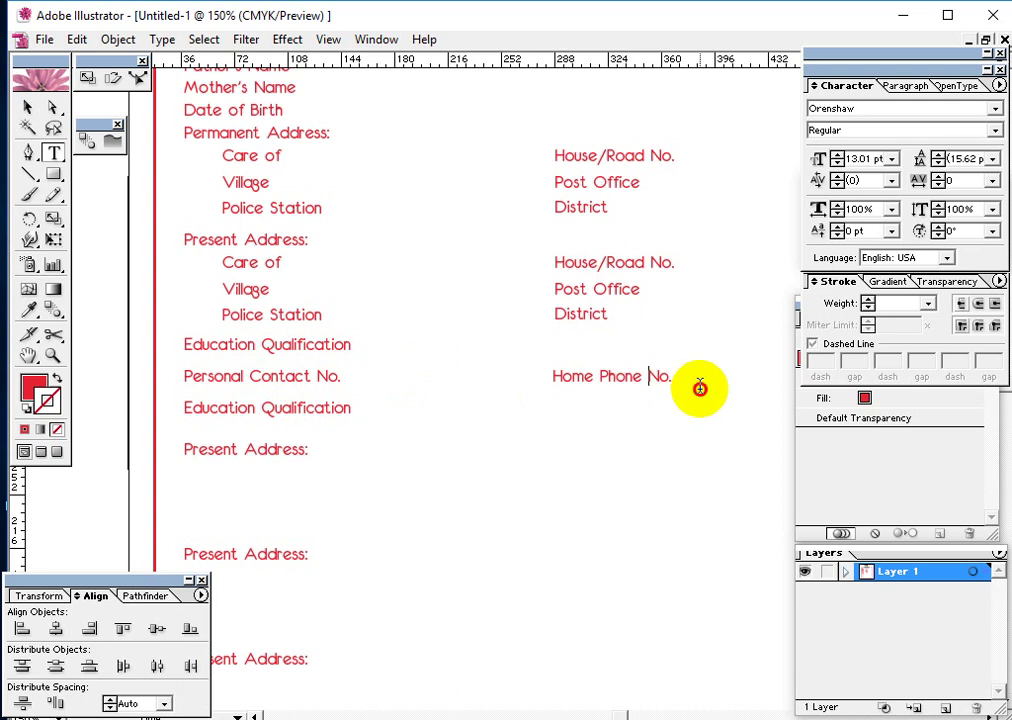
Step: Delete the three leftover Present Address copies below the Education Qualification labels
double_click(270, 450)
left_click(27, 107)
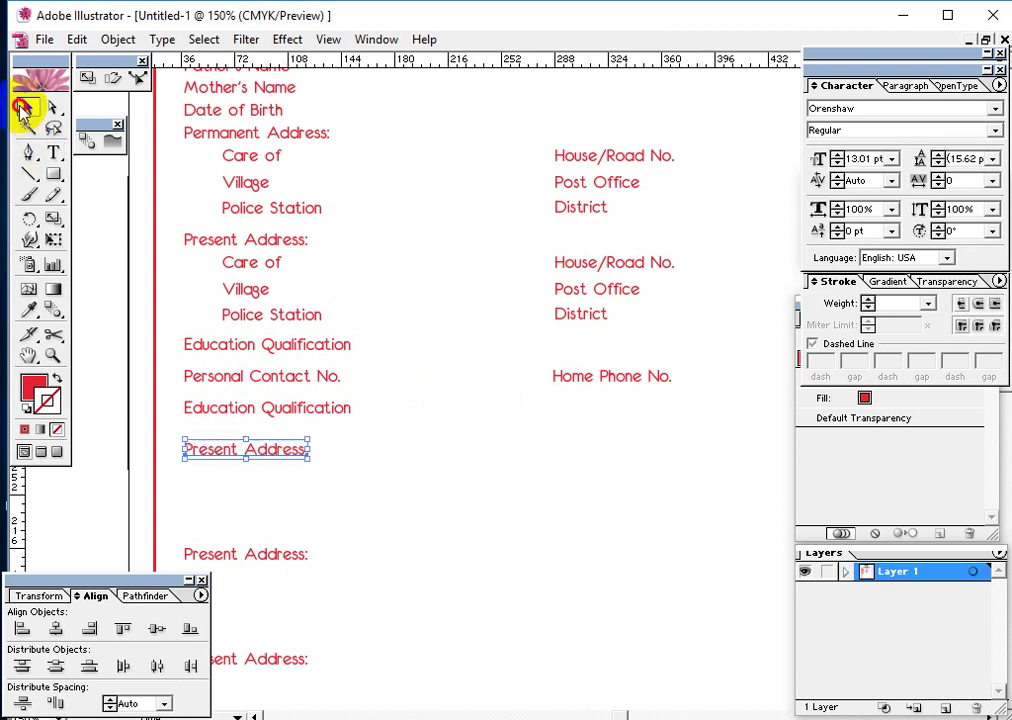
left_click_drag(339, 445, 252, 682)
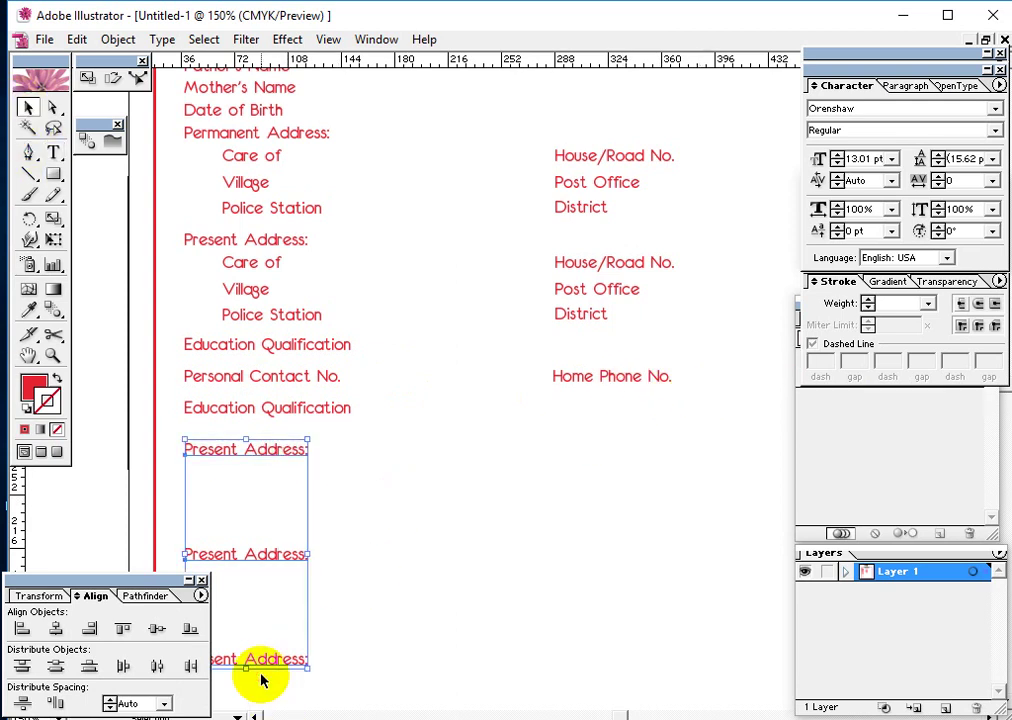
key("Delete")
Step: Duplicate the lowest Education Qualification label directly below itself and nudge the copy slightly down to match the row spacing
left_click(296, 418)
double_click(296, 418)
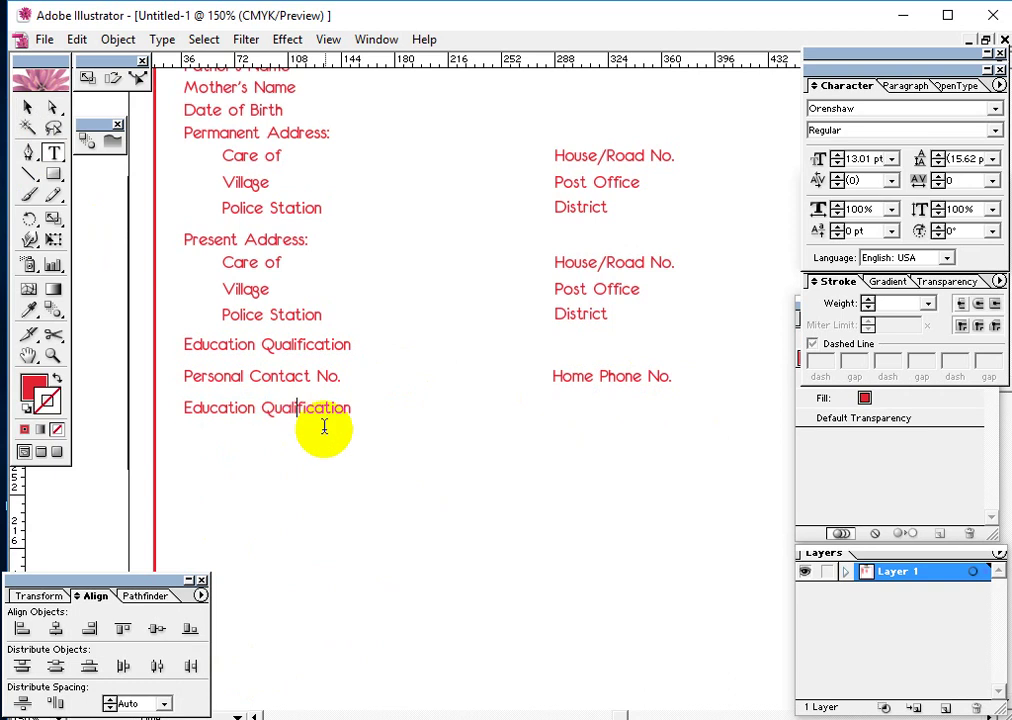
left_click(28, 108)
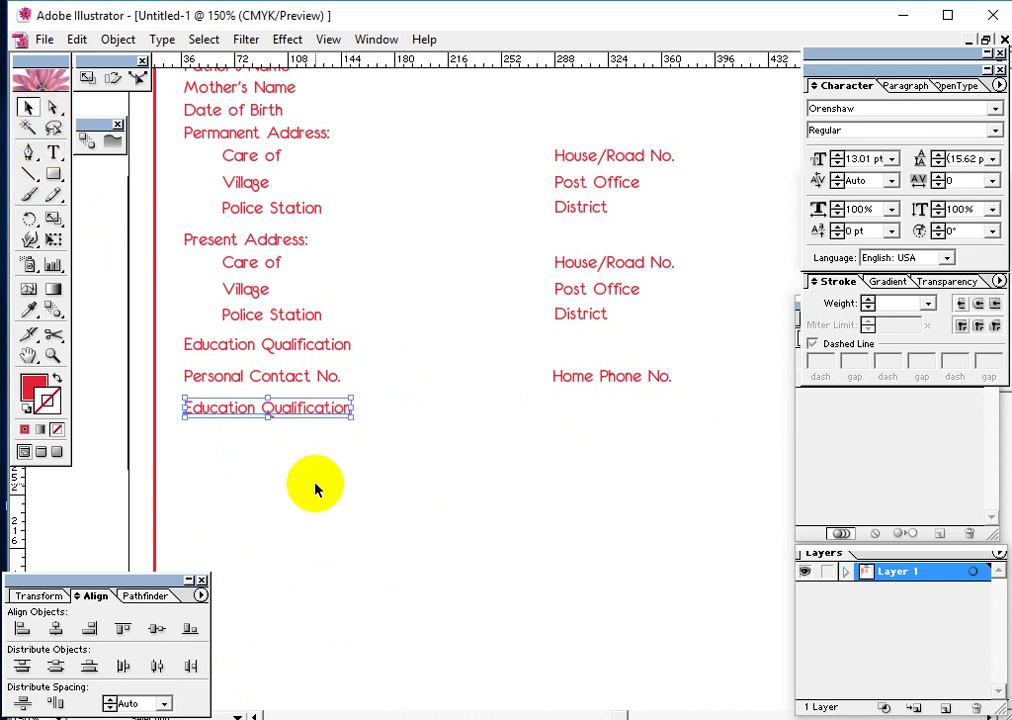
left_click_drag(323, 410, 318, 437)
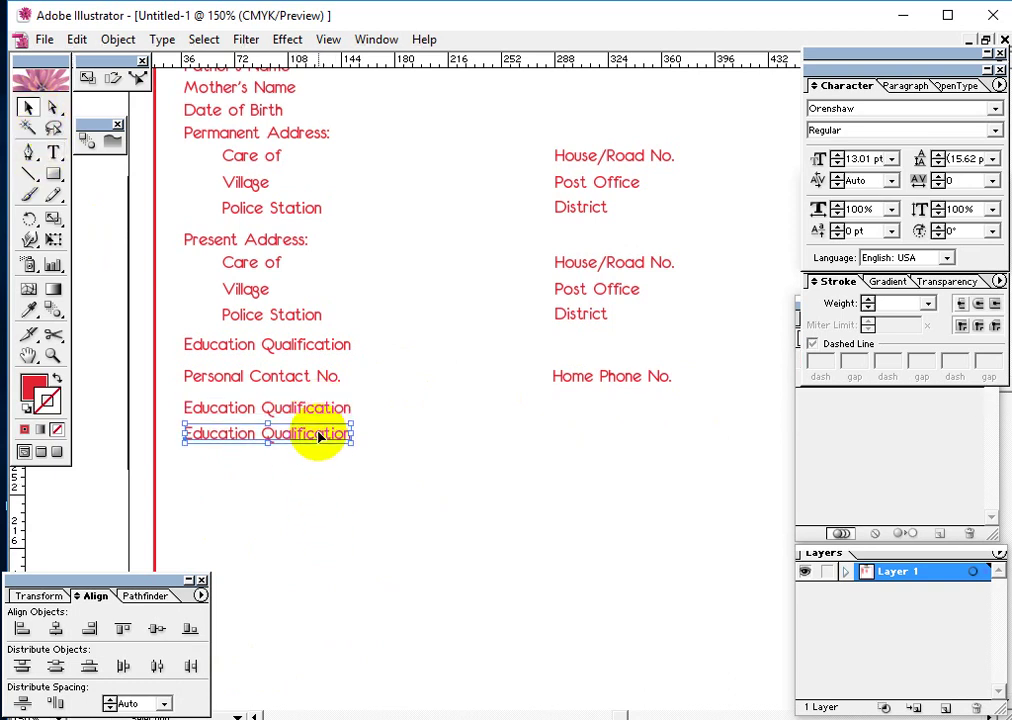
key("Down")
key("Down")
key("Down")
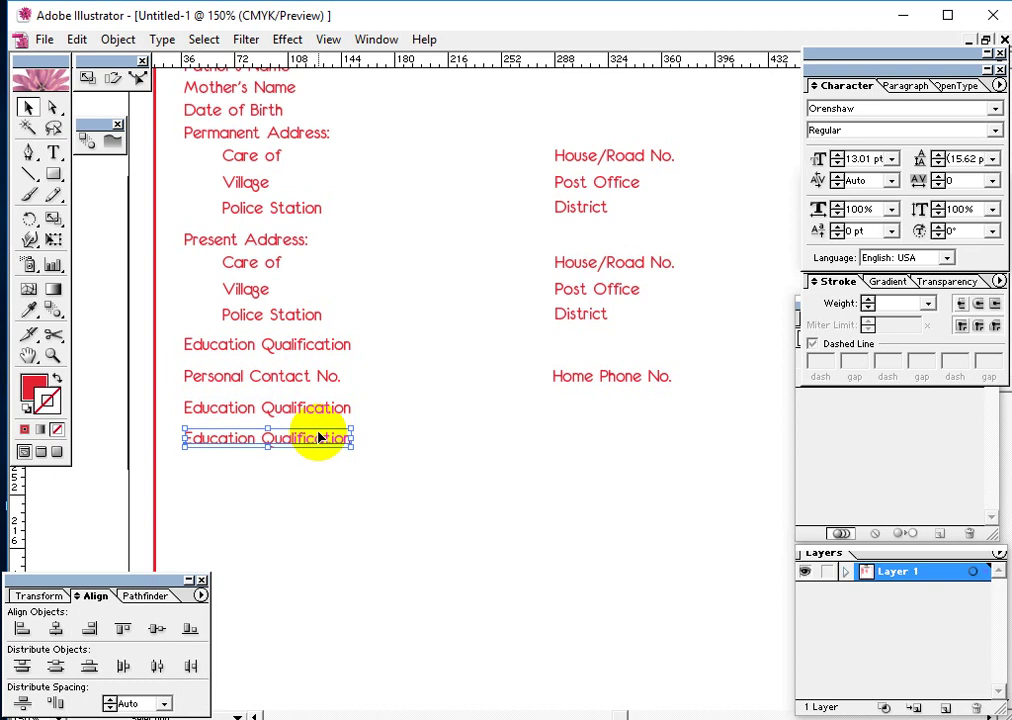
key("t")
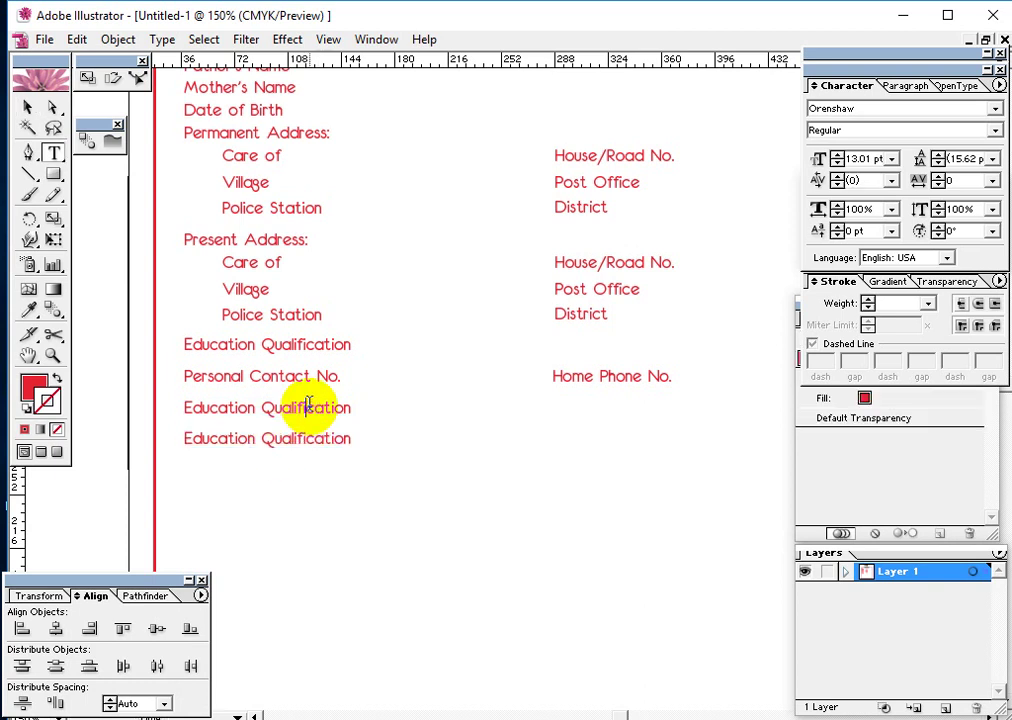
double_click(308, 408)
left_click_drag(186, 408, 356, 420)
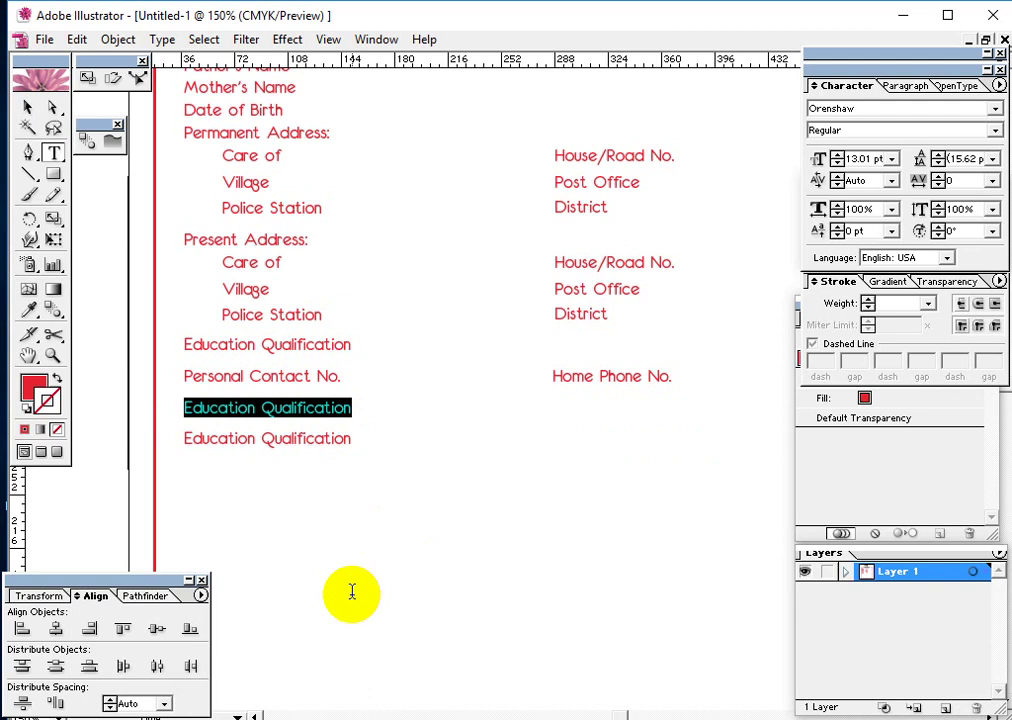
left_click(27, 107)
Step: Move the lowest Education Qualification label further down to widen the gap below the copy above it
left_click(311, 446)
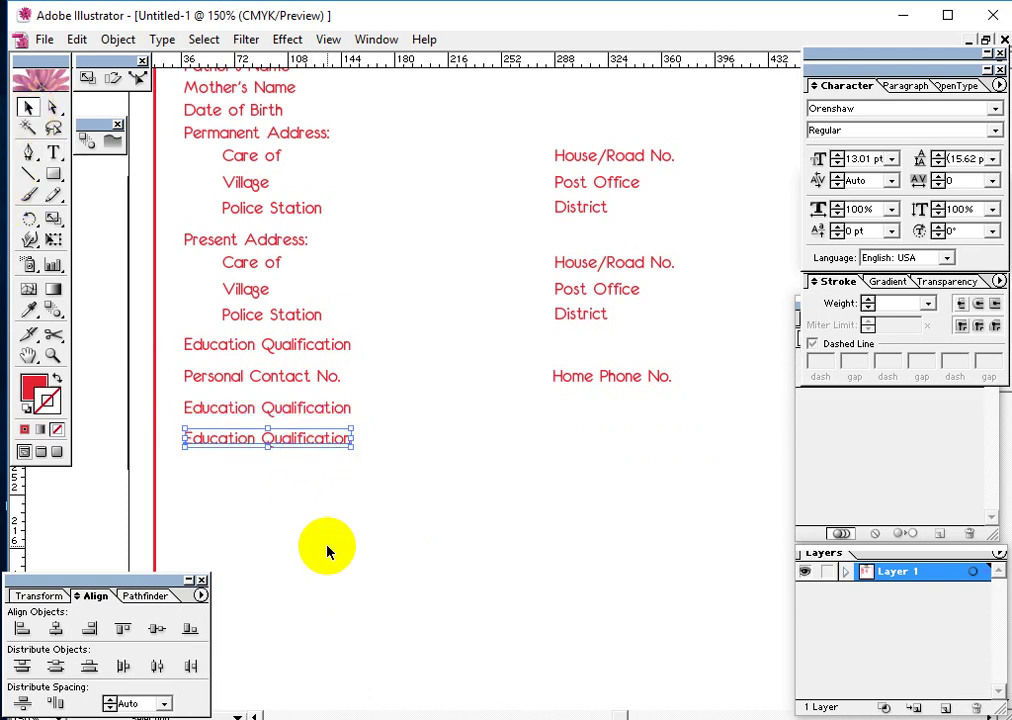
key("Down")
key("Down")
key("Down")
key("Down")
key("Down")
key("Down")
key("Down")
key("Down")
key("Down")
key("Down")
key("Down")
key("Down")
key("Down")
key("Down")
key("Down")
key("Down")
key("Down")
key("Down")
key("Down")
key("Down")
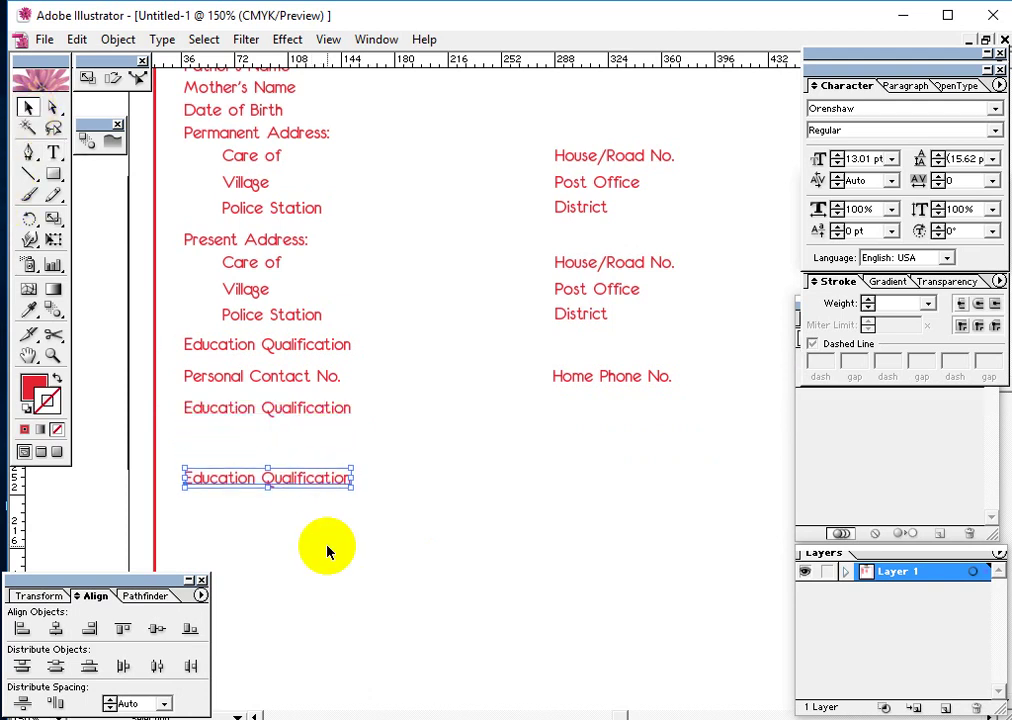
key("Down")
key("Down")
key("Down")
key("Down")
key("Down")
key("Down")
key("Down")
Step: Move the Education Qualification copy below Personal Contact No. down to leave a wider gap between the two rows
left_click(292, 410)
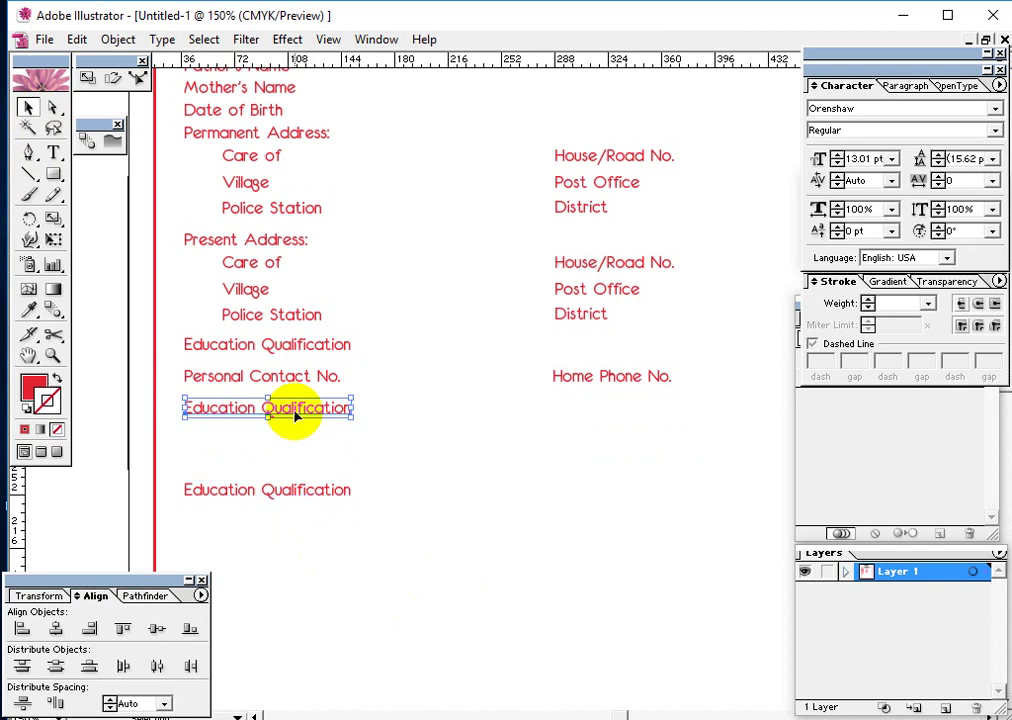
left_click_drag(295, 415, 298, 450)
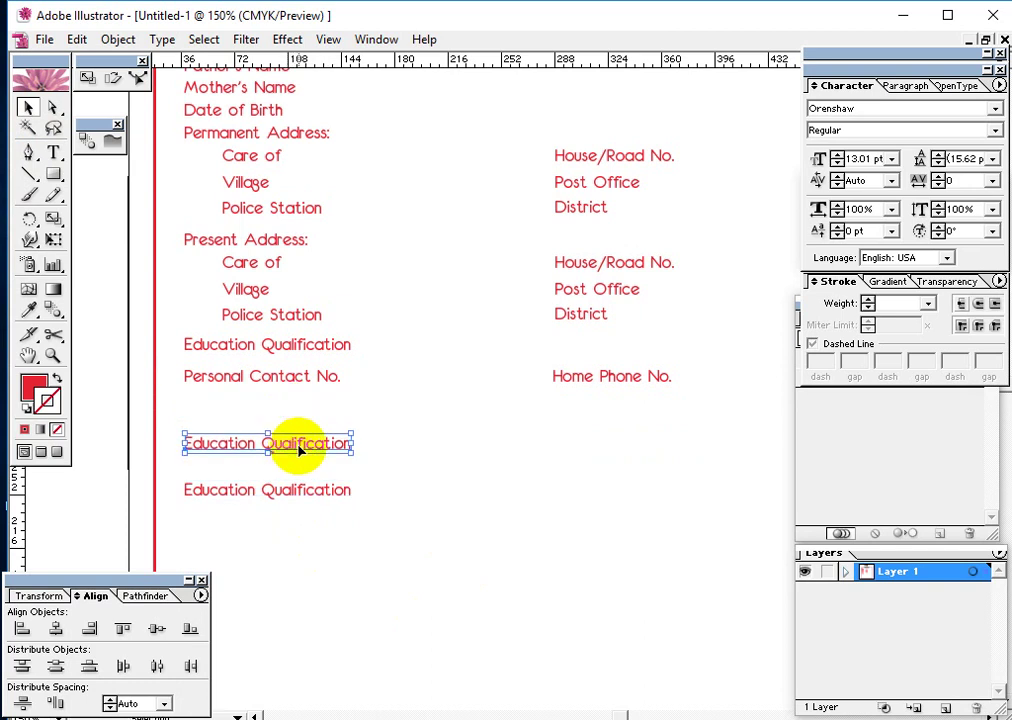
key("Up")
key("Up")
key("Up")
key("Up")
key("Up")
key("Up")
key("Up")
key("Up")
key("Up")
key("Up")
key("Up")
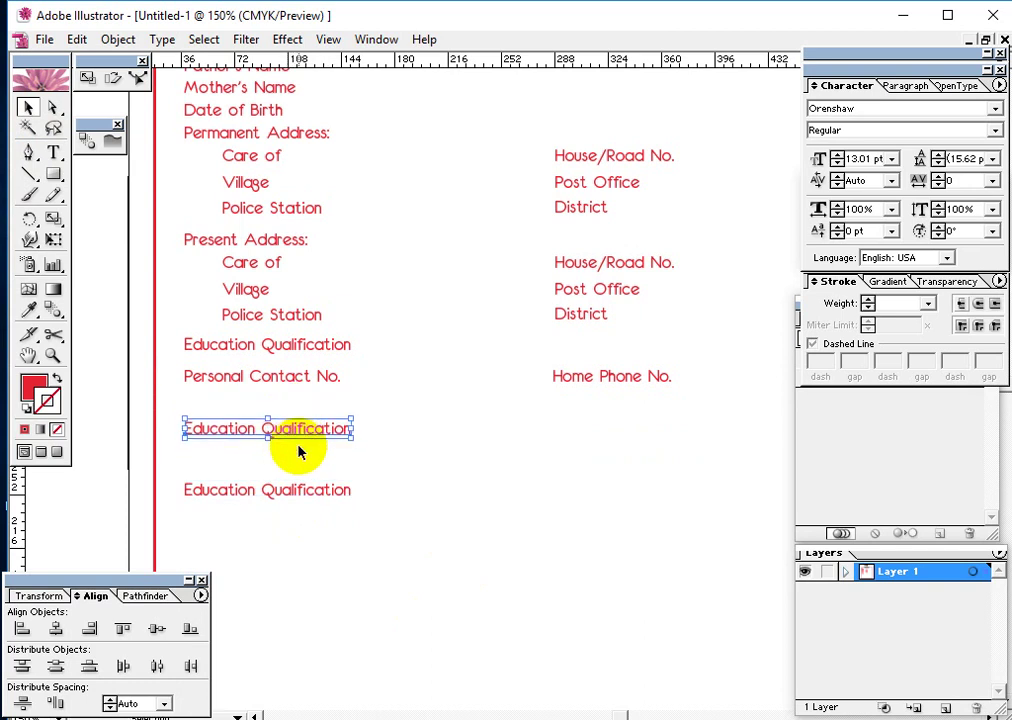
Step: Replace the text of the Education Qualification copy just below Personal Contact No. with "Apply for"
double_click(340, 427)
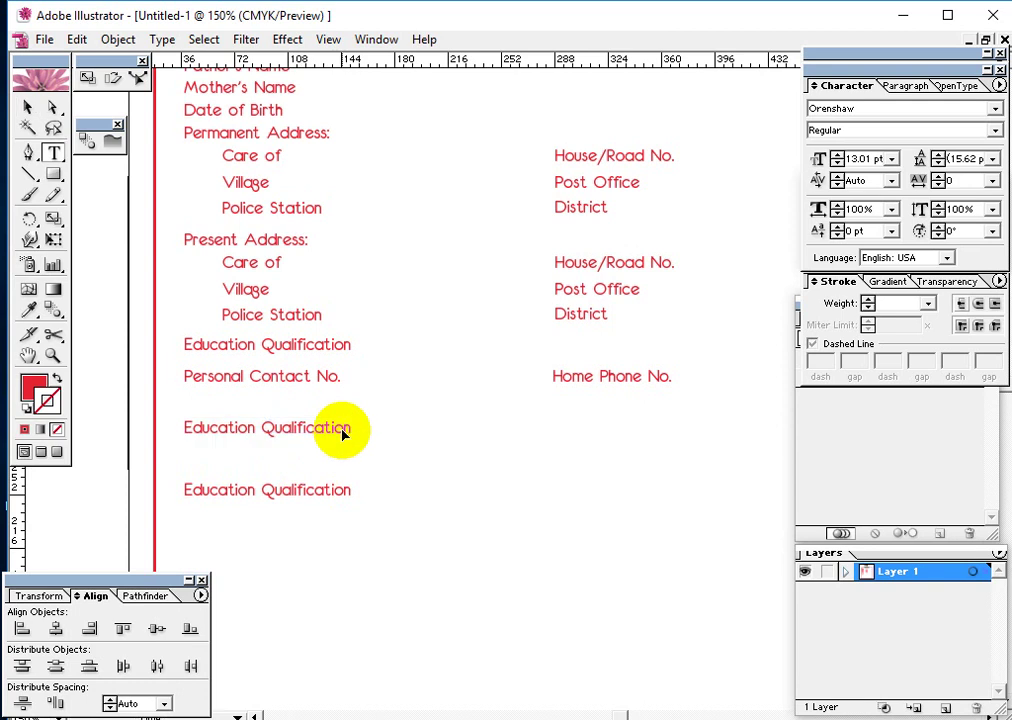
double_click(340, 427)
left_click(180, 427)
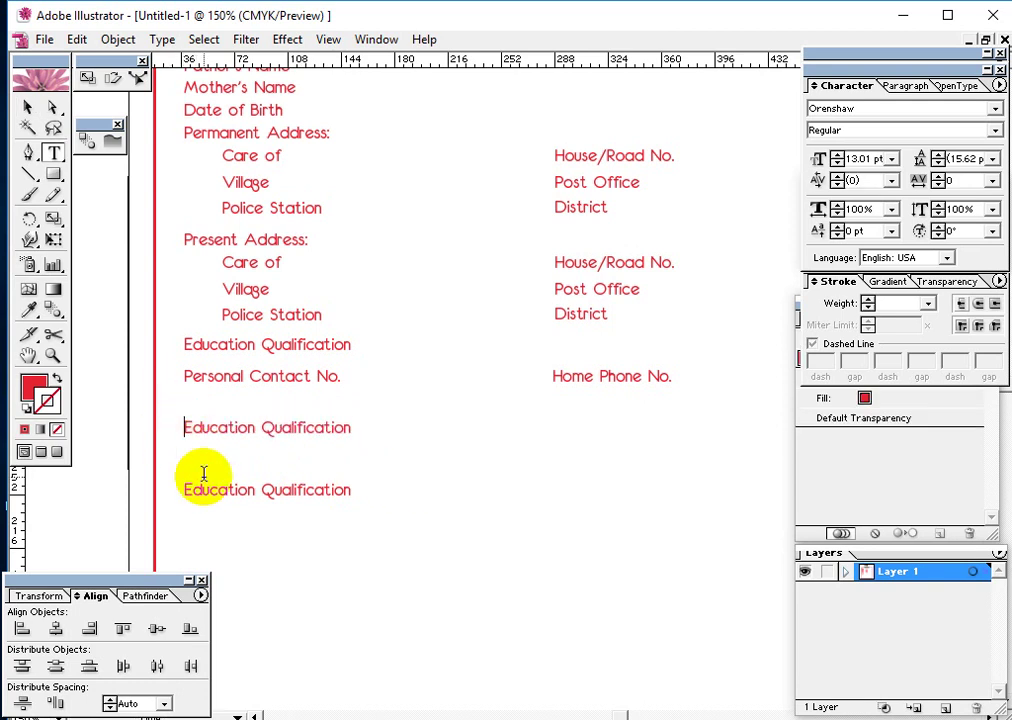
key("shift+Right")
key("shift+Right")
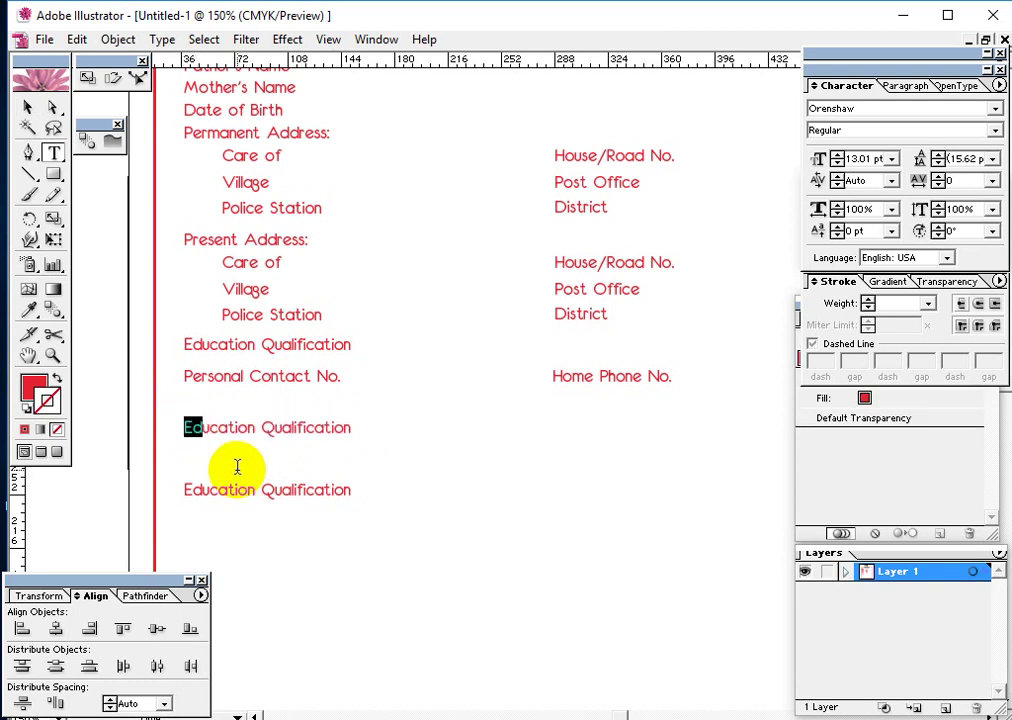
key("shift+Right")
key("shift+Right")
key("shift+Right")
key("shift+Right")
key("shift+Right")
key("shift+Right")
key("shift+Right")
key("shift+Right")
key("shift+Right")
key("shift+Right")
key("shift+Right")
key("shift+Right")
key("shift+Right")
key("shift+Right")
key("shift+Right")
key("shift+Right")
key("shift+Right")
key("shift+Right")
key("shift+Right")
key("shift+Right")
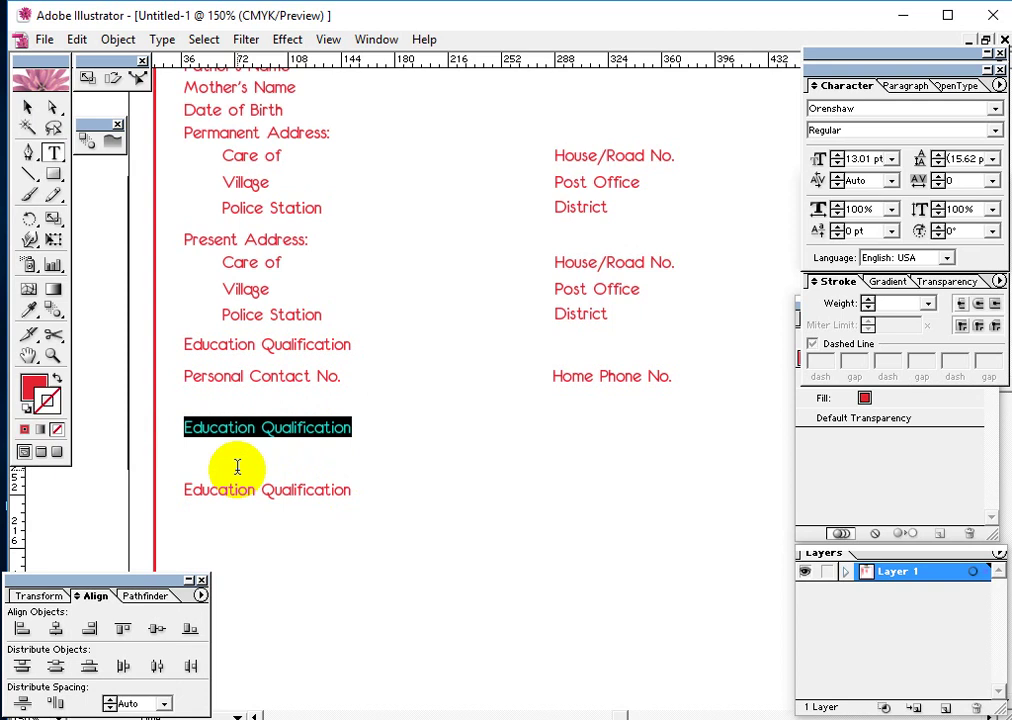
type("Appl")
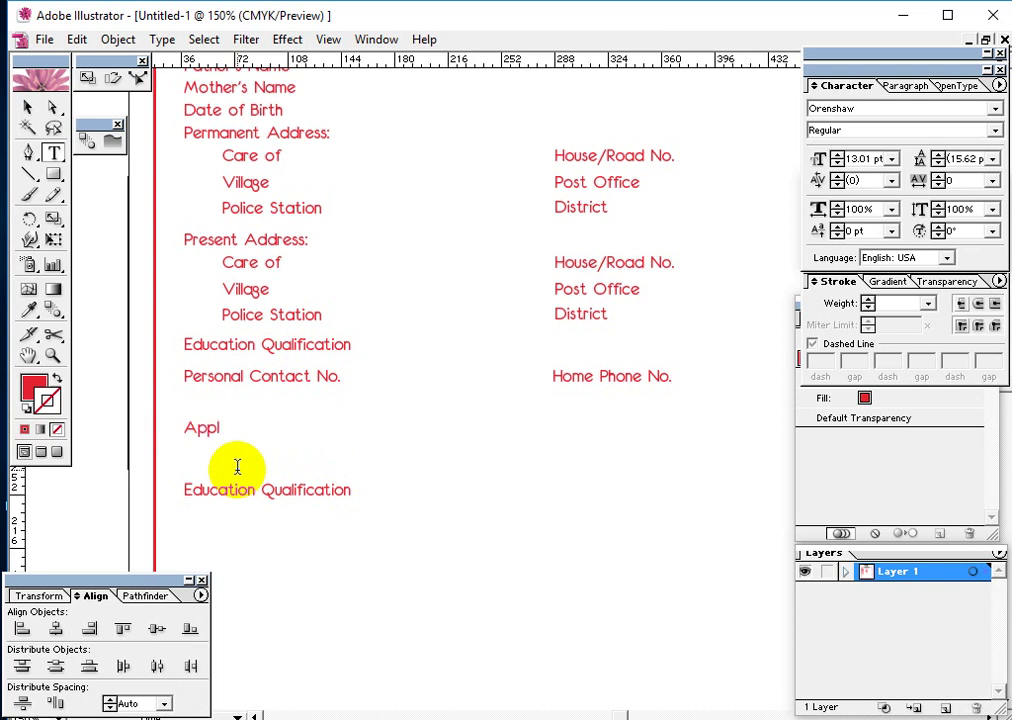
type("y for")
left_click(28, 106)
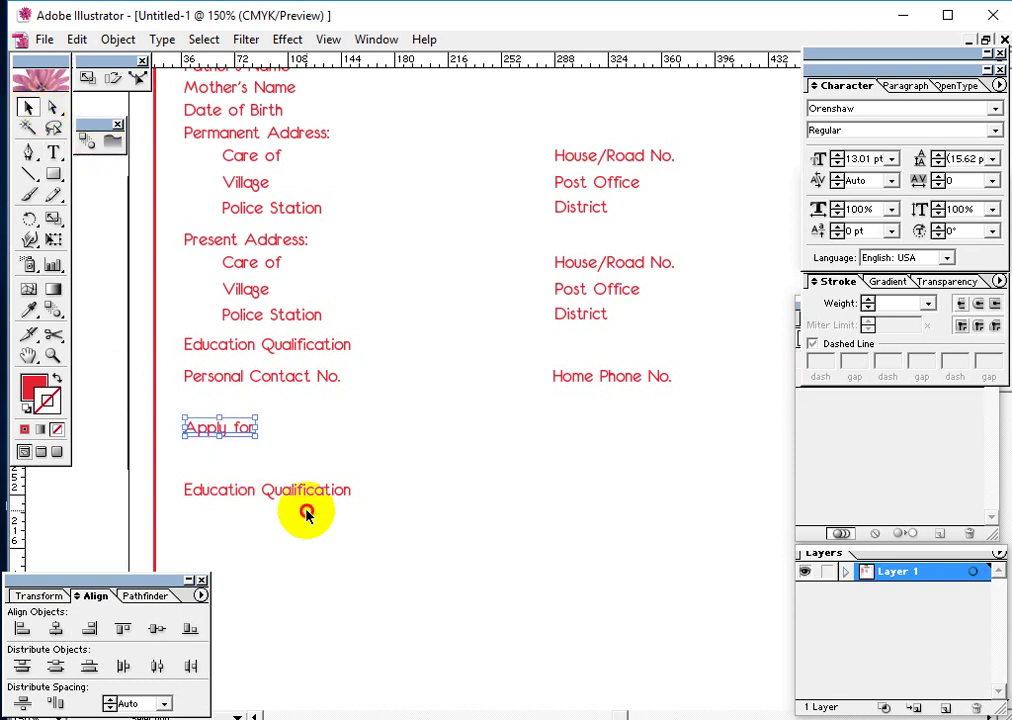
Step: Delete the leftover Education Qualification label below Apply for
left_click(353, 510)
left_click(226, 486)
key("Delete")
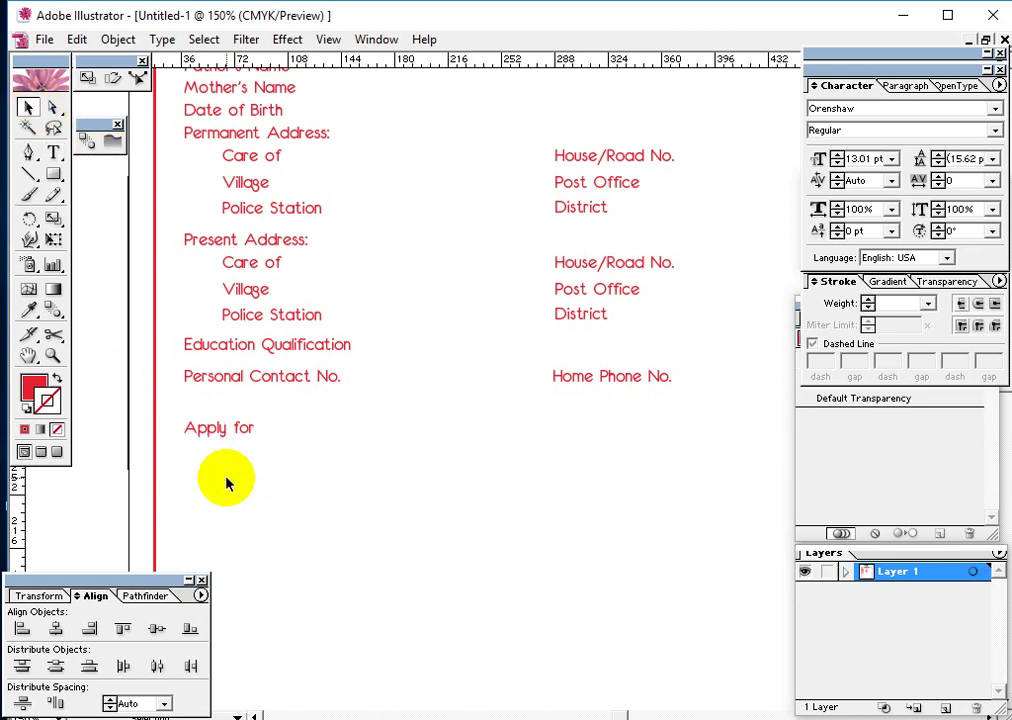
Step: Duplicate the Apply for label directly below itself and indent the copy to line up with the address sub-labels
left_click(226, 428)
left_click_drag(226, 428, 226, 462)
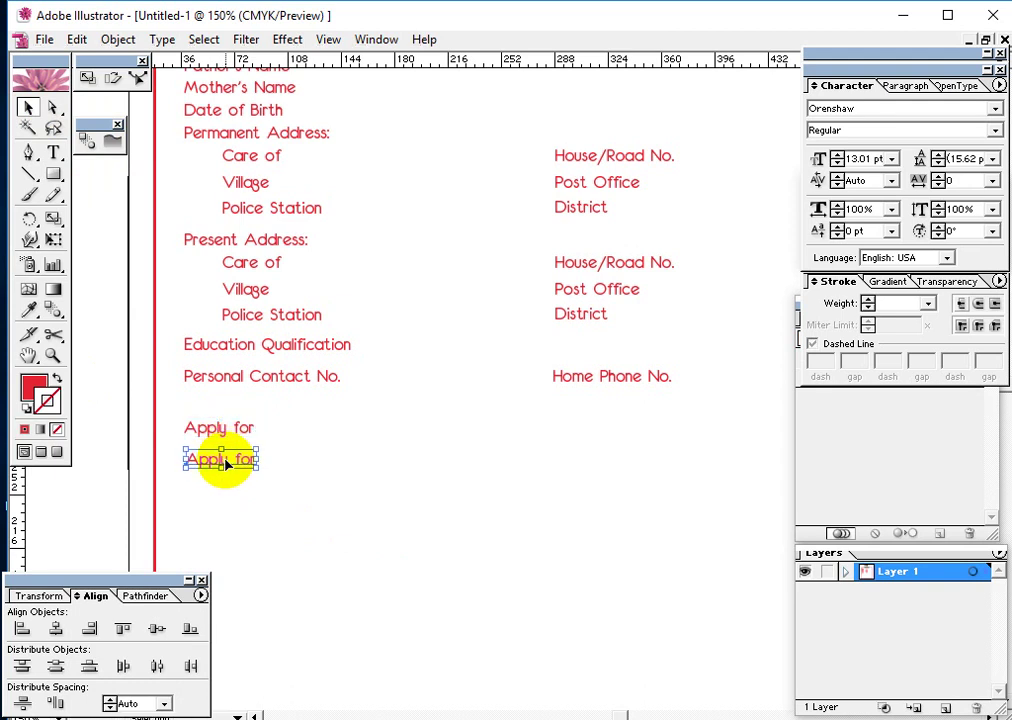
key("Right")
key("Right")
key("Right")
key("Right")
key("Right")
key("Right")
key("Right")
key("Right")
key("Right")
key("Right")
key("Right")
key("Right")
key("Right")
key("Right")
key("Right")
key("Right")
key("Right")
key("Right")
key("Right")
key("Right")
key("Right")
key("Right")
key("Right")
key("Right")
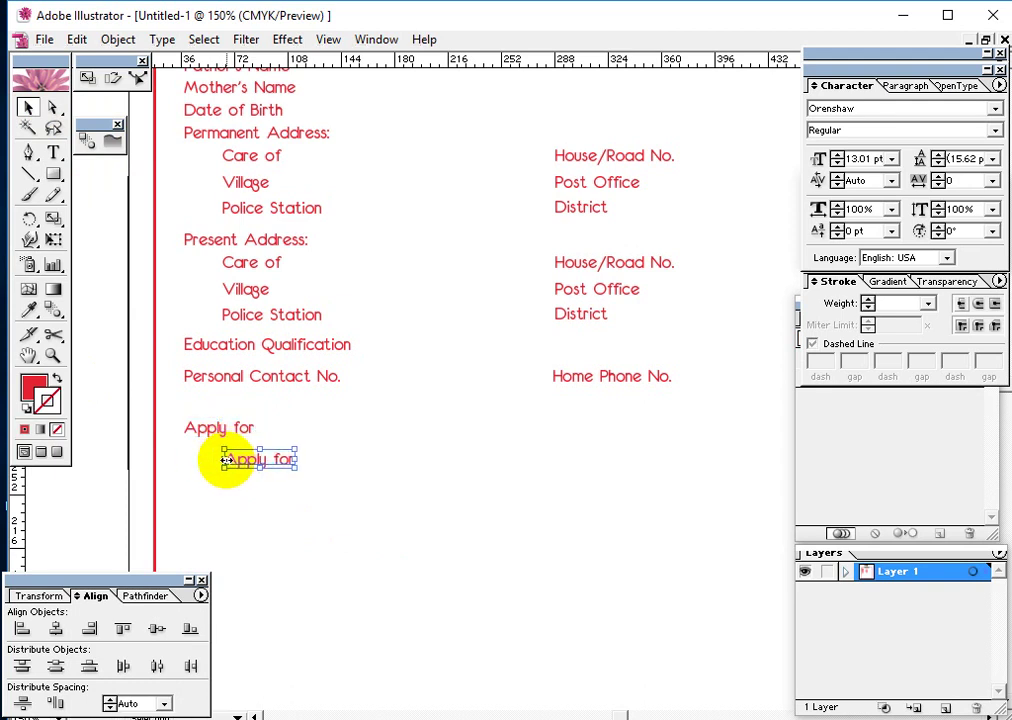
left_click(249, 501)
Step: Replace the indented copy's text with "Microsoft Office Application"
key("t")
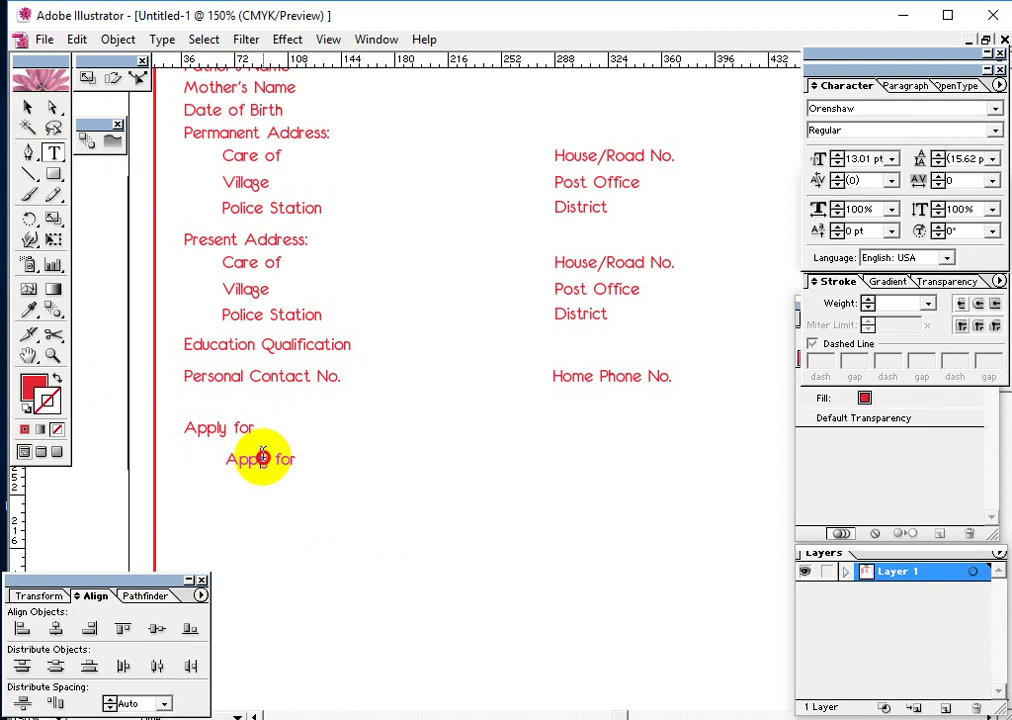
double_click(264, 458)
left_click(300, 458, "shift")
left_click(297, 459)
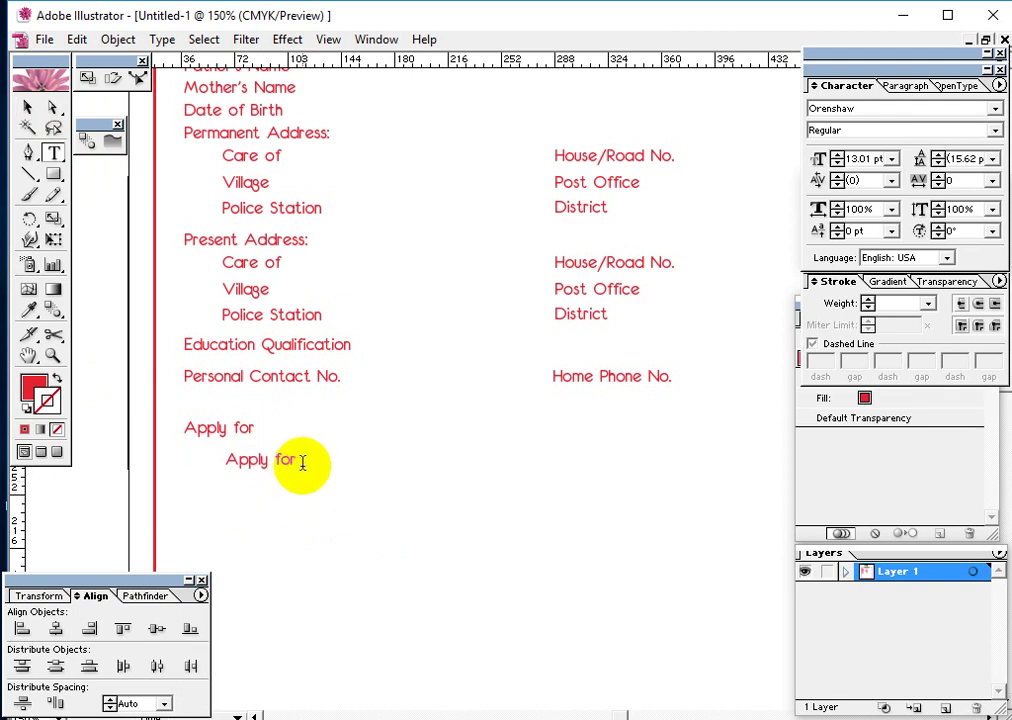
left_click_drag(300, 462, 199, 460)
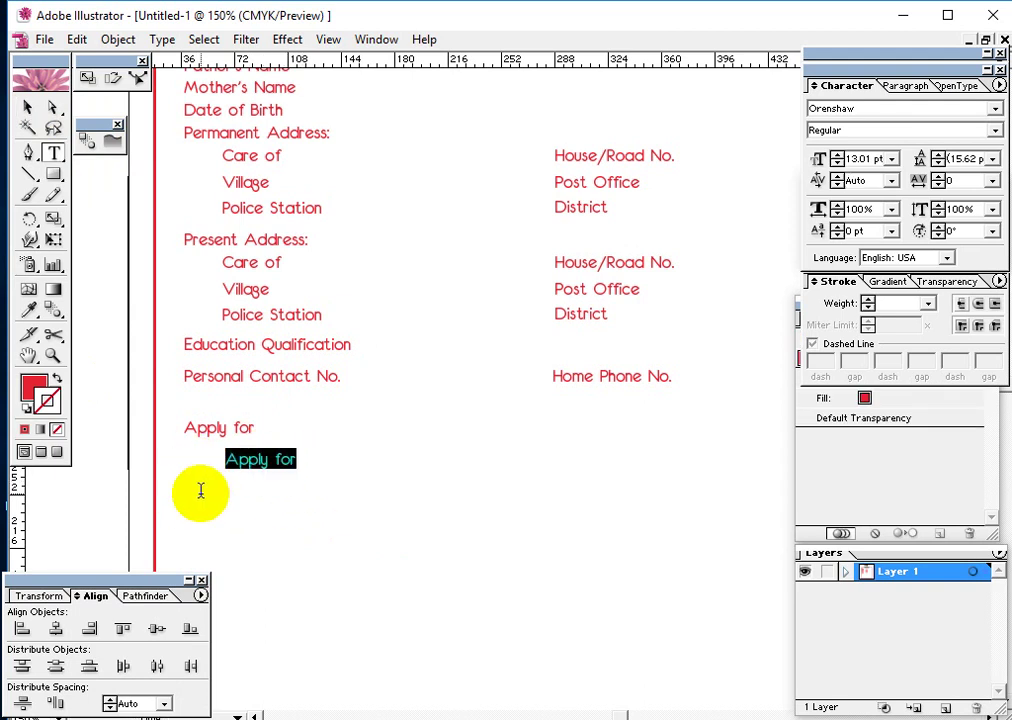
type("Micro")
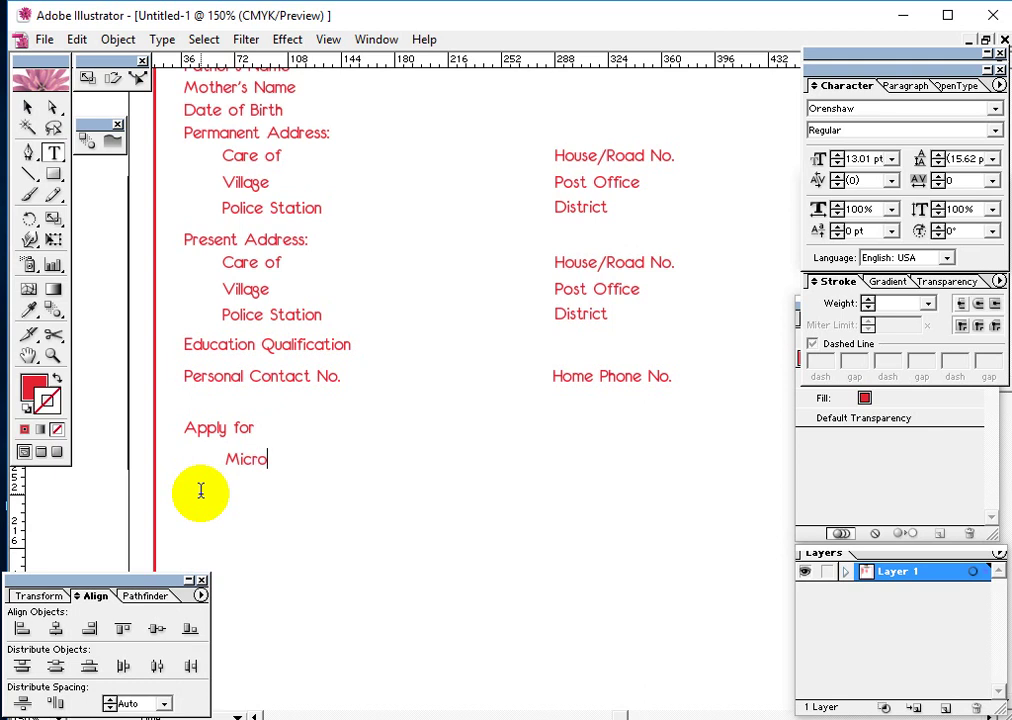
type("sfot")
key("BackSpace")
key("BackSpace")
type("oft Office App")
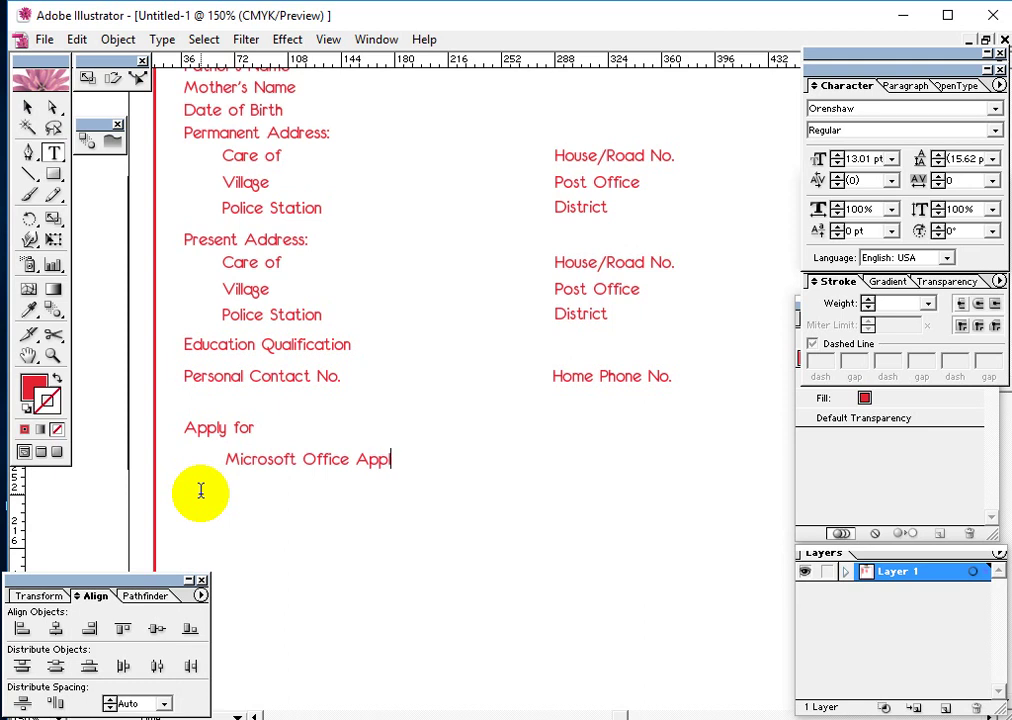
type("lication")
left_click(27, 106)
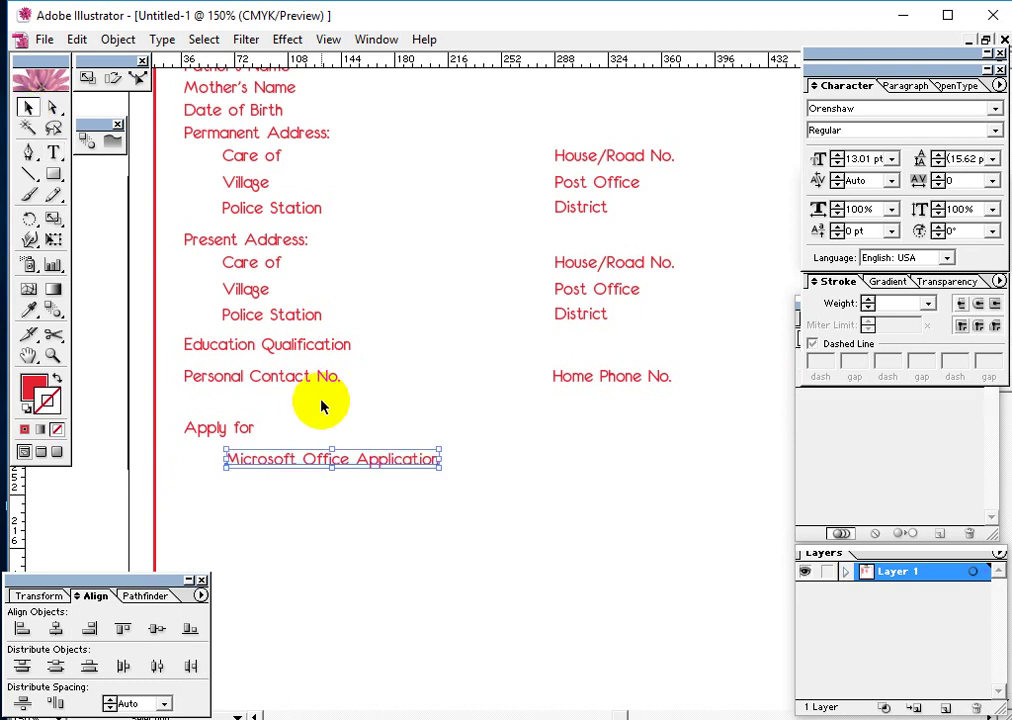
Step: Copy the Microsoft Office Application label into the second column on the same row and change its text to "Graphics Design"
left_click_drag(388, 462, 714, 461)
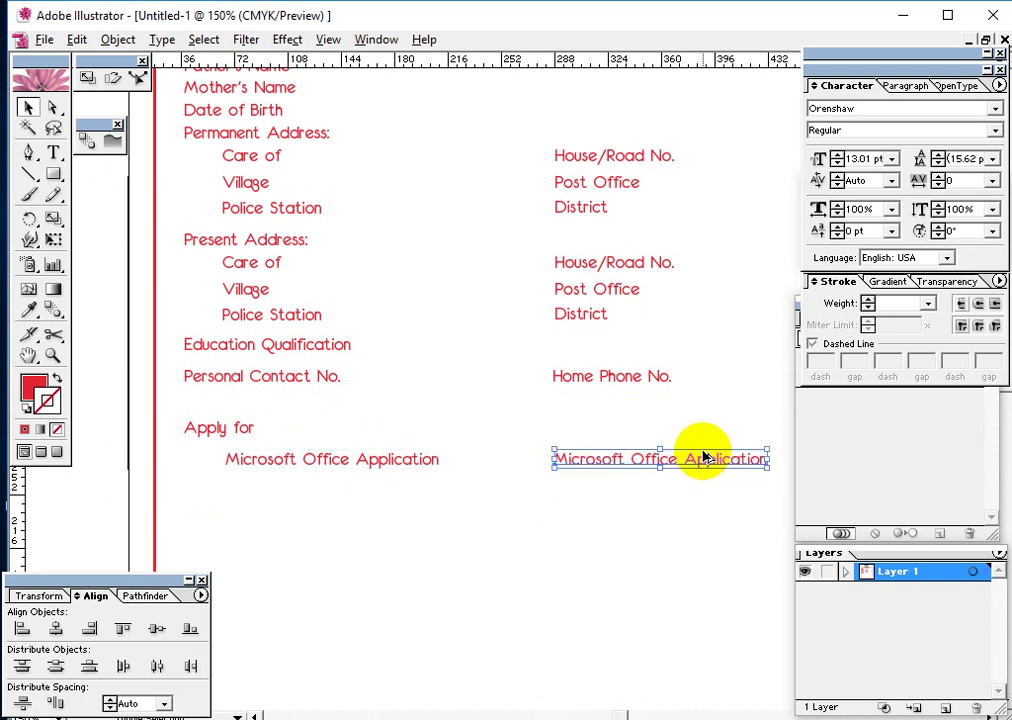
double_click(640, 461)
double_click(645, 460)
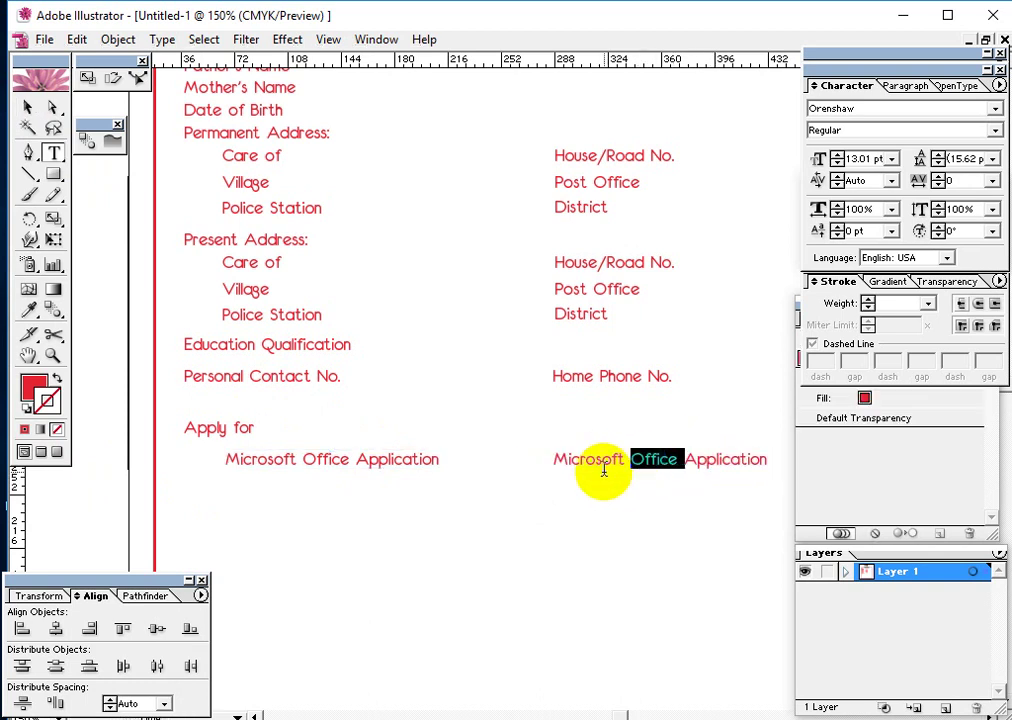
triple_click(560, 462)
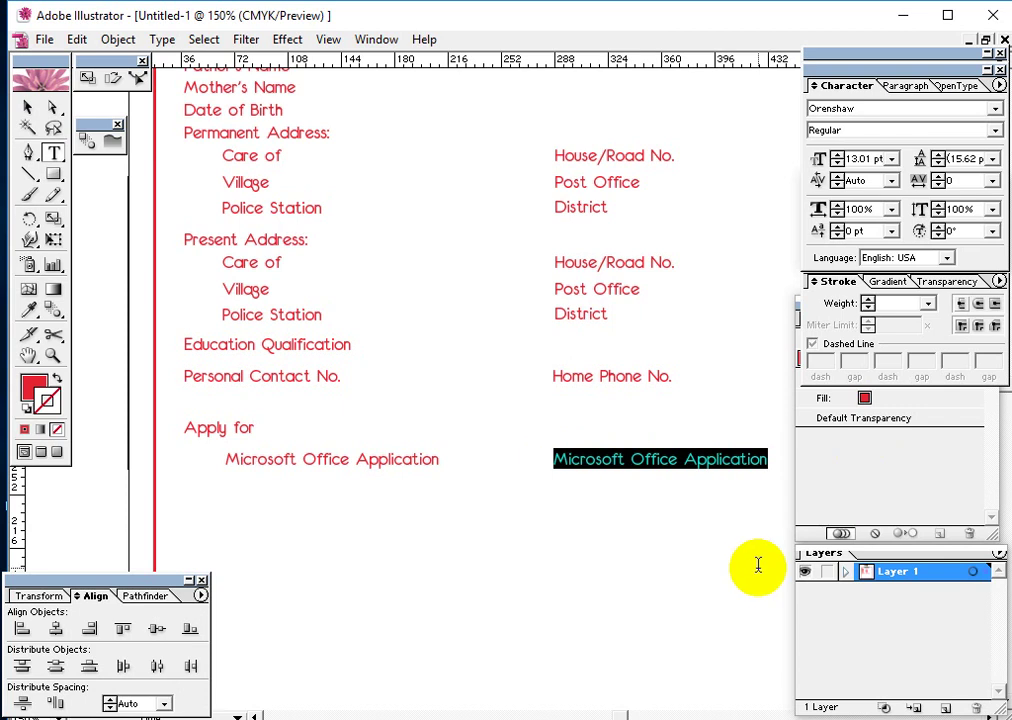
type("Gr")
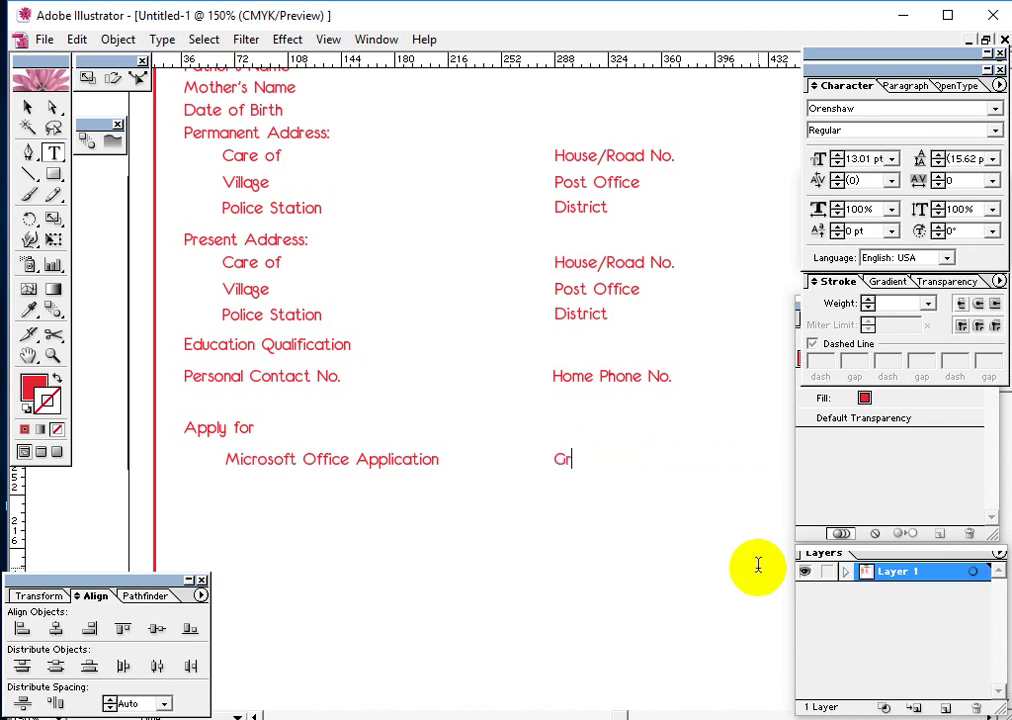
key("BackSpace")
type("raphics Des")
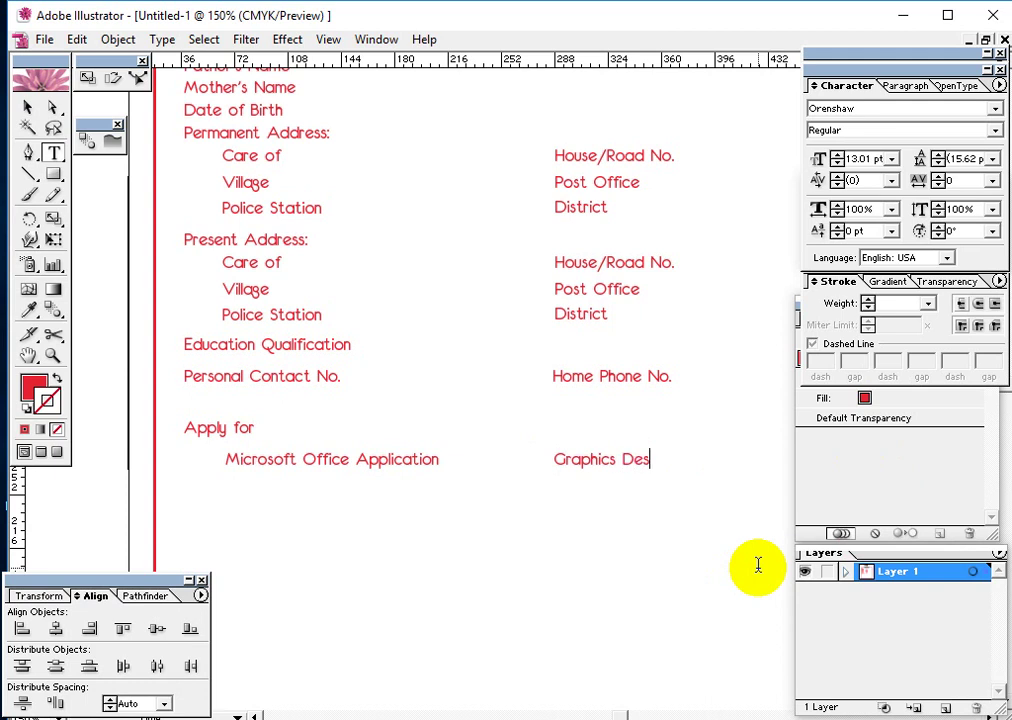
type("ign")
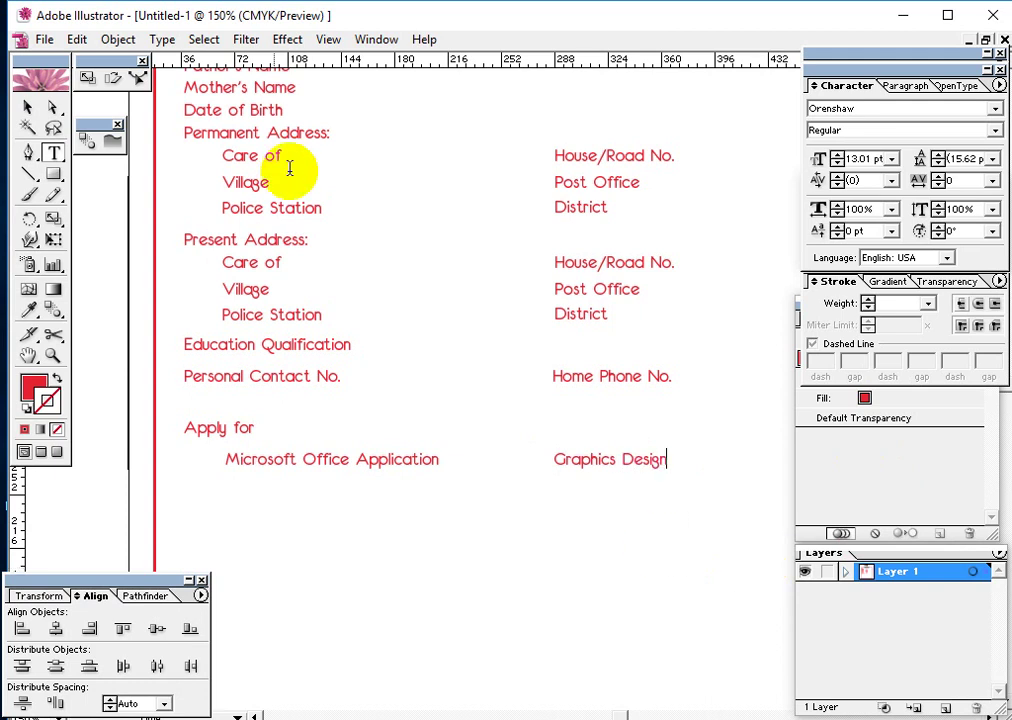
left_click(27, 107)
Step: Duplicate the Microsoft Office Application and Graphics Design row three times below itself at even spacing
left_click_drag(320, 470, 322, 468)
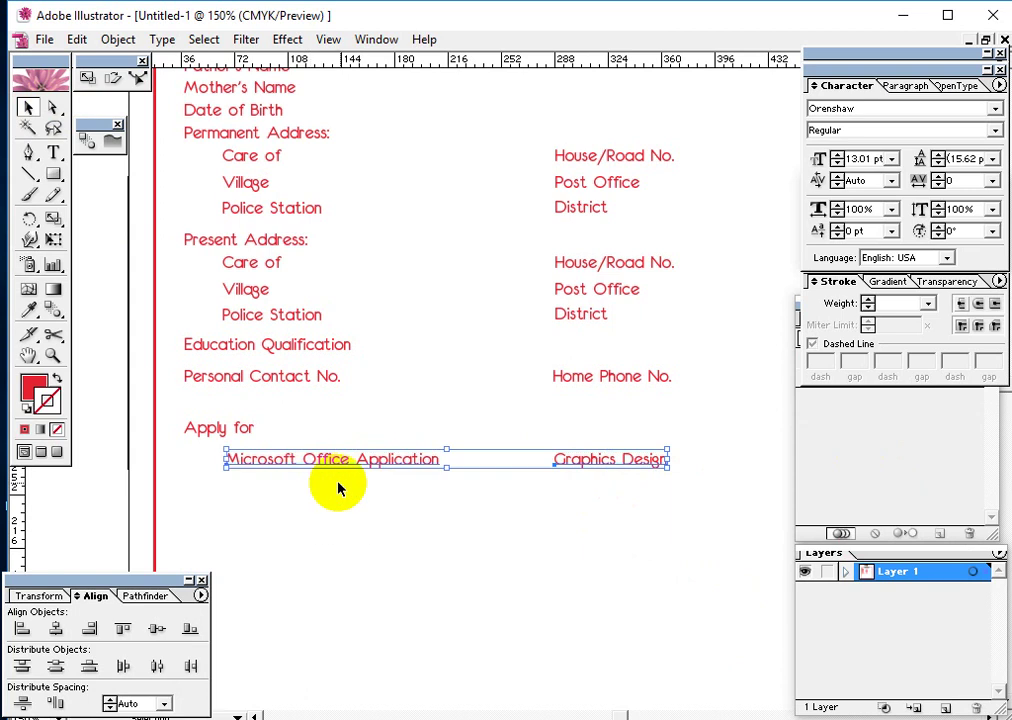
left_click_drag(407, 463, 404, 490)
key("ctrl+d")
key("ctrl+d")
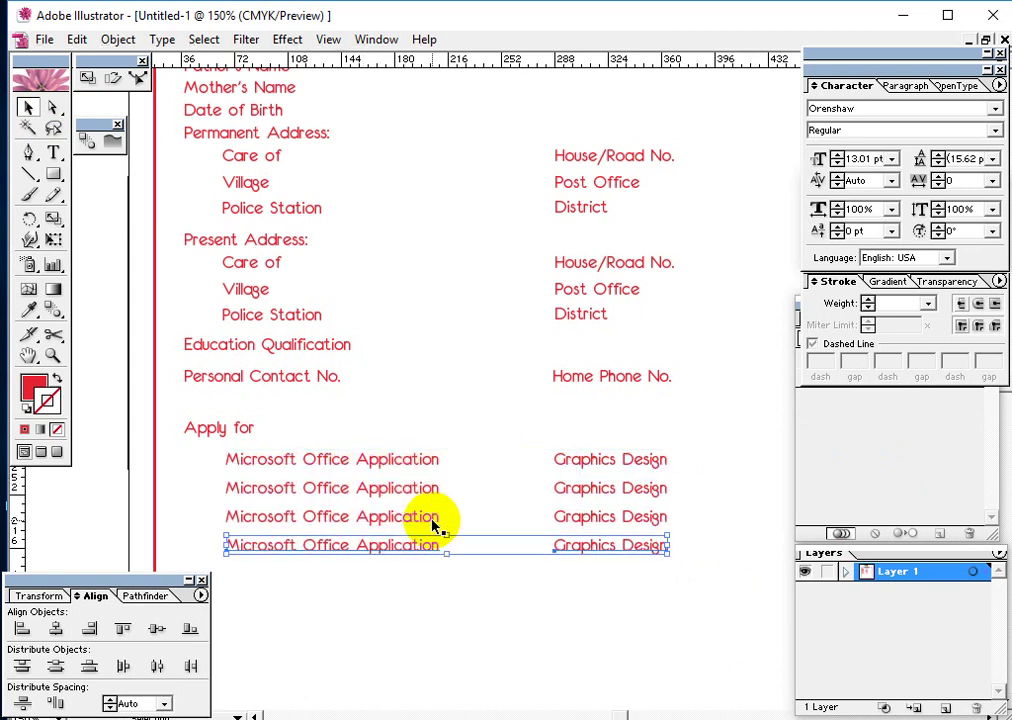
Step: Replace the Microsoft Office Application text in the second course row with "Computer Hardware"
key("t")
double_click(390, 487)
triple_click(240, 485)
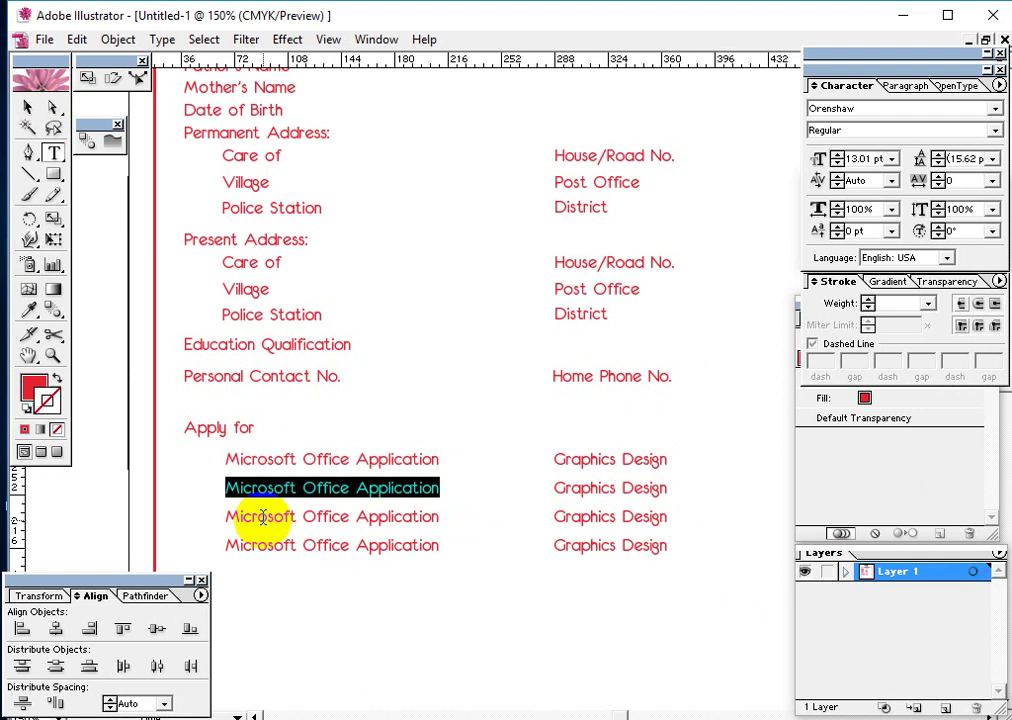
type("Computer Ho")
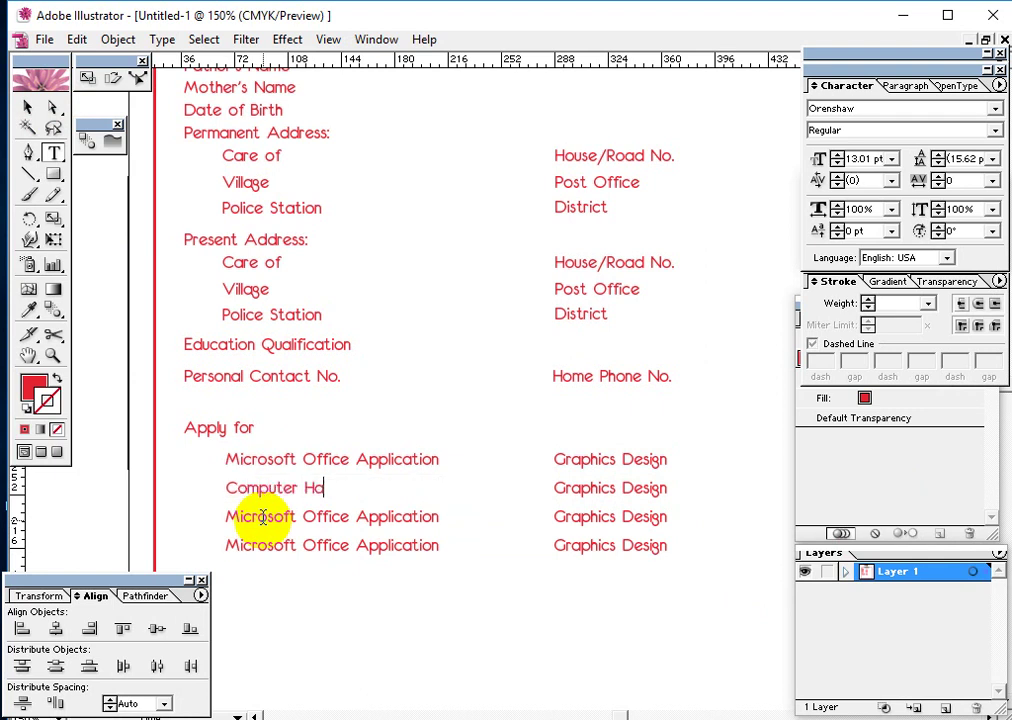
key("BackSpace")
type("ardware")
Step: Replace the Graphics Design text beside Computer Hardware with a course name starting with "Ne"
triple_click(597, 486)
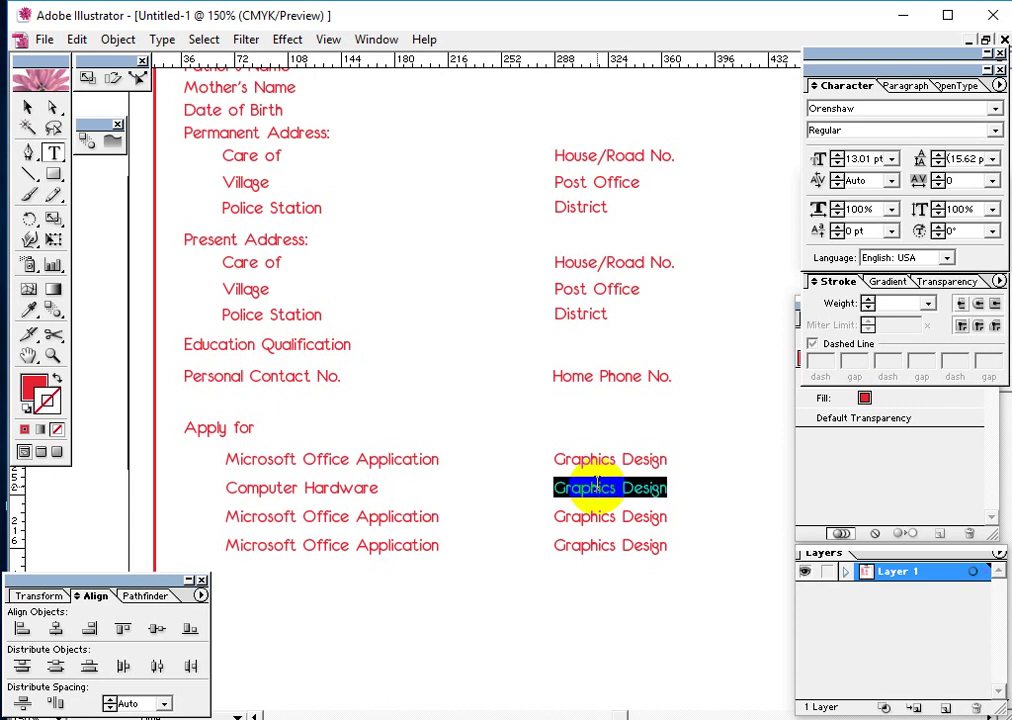
type("Ne")
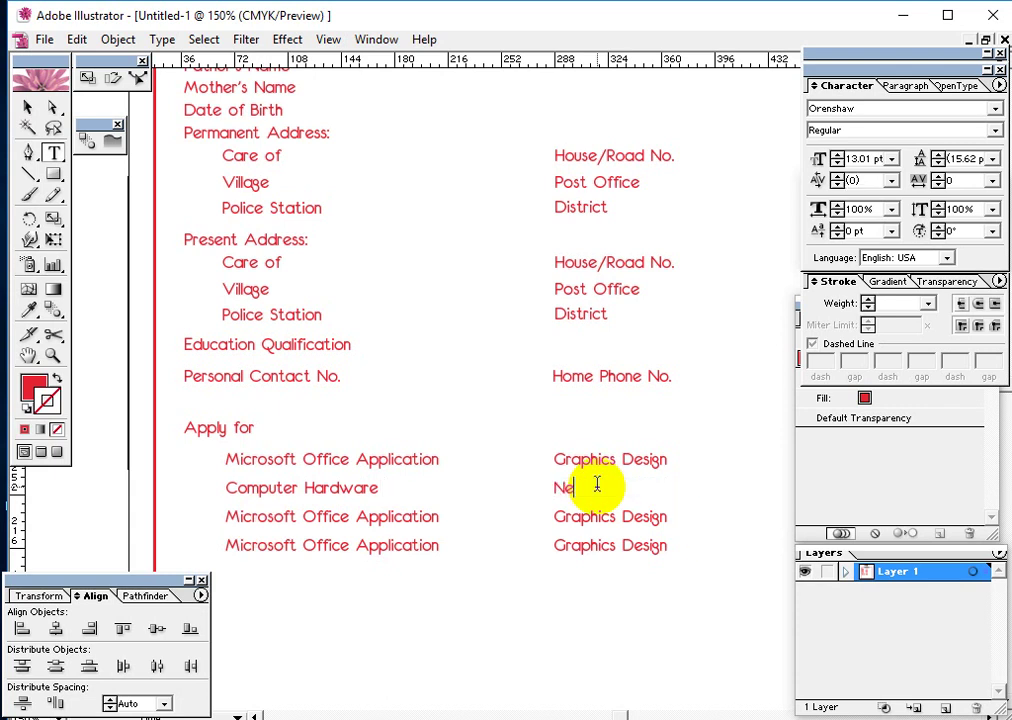
Step: Complete the second-row entry under Apply for as "Netwroking" and change the third row's first-column entry to "Web Design"
type("tworking")
triple_click(412, 516)
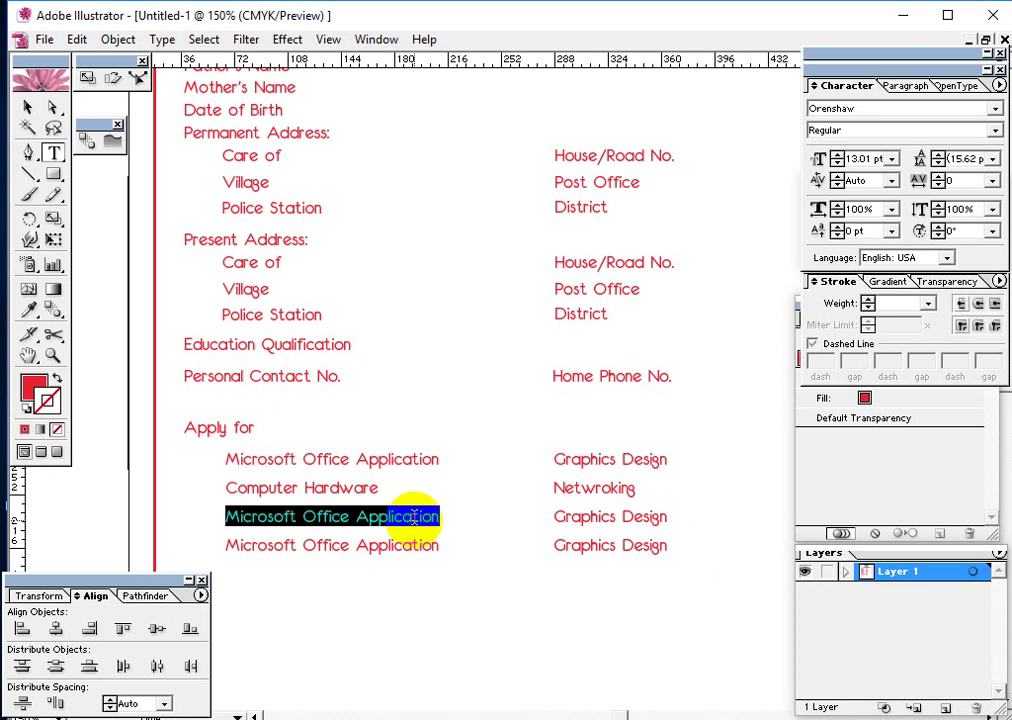
type("Web")
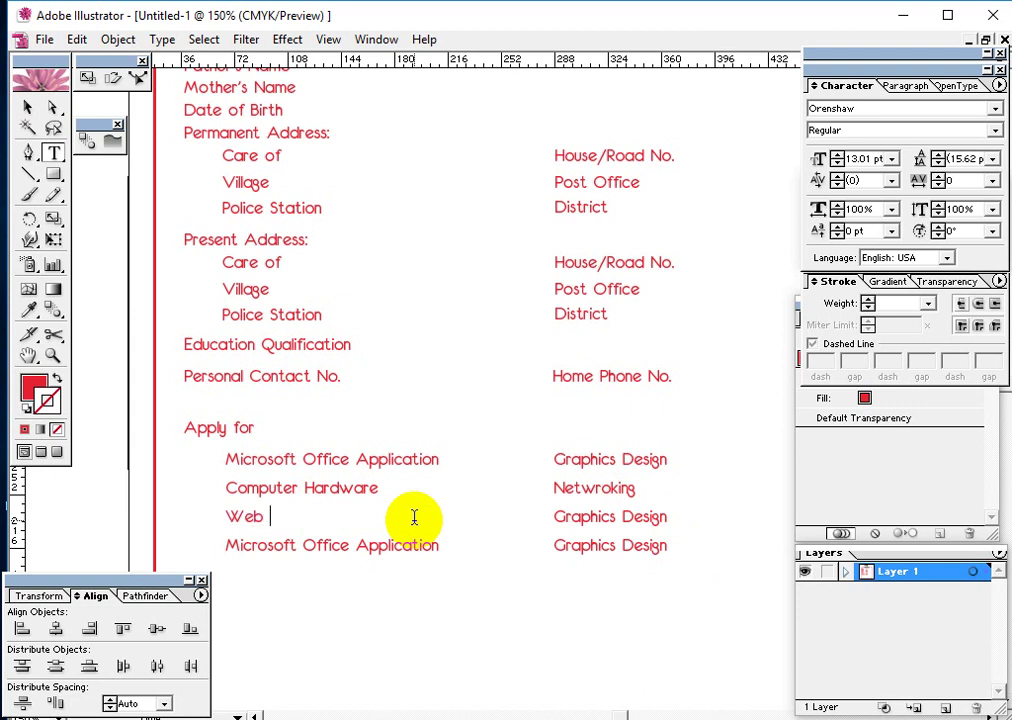
type(" Design")
Step: Replace "Graphics Design" in the third row under Apply for with "Apps Development"
triple_click(582, 518)
type("App")
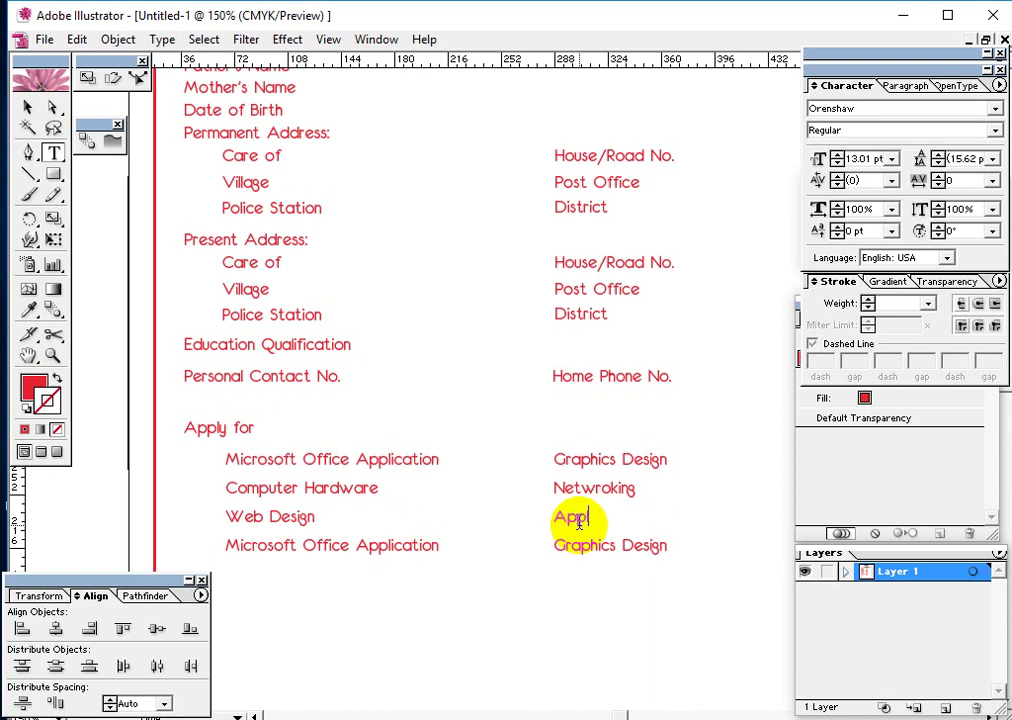
type("s Development")
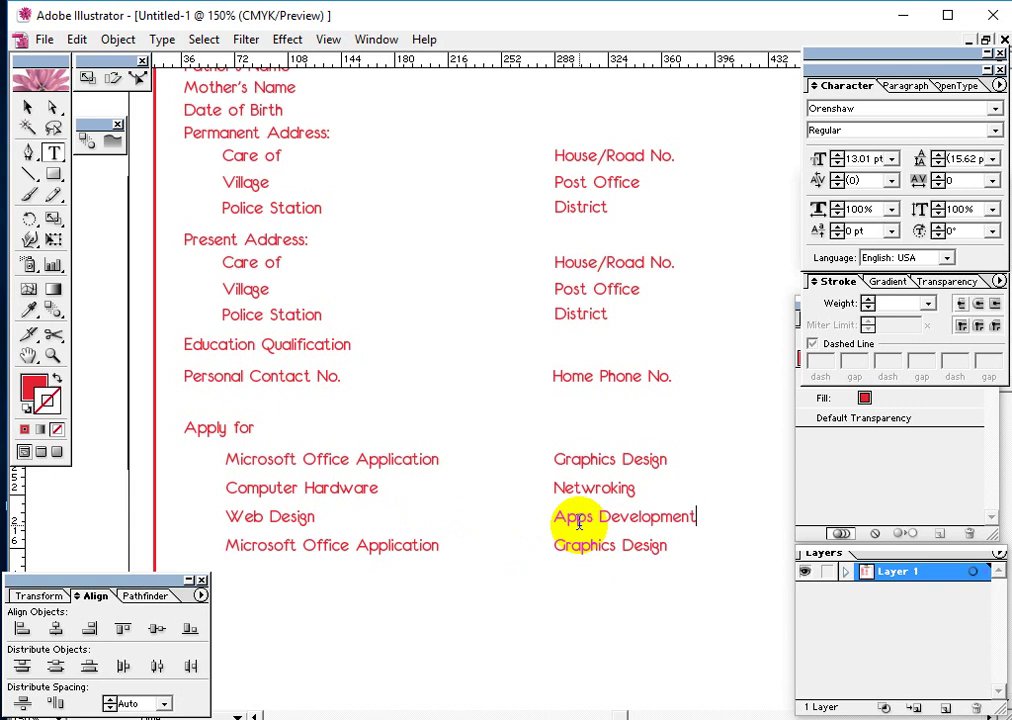
left_click(27, 107)
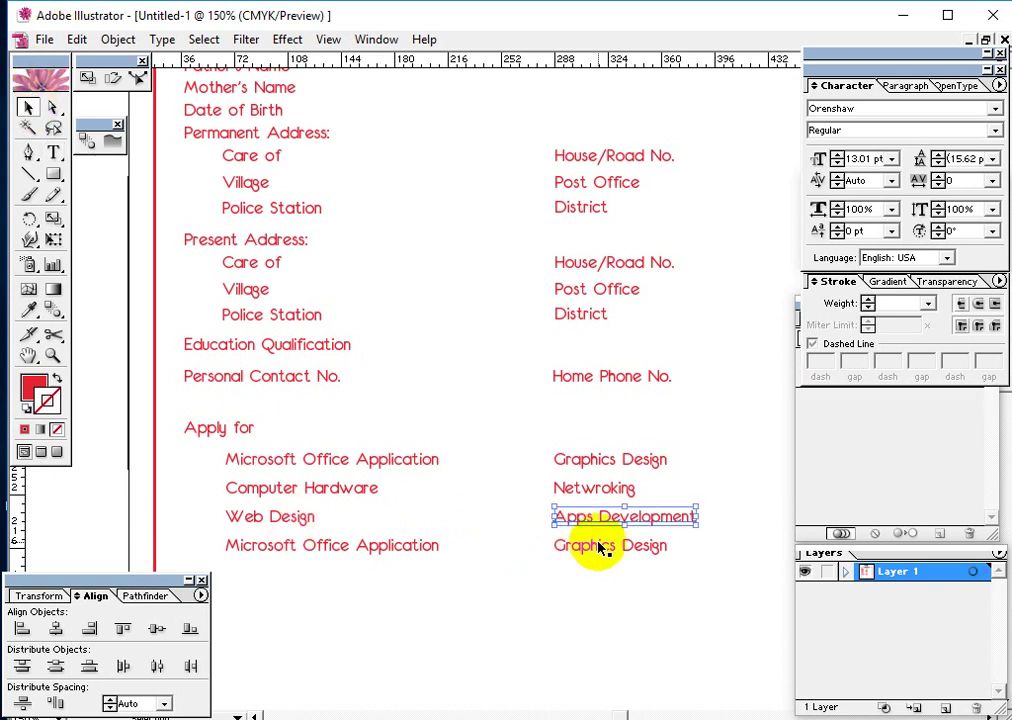
Step: Replace "Microsoft Office Application" in the fourth row under Apply for with "Spoken English"
left_click_drag(655, 583, 252, 545)
double_click(271, 548)
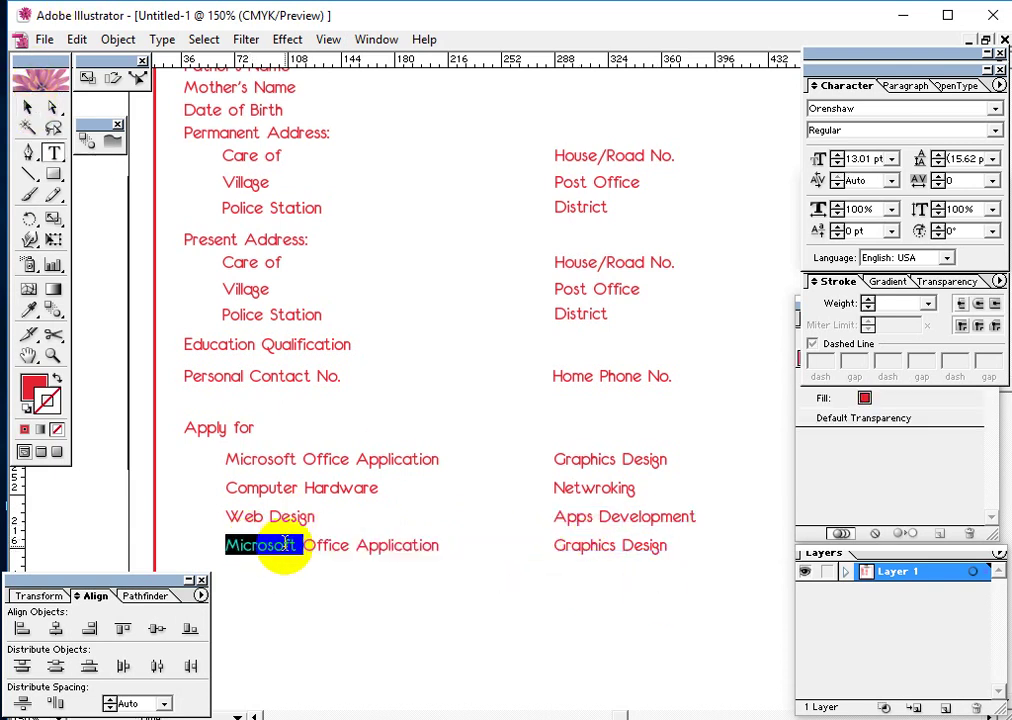
key("ctrl+shift+Right")
key("ctrl+shift+Right")
type("Spo")
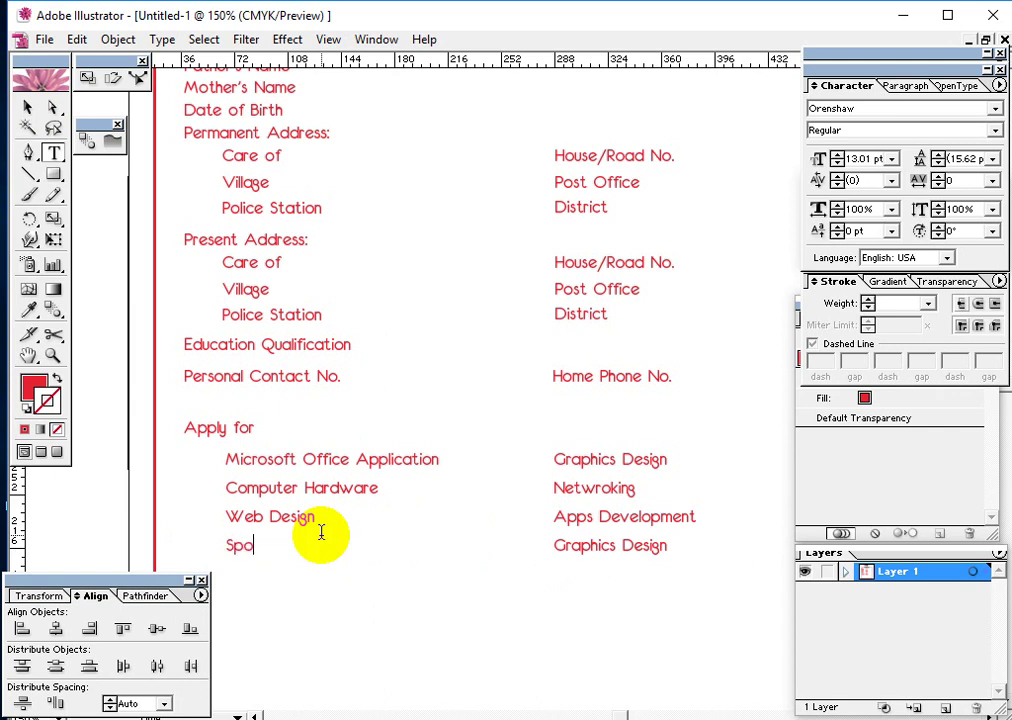
type("ken English")
Step: Replace "Graphics Design" in the fourth row under Apply for with "Tally"
triple_click(571, 549)
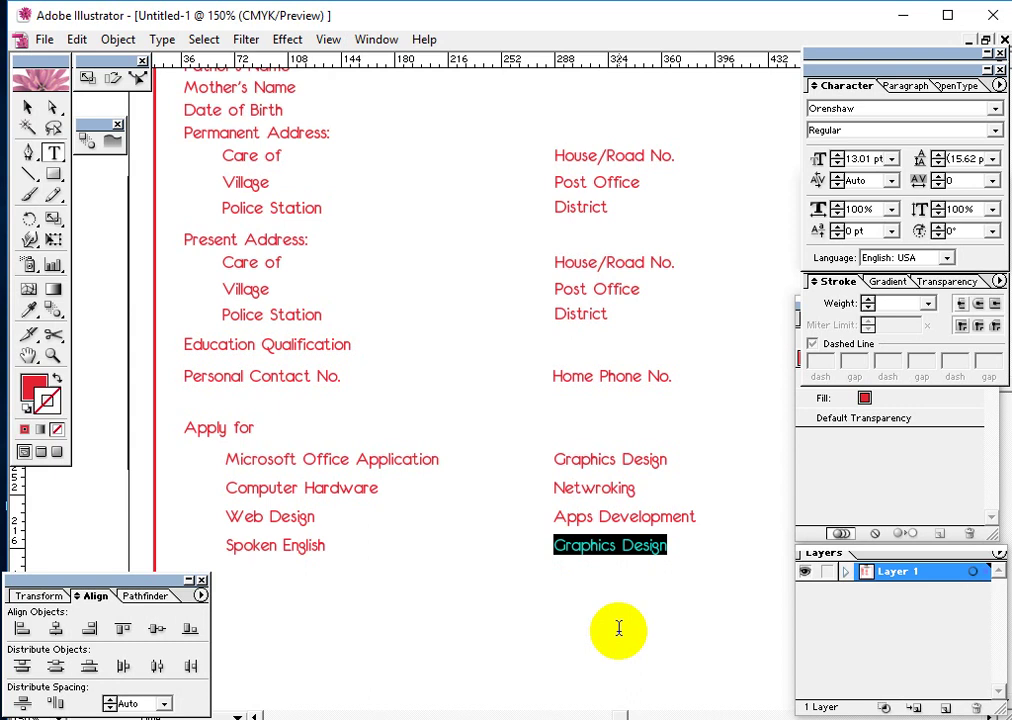
type("Tal")
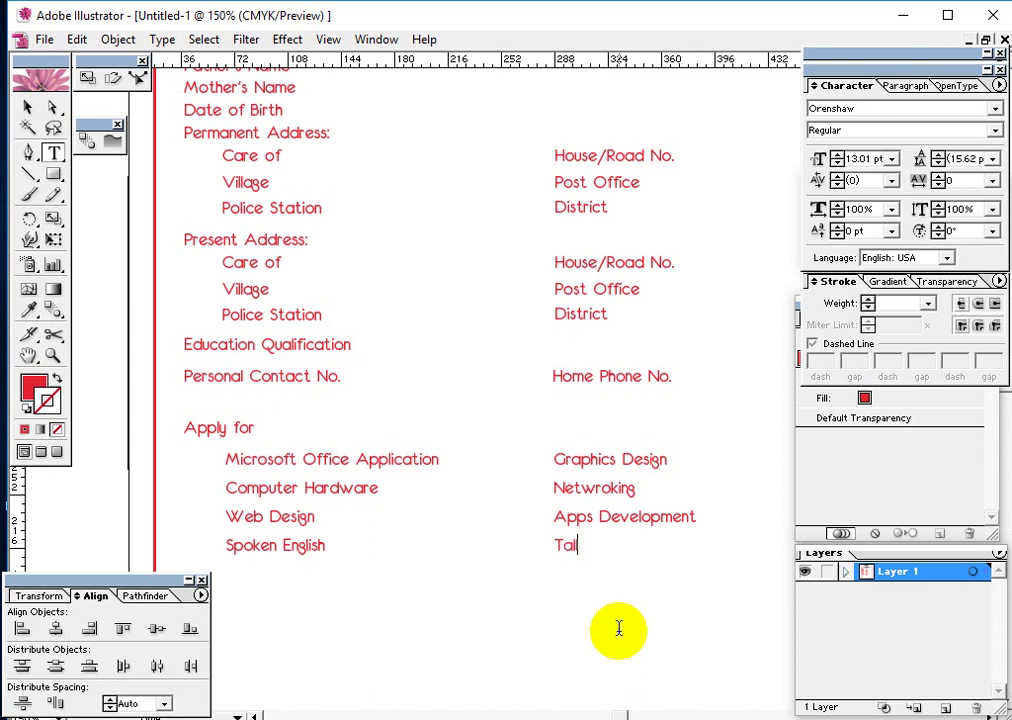
type("l")
key("BackSpace")
type("ly")
left_click(27, 107)
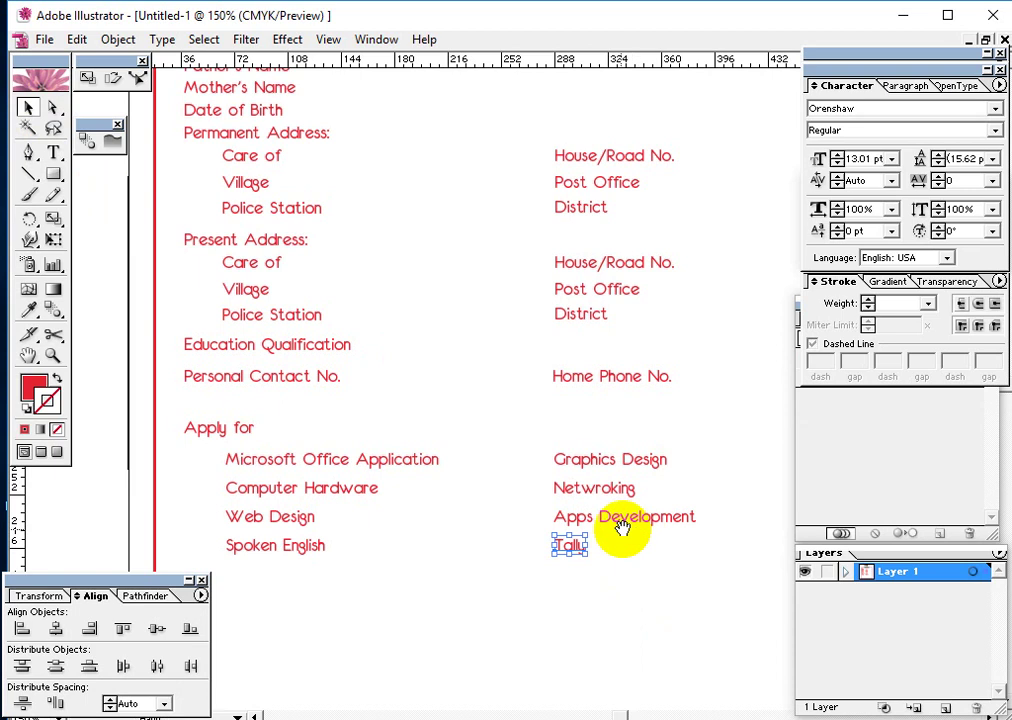
Step: Copy the "Apply for" heading below the course list and change the copy's text to "Payment Details"
left_click_drag(622, 528, 605, 275)
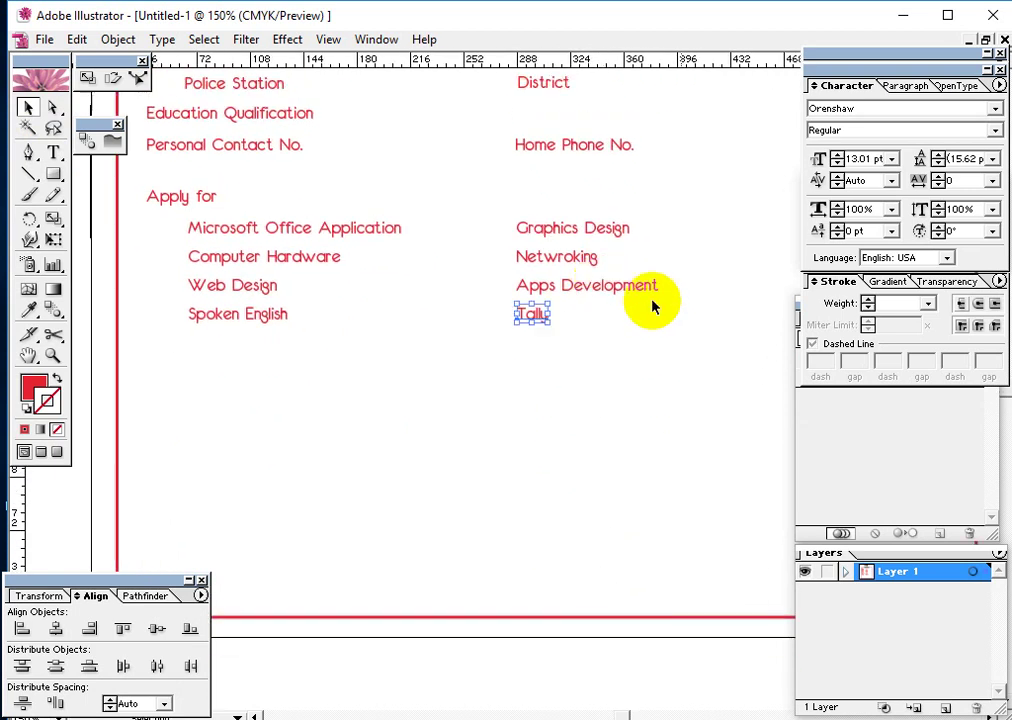
left_click(168, 195)
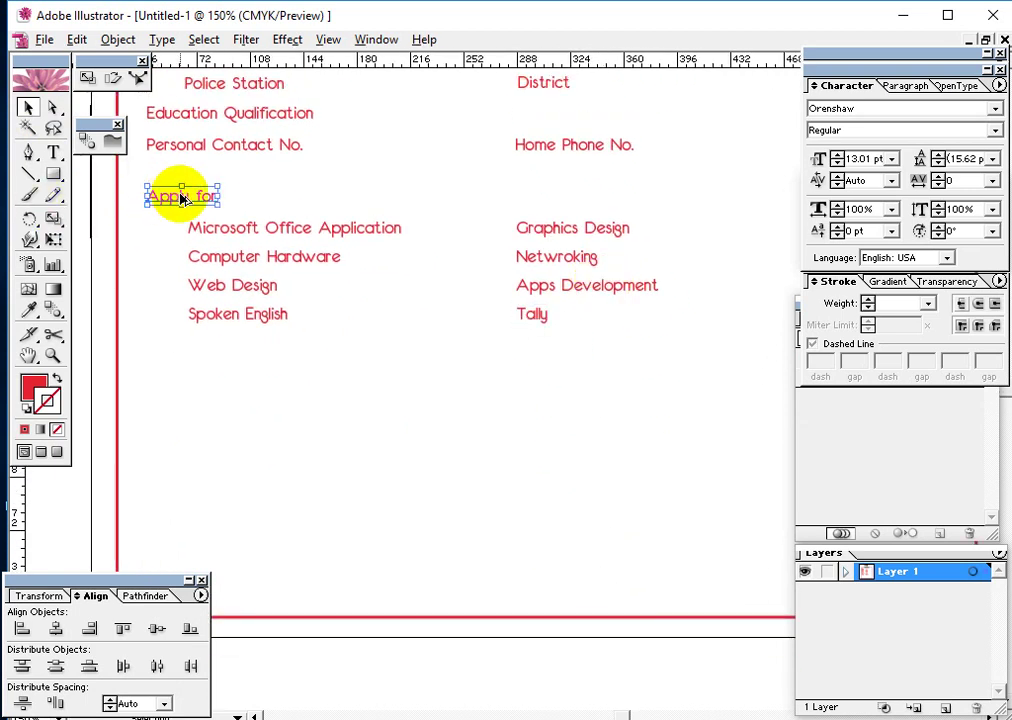
left_click_drag(180, 198, 247, 402)
type("tP")
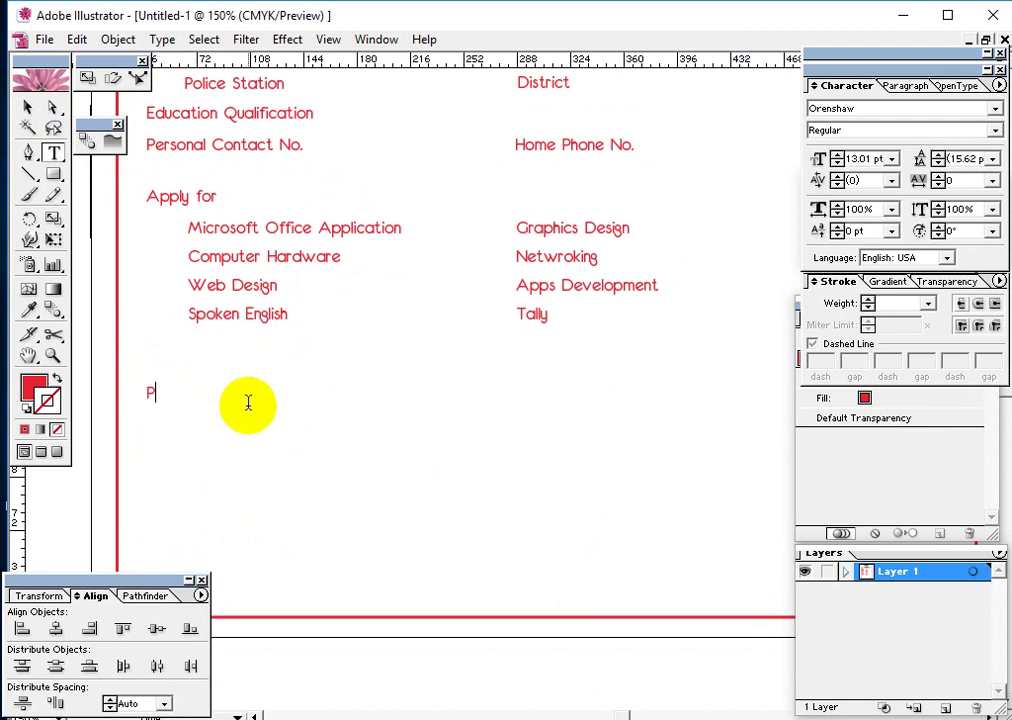
type("ayment Details")
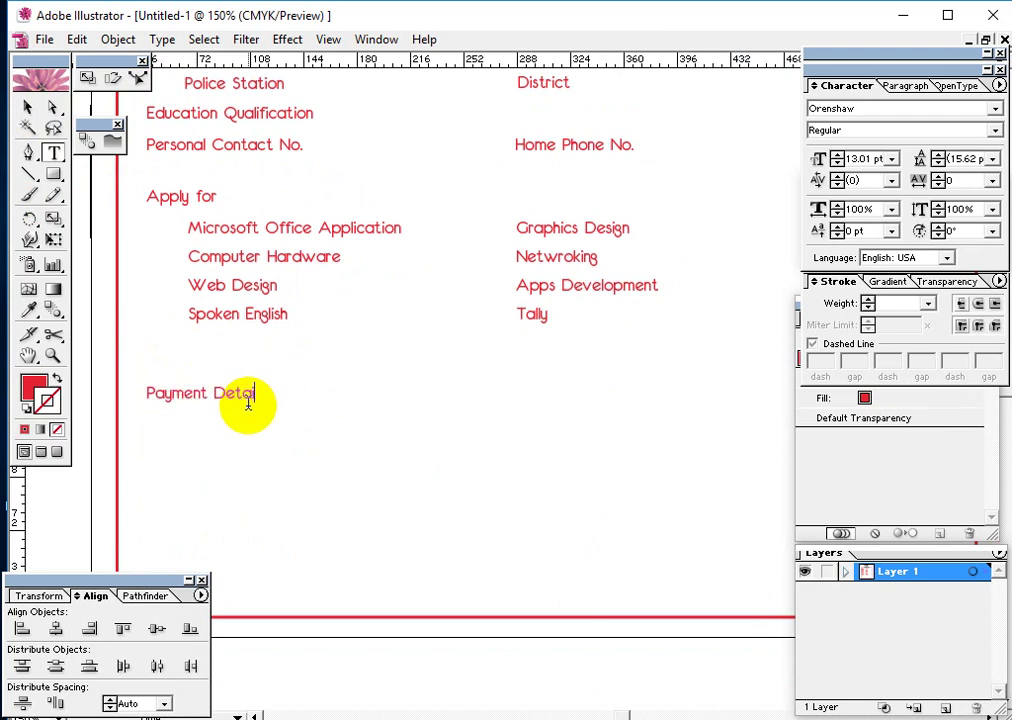
left_click(28, 107)
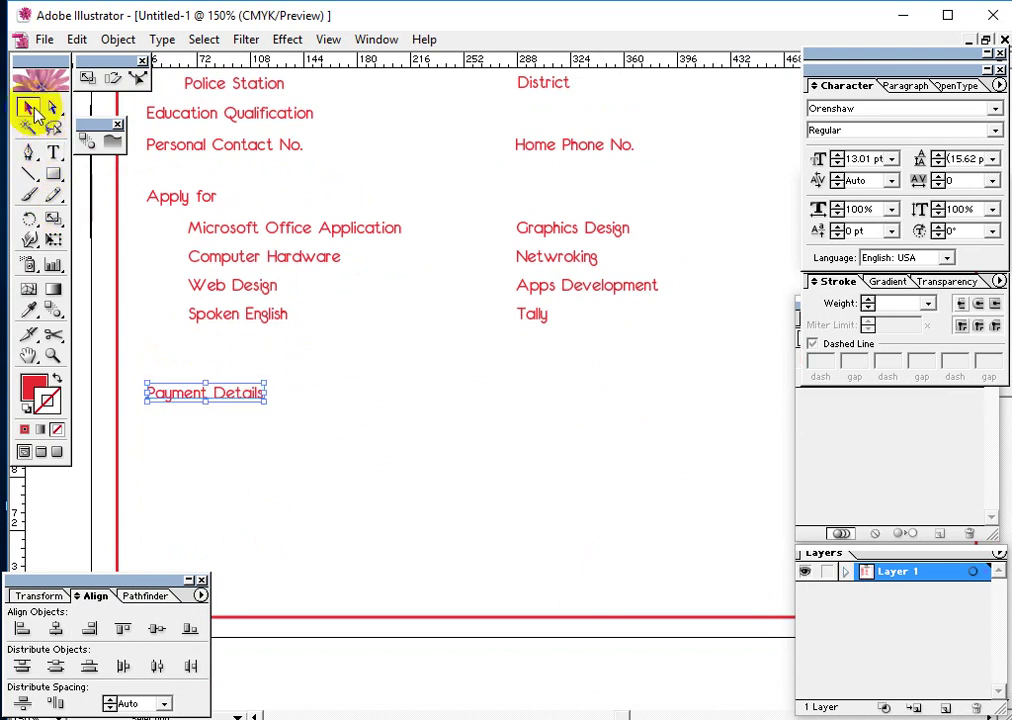
Step: Duplicate the eight course entries below the Payment Details heading and change the copied "Microsoft Office Application" to "Course Fee"
left_click_drag(262, 378, 288, 458)
key("t")
double_click(289, 425)
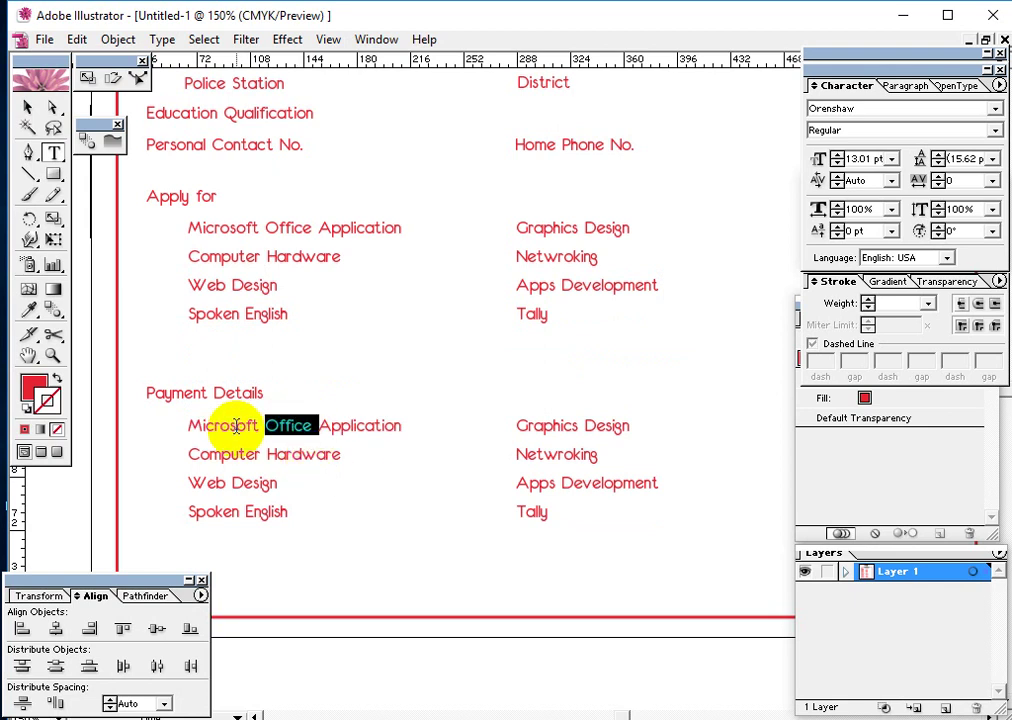
left_click_drag(178, 424, 413, 427)
type("F")
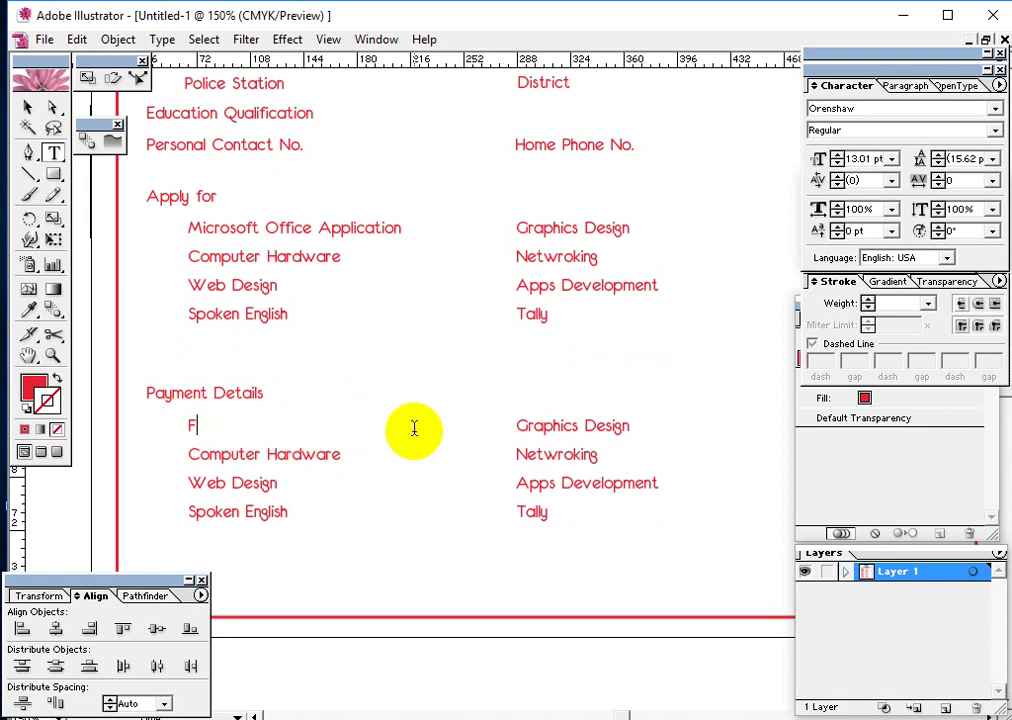
type("Course Fee")
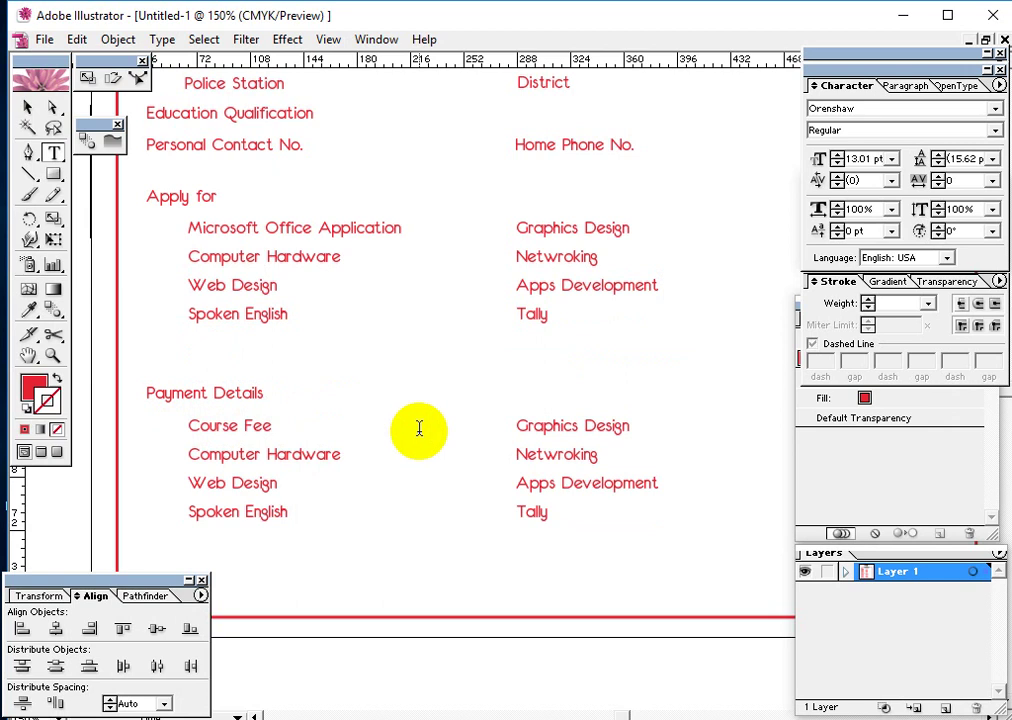
Step: Replace "Graphics Design" in the first row under Payment Details with "Duration"
double_click(538, 426)
triple_click(538, 426)
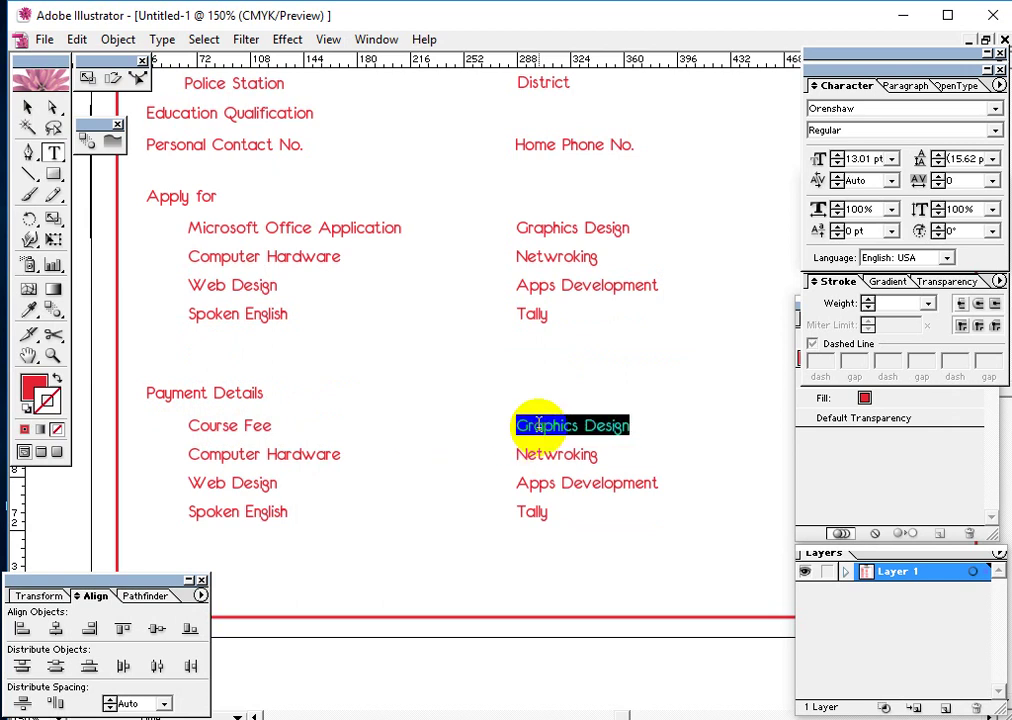
type("D")
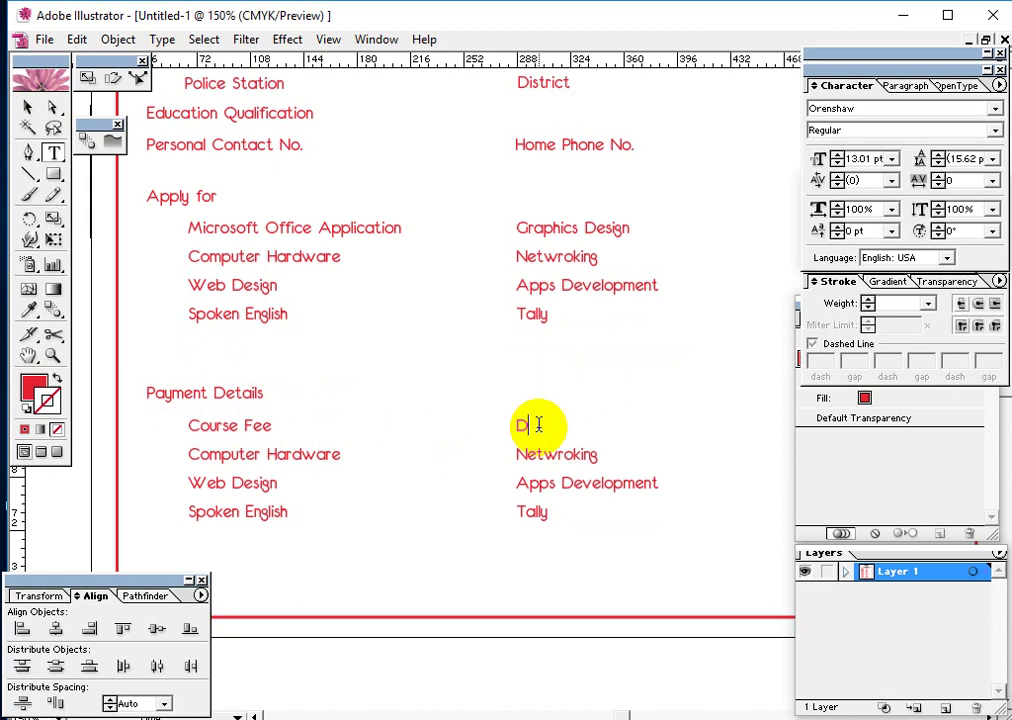
type("uration")
Step: Replace "Computer Hardware" in the second row under Payment Details with "Fee Payable"
double_click(238, 458)
left_click_drag(238, 458, 301, 513)
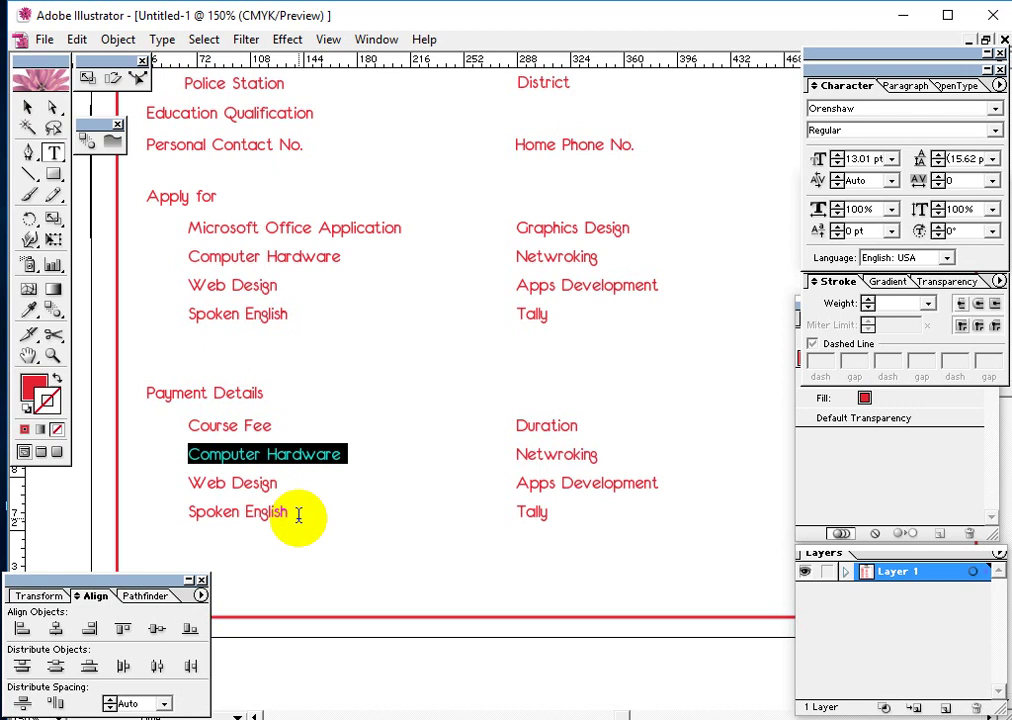
type("Fee Pa")
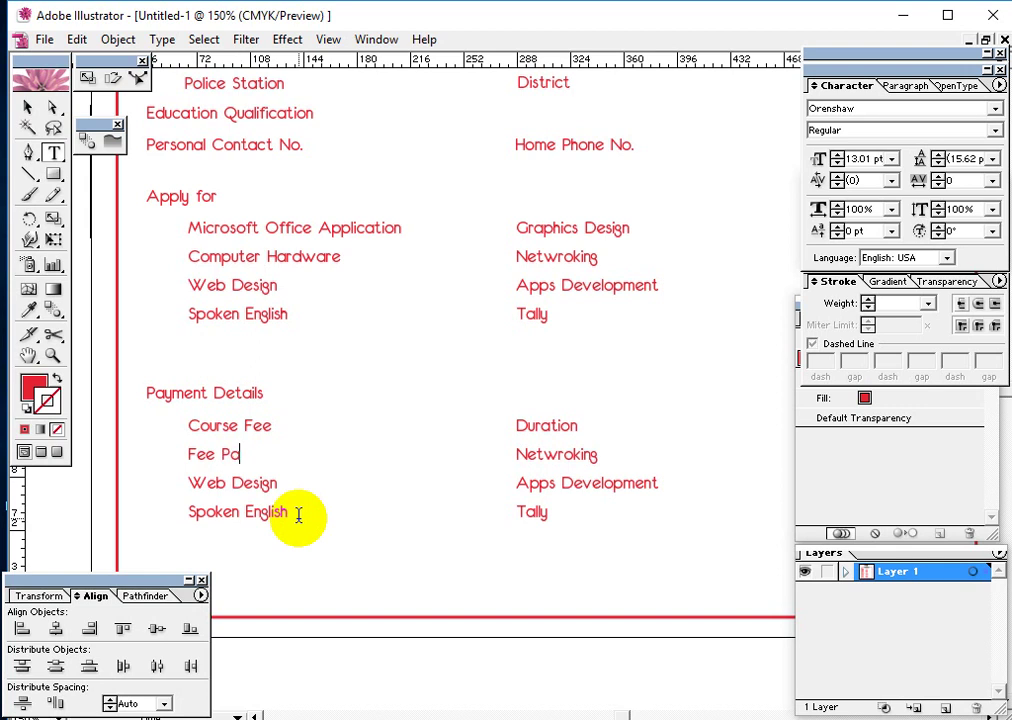
key("BackSpace")
key("BackSpace")
type("Po")
type("y")
type("able")
Step: Replace "Netwroking" in the second row under Payment Details with "Paid Amount"
double_click(558, 454)
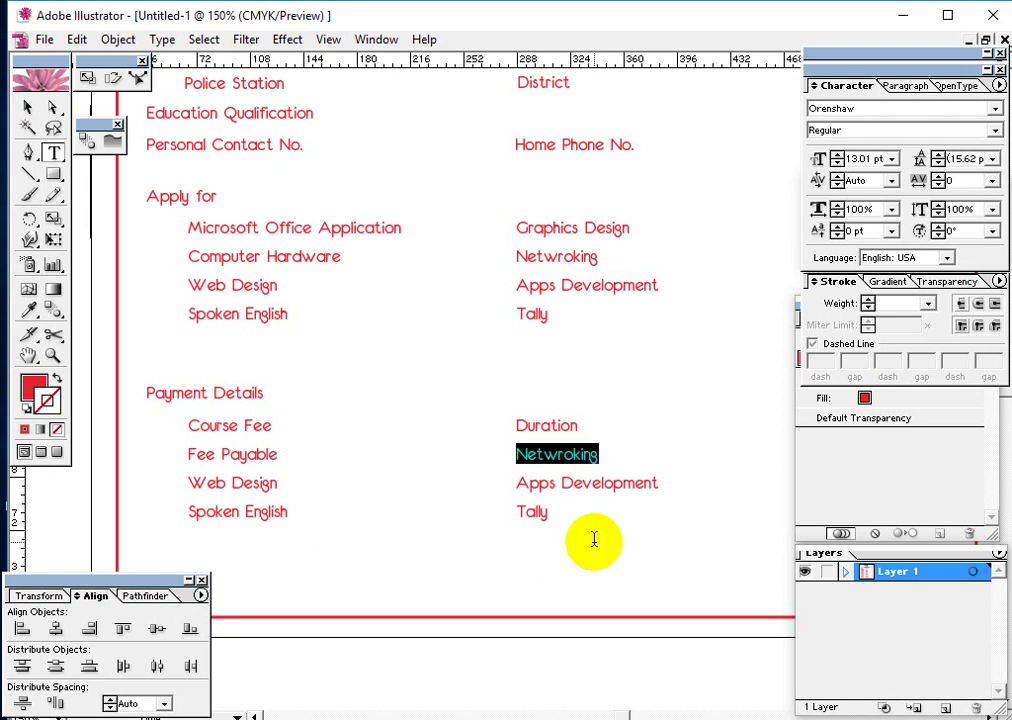
type("Prai")
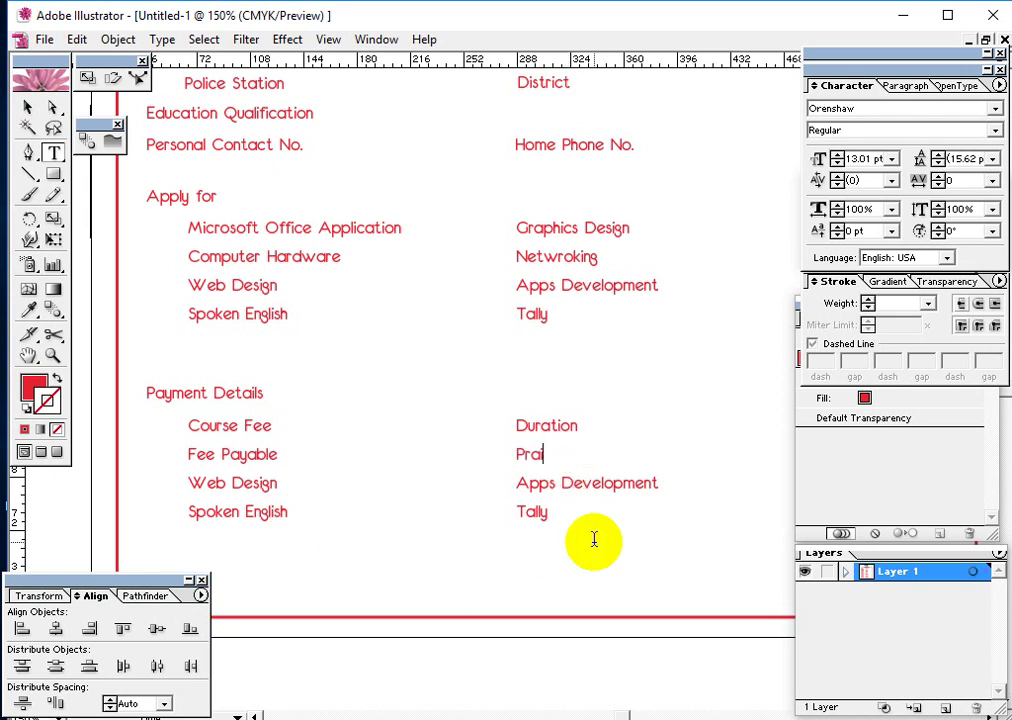
key("BackSpace")
key("BackSpace")
type("aid Amount")
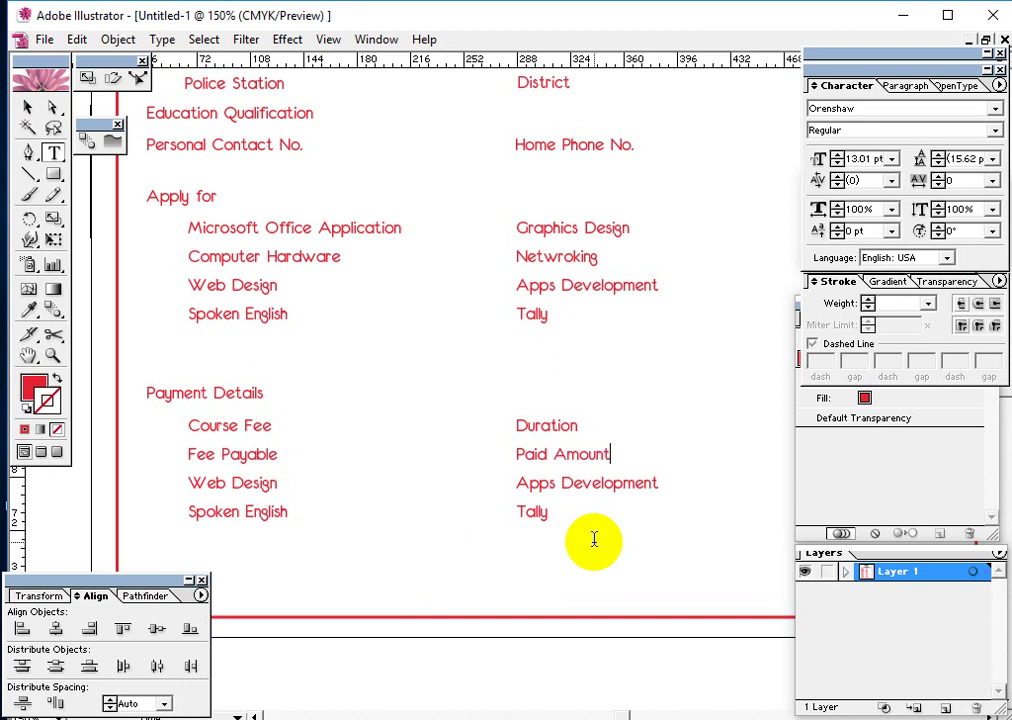
Step: Replace "Web Design" in the third row under Payment Details with "Total Dues"
triple_click(247, 488)
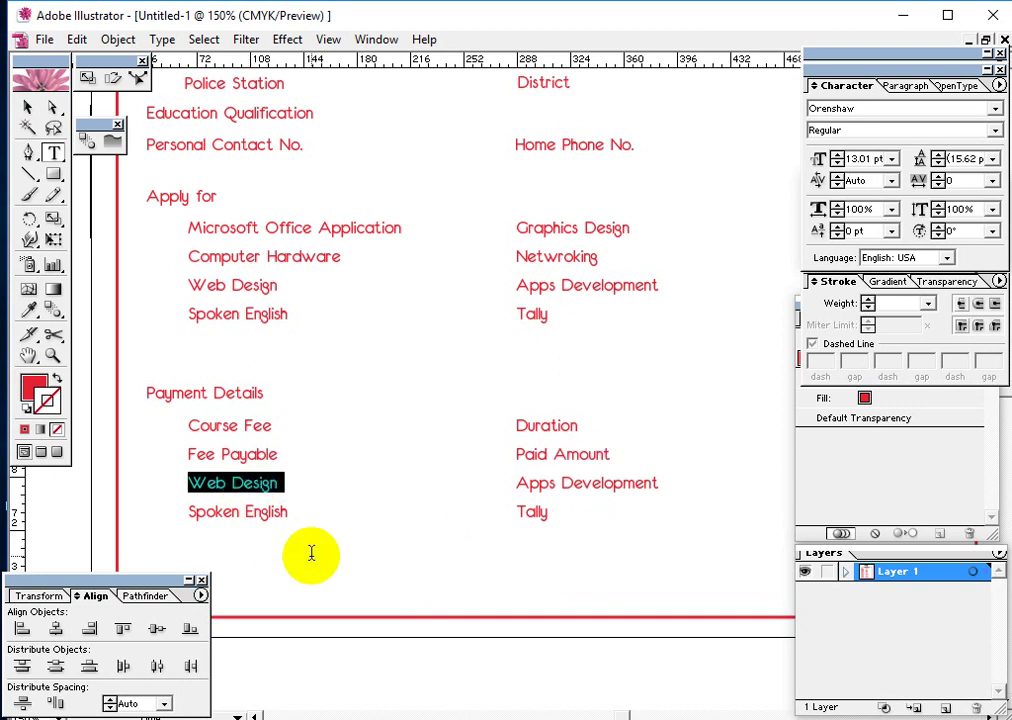
type("To")
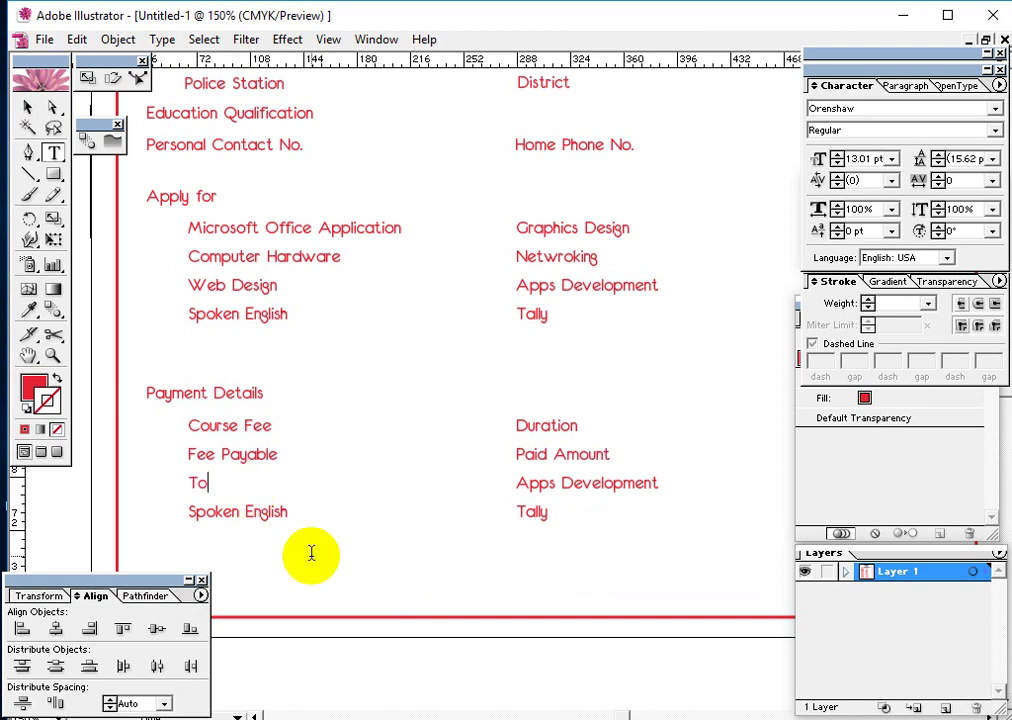
type("tal Dues")
Step: Replace "Apps Development" in the third row under Payment Details with "Due Date"
triple_click(549, 483)
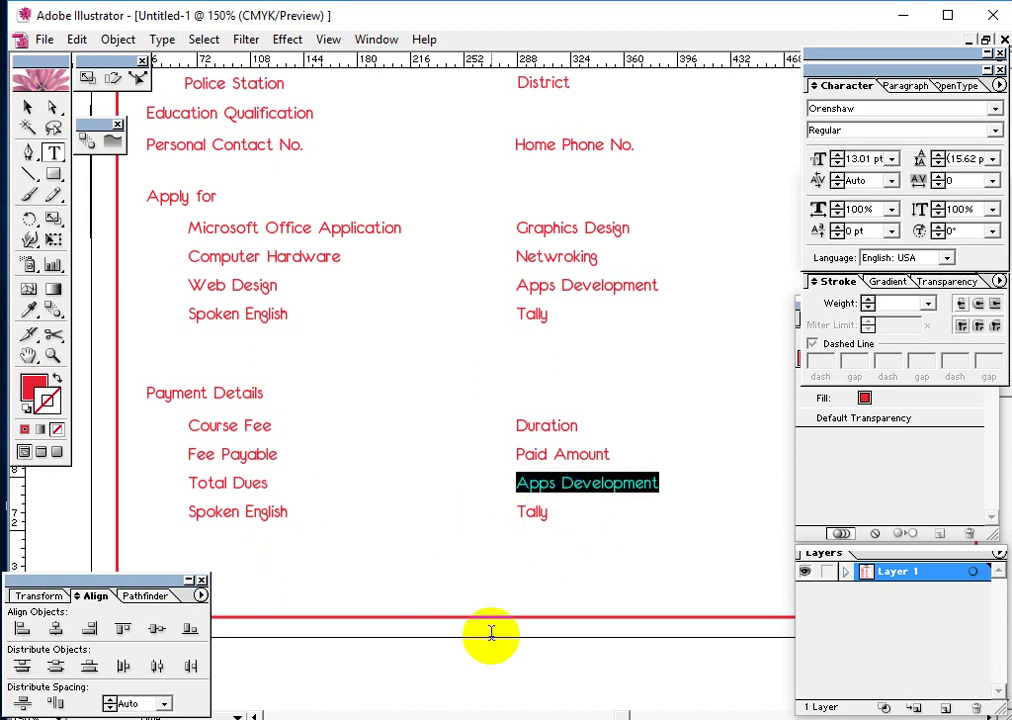
type("Ne")
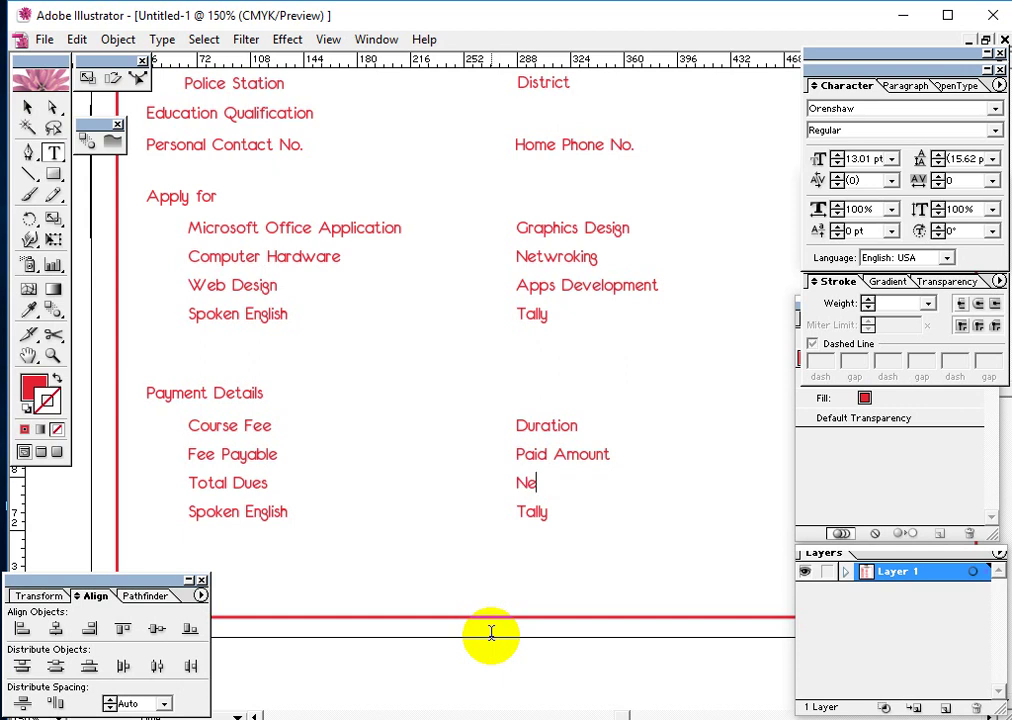
key("BackSpace")
key("BackSpace")
type("Due Do")
type("y")
key("BackSpace")
key("BackSpace")
type("ate")
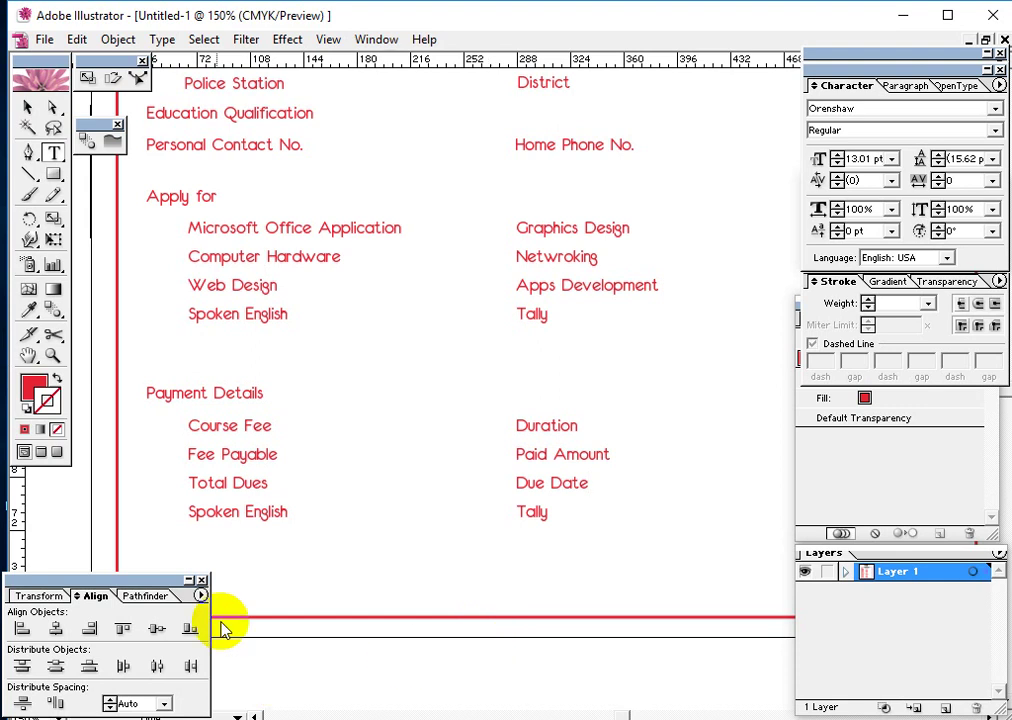
left_click(27, 107)
Step: Replace "Spoken English" in the fourth row under Payment Details with "Class Schedule"
left_click(246, 515)
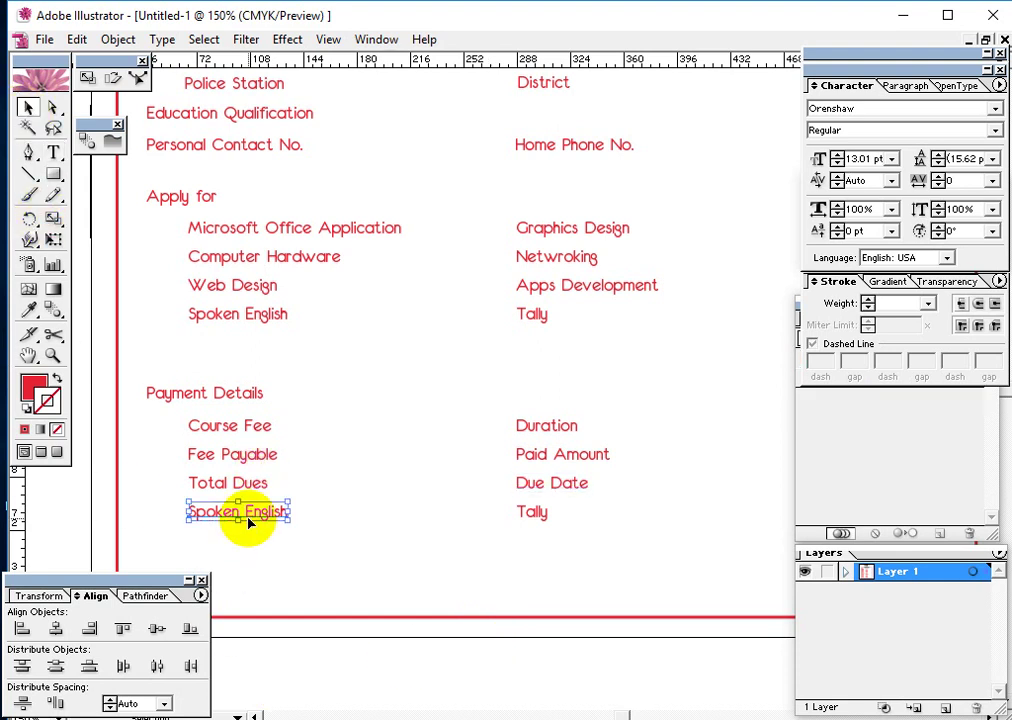
left_click(537, 515, "shift")
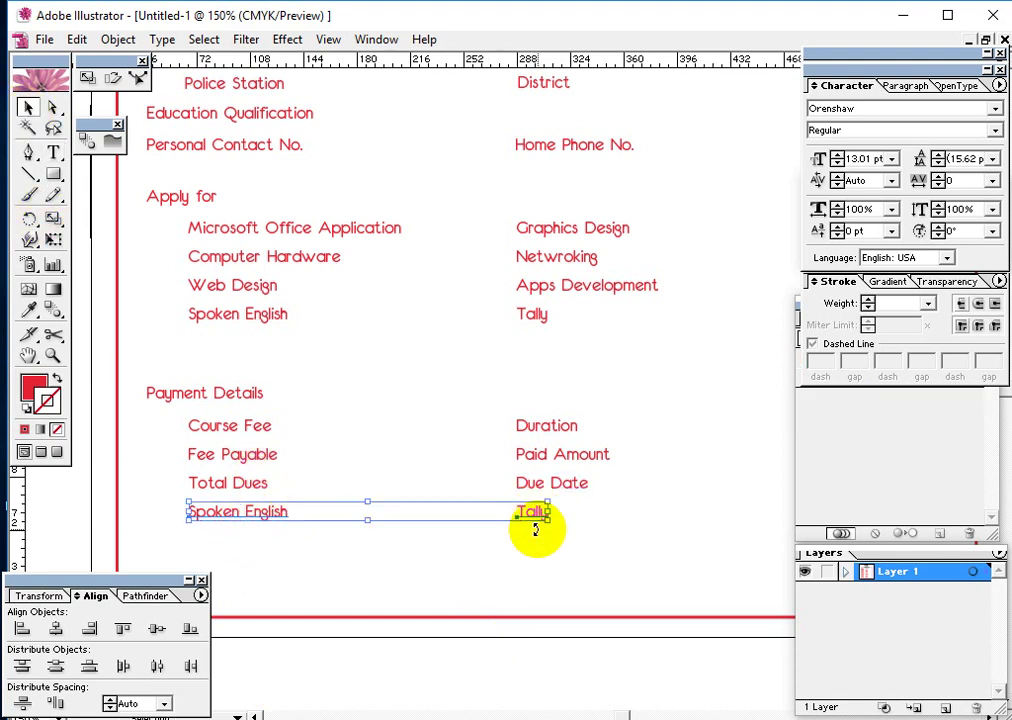
double_click(255, 510)
double_click(258, 513)
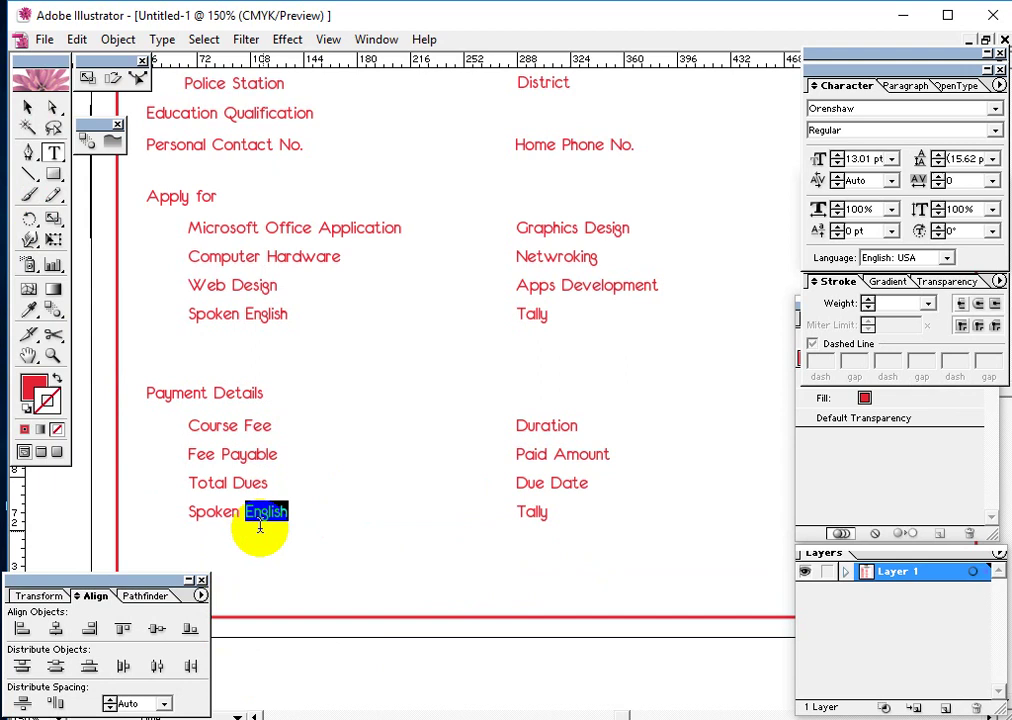
left_click(195, 512)
left_click_drag(198, 514, 454, 530)
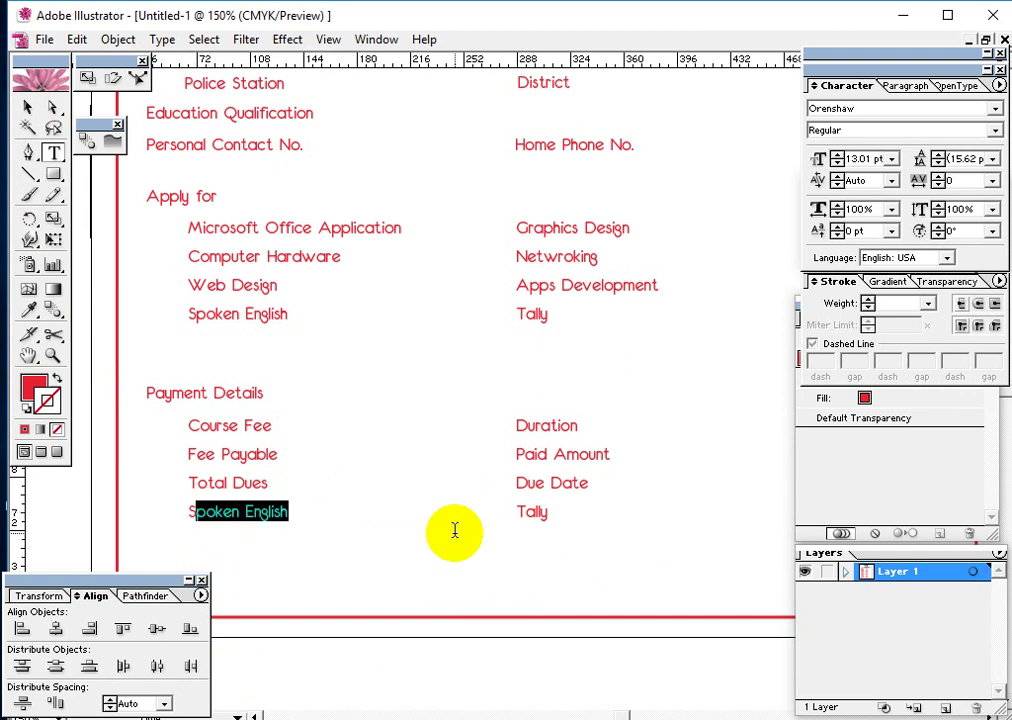
key("BackSpace")
key("BackSpace")
type("Class ")
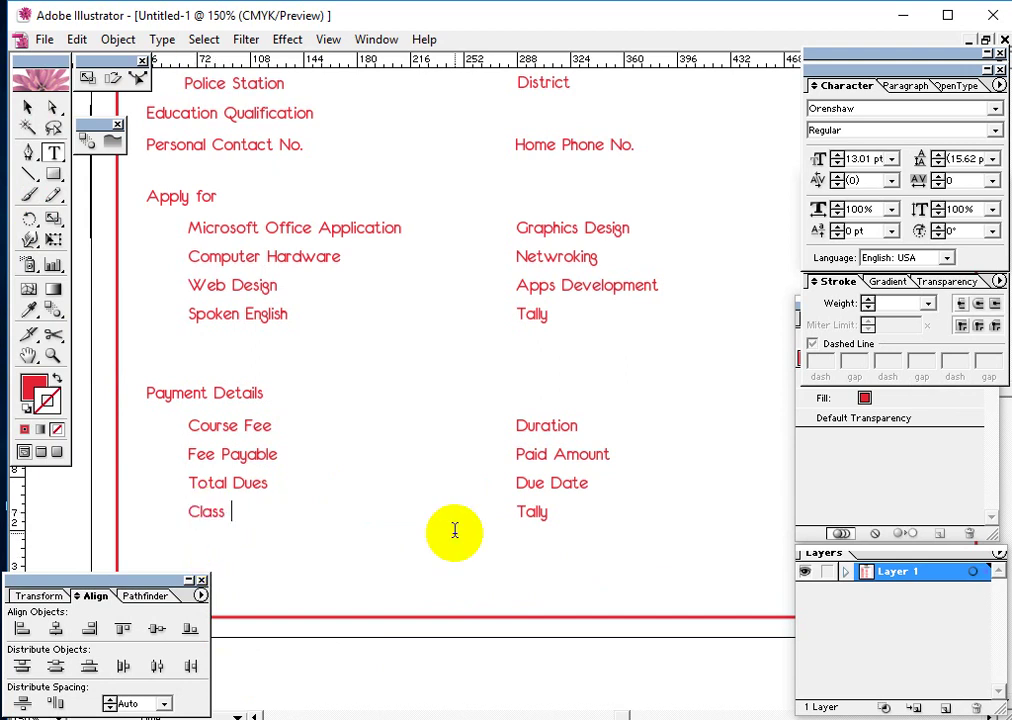
type("Schedule")
Step: Replace "Tally" in the fourth row under Payment Details with "Batch No."
double_click(532, 512)
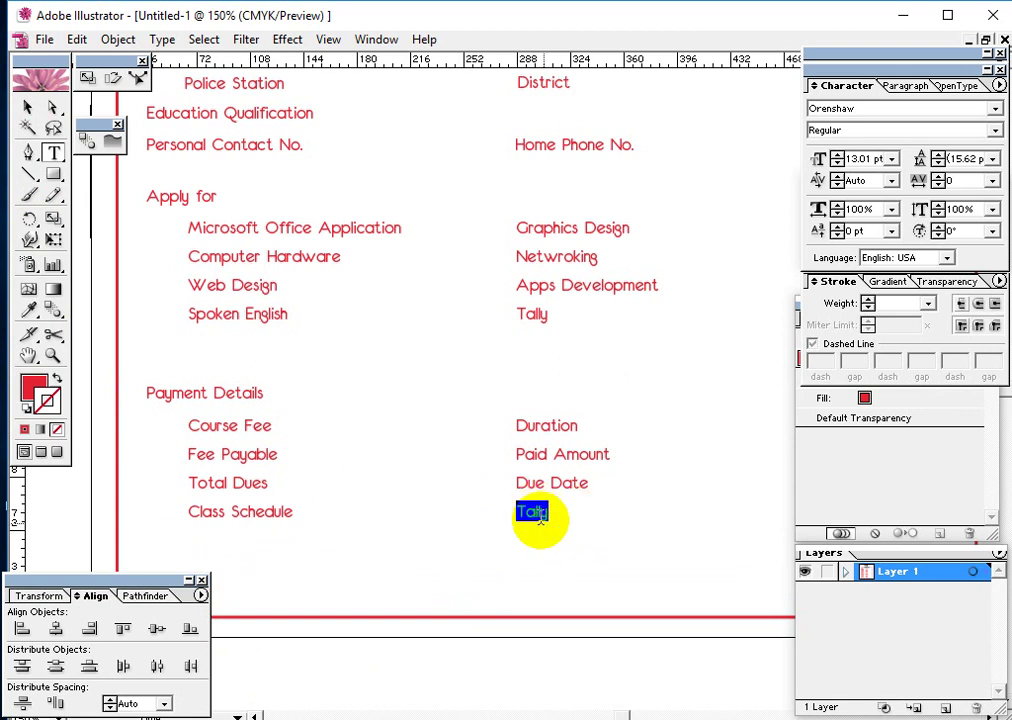
type("Batch No.")
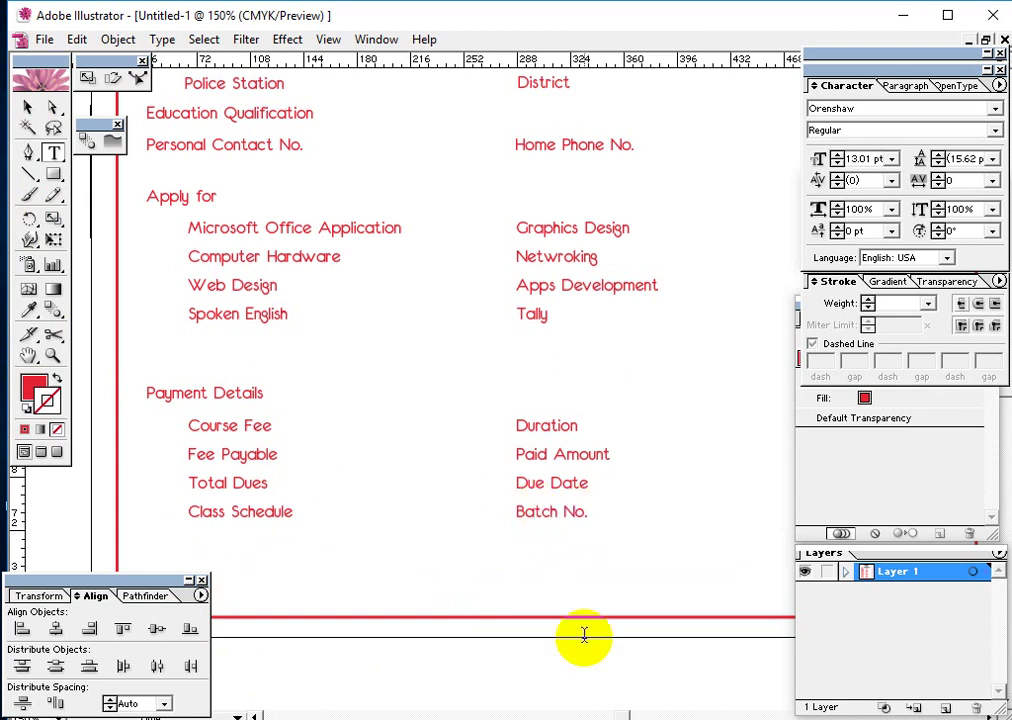
left_click(28, 106)
Step: Duplicate the "Class Schedule" and "Batch No." labels straight down to just above the form's lower red border
left_click_drag(630, 466, 628, 386)
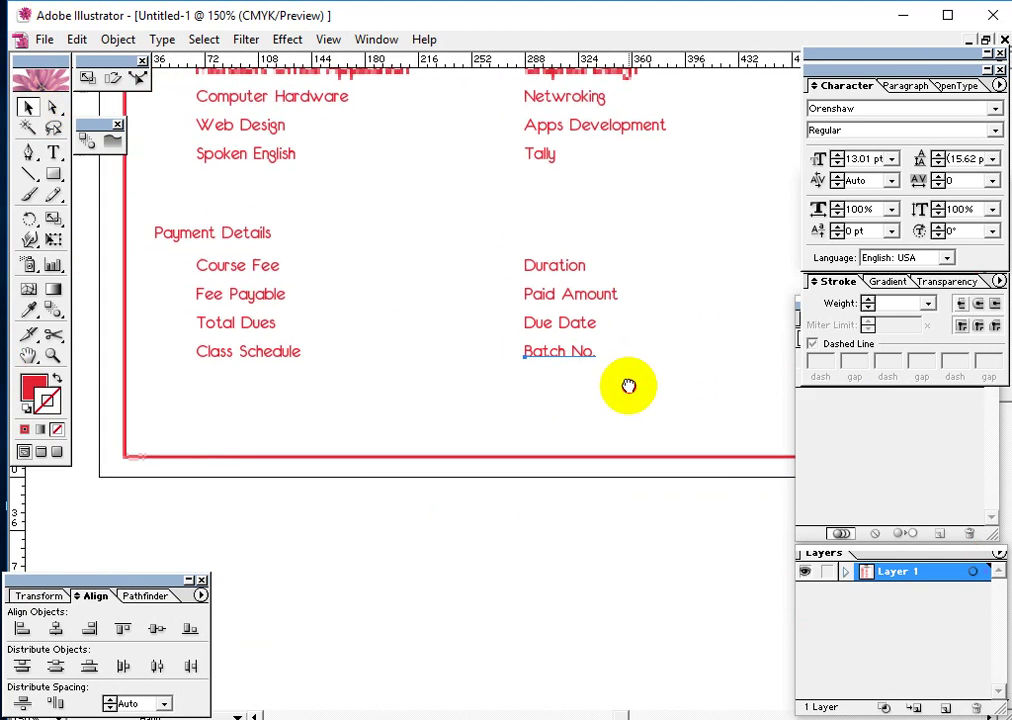
left_click(283, 354, "shift")
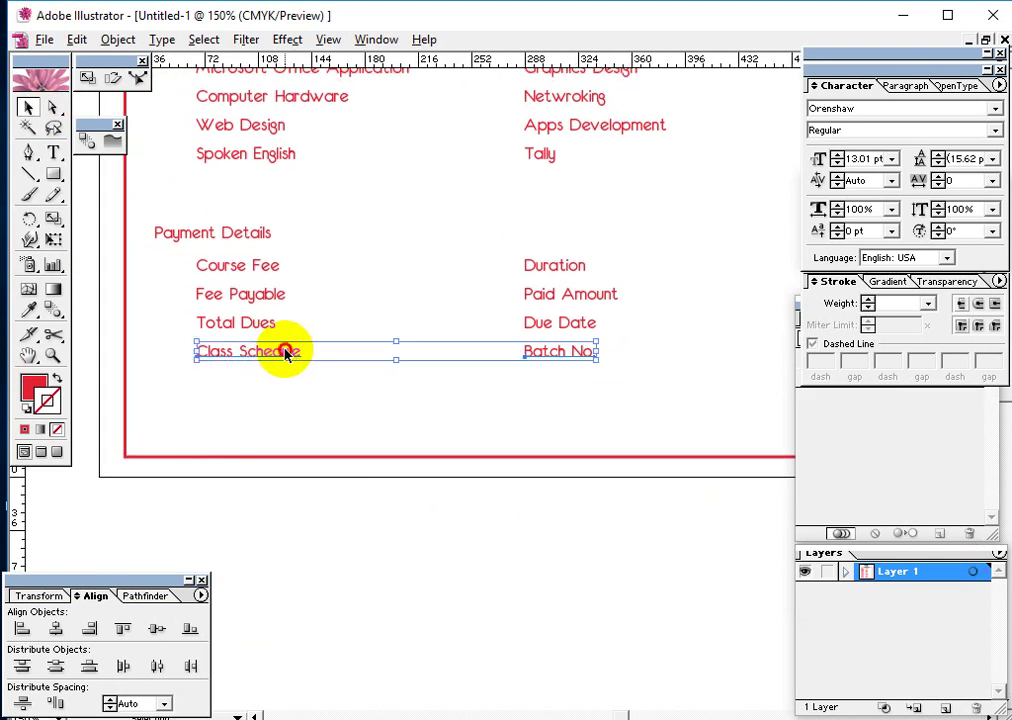
left_click_drag(285, 354, 272, 422)
Step: Replace the copied "Class Schedule" label near the lower border with "Applicant Signature"
triple_click(275, 422)
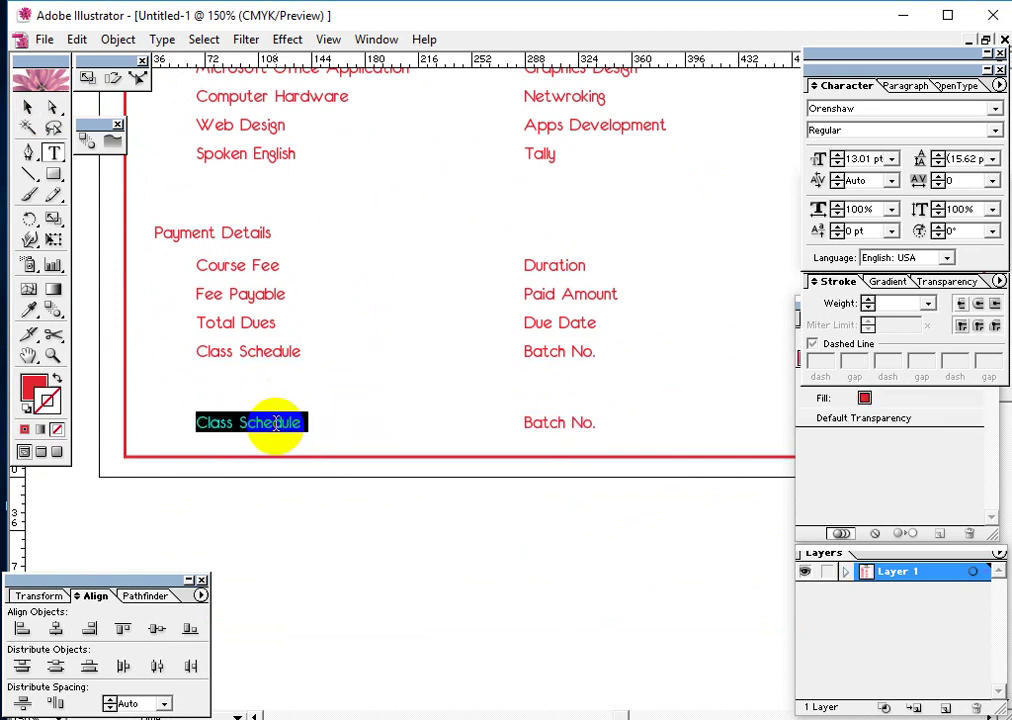
double_click(275, 422)
left_click(199, 423)
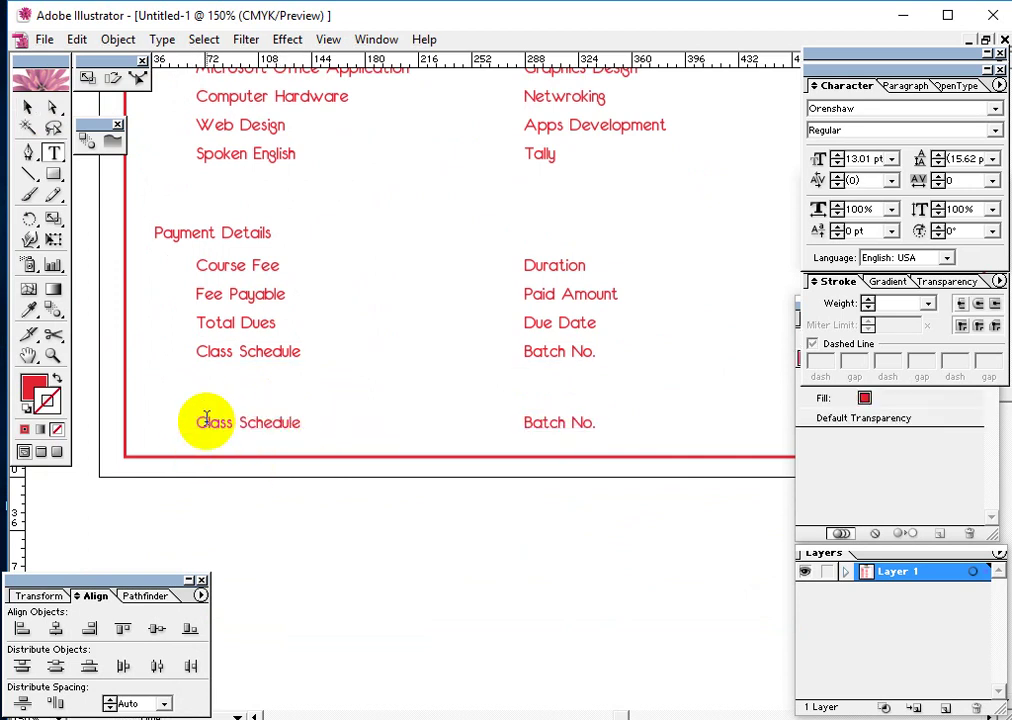
left_click_drag(205, 421, 407, 427)
type("App")
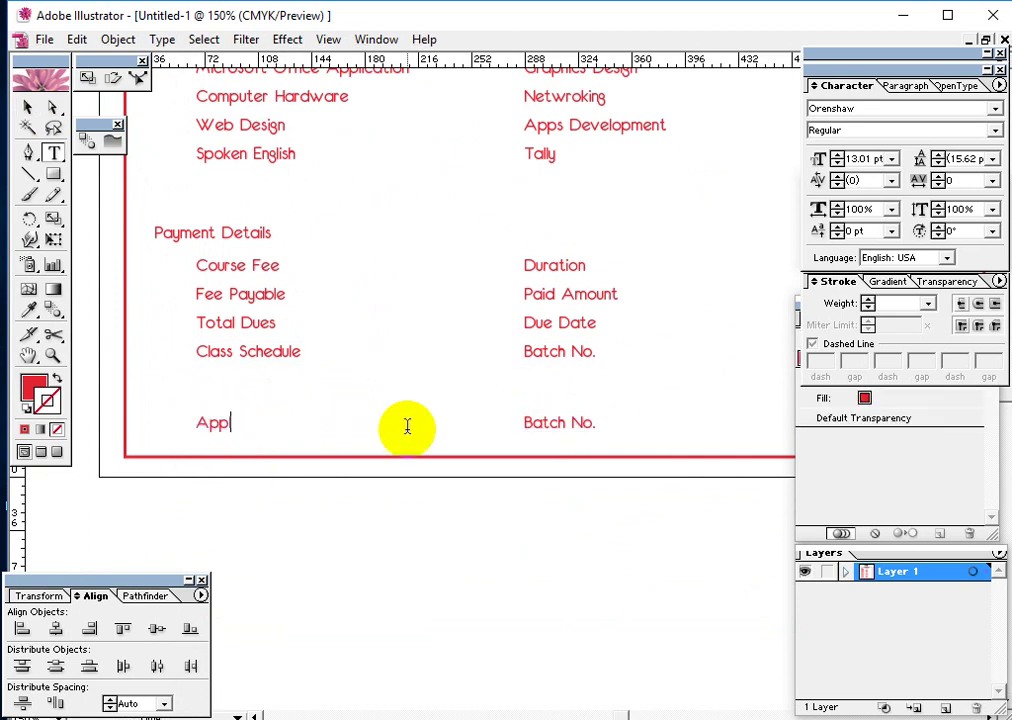
type("licant Signatur")
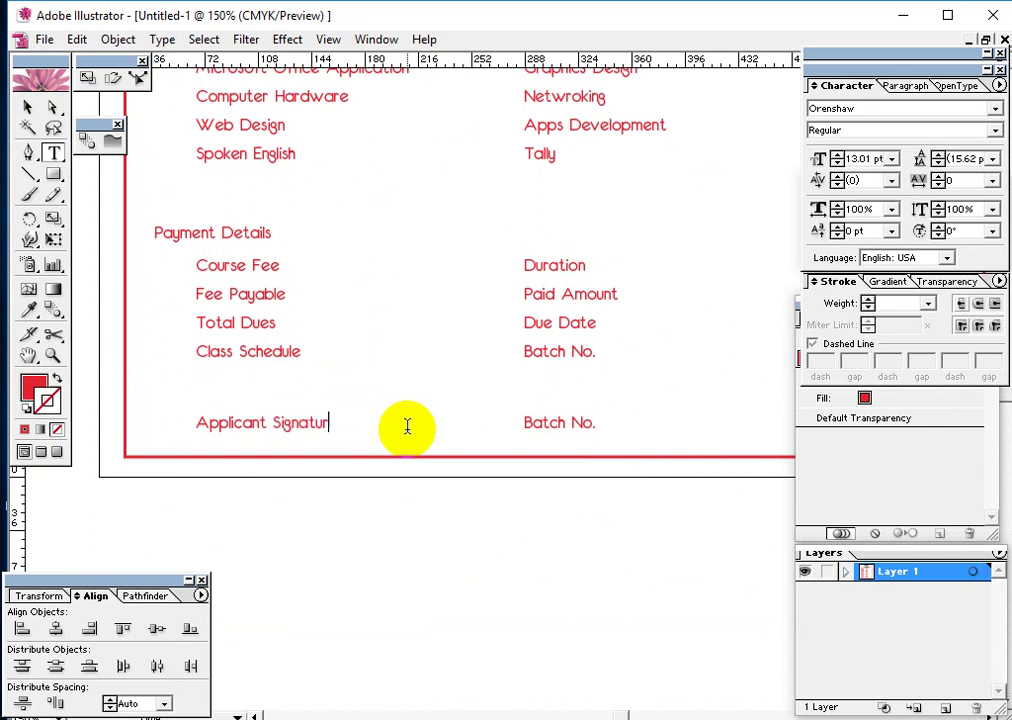
type("e")
Step: Replace the copied "Batch No." label near the lower border with "Authorization"
left_click_drag(525, 422, 600, 462)
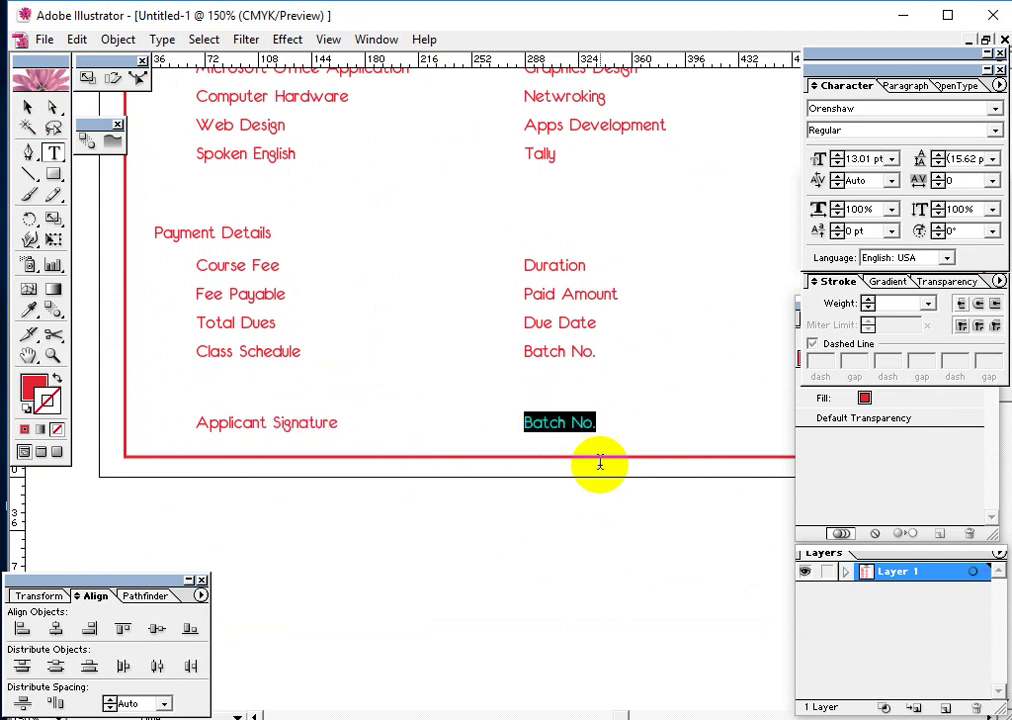
type("Autho")
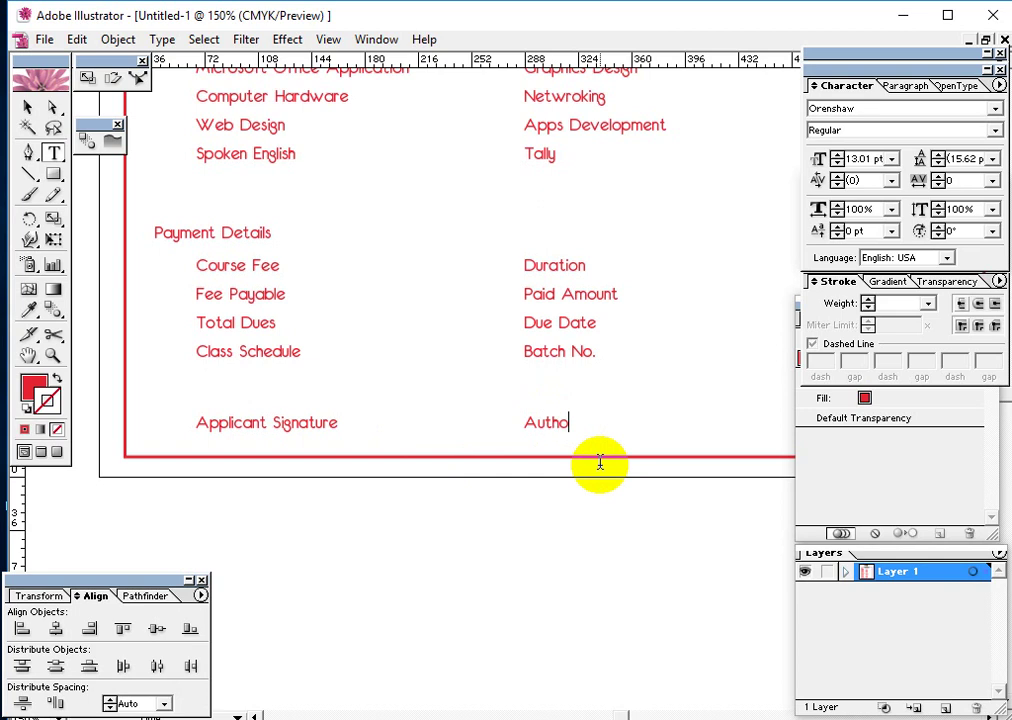
type("rity")
key("BackSpace")
key("BackSpace")
key("BackSpace")
type("zation")
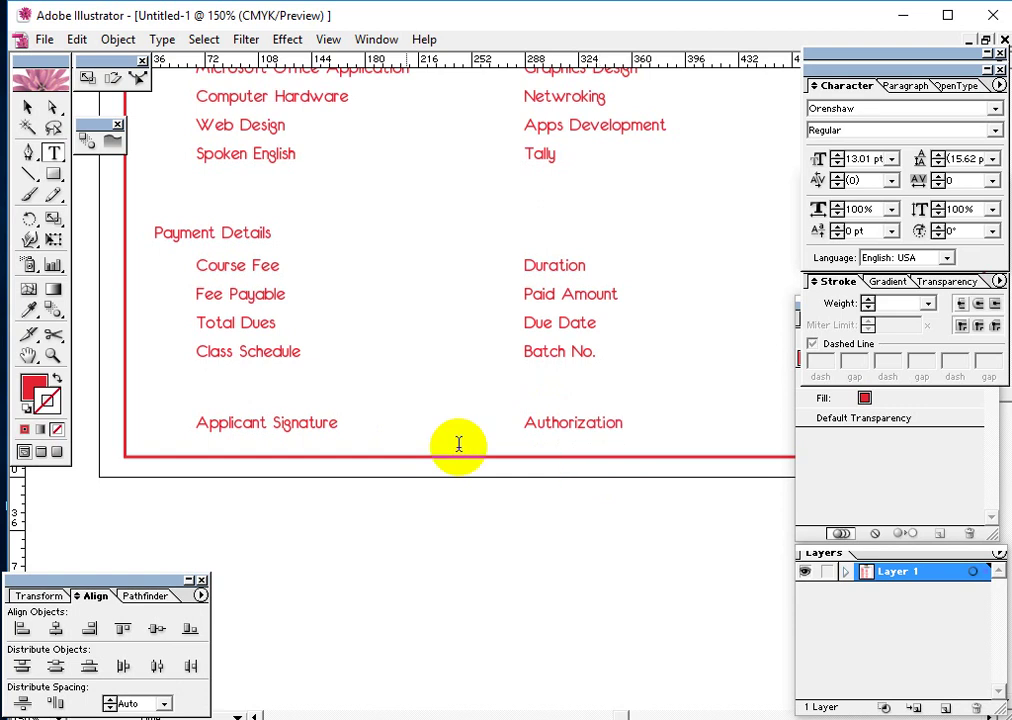
left_click(27, 107)
Step: Draw an upright photo rectangle inside the form border's upper-right corner, reaching from beside the Admission Form banner down to the first address rows
left_click_drag(607, 380, 421, 439)
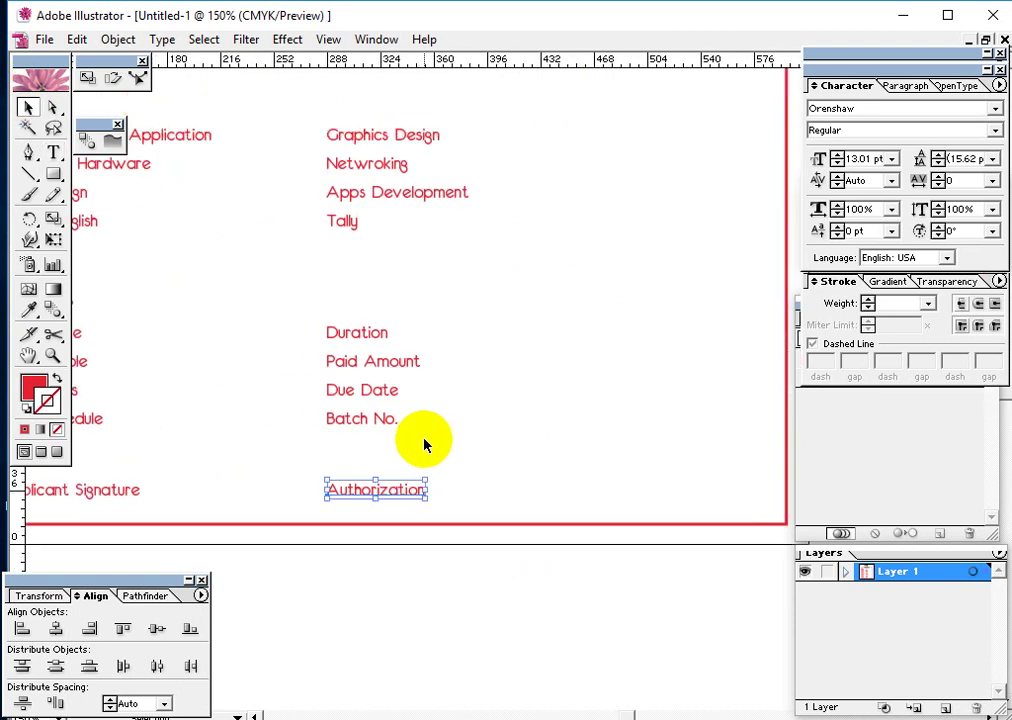
key("ctrl+0")
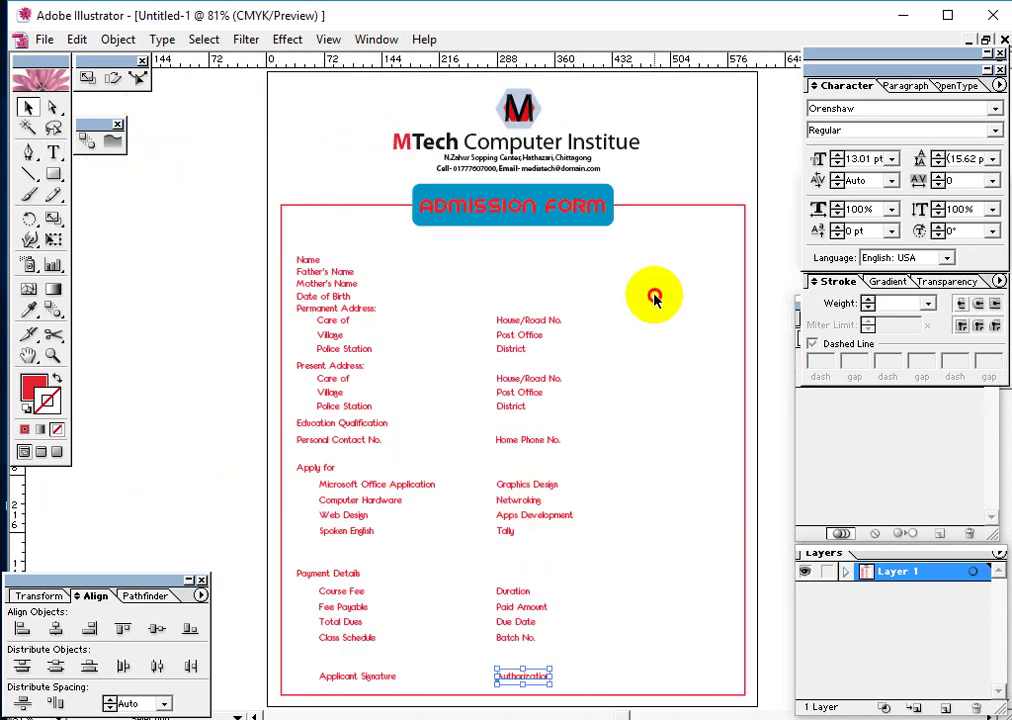
left_click(651, 300)
left_click_drag(648, 321, 635, 300)
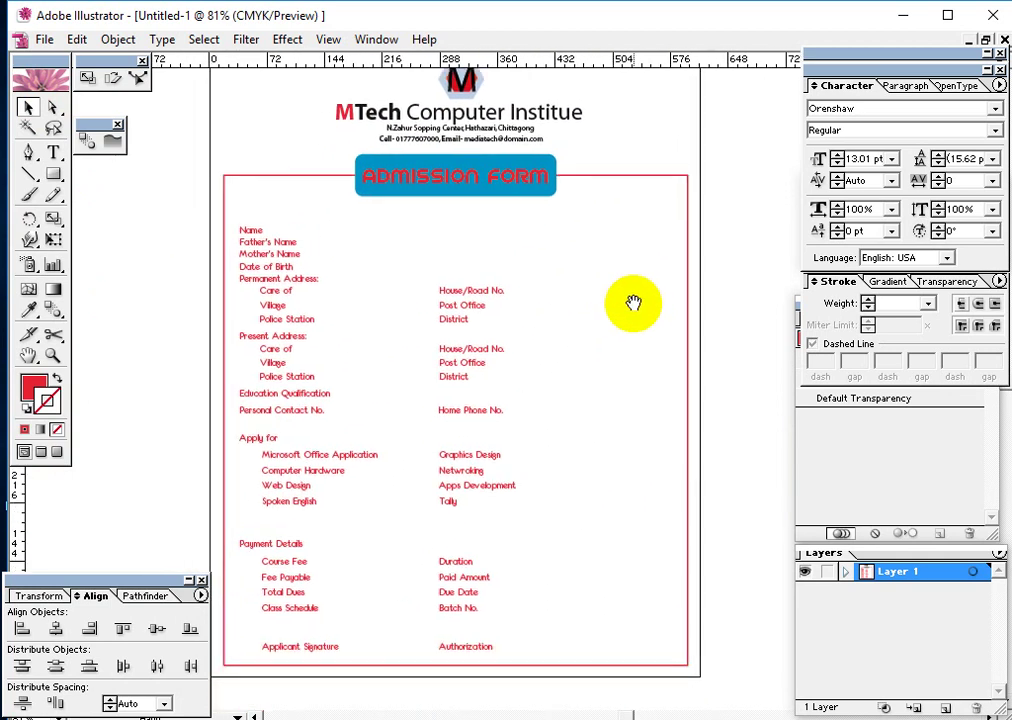
left_click(53, 174)
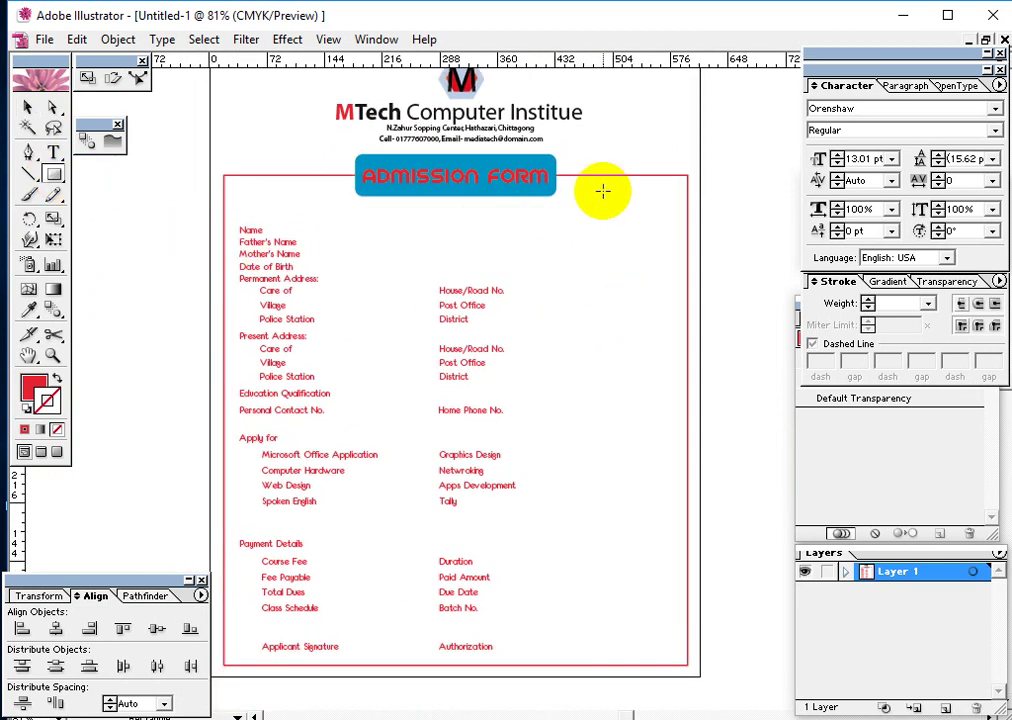
left_click_drag(567, 189, 671, 307)
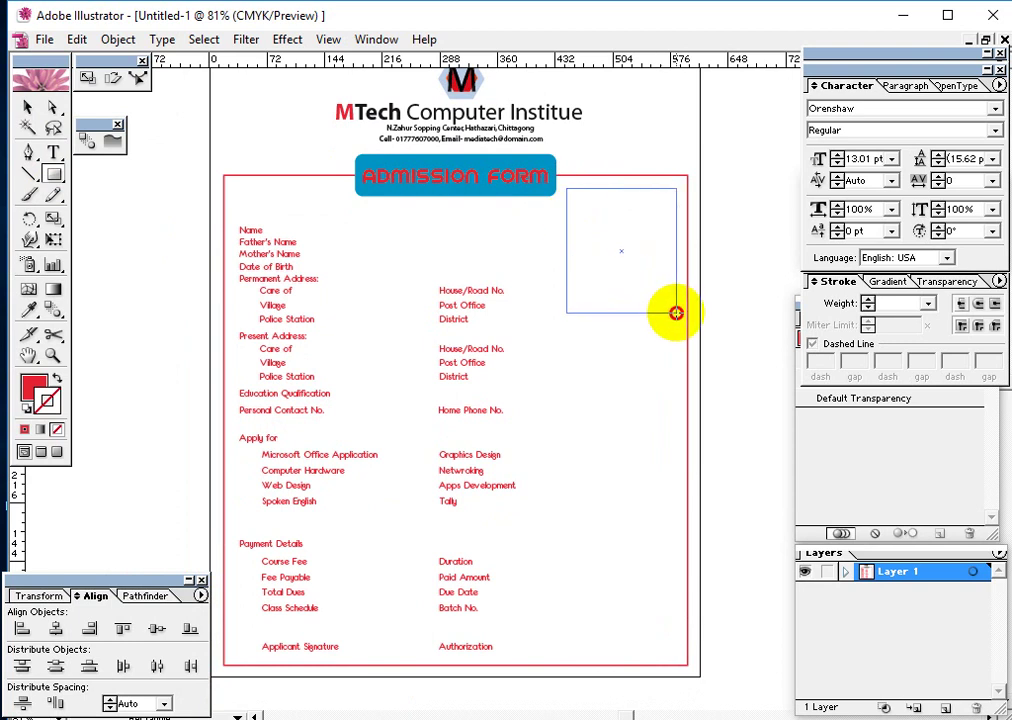
left_click_drag(676, 313, 676, 313)
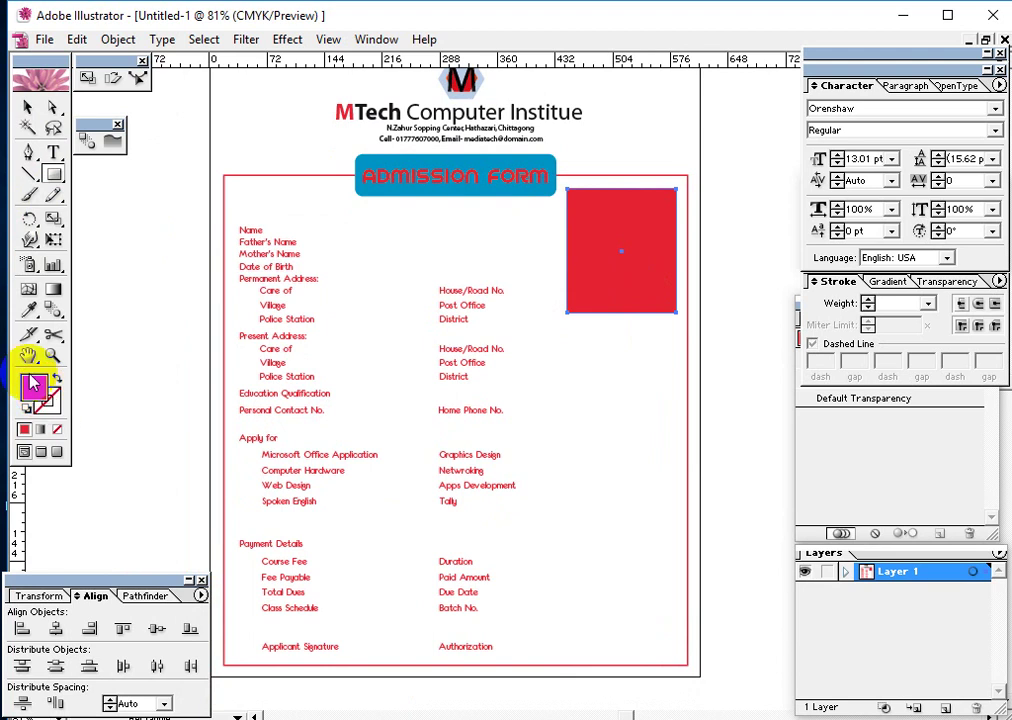
Step: Sample the Admission Form banner's blue onto the photo rectangle and swap fill and stroke, leaving a blue outline without fill
left_click(28, 312)
left_click(489, 157)
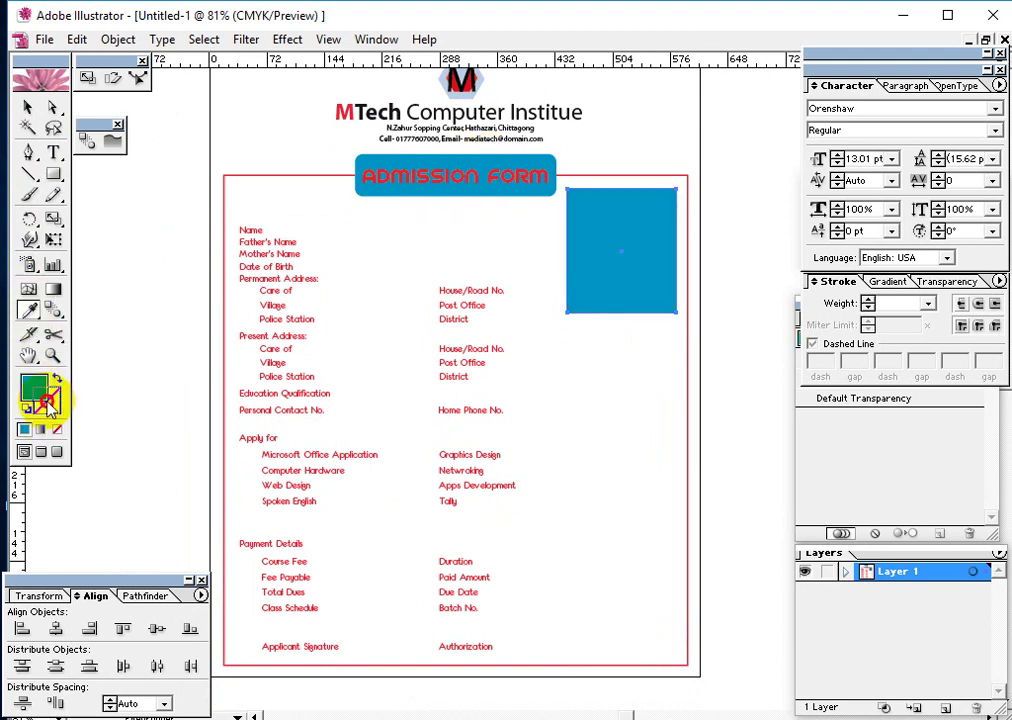
key("shift+x")
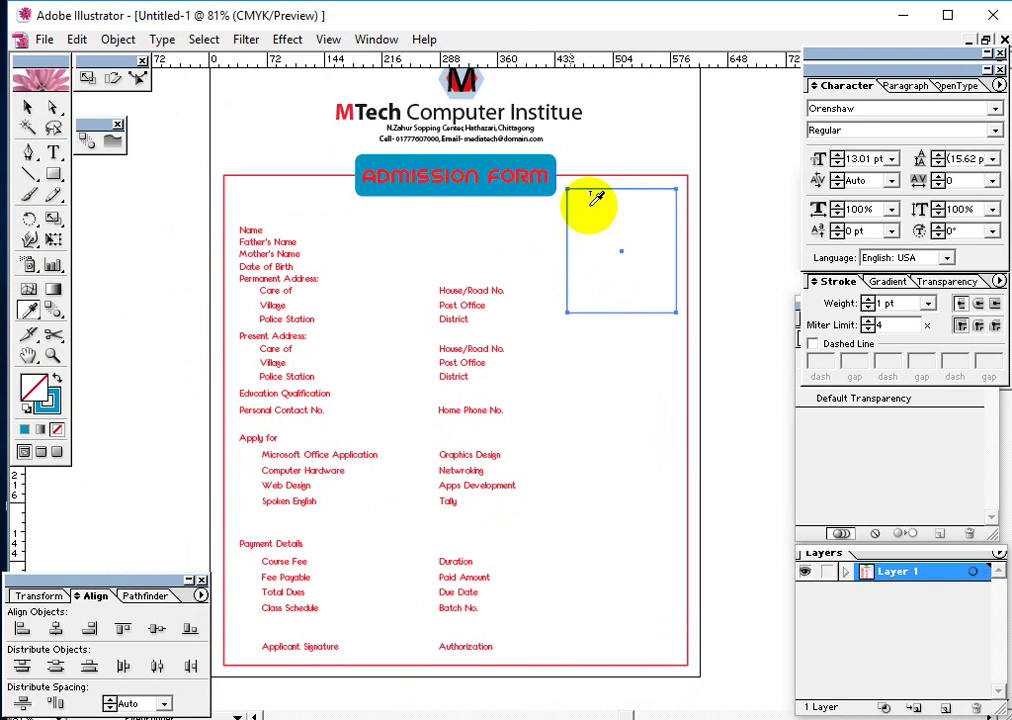
left_click(27, 106)
left_click_drag(635, 294, 610, 275)
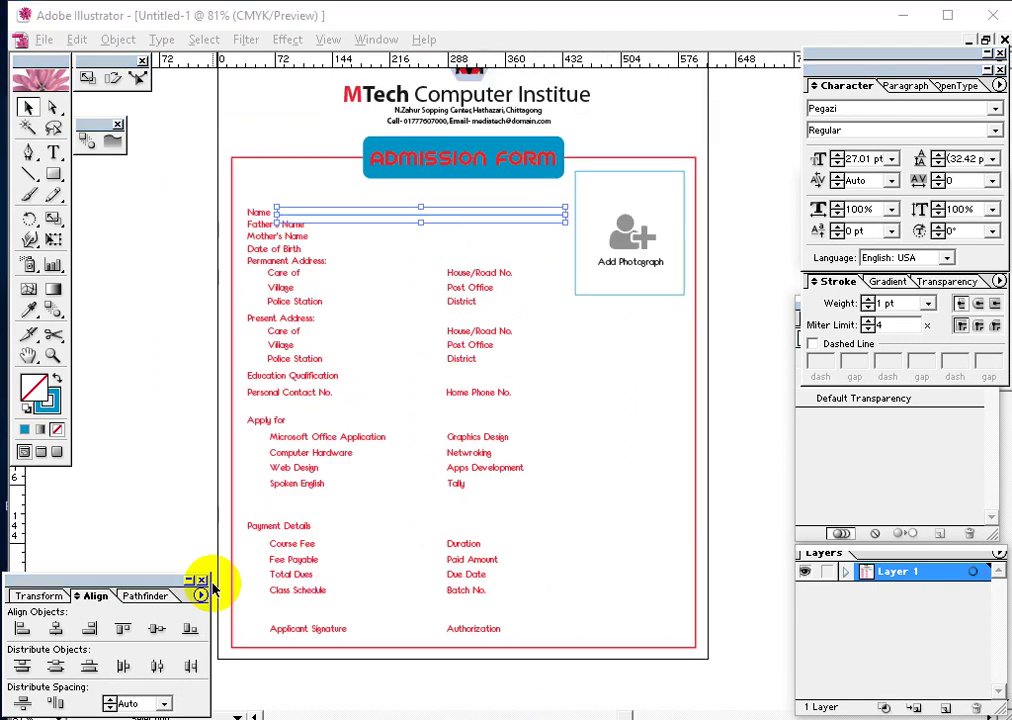
Step: Set the stroke weight of the blue line beside the Name label to 0.25 pt
left_click(165, 443)
key("ctrl+plus")
key("ctrl+plus")
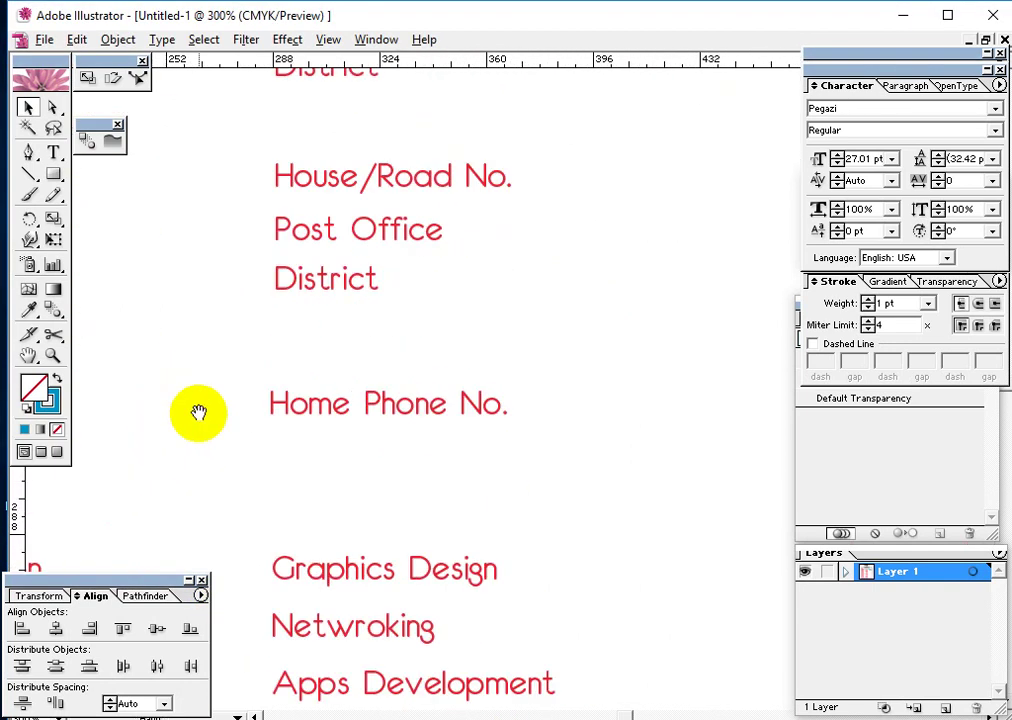
left_click_drag(255, 280, 461, 485)
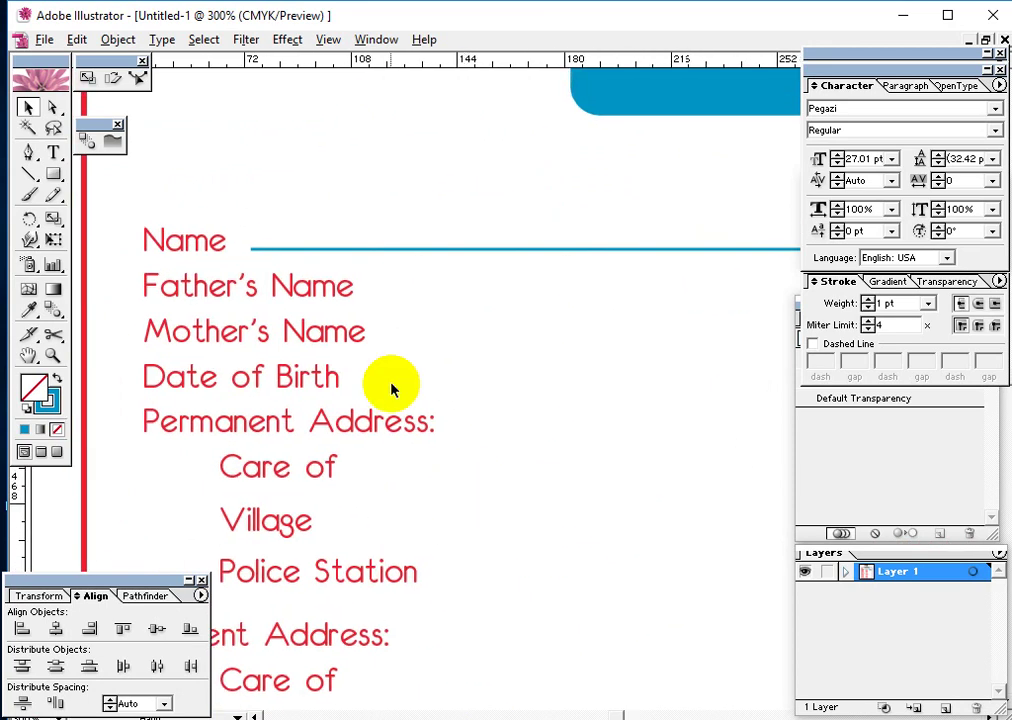
left_click(390, 249)
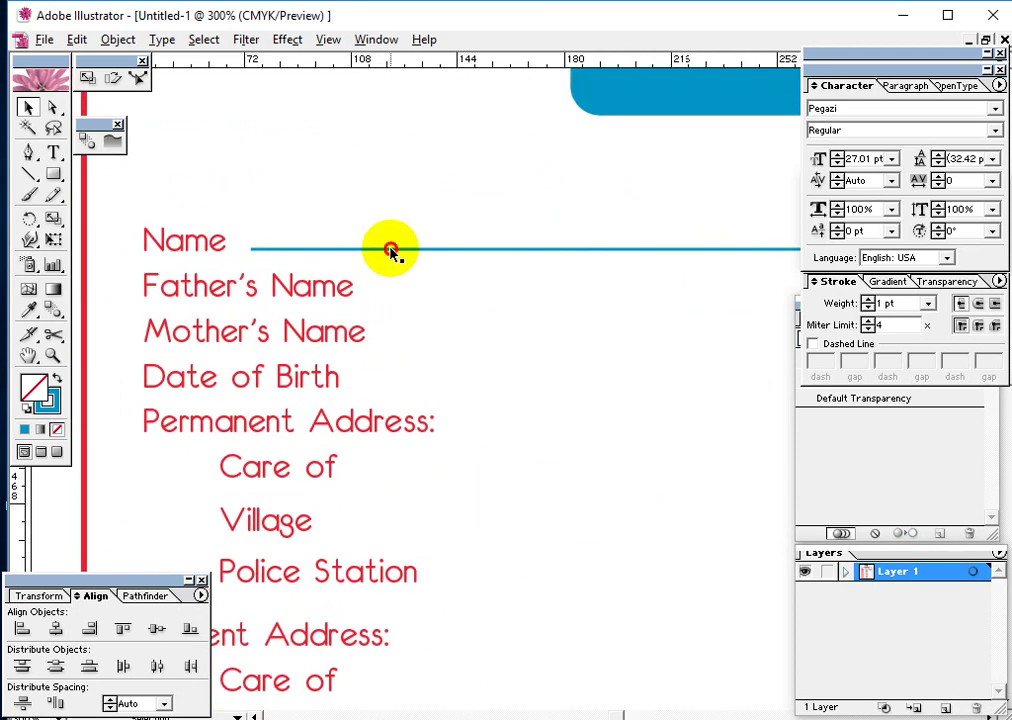
left_click(904, 305)
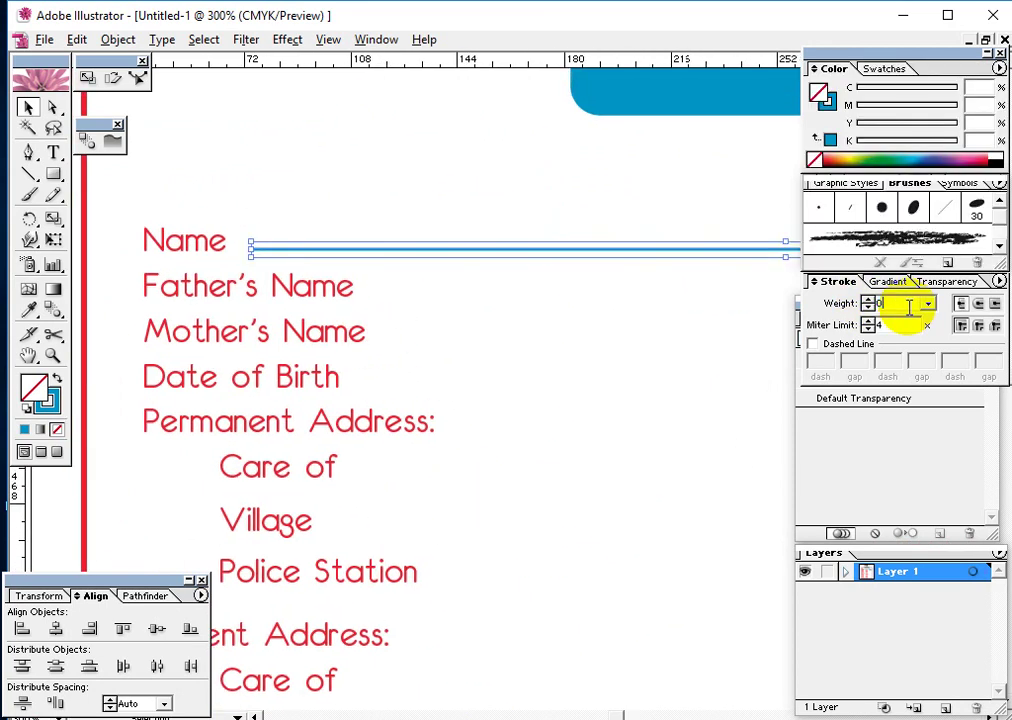
key("Return")
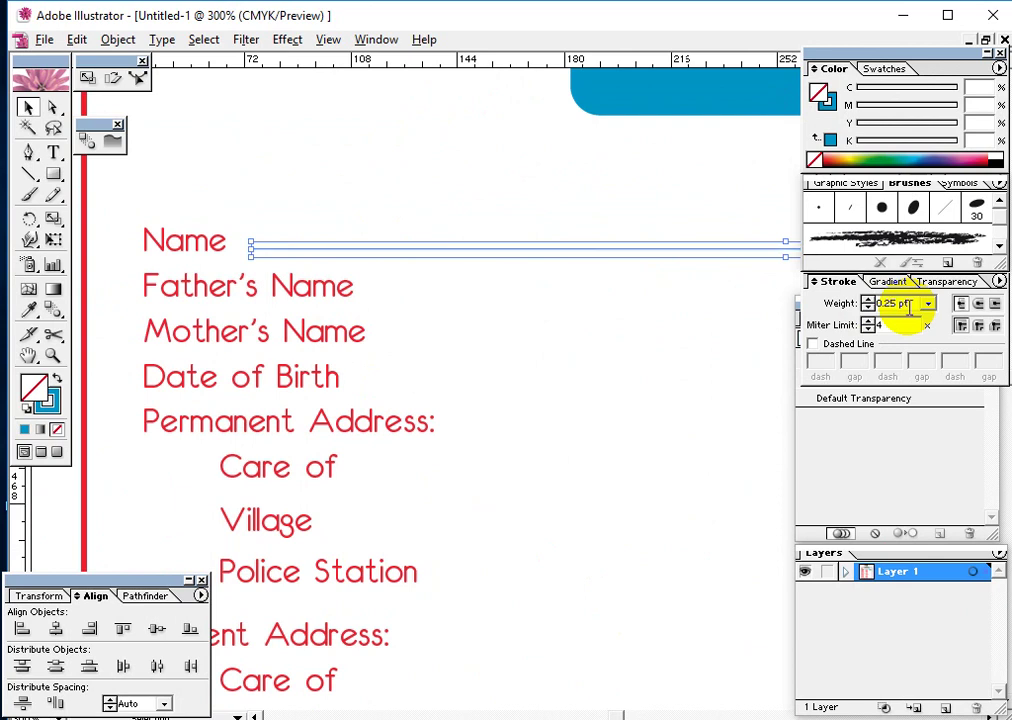
left_click(416, 228)
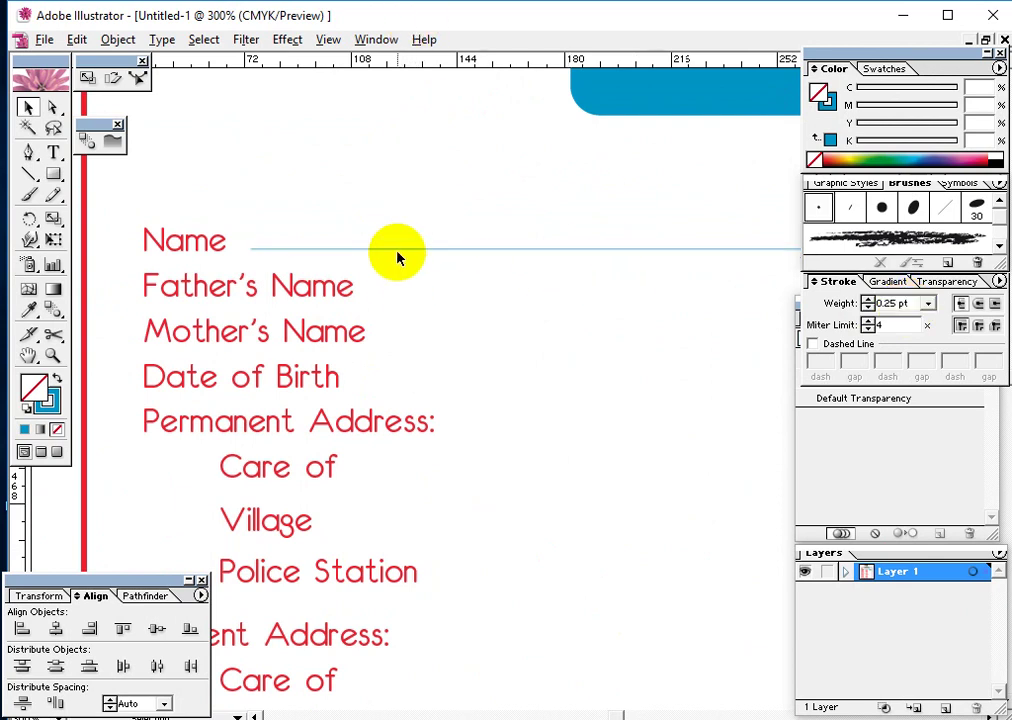
Step: Extend the Name line's start closer to the label and make its stroke dashed with 12 pt dashes
left_click(380, 250)
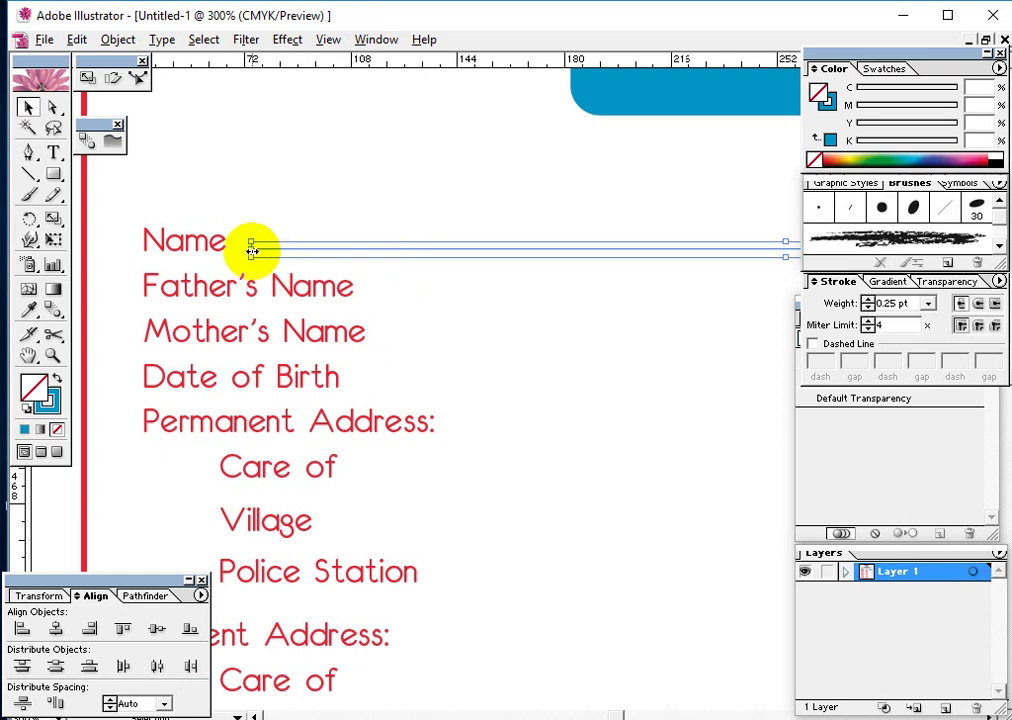
left_click_drag(252, 250, 232, 254)
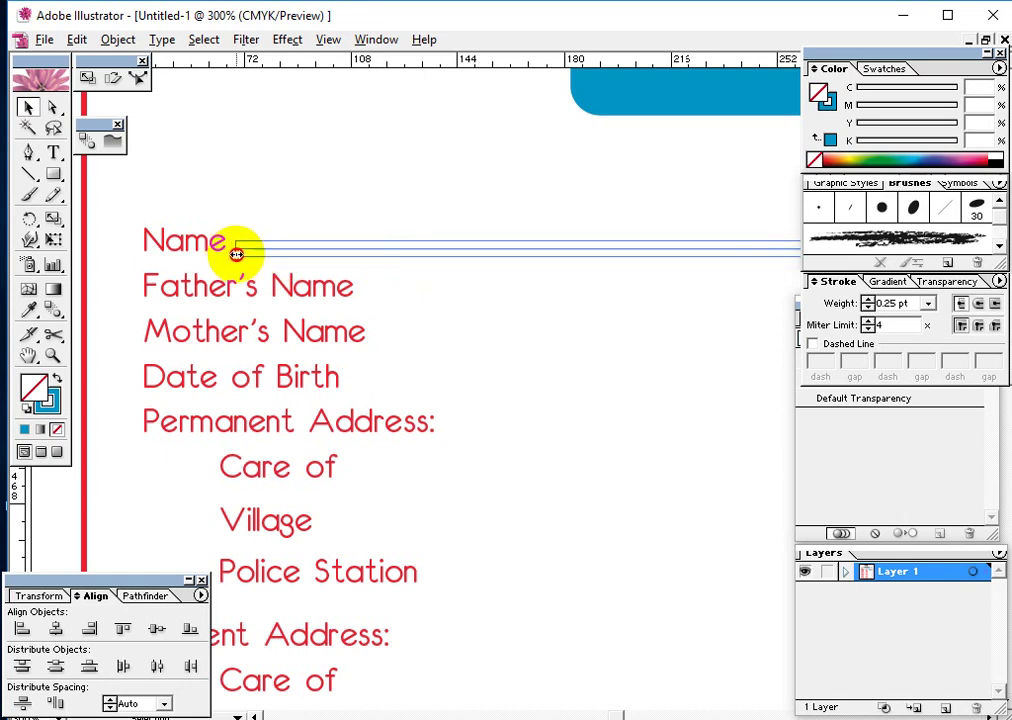
left_click(812, 346)
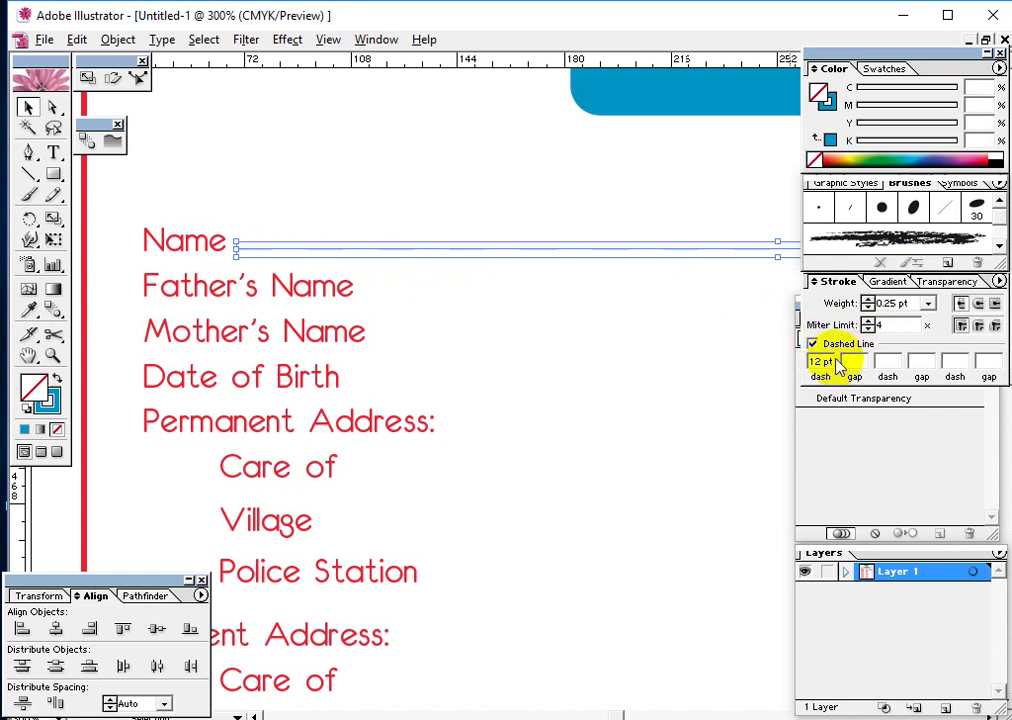
left_click(705, 352)
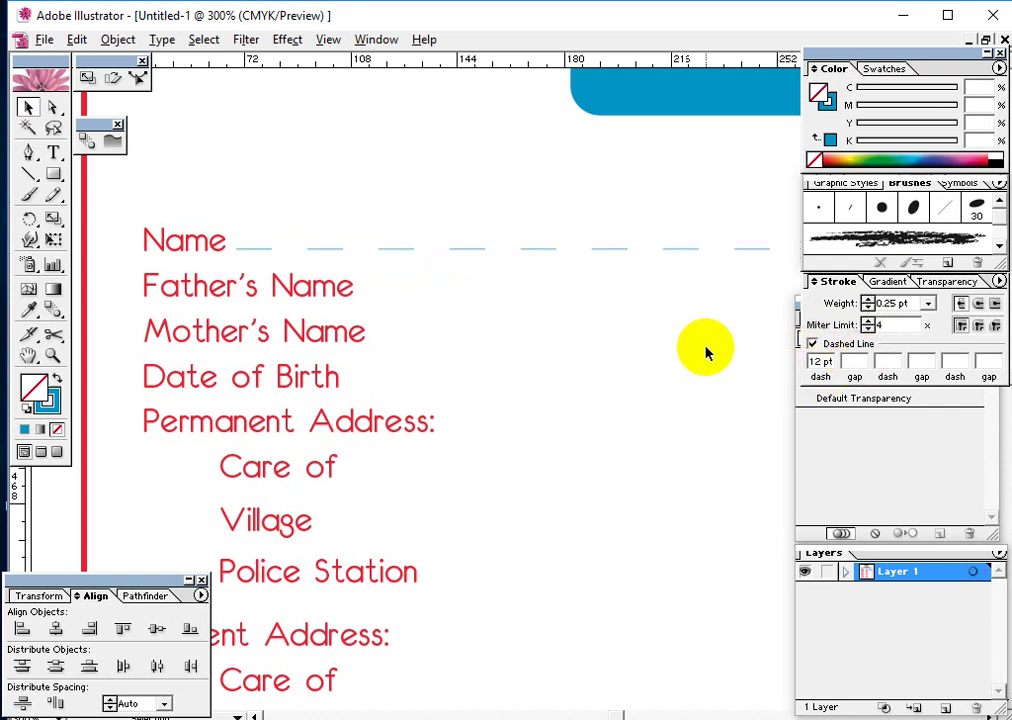
Step: Set the Name line's dash pattern to 2 pt for the first two dashes and first two gaps
left_click(603, 257)
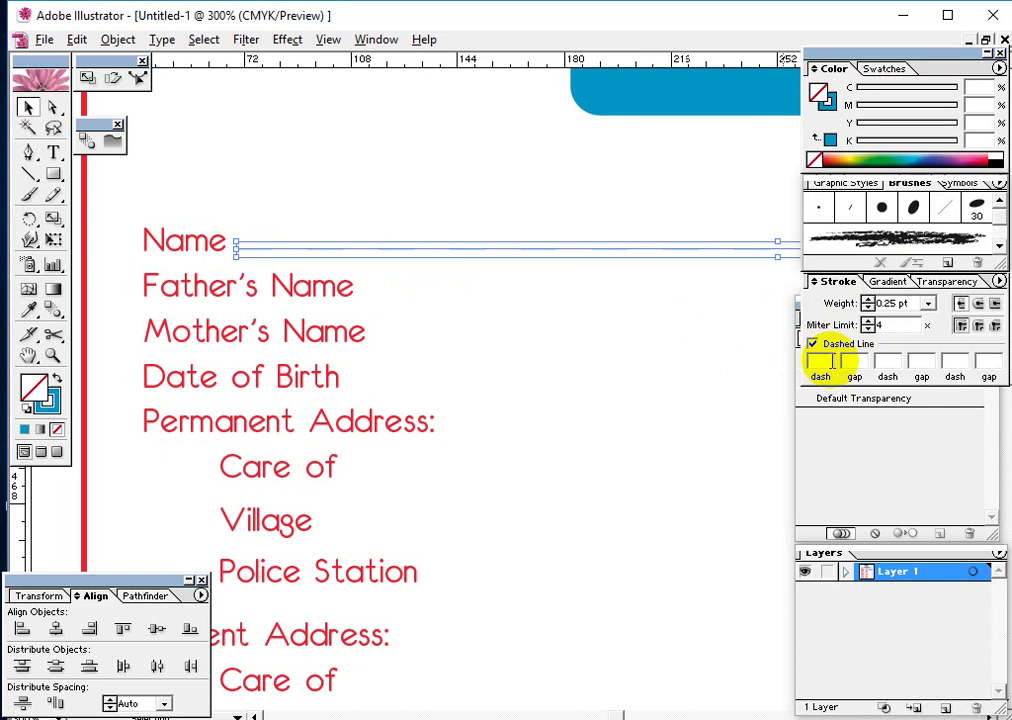
left_click(820, 362)
type("2")
left_click(852, 362)
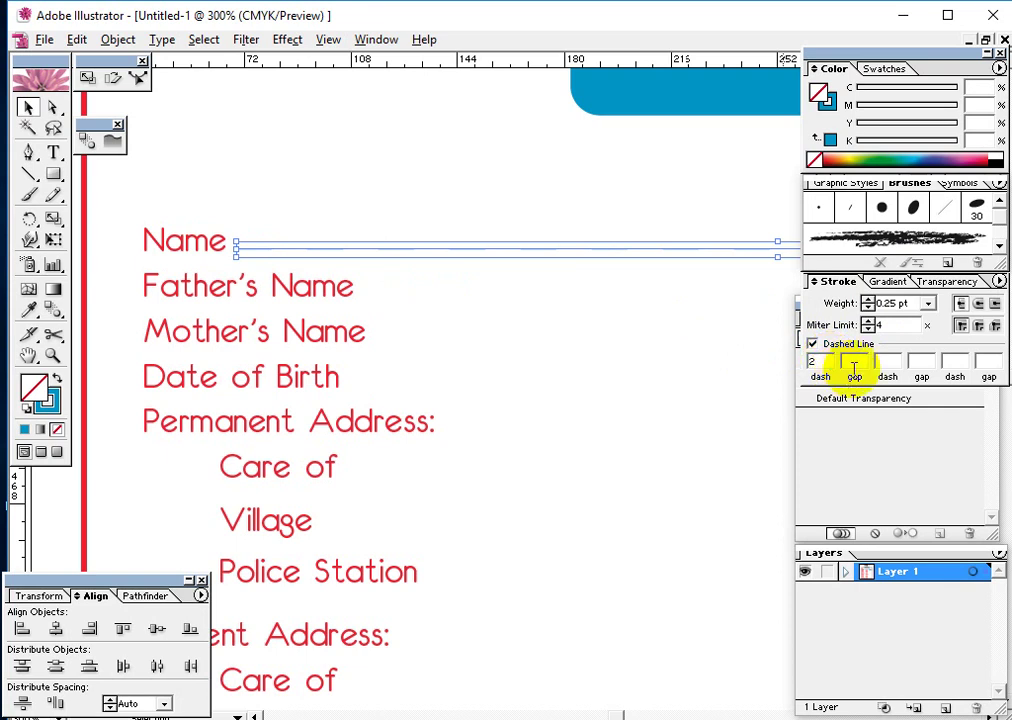
type("2")
left_click(888, 361)
type("2")
left_click(919, 360)
type("2")
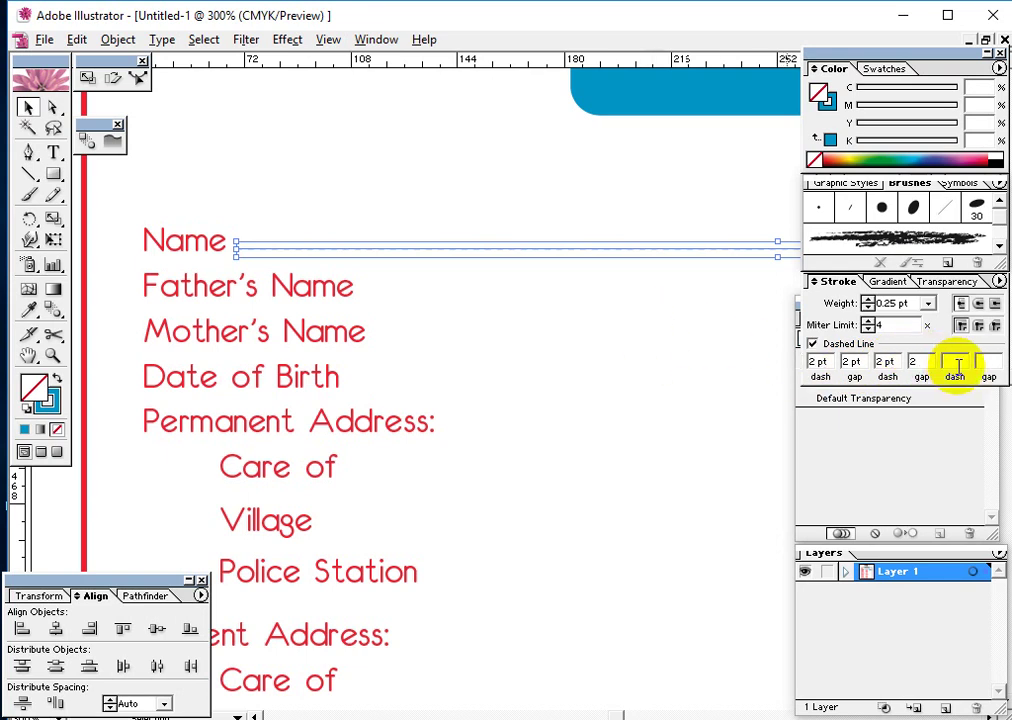
left_click(522, 292)
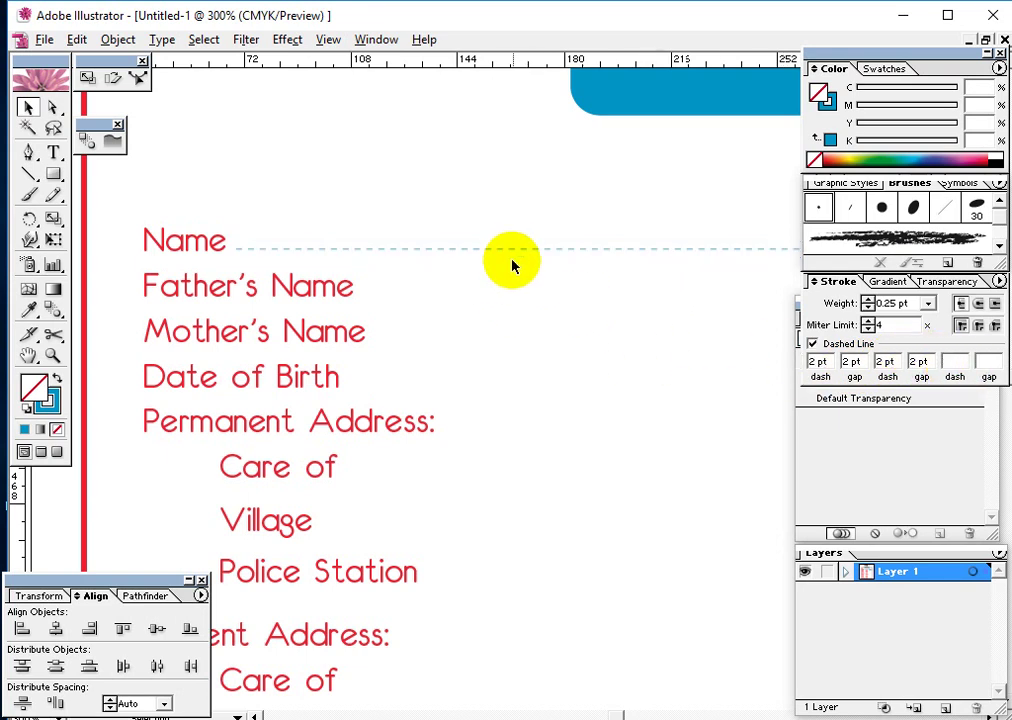
Step: Set the Name line's first two dashes and first two gaps to 3 pt each
left_click(517, 255)
left_click(820, 364)
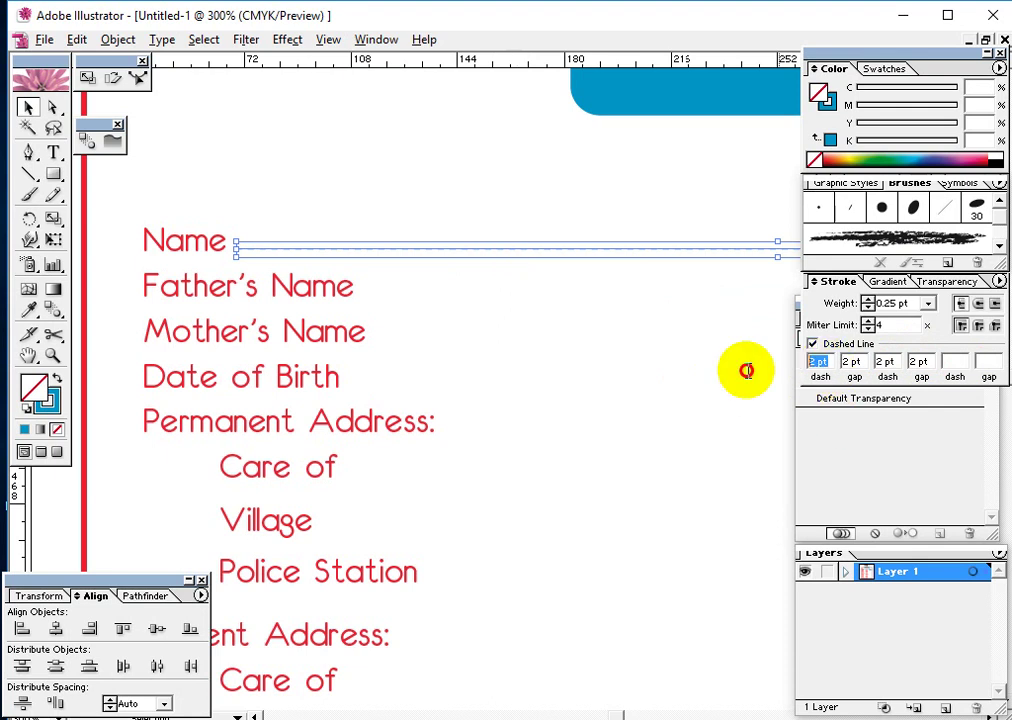
type("3")
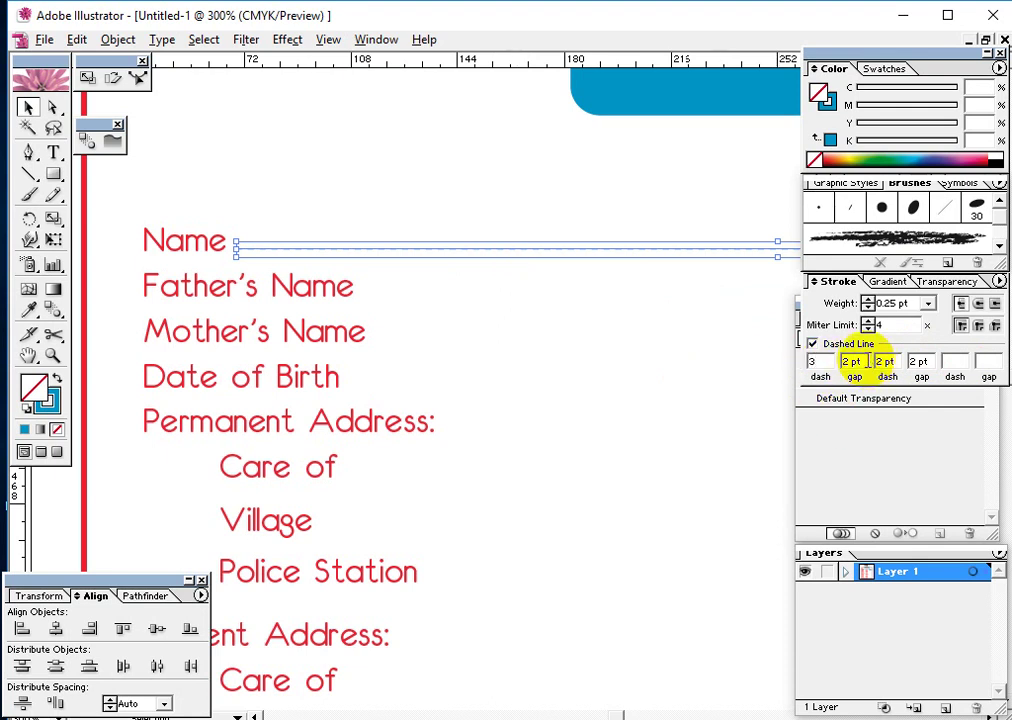
left_click(851, 361)
type("3")
left_click(885, 361)
type("3")
left_click(919, 361)
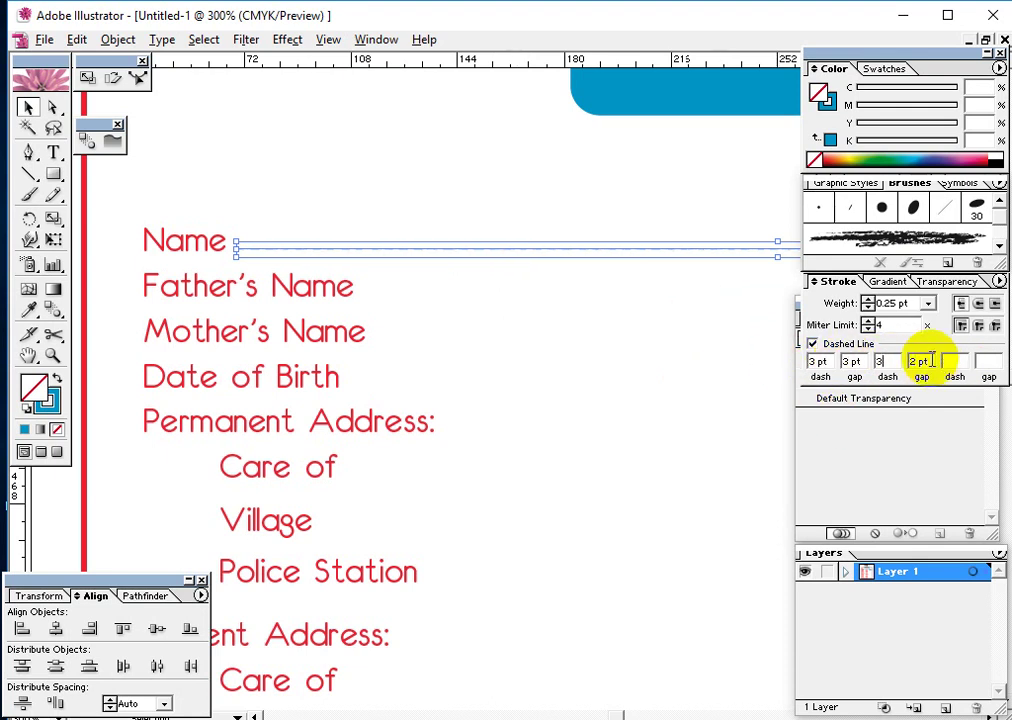
type("3")
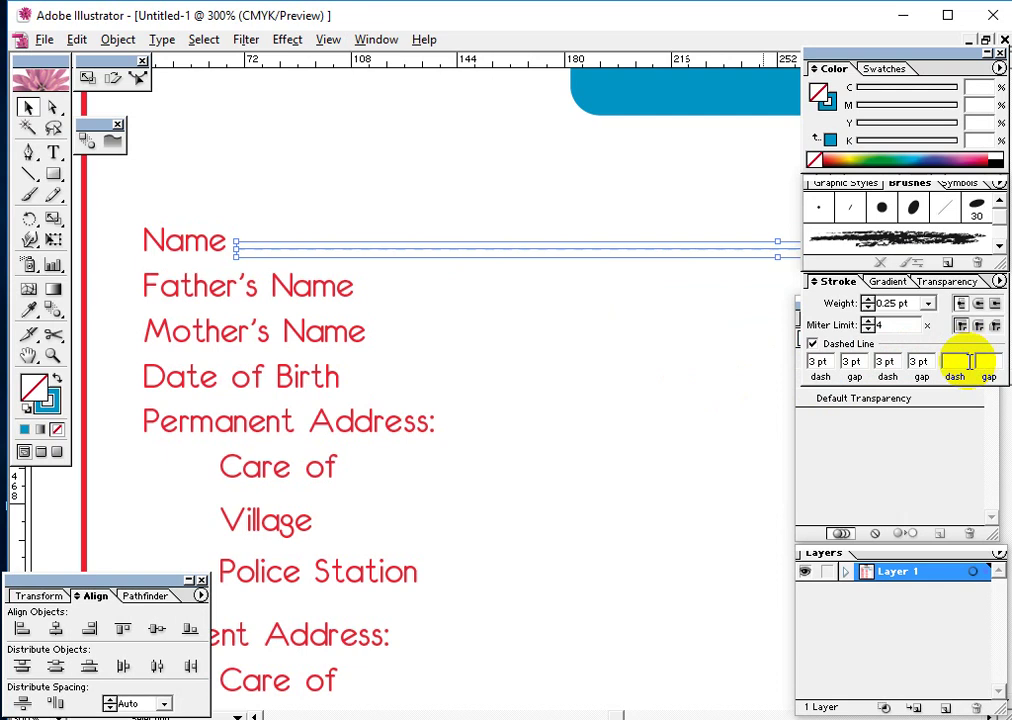
left_click(602, 292)
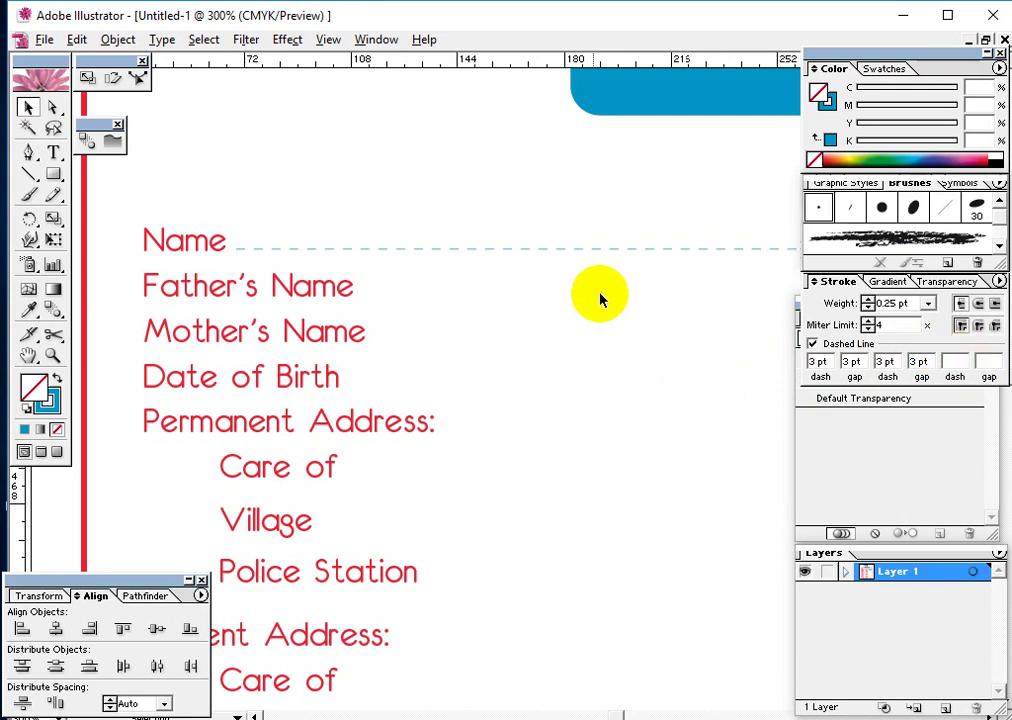
Step: Set the Name line's first two dashes and first two gaps to 1 pt each
left_click(568, 247)
left_click(815, 362)
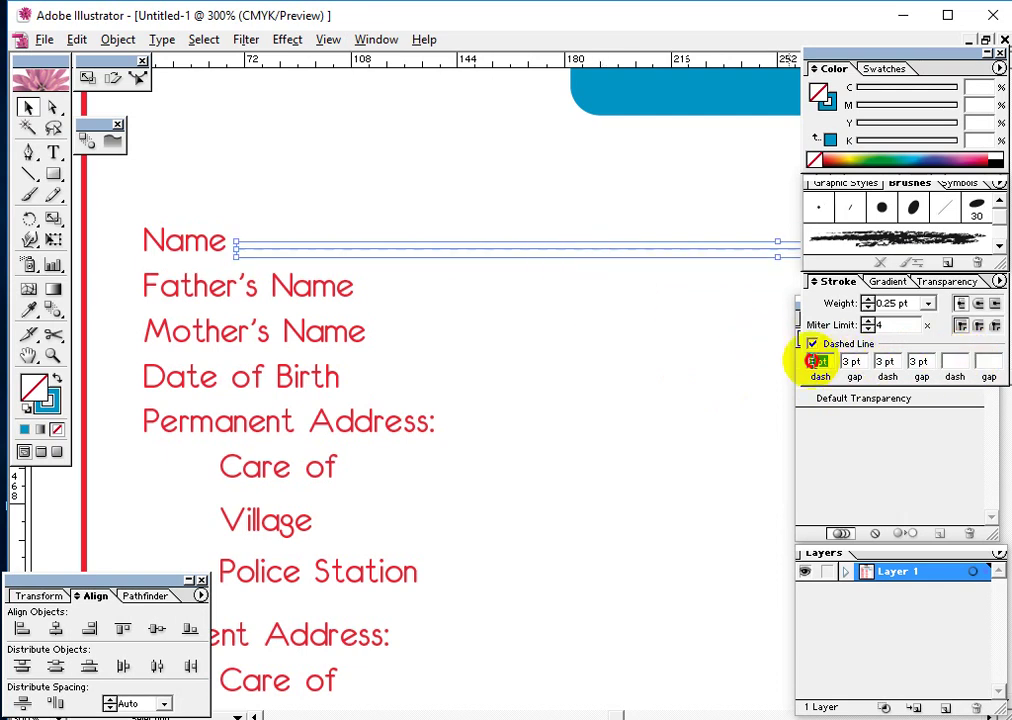
type("1")
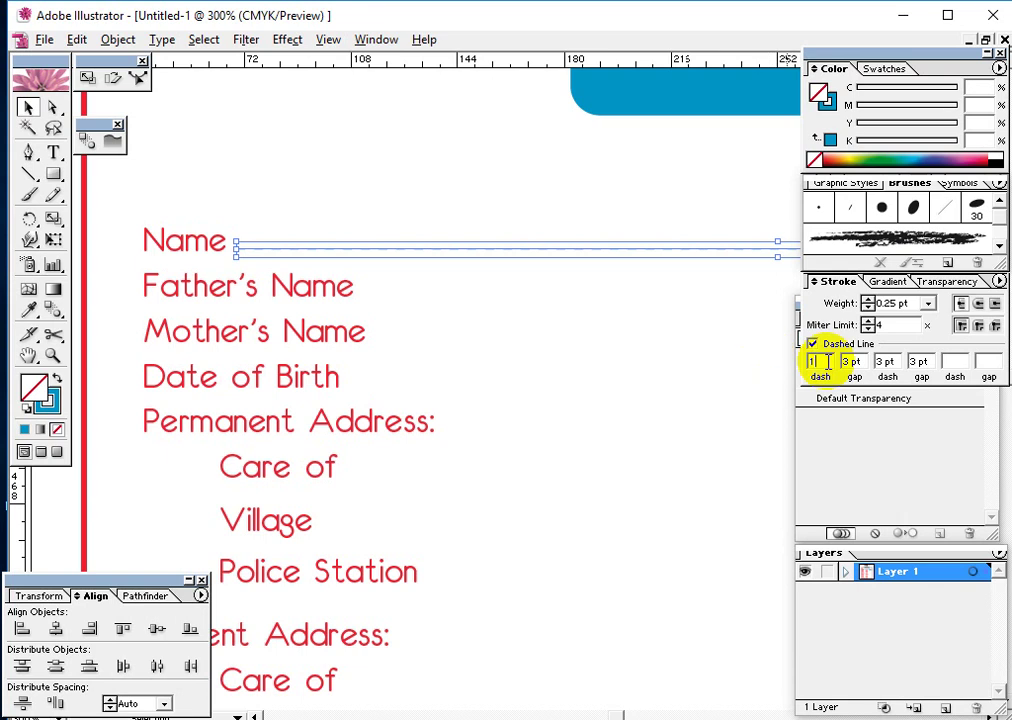
left_click(848, 362)
type("1t")
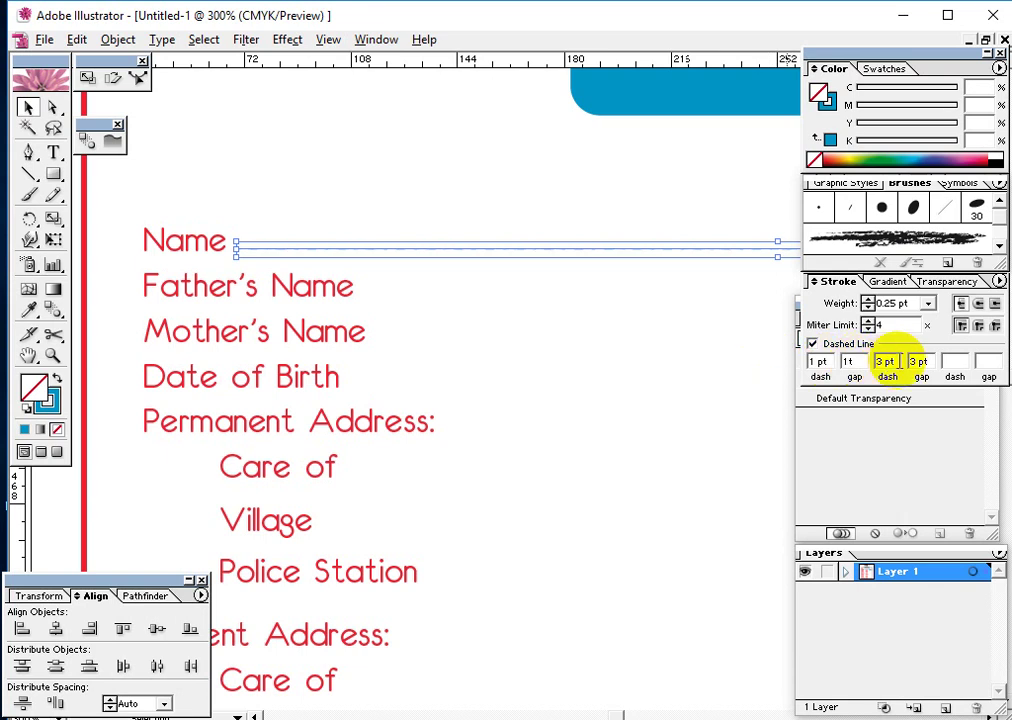
left_click(890, 362)
left_click(525, 411)
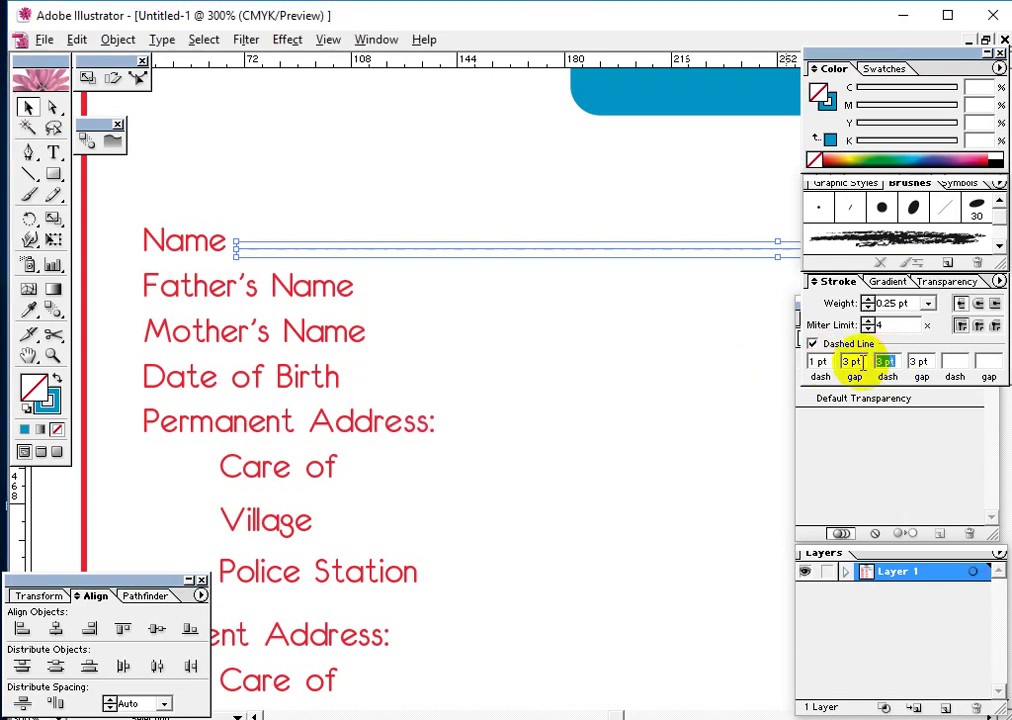
left_click(851, 362)
type("1")
left_click(885, 362)
type("1")
left_click(928, 362)
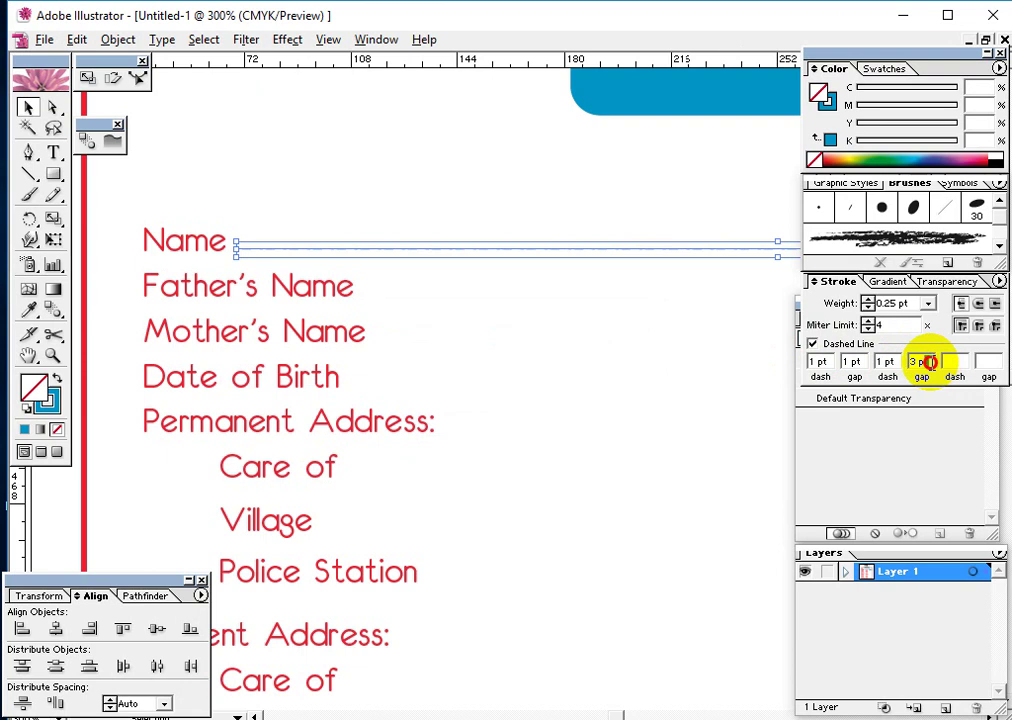
left_click(727, 341)
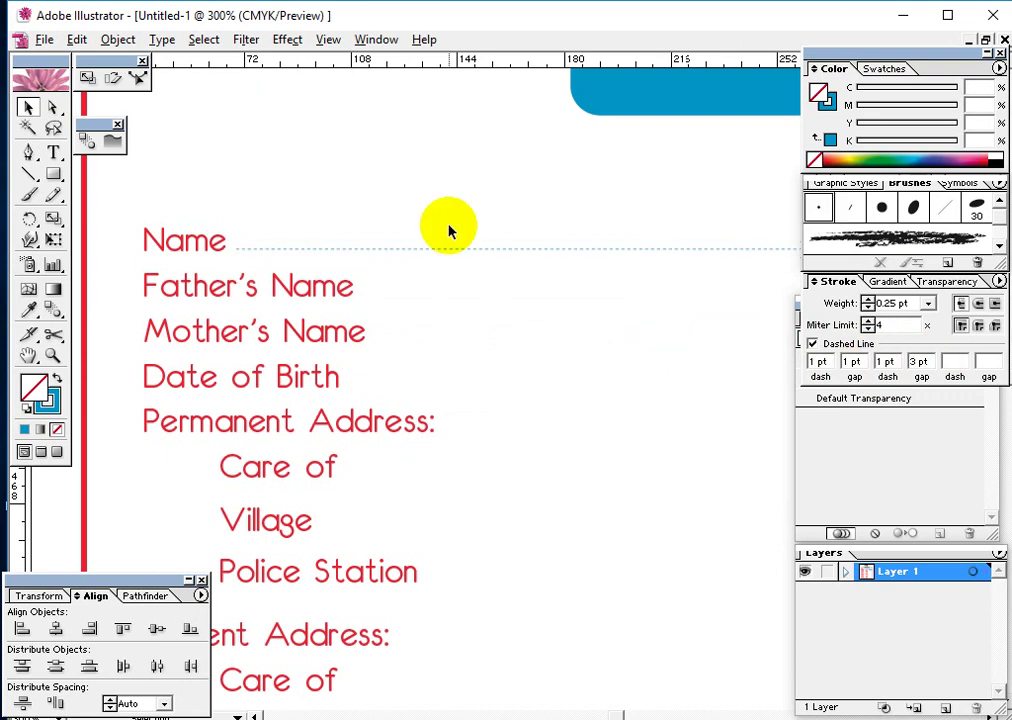
left_click_drag(612, 271, 368, 268)
left_click(366, 233)
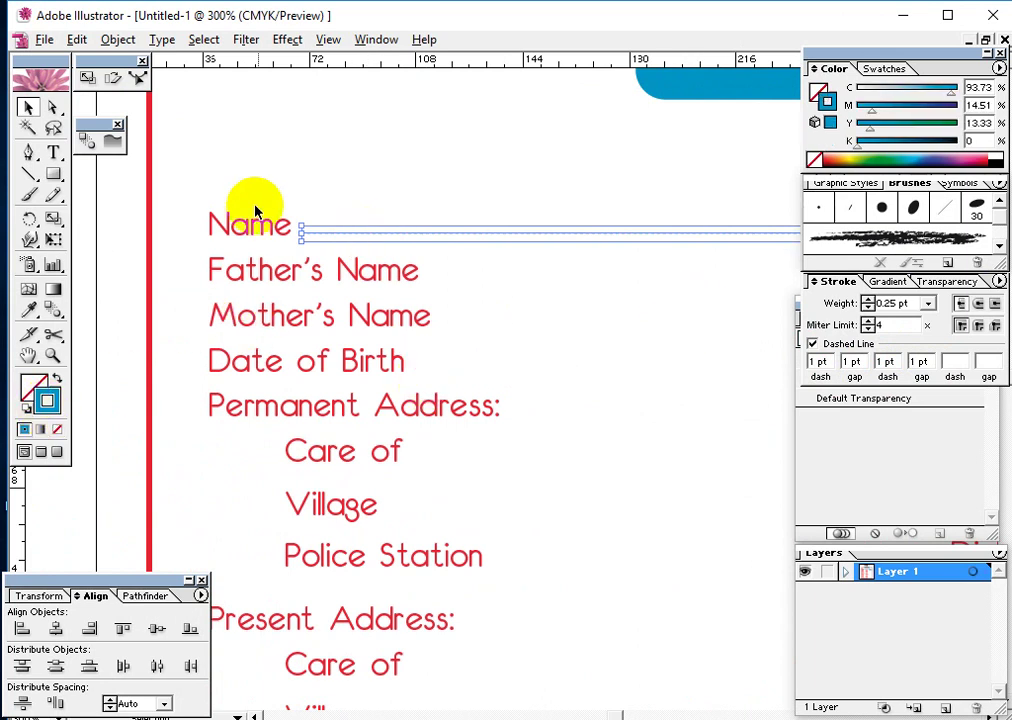
Step: Recolour the five labels from Name through Permanent Address with the blue sampled from the Admission Form banner
left_click_drag(189, 214, 225, 437)
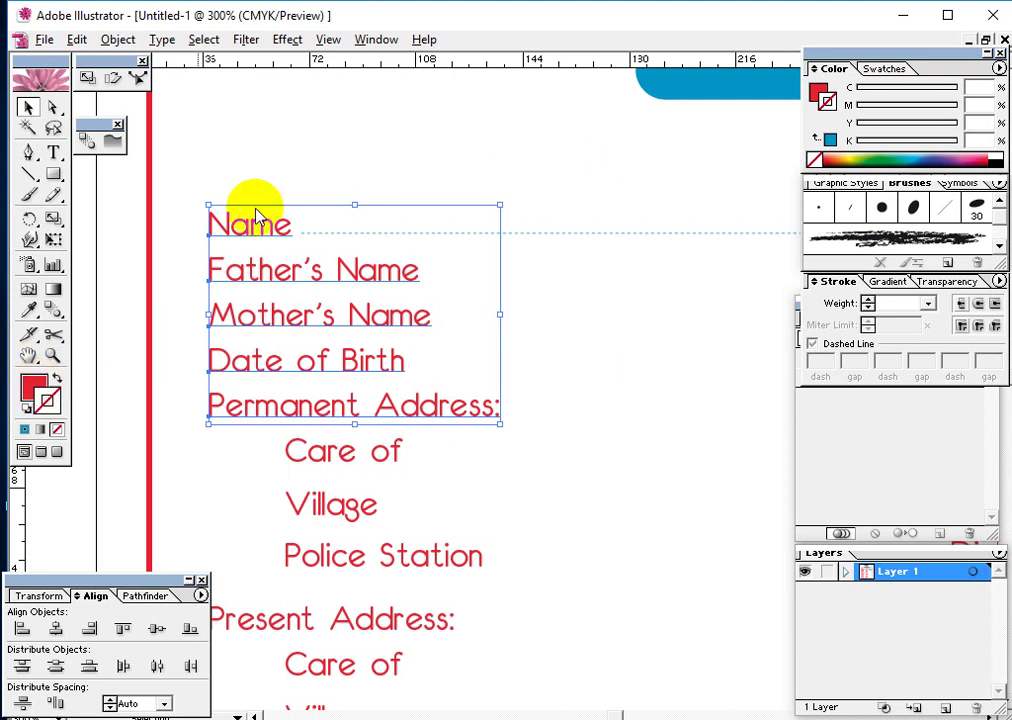
left_click(29, 310)
left_click(690, 90)
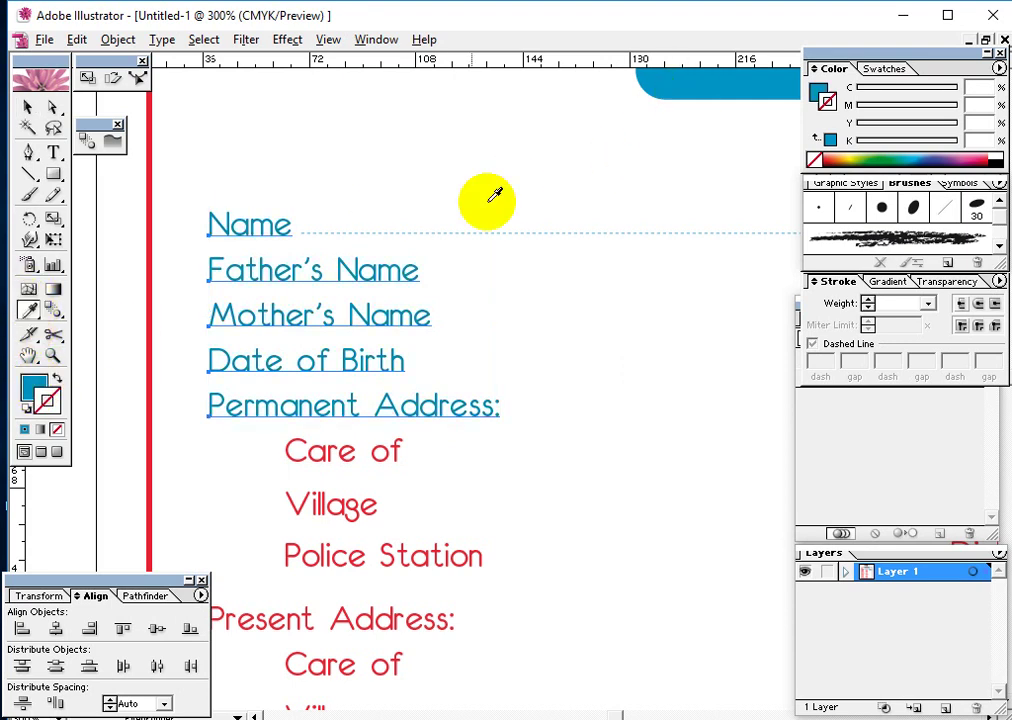
left_click(28, 107)
left_click(307, 178)
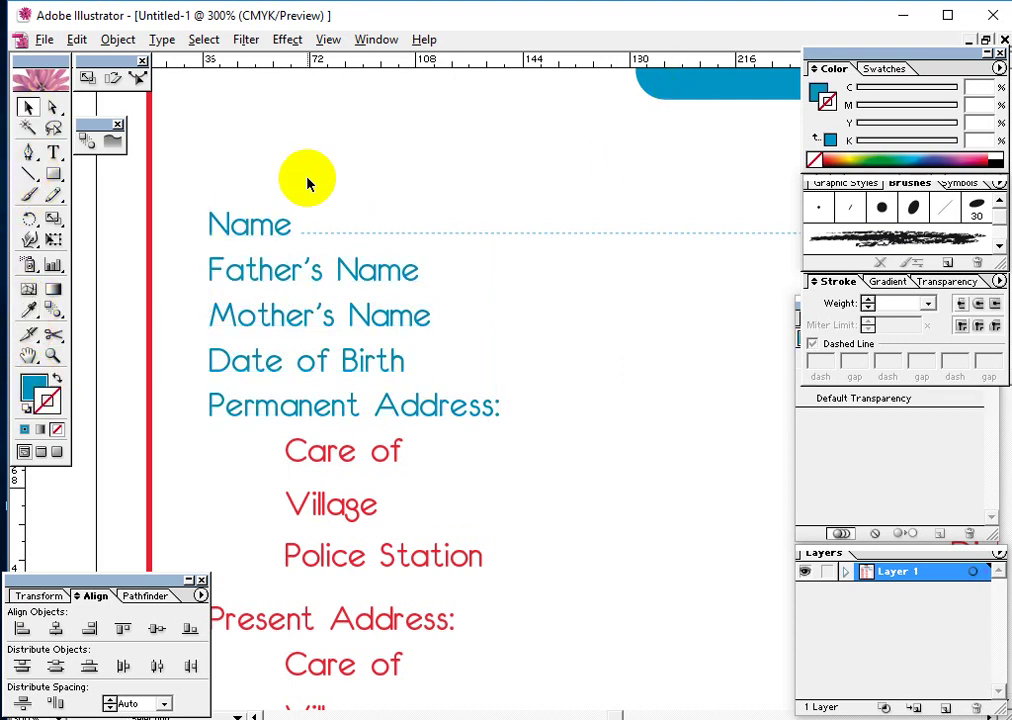
Step: Copy the dashed Name line straight down to the Father's Name row and shorten its start to just after the label
left_click_drag(493, 339, 350, 300)
left_click(320, 200)
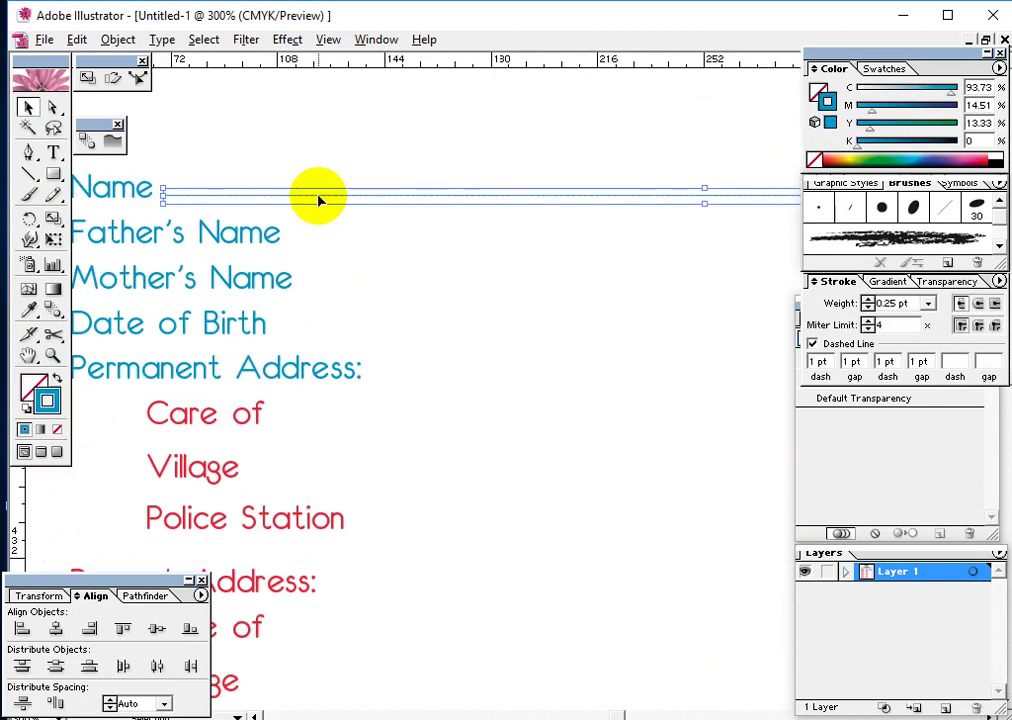
left_click_drag(320, 200, 323, 247)
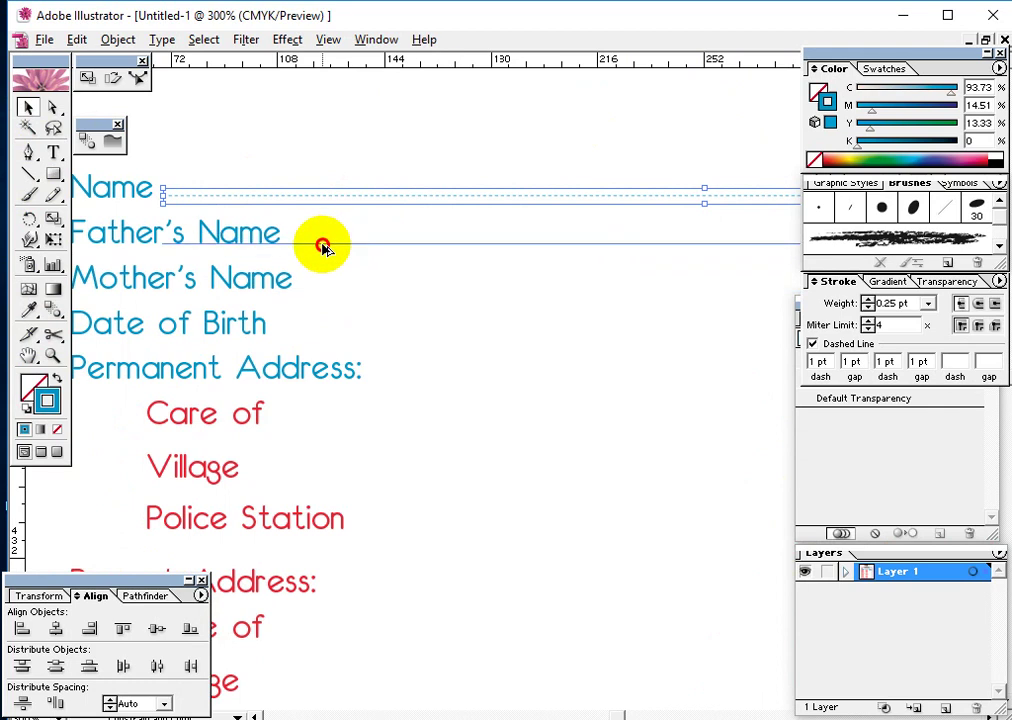
left_click_drag(325, 246, 327, 246)
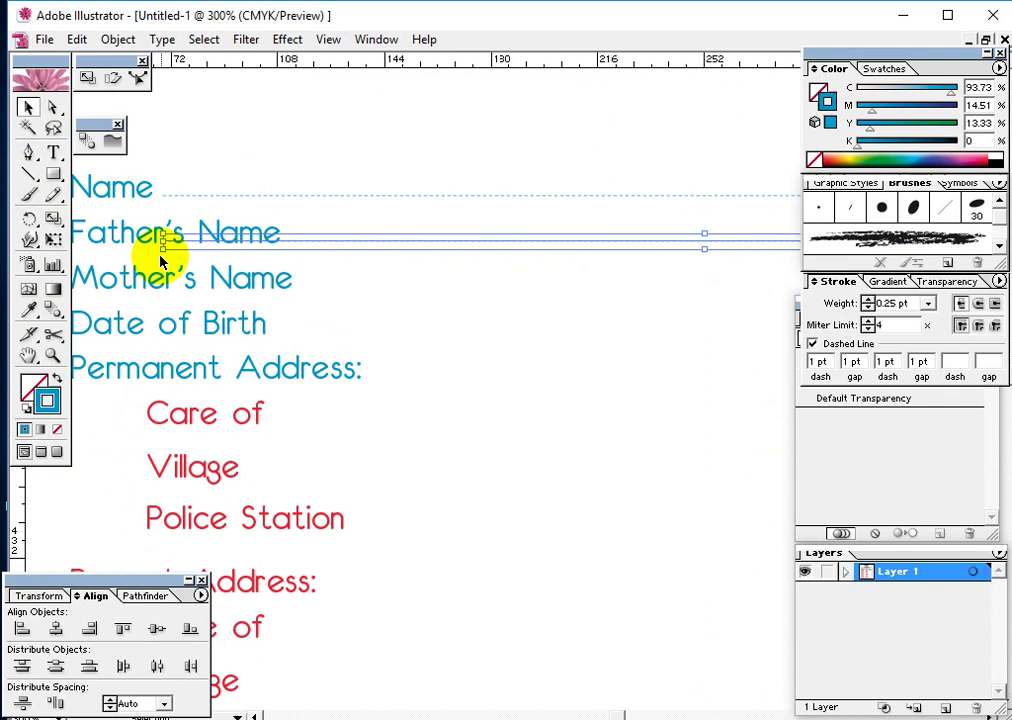
left_click_drag(162, 240, 289, 246)
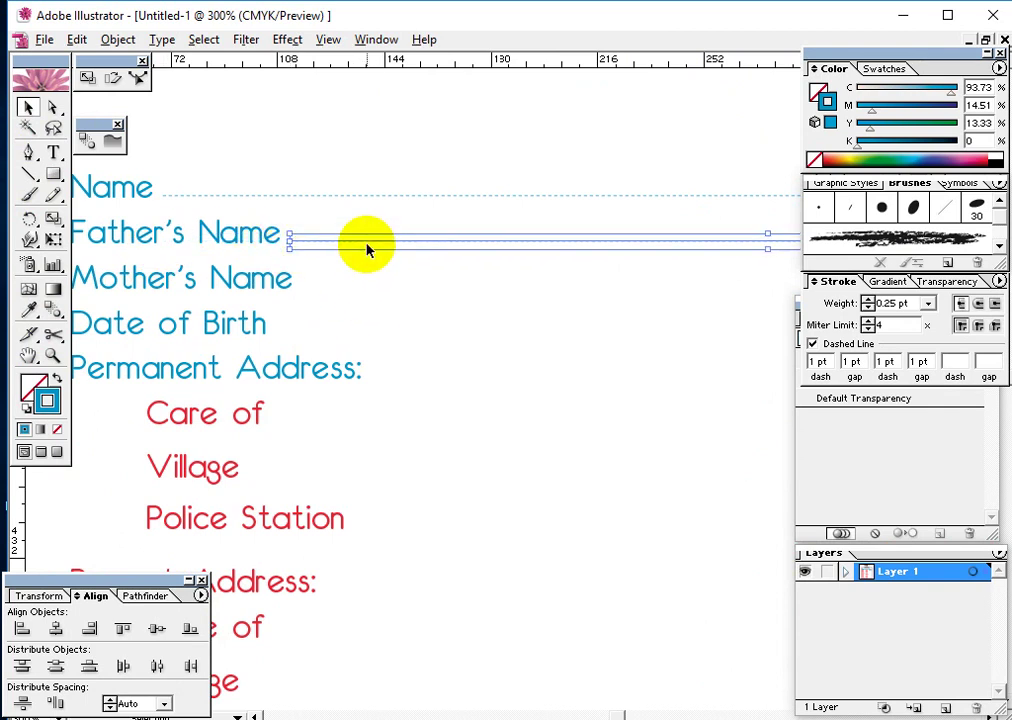
Step: Copy the dashed line down to the Mother's Name, Date of Birth and Permanent Address rows, fitting each start to its label
left_click_drag(367, 246, 299, 287)
left_click_drag(372, 291, 270, 326)
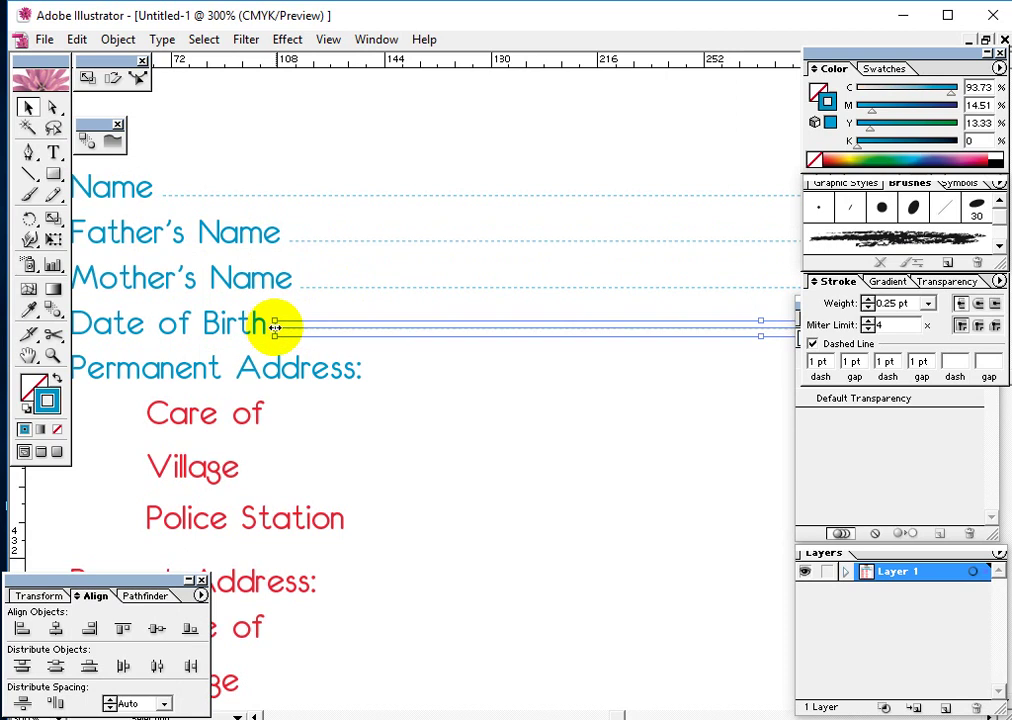
left_click_drag(370, 330, 368, 376)
left_click_drag(273, 375, 368, 376)
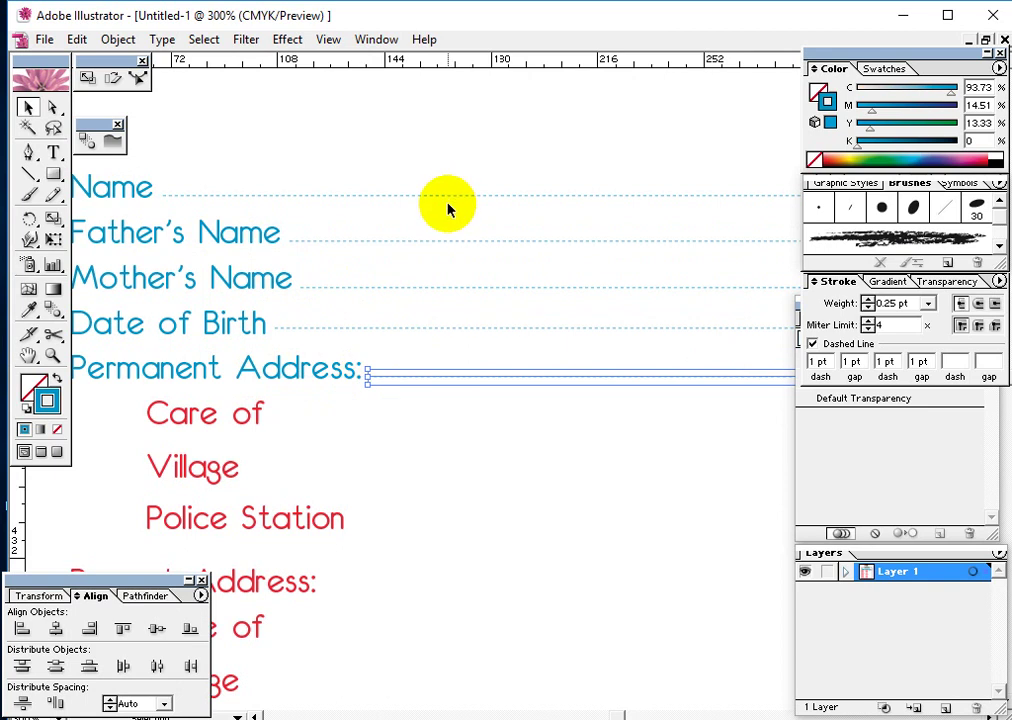
Step: Copy the Permanent Address line down to the Care of row and shorten it to start just after House/Road No
left_click_drag(535, 285, 558, 370)
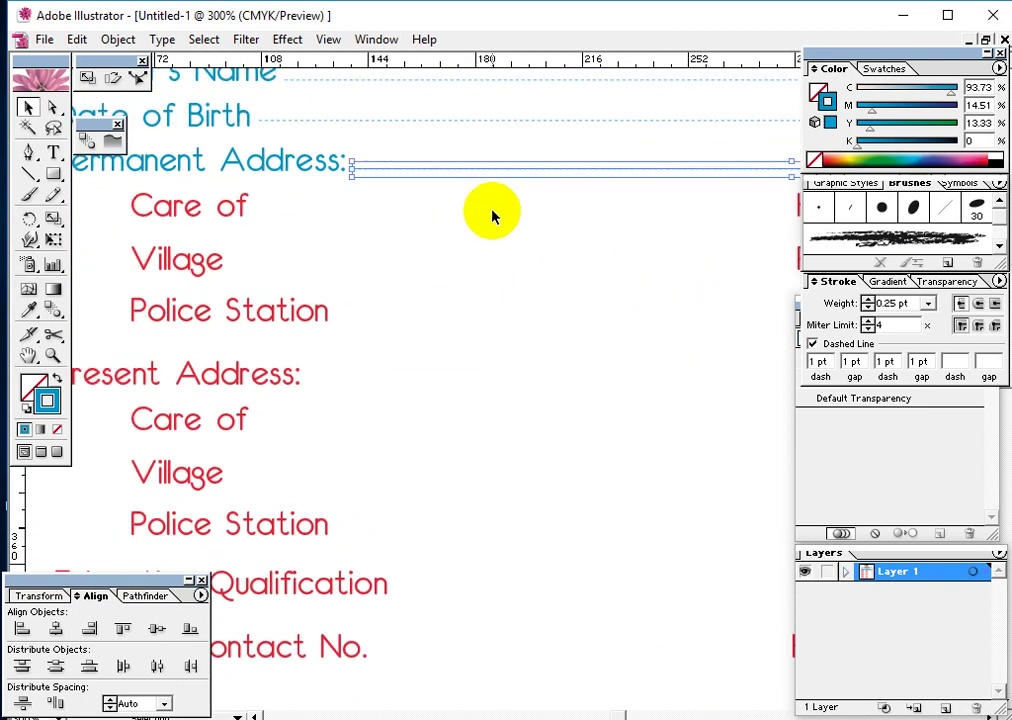
left_click_drag(484, 176, 477, 216)
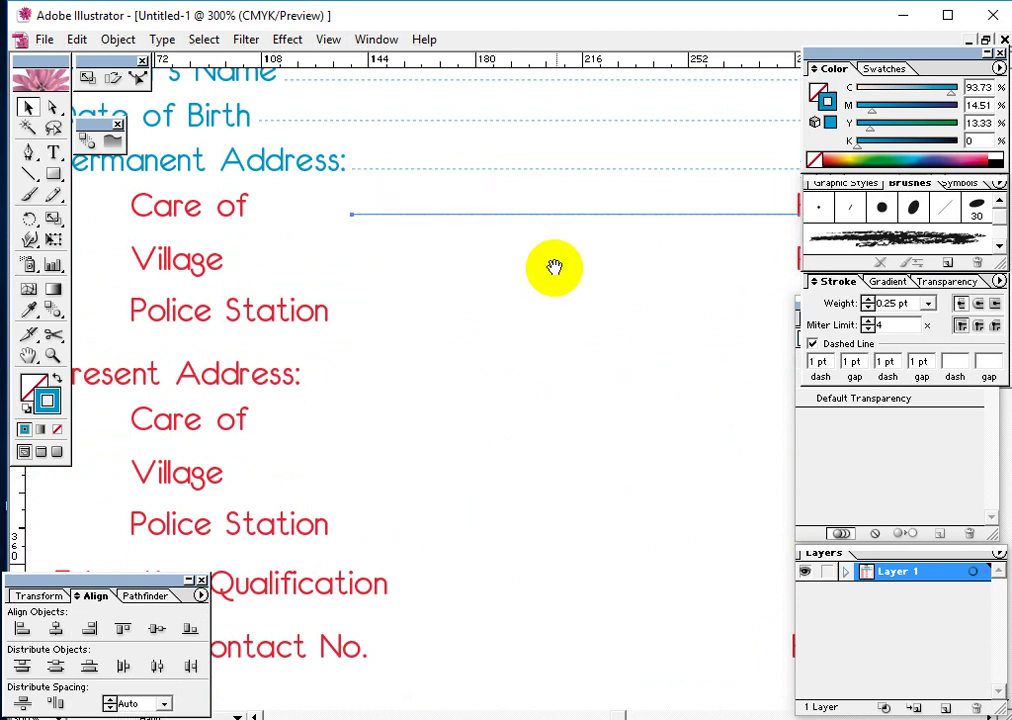
left_click_drag(553, 267, 369, 285)
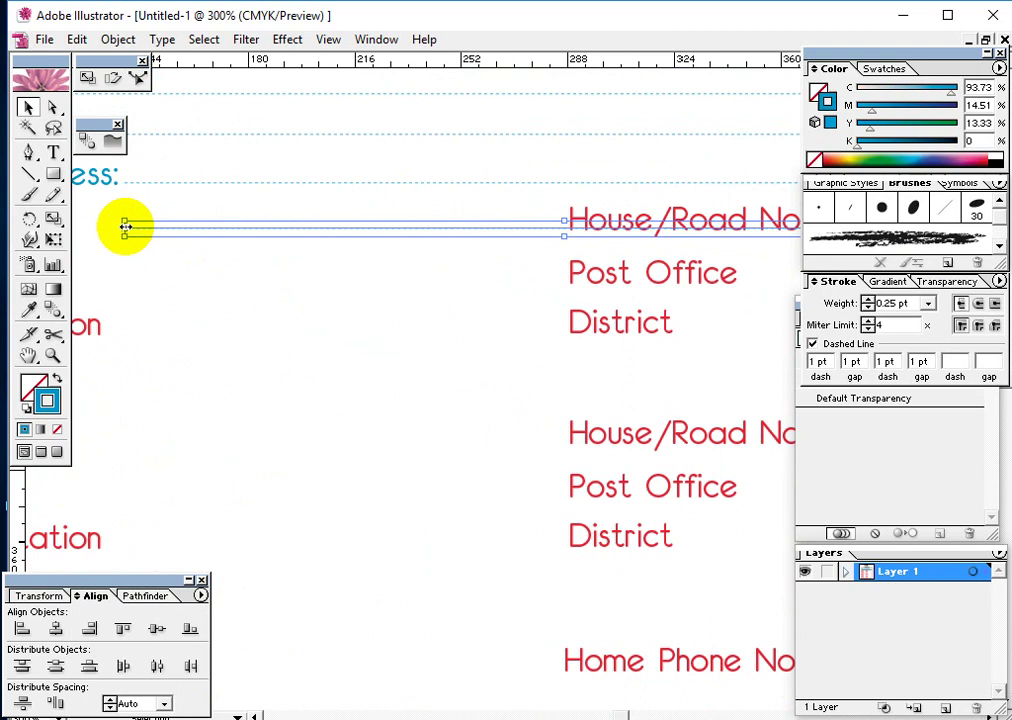
left_click_drag(603, 248, 347, 240)
left_click(108, 238)
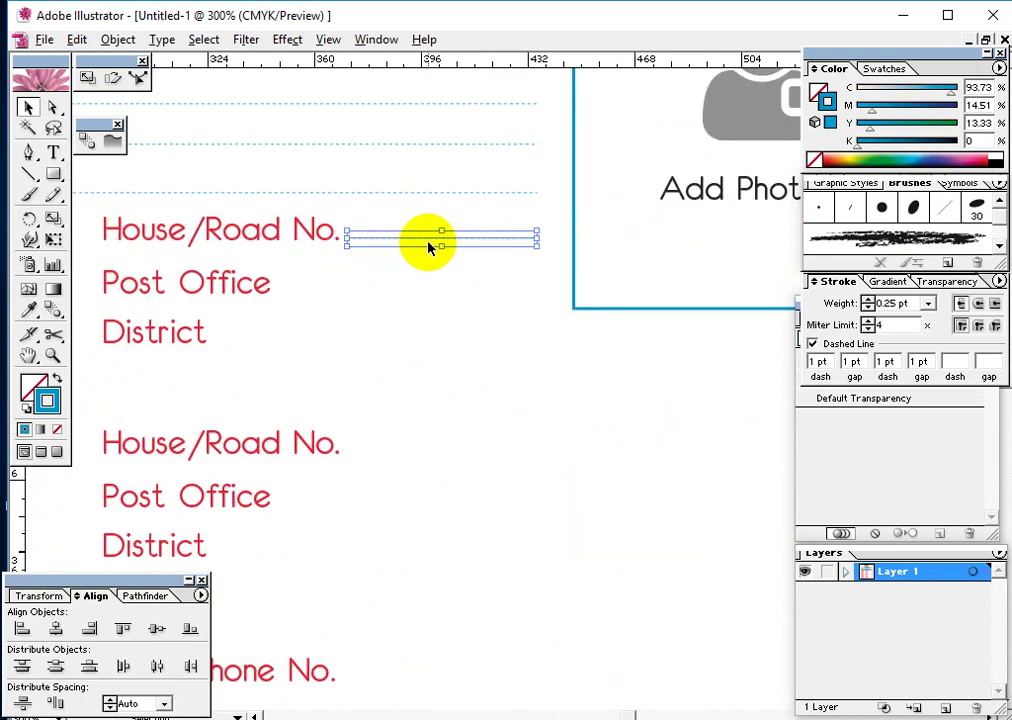
Step: Copy the House/Road No. line down to the permanent address's Post Office row and extend its start back to the label
left_click(418, 268)
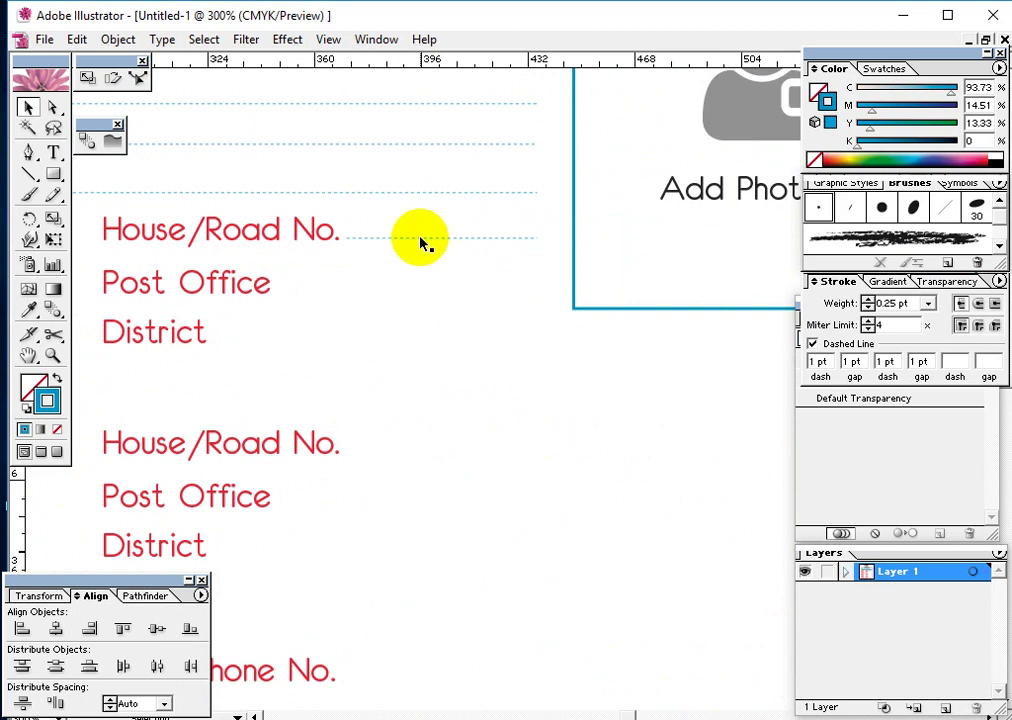
left_click(420, 240)
left_click(416, 268)
left_click(416, 242)
left_click_drag(420, 240, 412, 290)
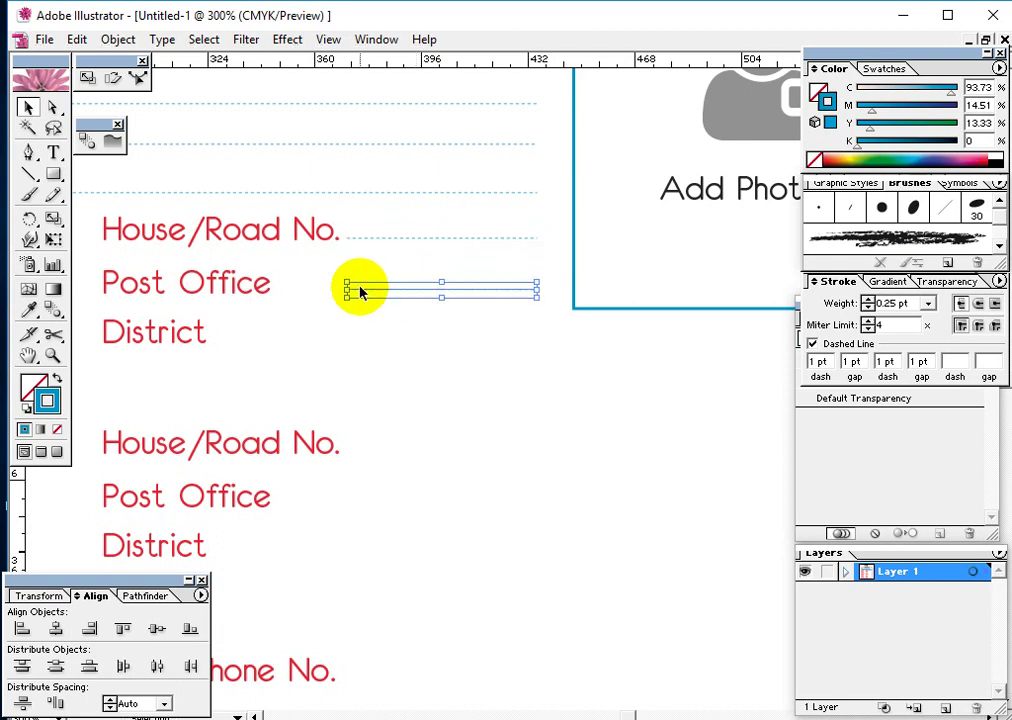
left_click_drag(346, 289, 273, 292)
Step: Copy the dashed line to the permanent address's District row and the present address's House/Road No. row, fitting each start to its label
left_click_drag(395, 296, 388, 343)
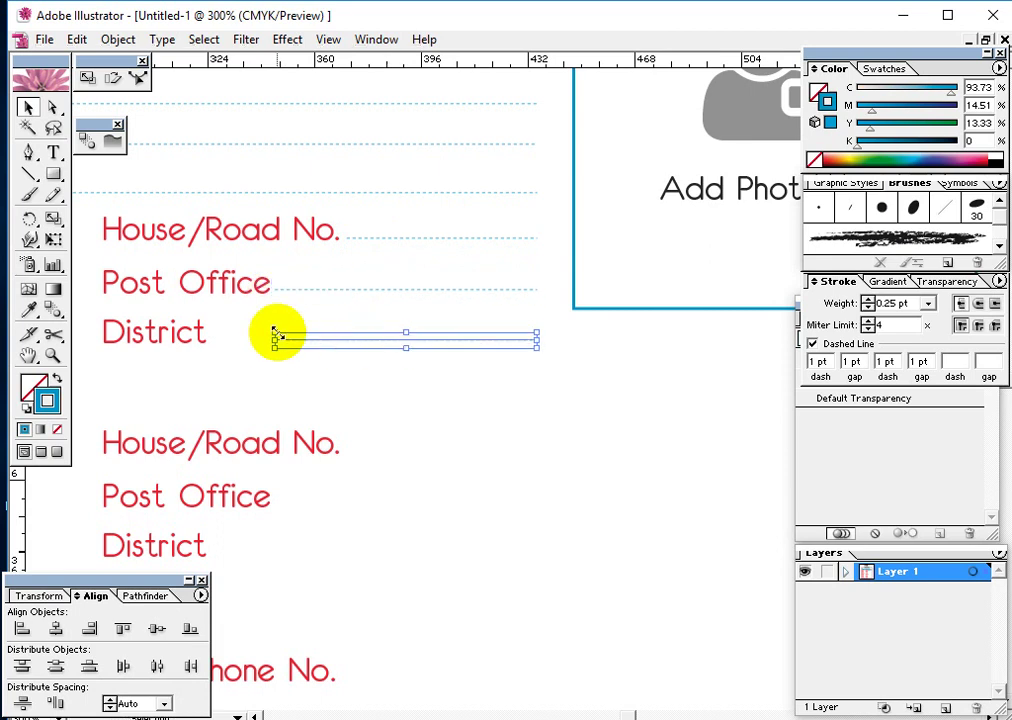
left_click_drag(273, 337, 213, 341)
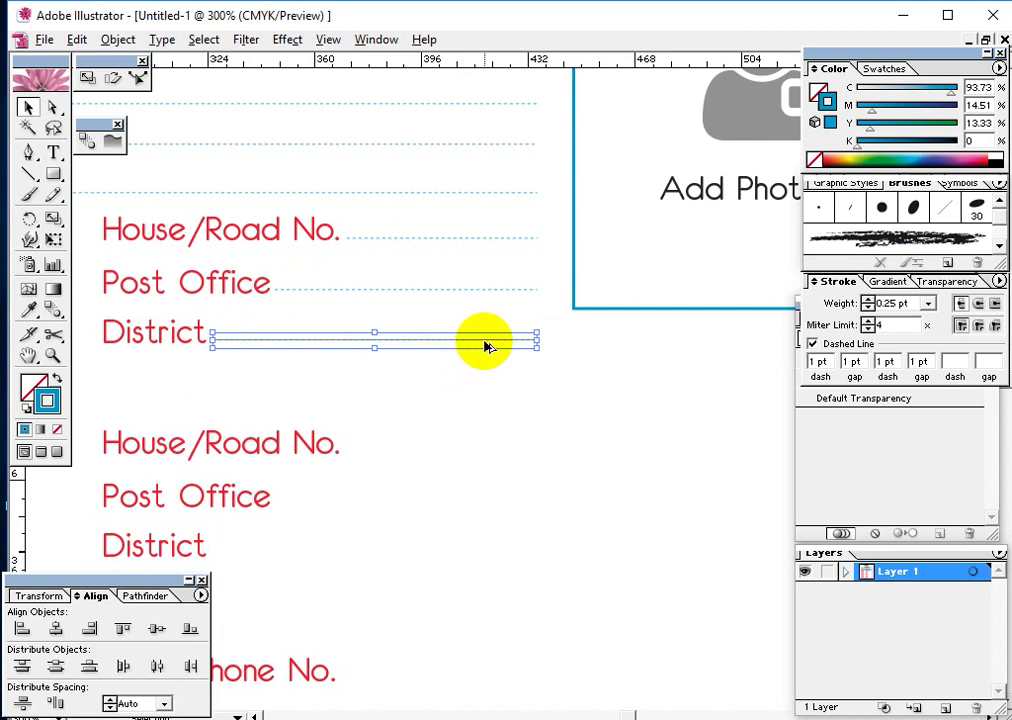
left_click_drag(484, 342, 474, 455)
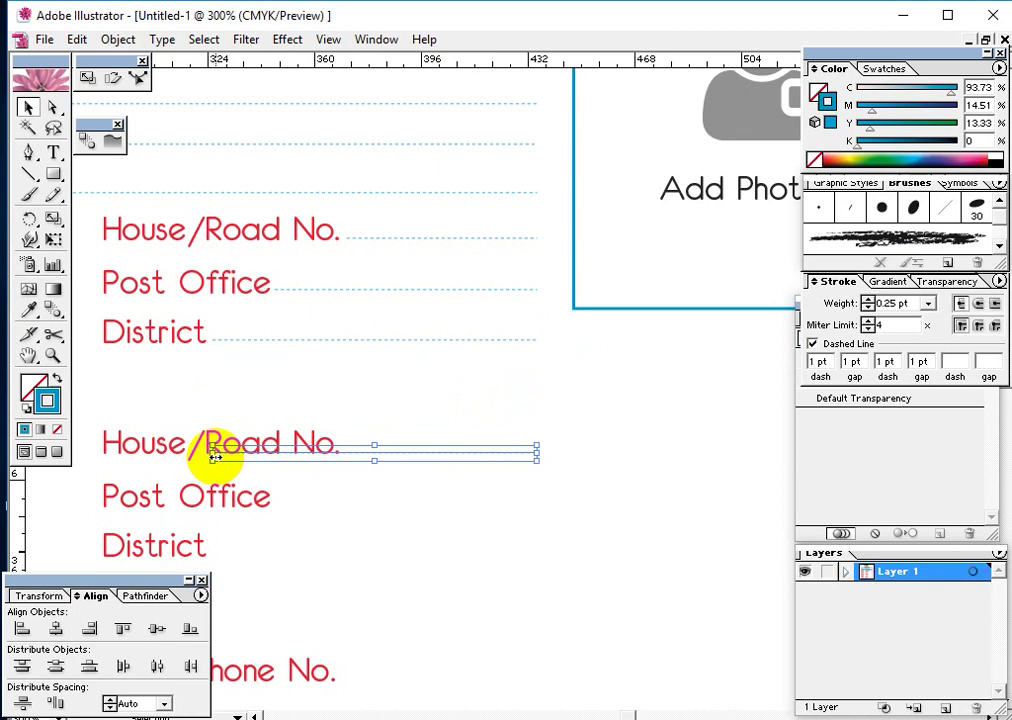
left_click_drag(210, 451, 343, 458)
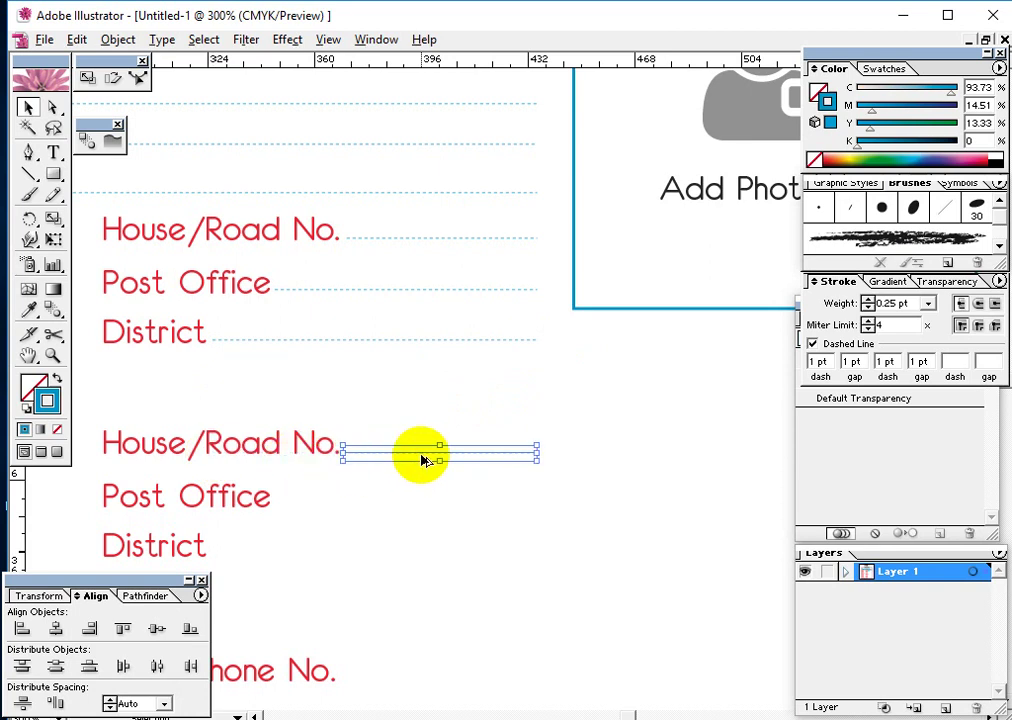
Step: Copy the dashed line to the present address's Post Office and District rows, extending each start back to its label
left_click_drag(421, 458, 407, 506)
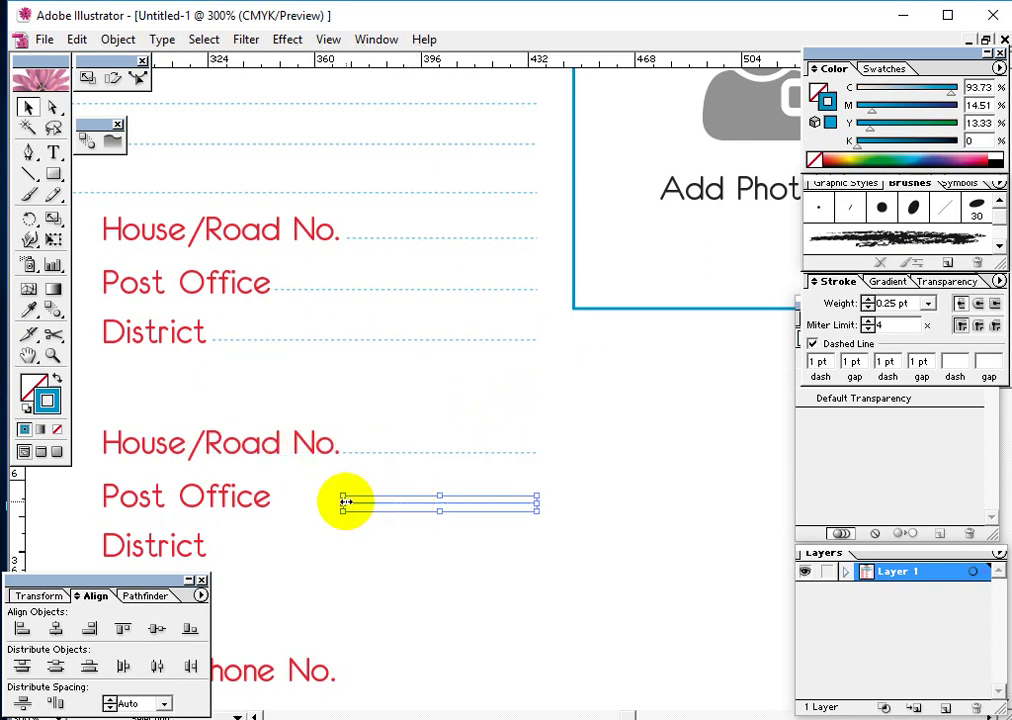
left_click_drag(346, 501, 278, 501)
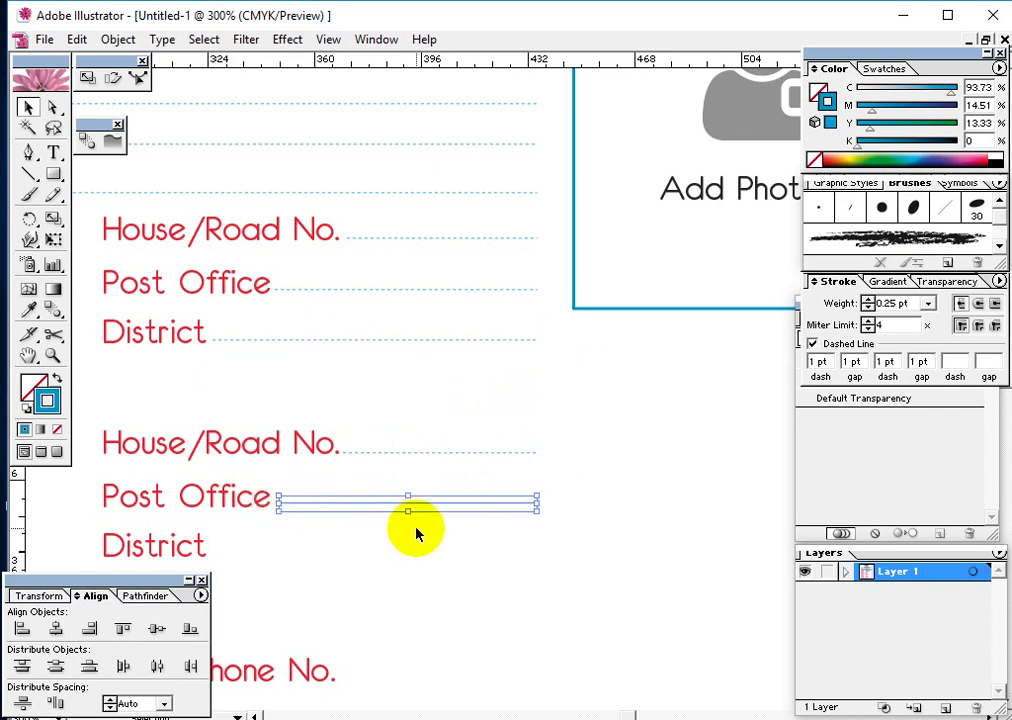
left_click_drag(418, 533, 465, 250)
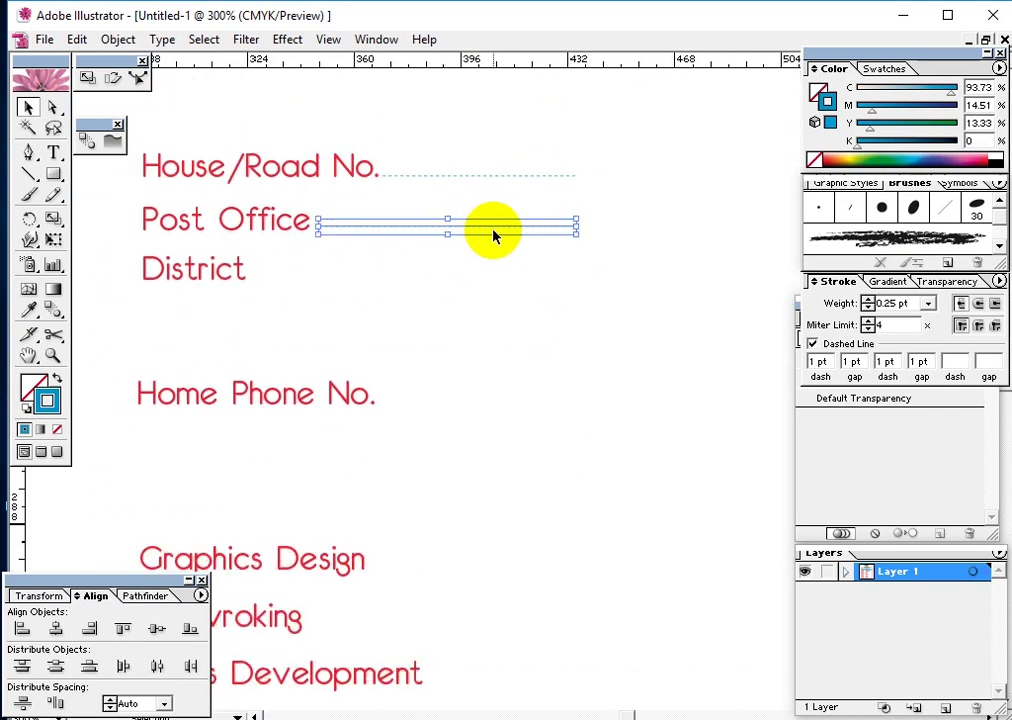
left_click_drag(490, 232, 480, 278)
left_click_drag(318, 273, 253, 277)
Step: Copy the District line down to the Home Phone No. row and shorten it to start just after the label
scroll(501, 258, "down", 4)
scroll(501, 258, "left", 3)
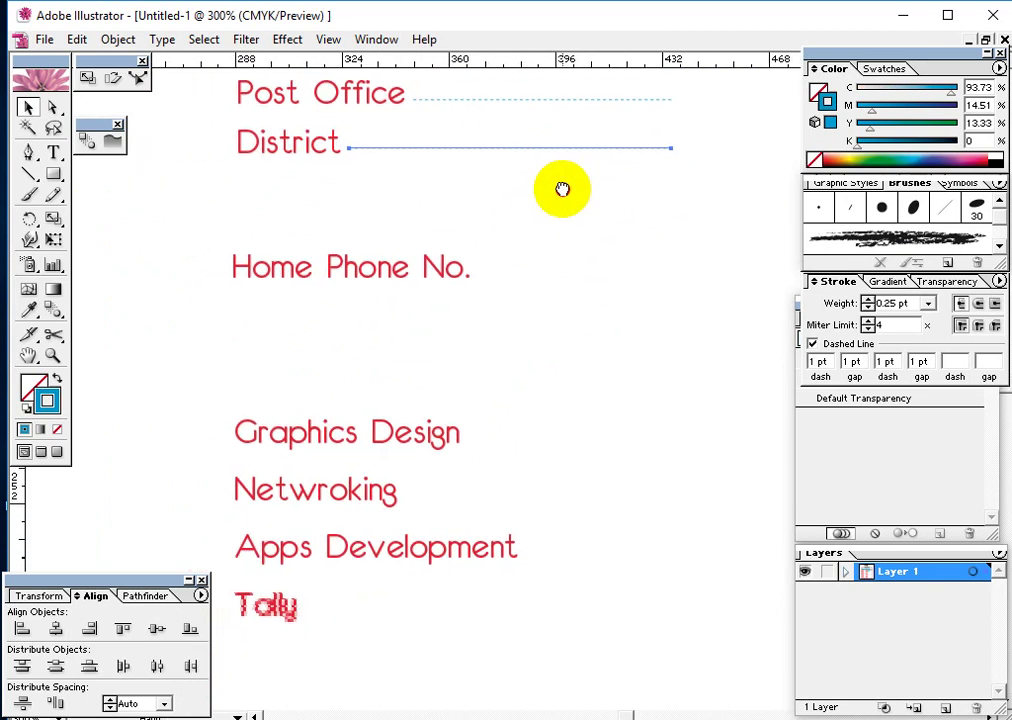
left_click_drag(565, 153, 565, 277)
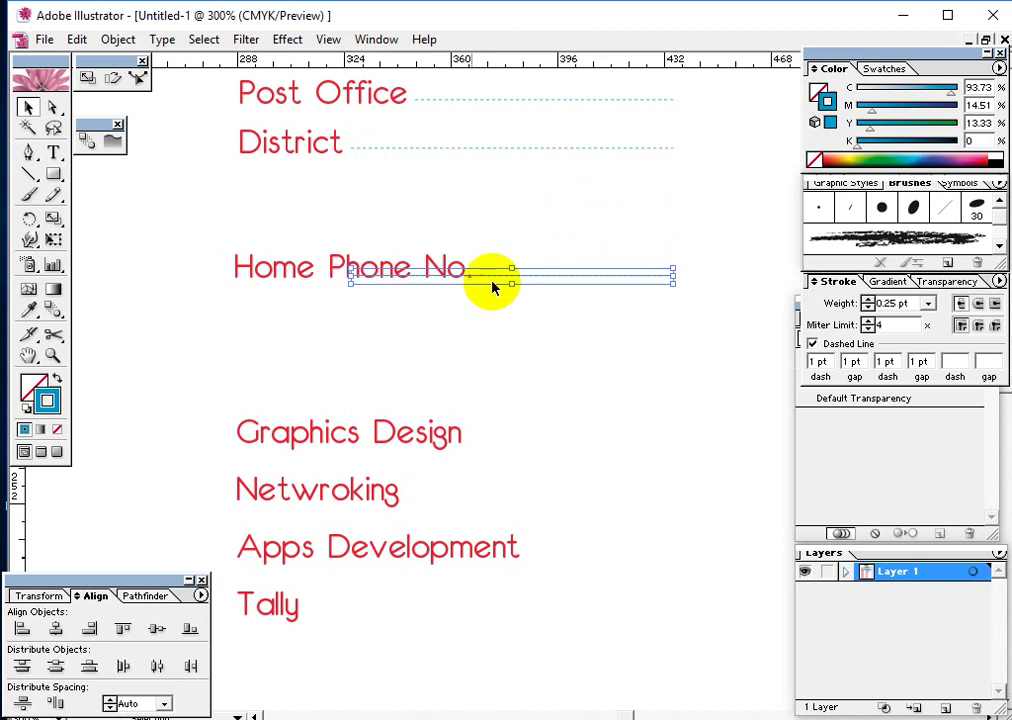
left_click_drag(350, 276, 476, 282)
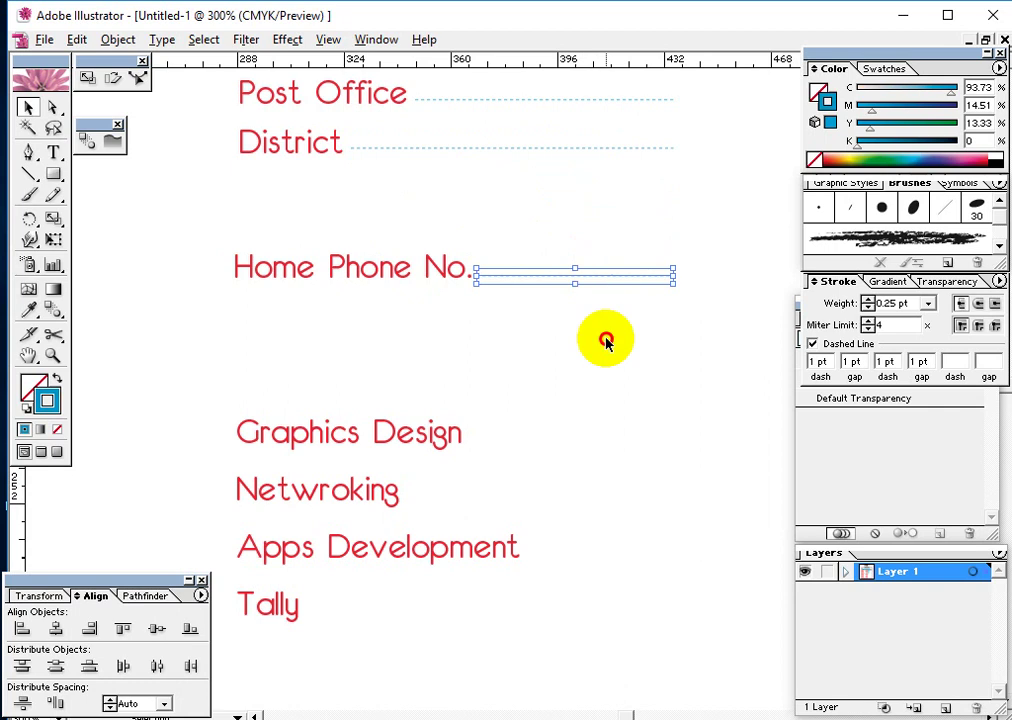
Step: Recolour the red left-column labels from Care of down to Applicant Signature with the blue sampled from the Father's Name label
left_click_drag(615, 413, 414, 433)
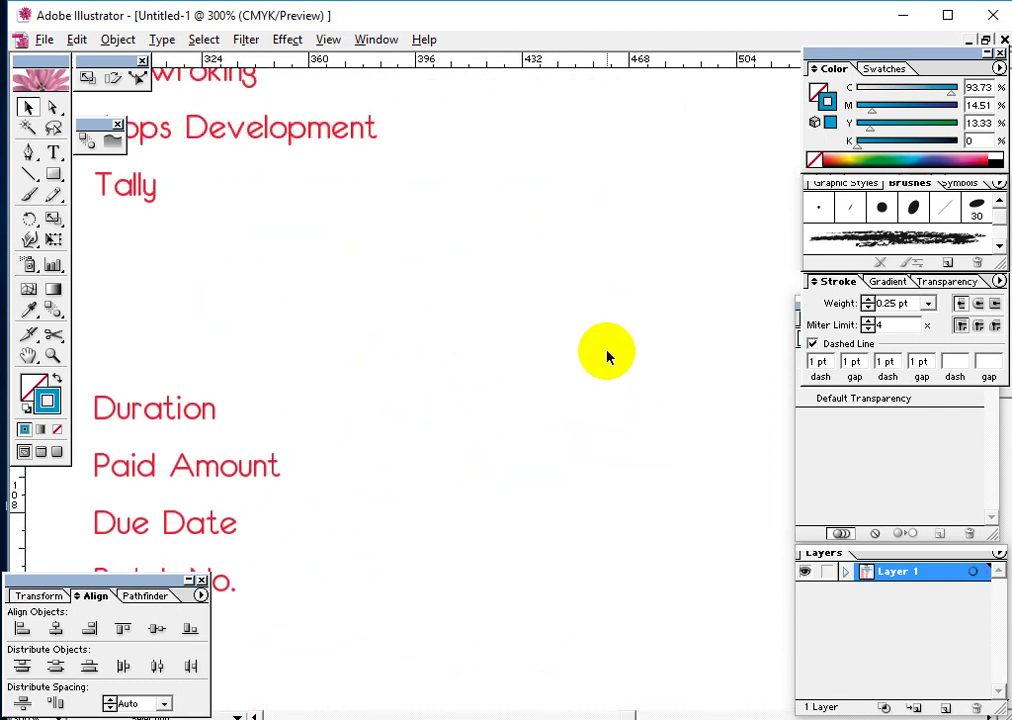
key("ctrl+0")
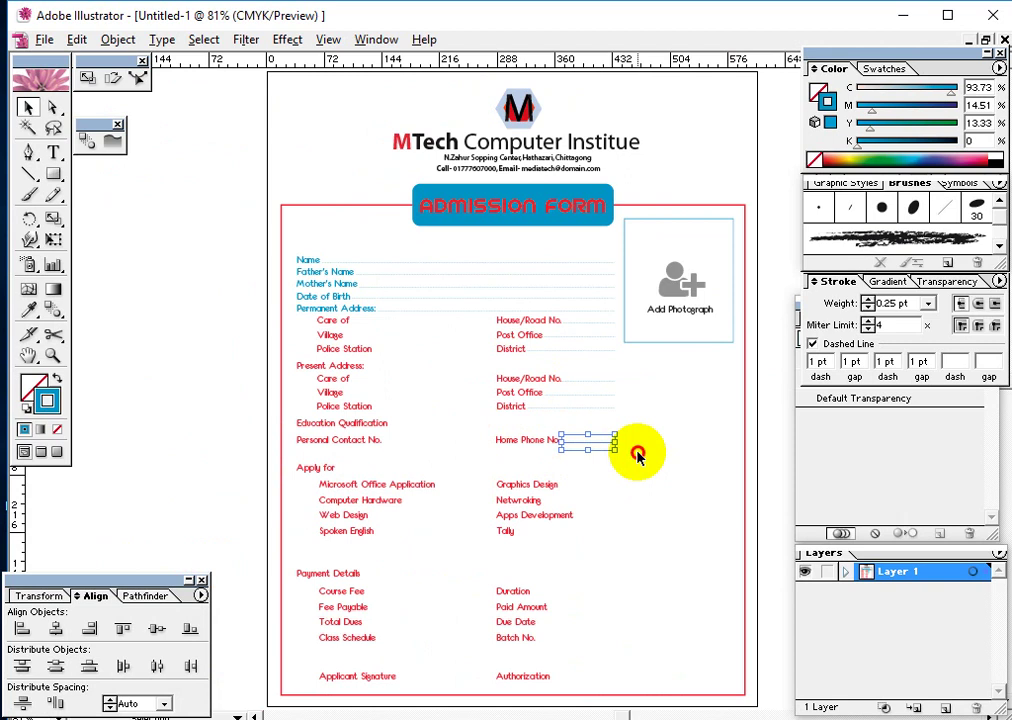
left_click_drag(655, 443, 603, 416)
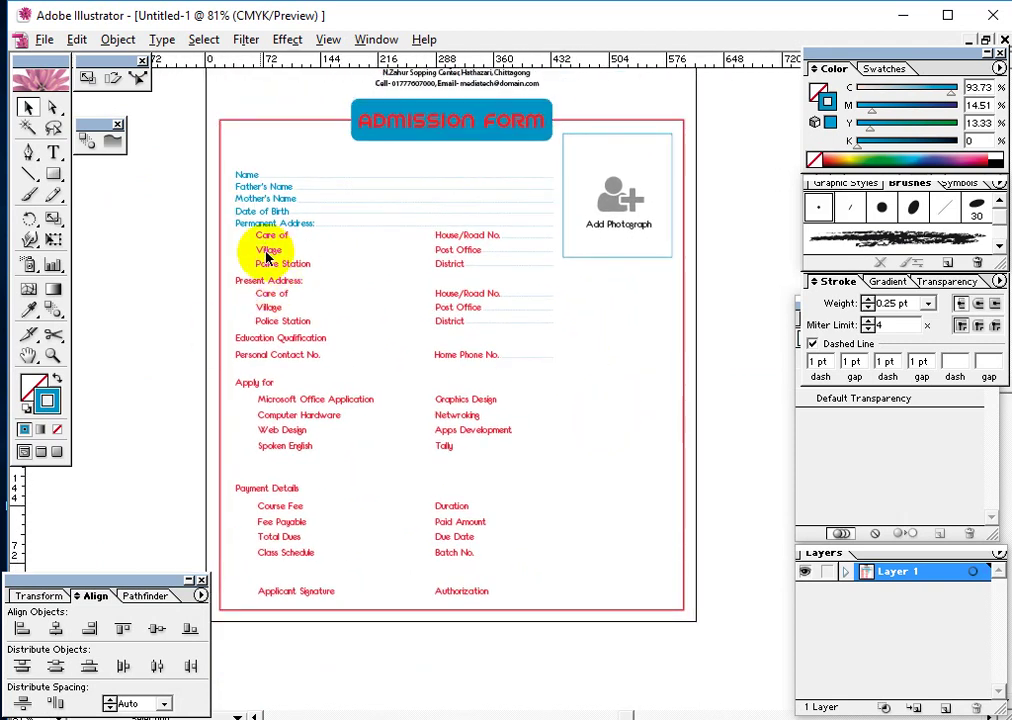
mouse_move(240, 234)
left_mouse_down()
mouse_move(265, 503)
mouse_move(289, 603)
left_mouse_up()
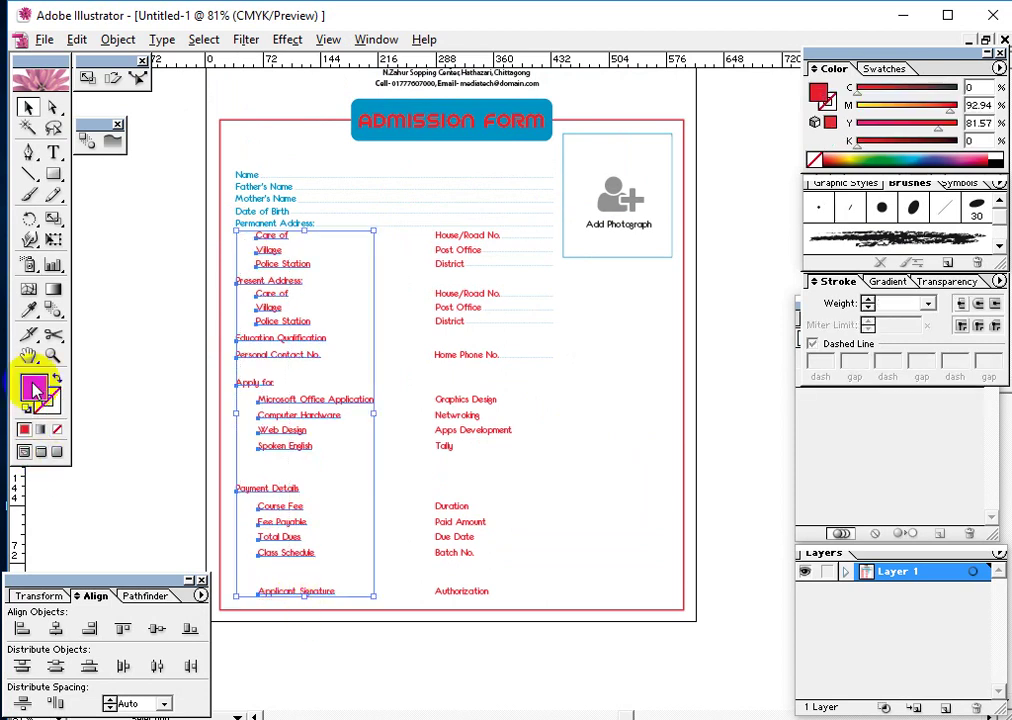
left_click(28, 310)
left_click(241, 188)
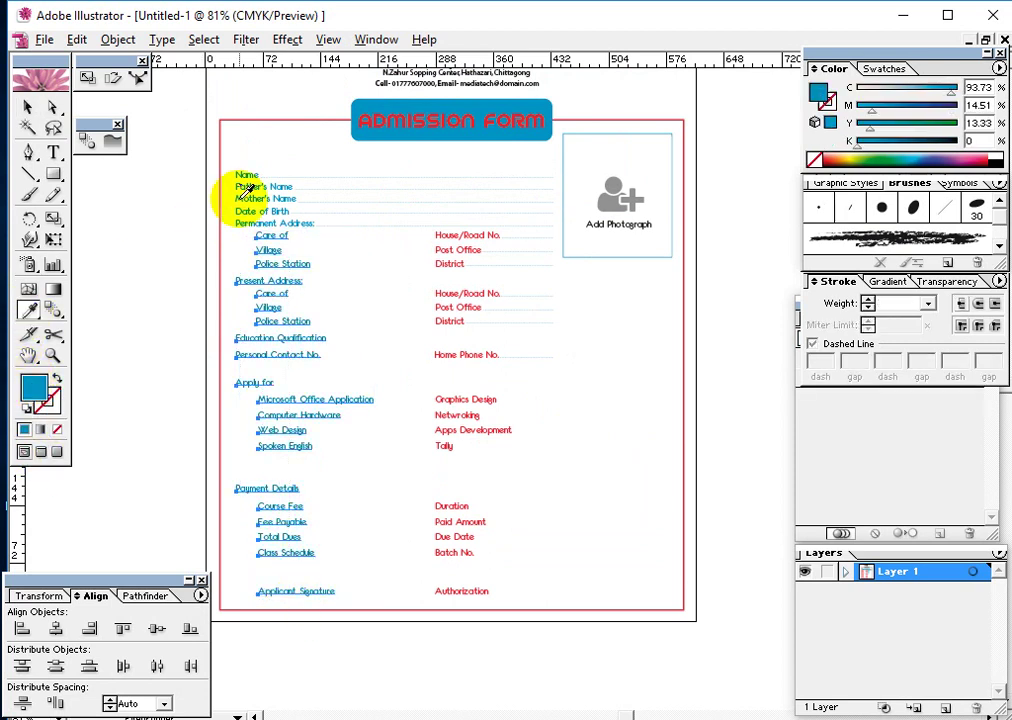
left_click(28, 107)
left_click(107, 249)
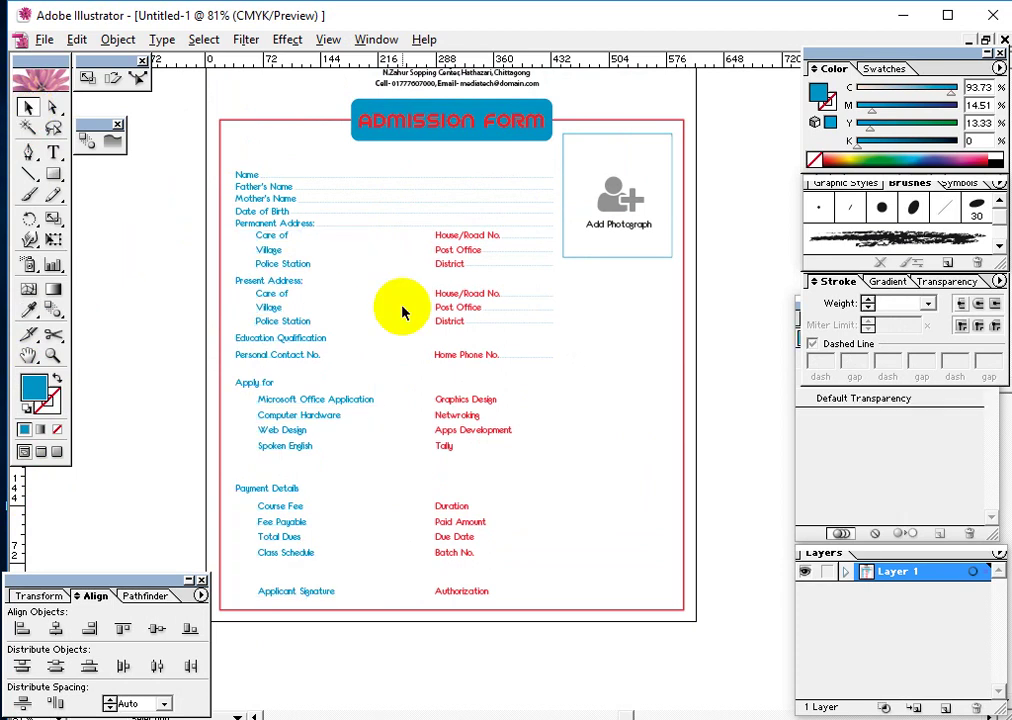
Step: Recolour the red right-column labels from House/Road No. down to Authorization with the sampled label blue, leaving out the form's border
left_click_drag(425, 240, 439, 604)
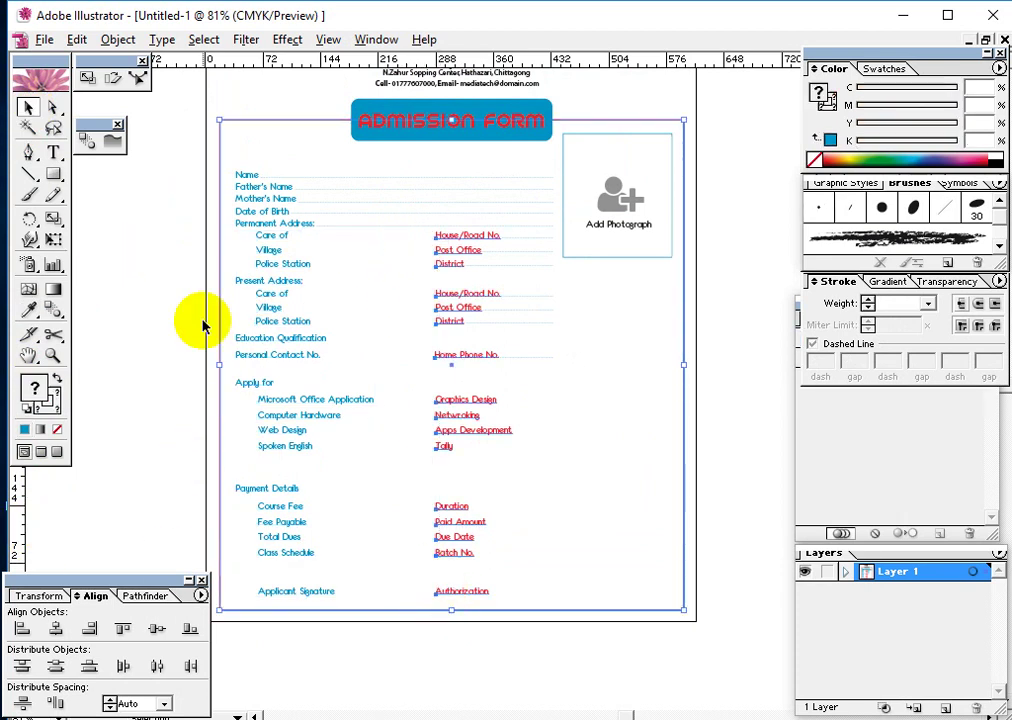
left_click(221, 288, "shift")
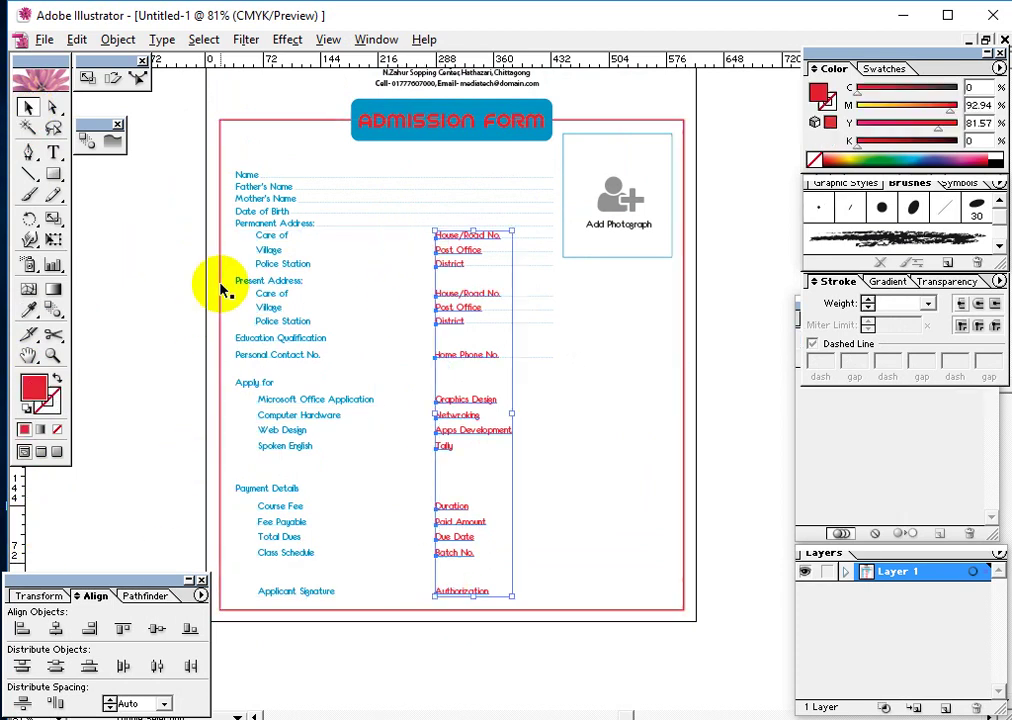
double_click(34, 388)
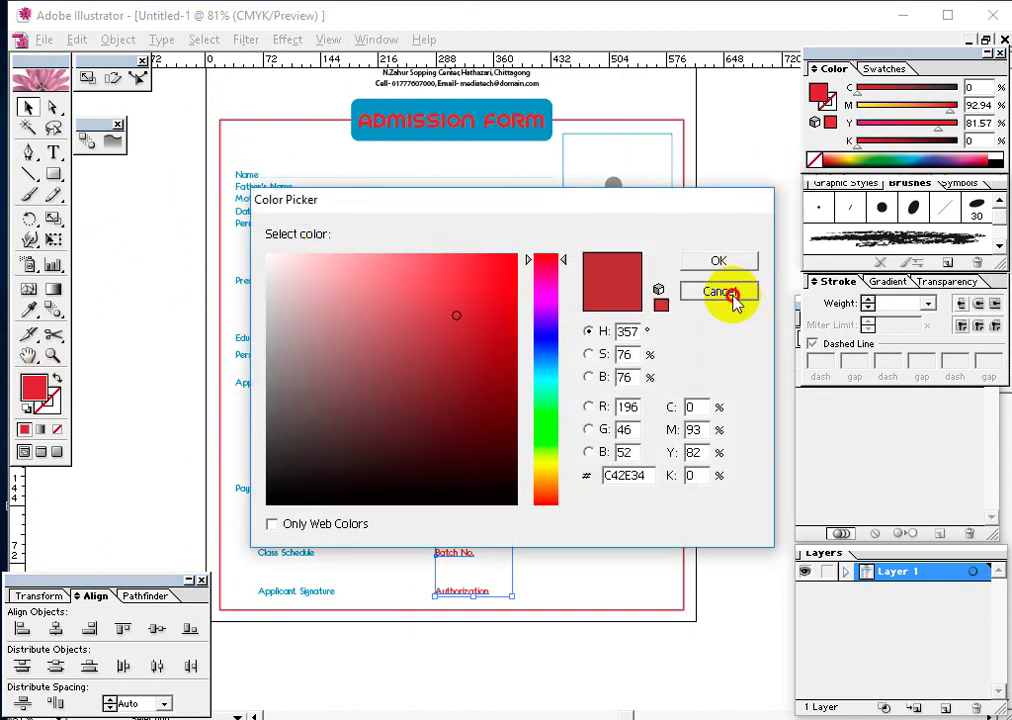
left_click(718, 290)
left_click(28, 309)
left_click(267, 249)
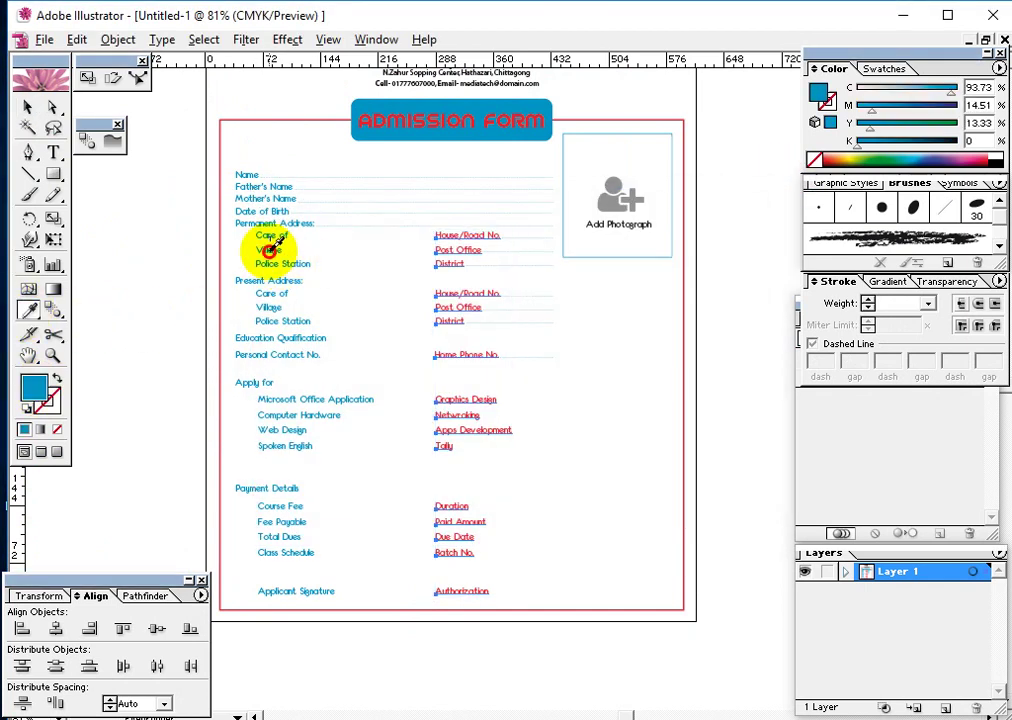
left_click(28, 107)
left_click(181, 305)
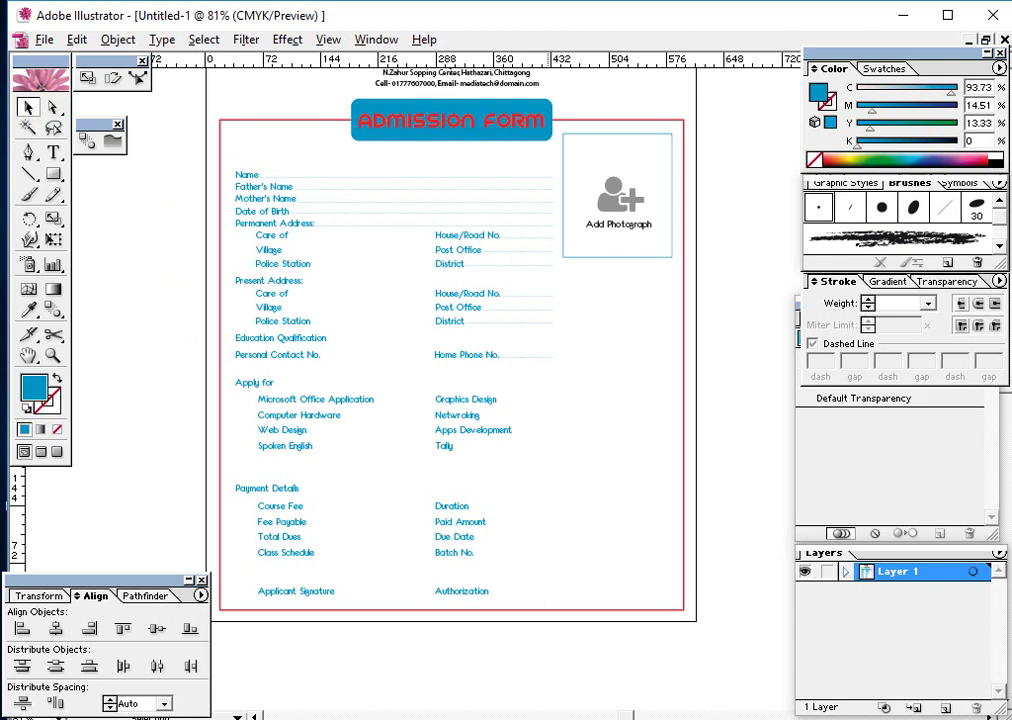
left_click(254, 382)
key("ctrl+equal")
key("ctrl+equal")
key("ctrl+equal")
key("ctrl+equal")
left_click(75, 524)
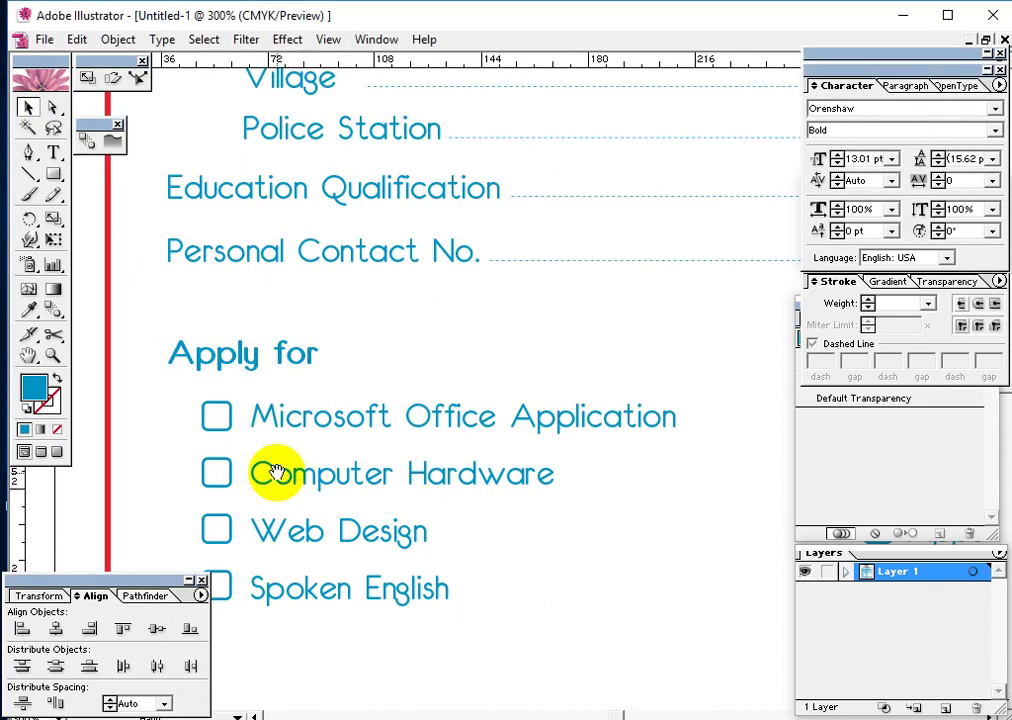
Step: Remove the colon from the Present Address label and set the label in Bold
left_click_drag(267, 470, 407, 549)
left_click_drag(445, 412, 377, 572)
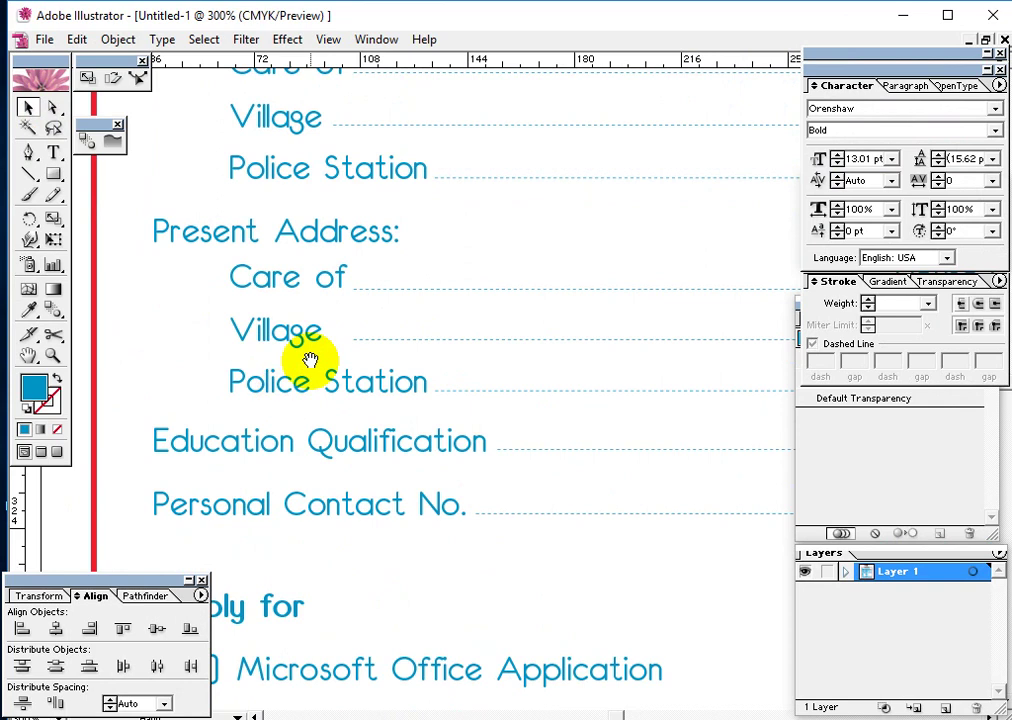
left_click_drag(315, 296, 296, 386)
left_click(384, 321)
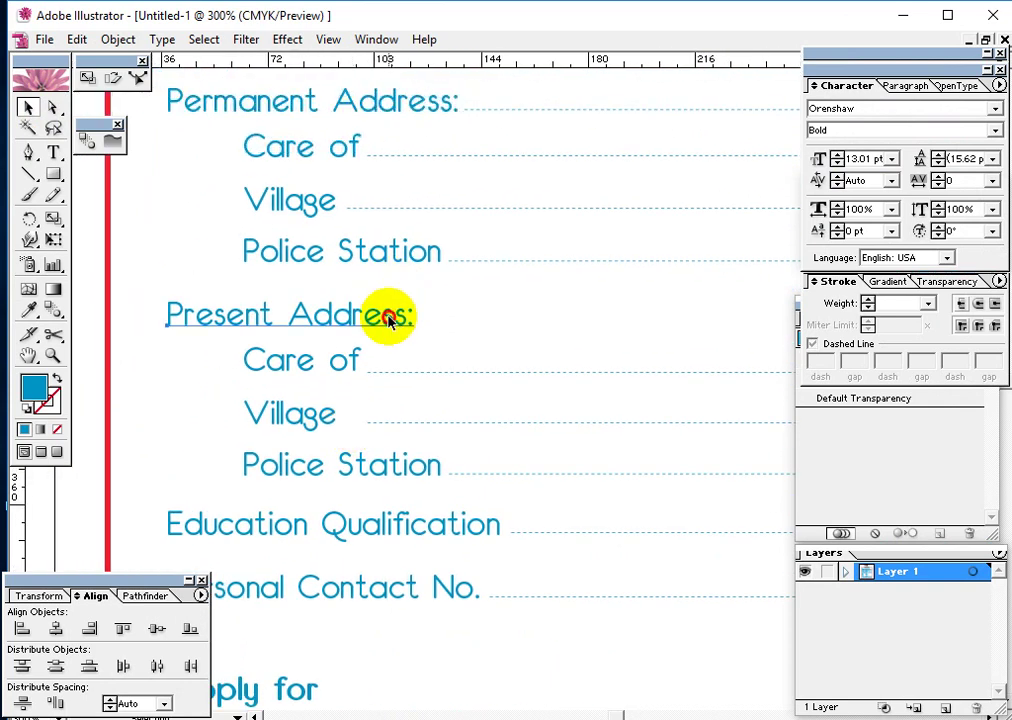
key("t")
left_click_drag(407, 316, 445, 322)
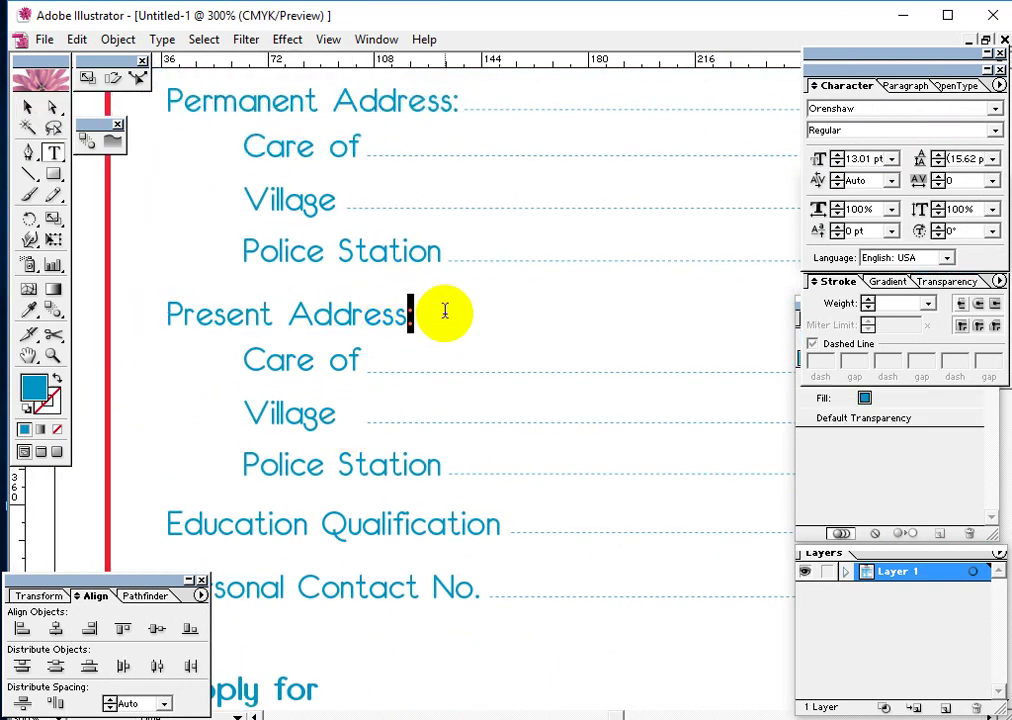
key("BackSpace")
left_click(28, 106)
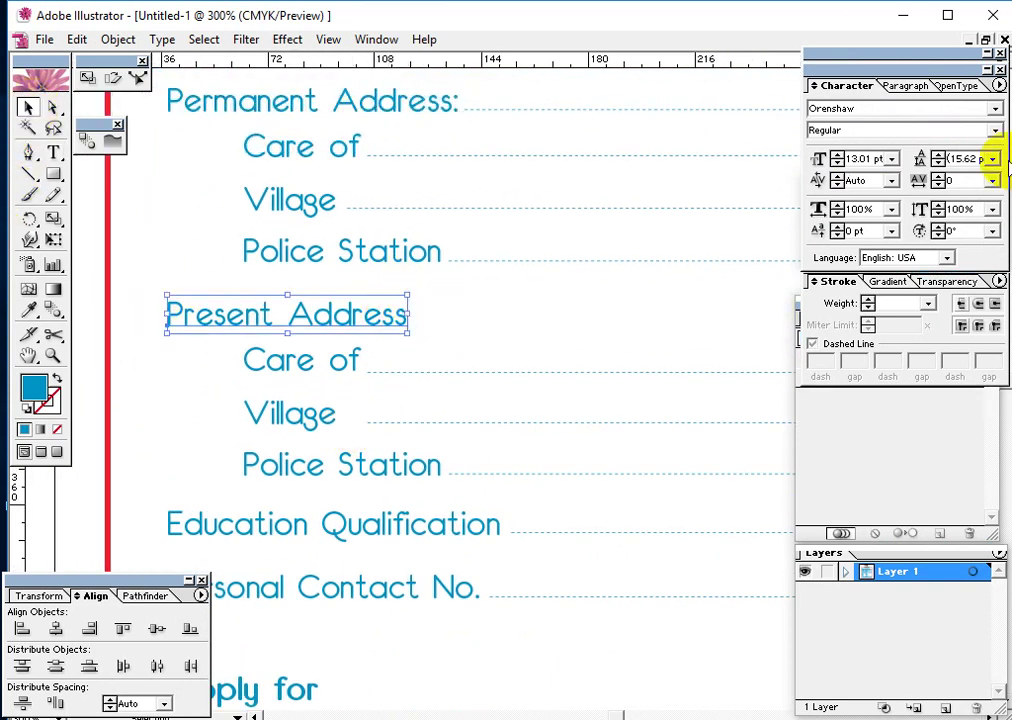
left_click(997, 140)
left_click(880, 174)
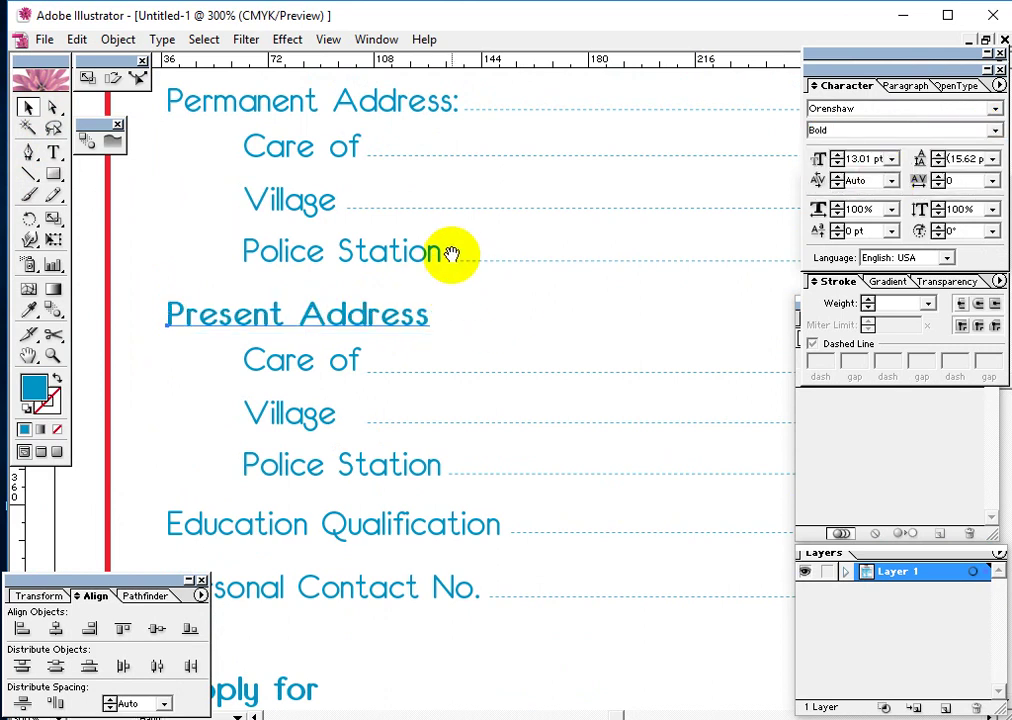
Step: Delete the dashed fill-in line beside the Permanent Address label
left_click_drag(384, 135, 378, 303)
left_click(388, 280)
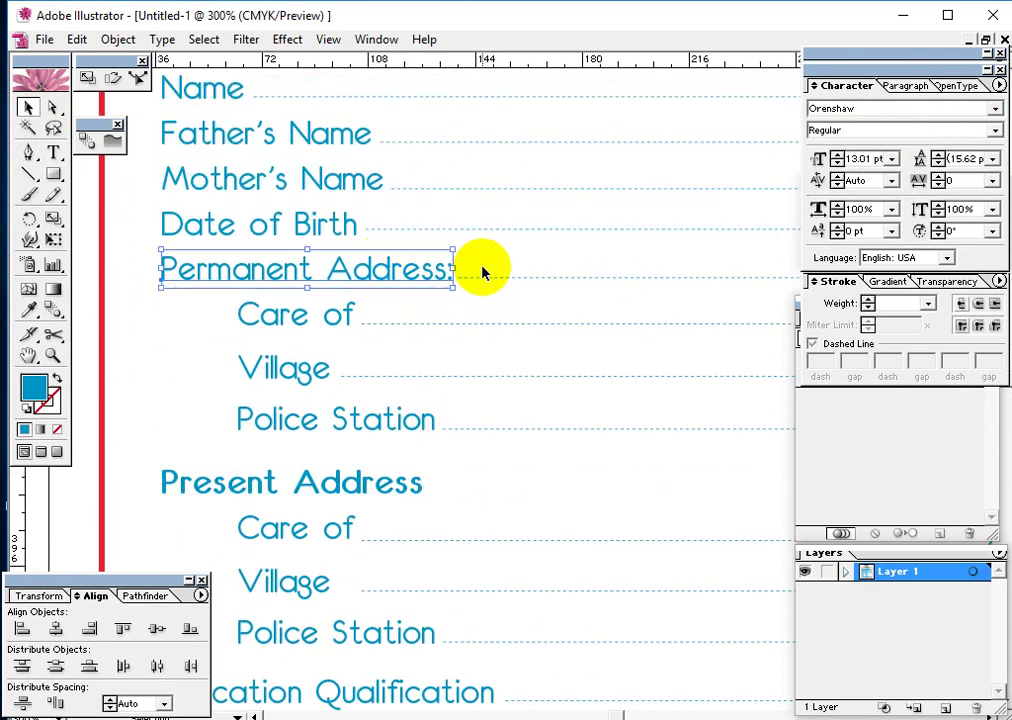
left_click(510, 281)
key("Delete")
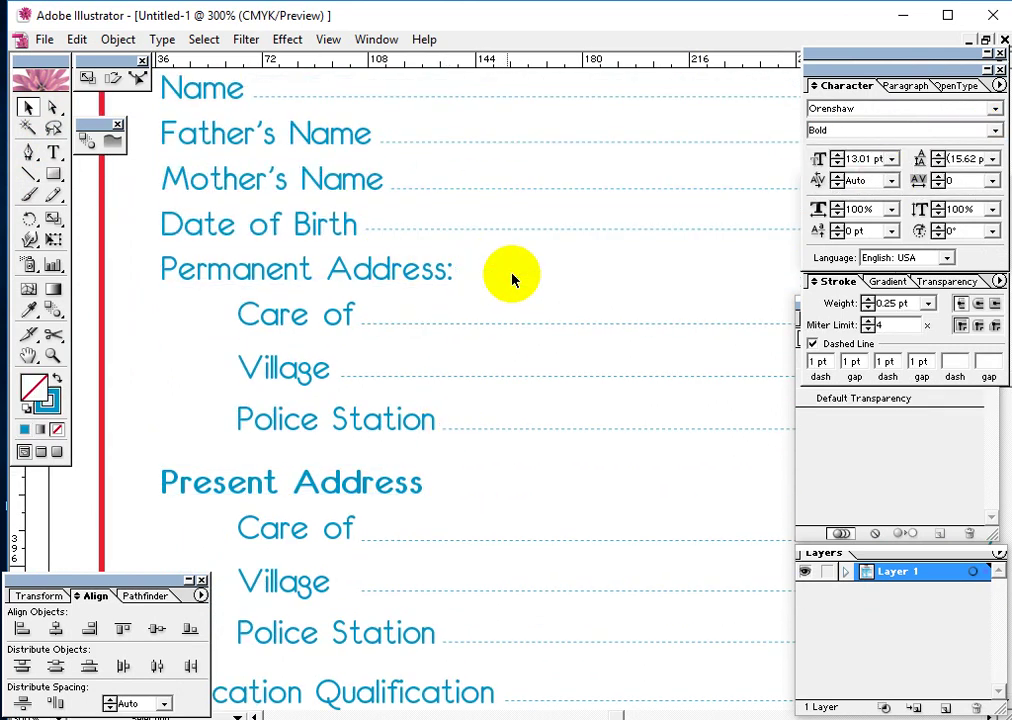
Step: Remove the colon from the Permanent Address label and set the label in Bold
left_click(447, 267)
key("t")
left_click(447, 267)
left_click_drag(452, 268, 441, 272)
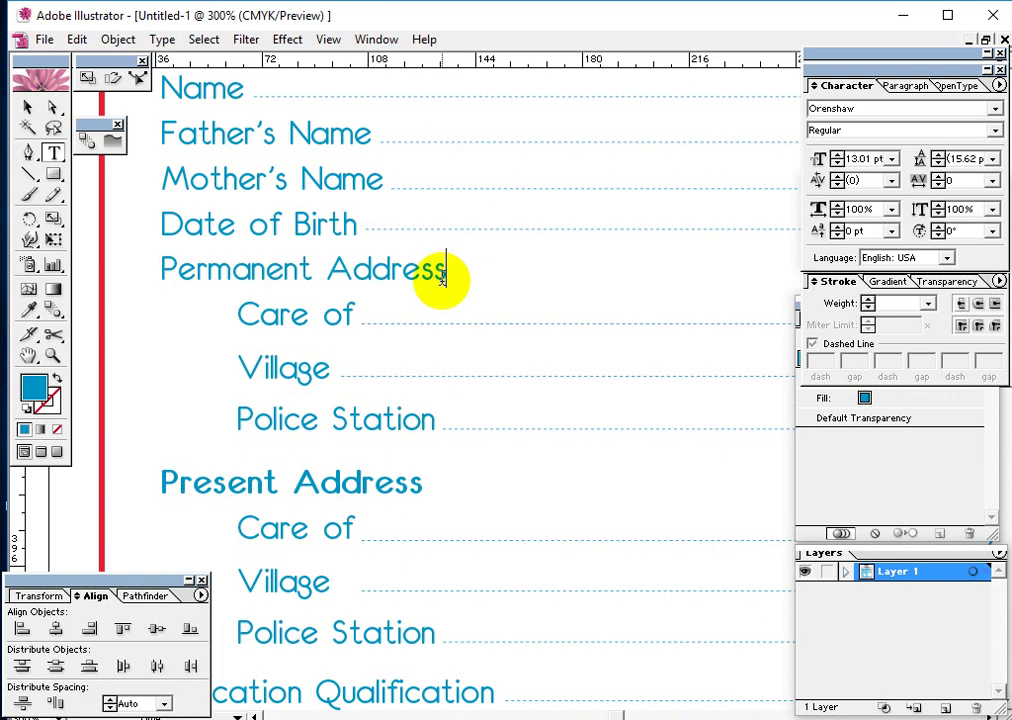
left_click(28, 110)
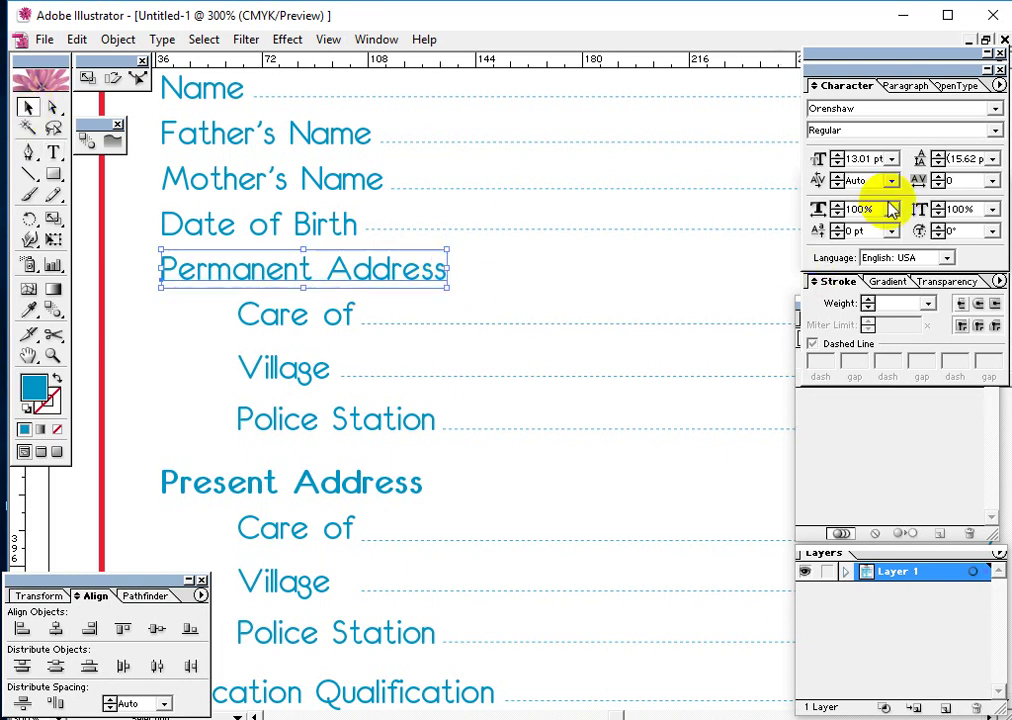
left_click(995, 130)
left_click(940, 175)
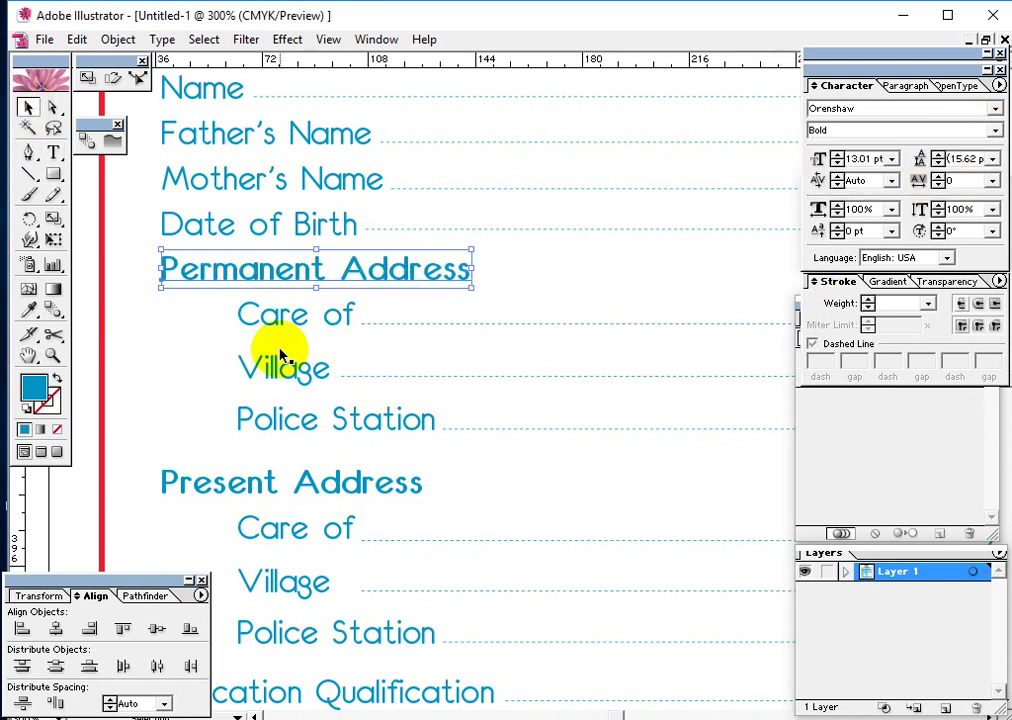
Step: Copy the Name label to just above the Name row and change the copy's text to "Form No."
scroll(330, 340, "up", 4)
scroll(350, 318, "up", 2)
left_click(355, 312)
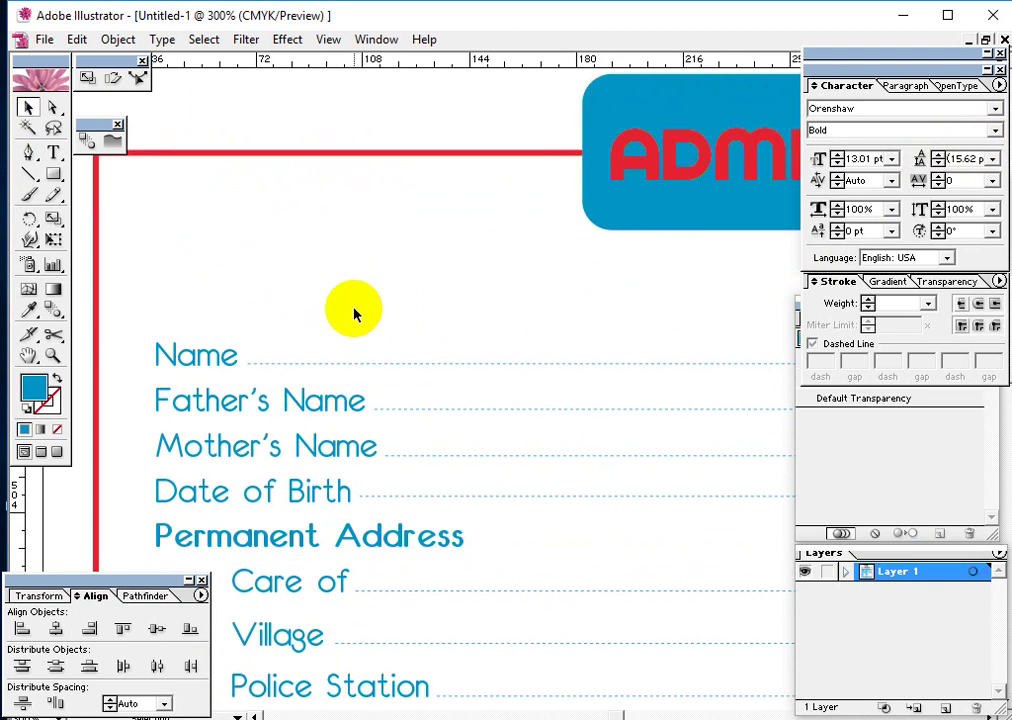
left_click(190, 368)
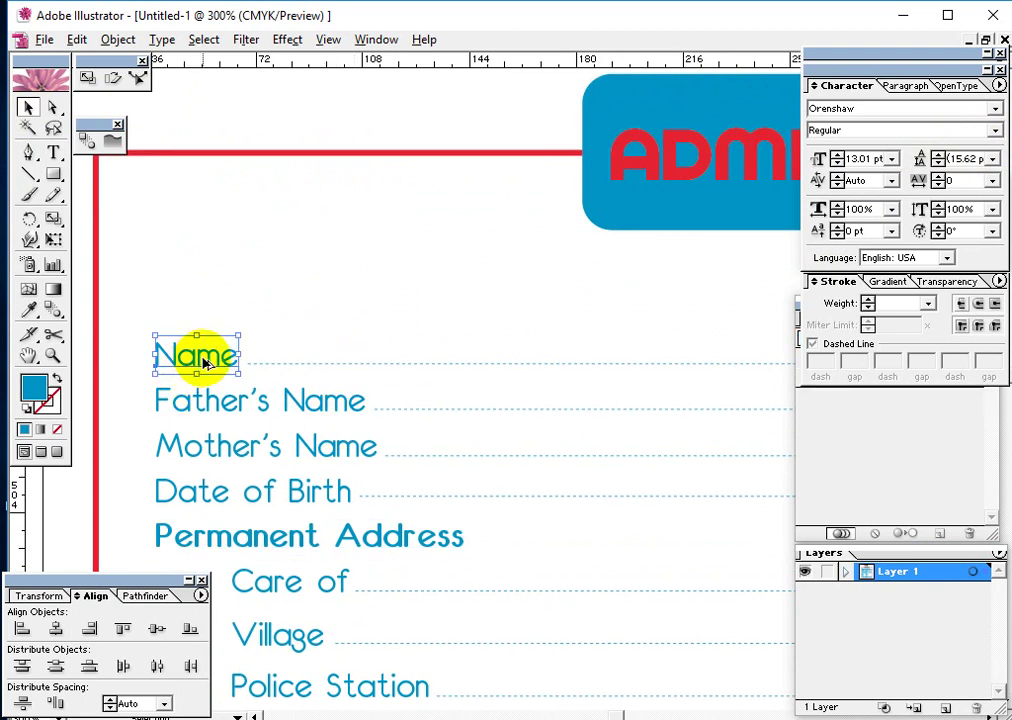
left_click_drag(203, 365, 203, 302)
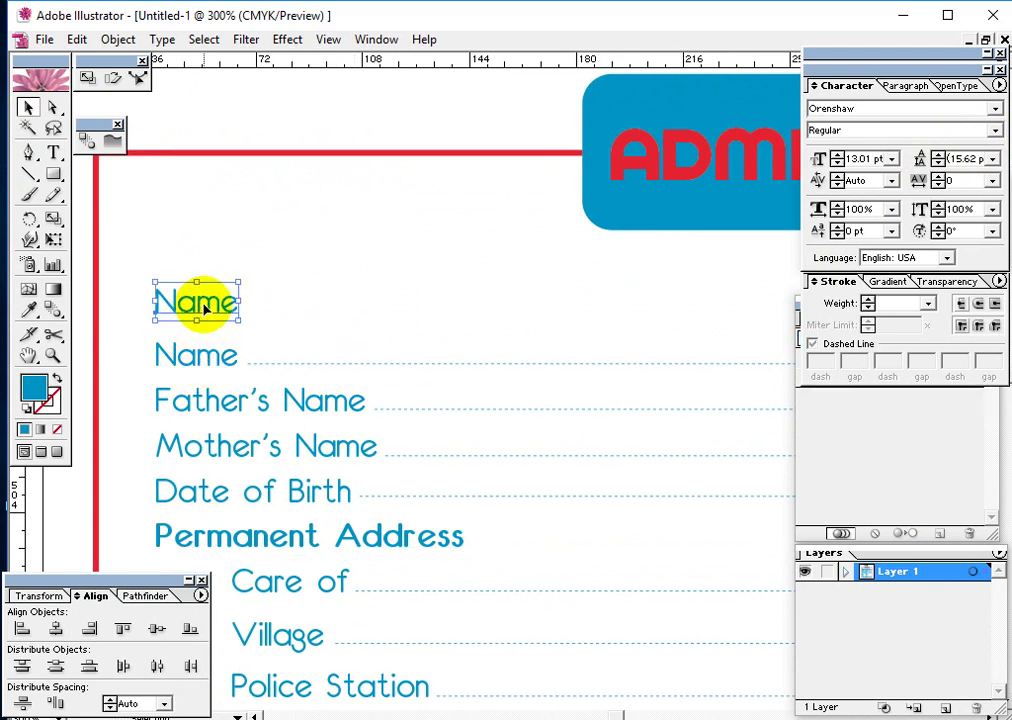
key("t")
double_click(199, 300)
type("Form No.")
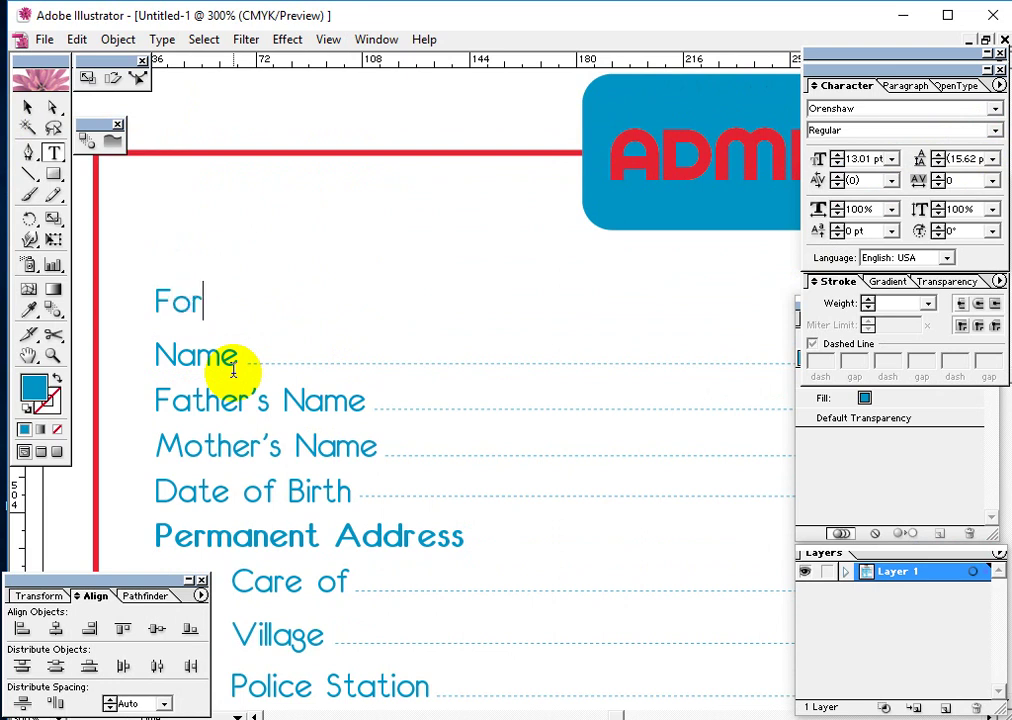
left_click(27, 107)
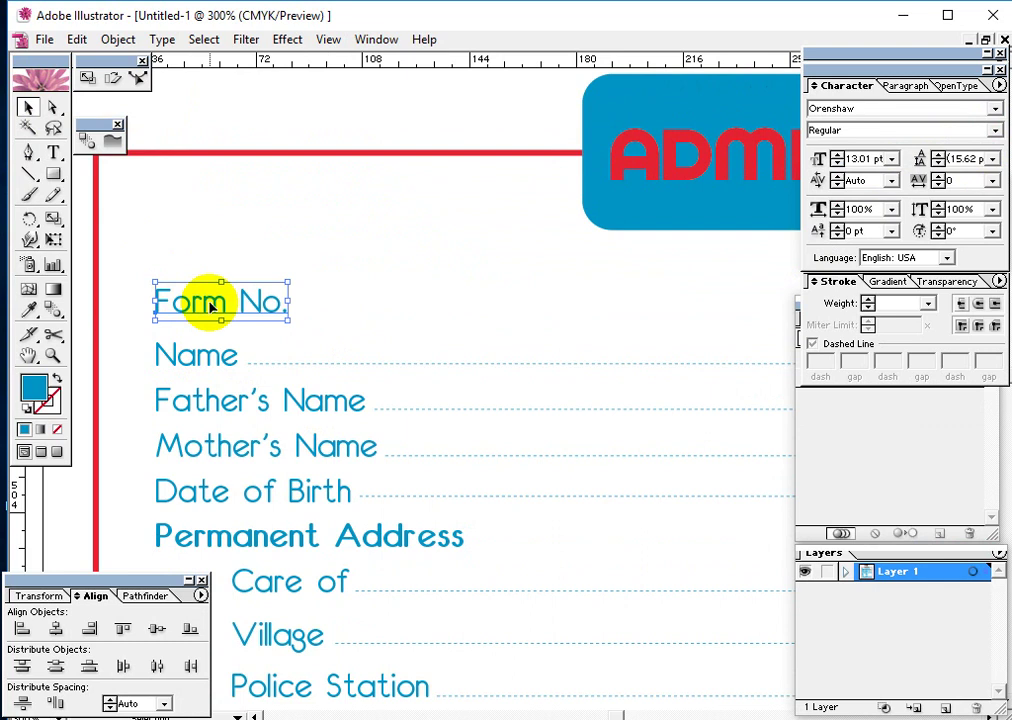
Step: Copy the Form No. label across to above the House/Road No. column and change its text to "Registration No."
left_click_drag(213, 308, 583, 328)
key("t")
triple_click(583, 321)
left_click(519, 314)
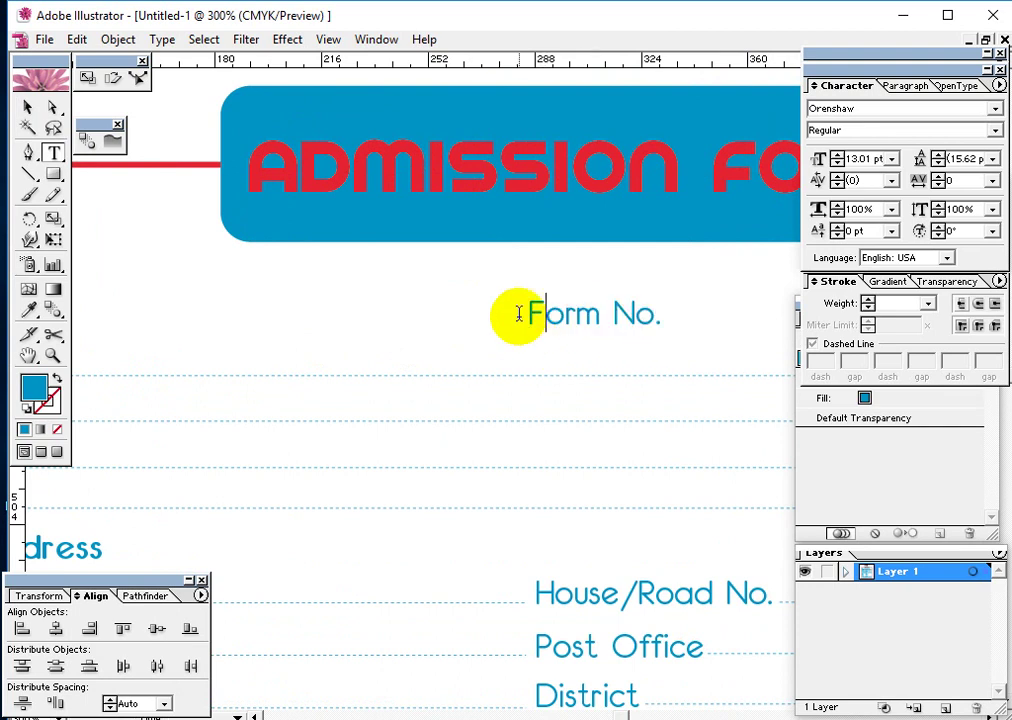
left_click_drag(519, 314, 593, 327)
type("Registration")
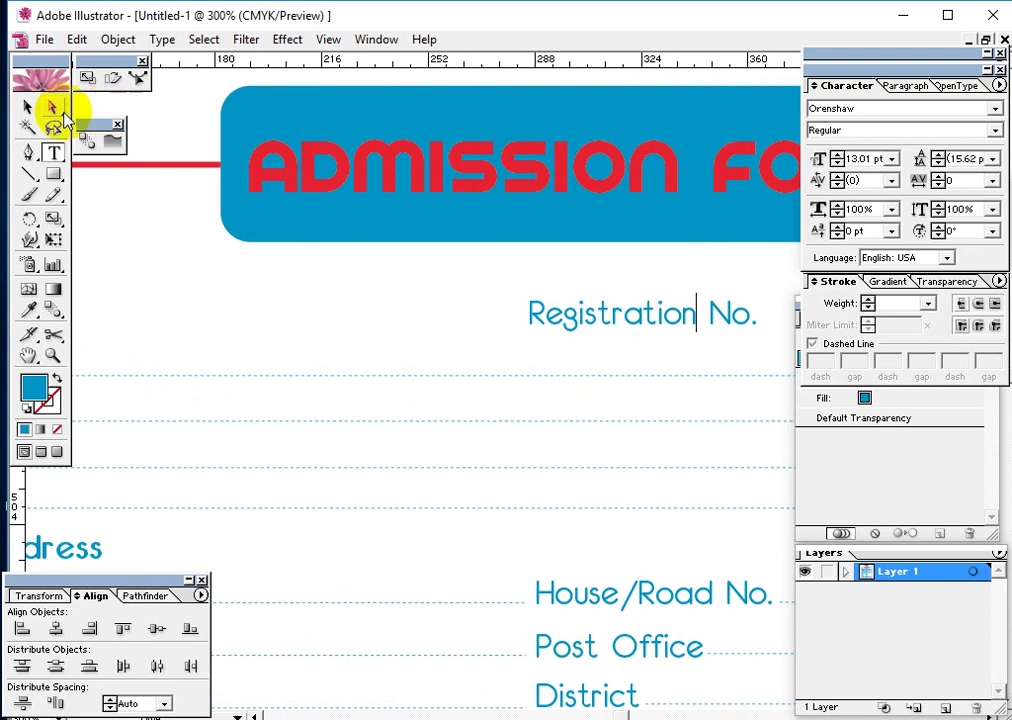
Step: Change the fill of the Form No. and Registration No. labels to near-black #070707
left_click(27, 107)
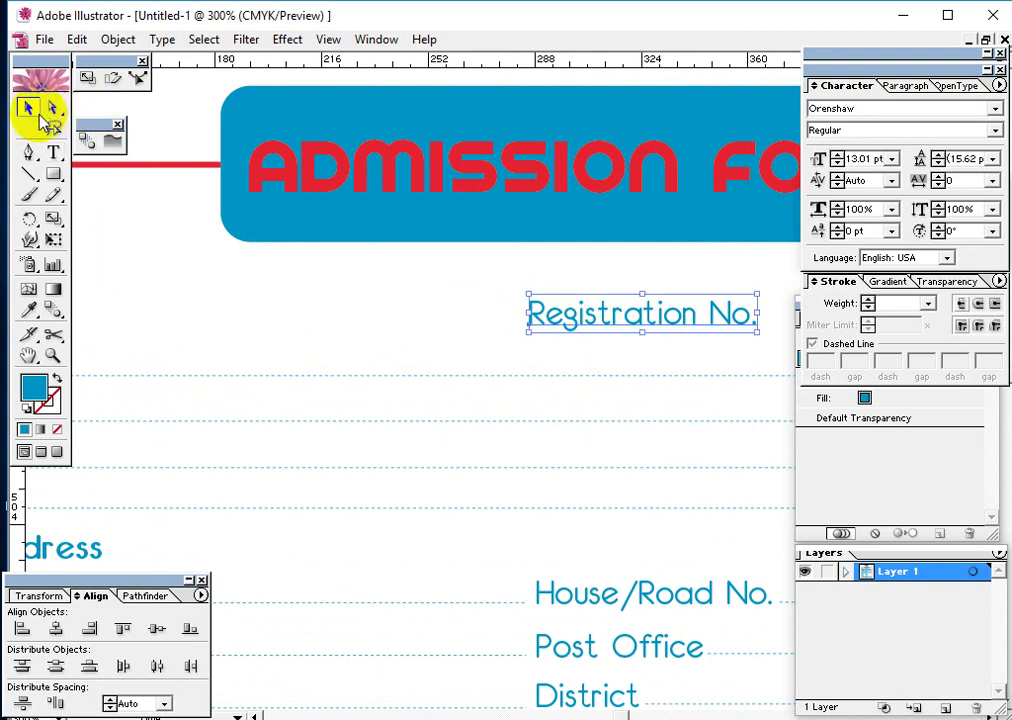
key("ctrl+minus")
key("ctrl+minus")
key("ctrl+minus")
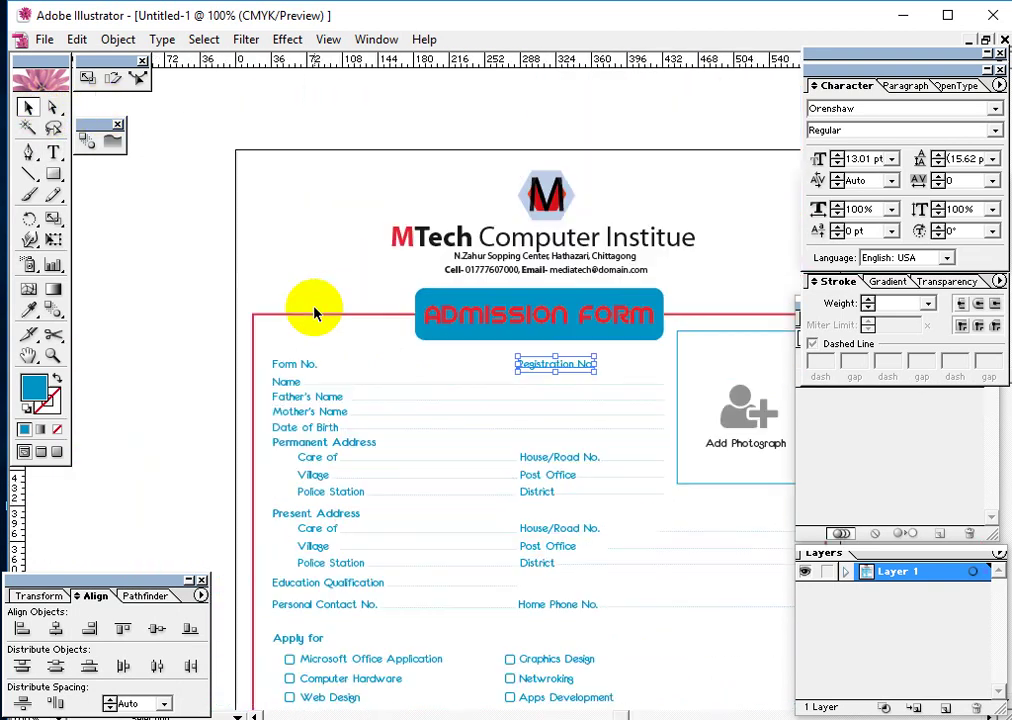
left_click(206, 294)
left_click_drag(327, 331, 346, 206)
scroll(427, 291, "down", 2)
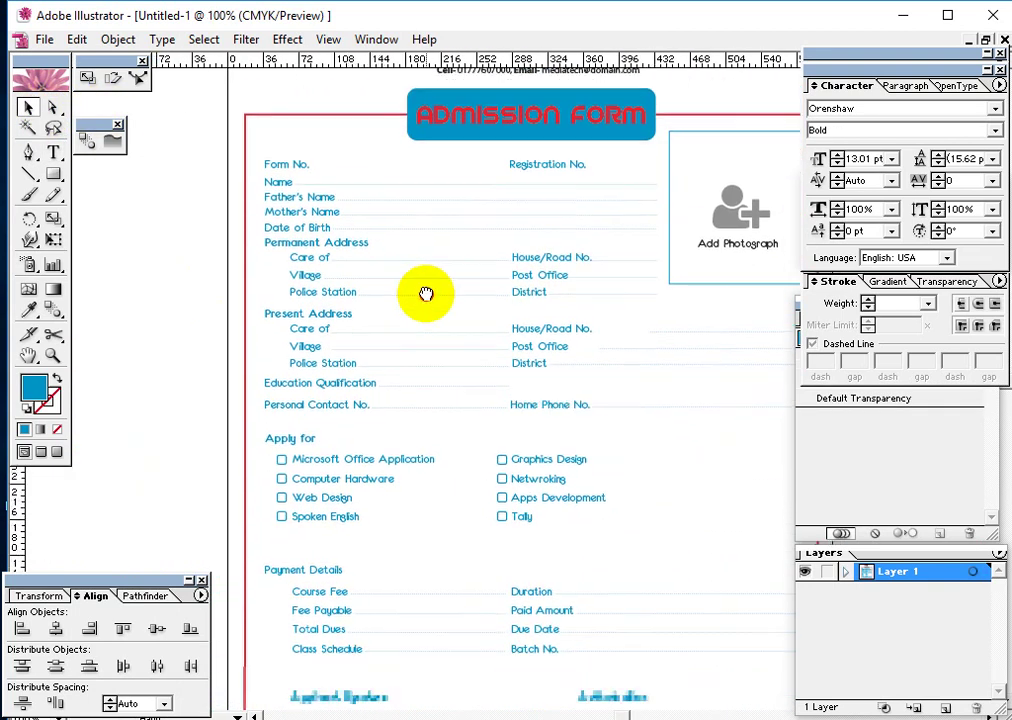
left_click(549, 160)
left_click(284, 160, "shift")
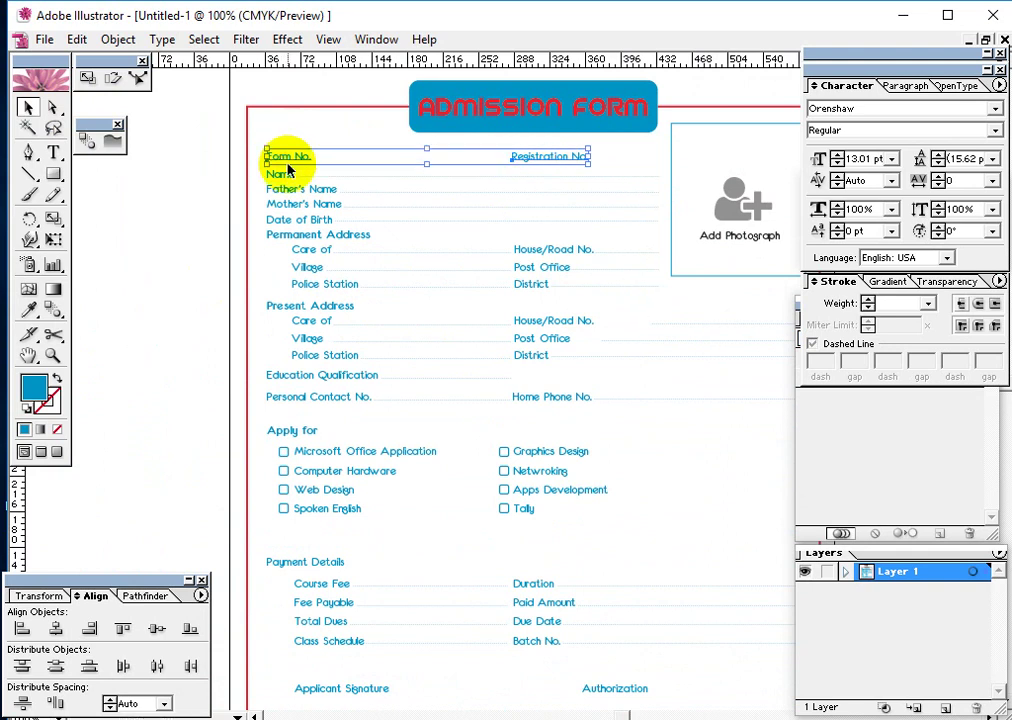
double_click(35, 386)
left_click_drag(463, 357, 260, 501)
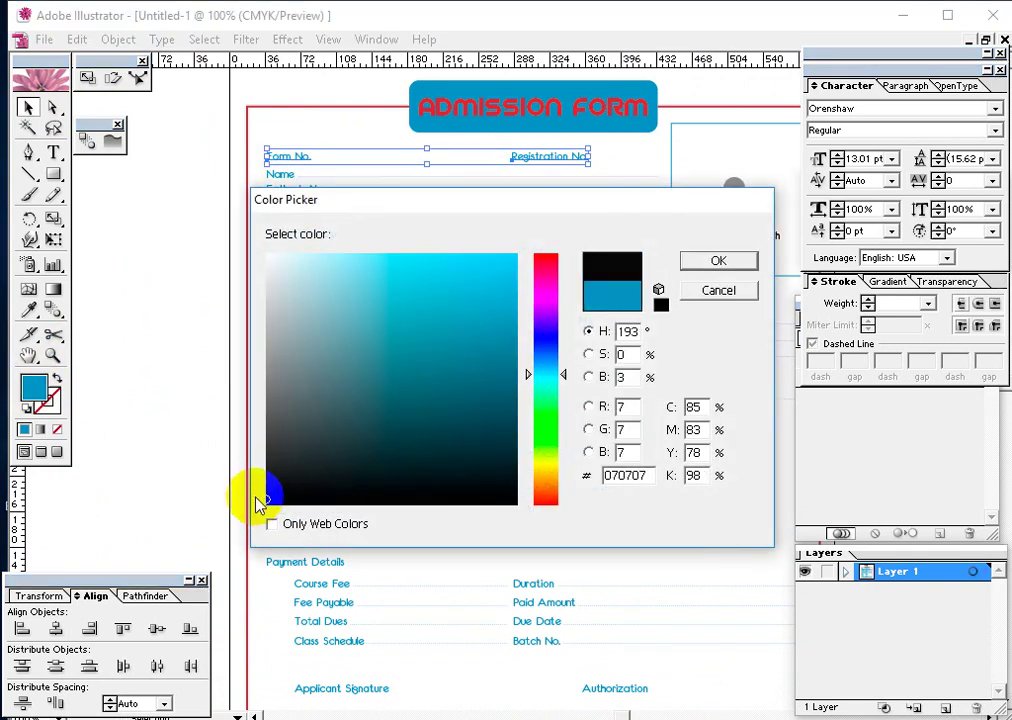
left_click(714, 263)
left_click(183, 203)
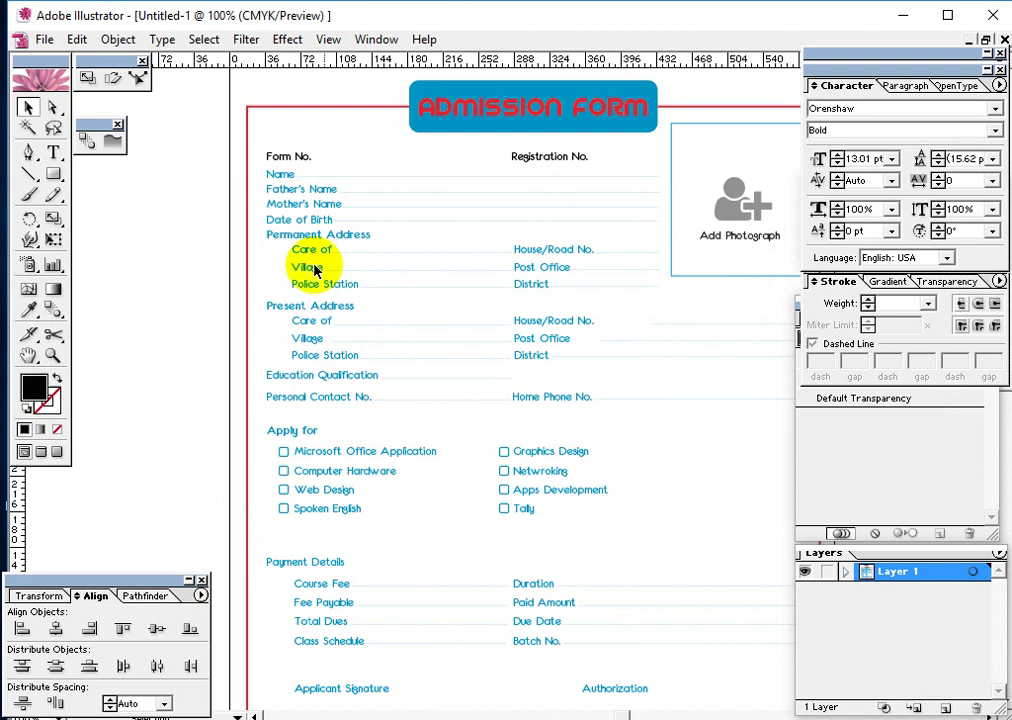
Step: Shift the Authorization label horizontally to the right so it sits near the form's lower right corner
left_click_drag(379, 301, 449, 287)
scroll(449, 287, "down", 5)
scroll(449, 287, "right", 4)
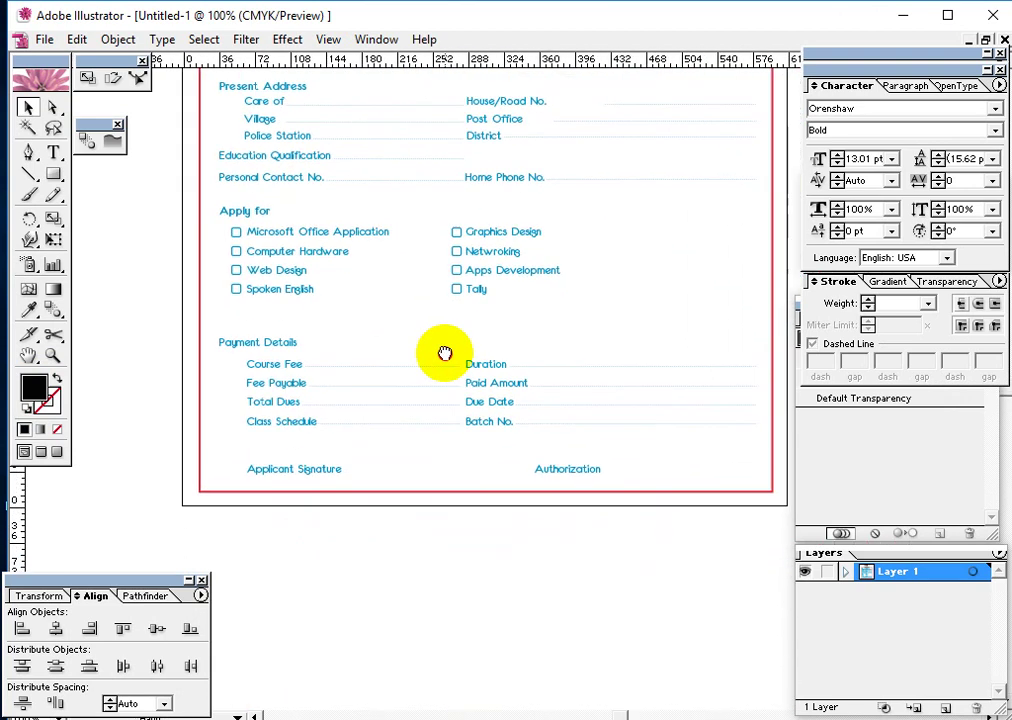
left_click(519, 447)
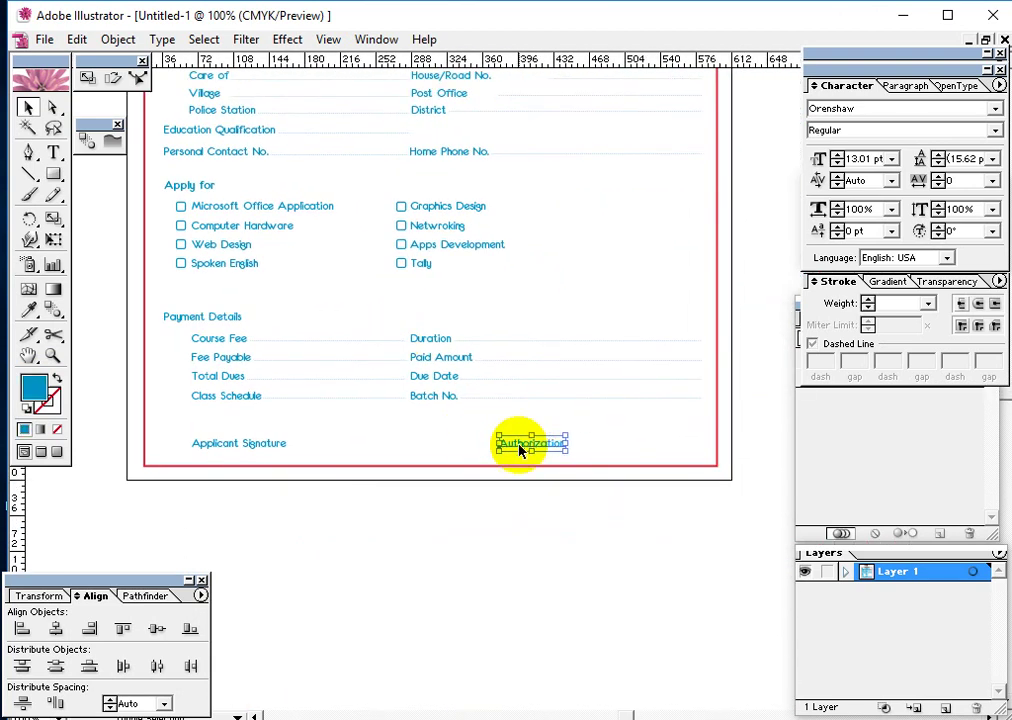
key("Right")
key("Right")
key("Right")
key("Right")
key("Right")
key("Right")
key("Right")
key("Right")
key("Right")
key("Right")
key("Right")
key("Right")
key("Right")
key("Right")
key("Right")
key("Right")
key("Right")
key("Right")
key("Right")
key("Right")
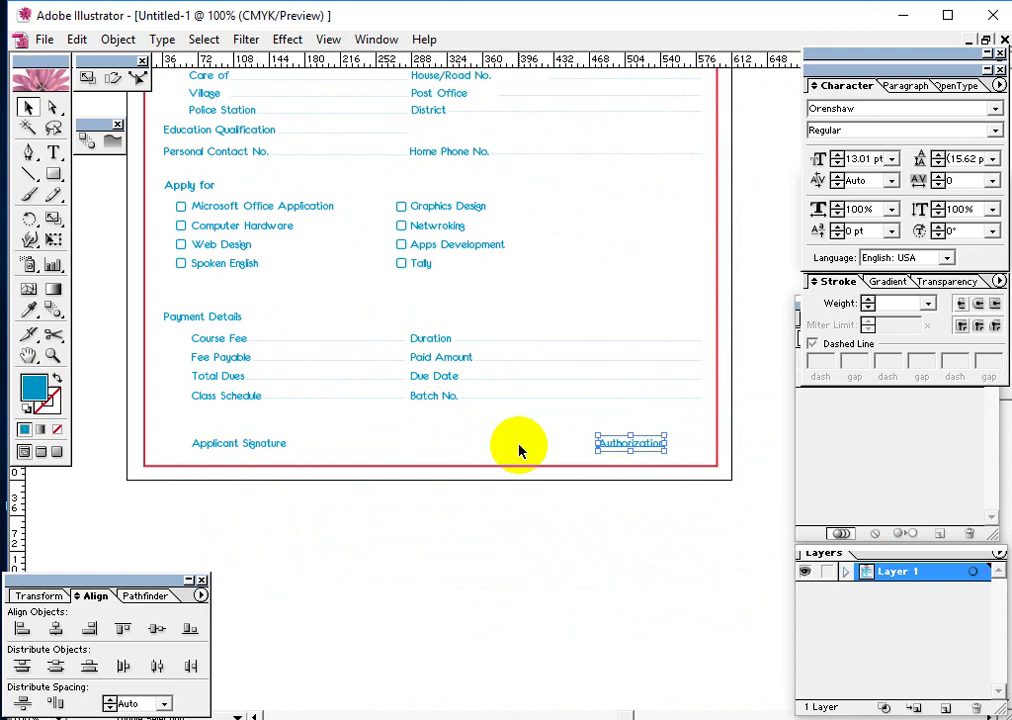
Step: Set the fill of the Applicant Signature and Authorization labels to black #000000
left_click(215, 443, "shift")
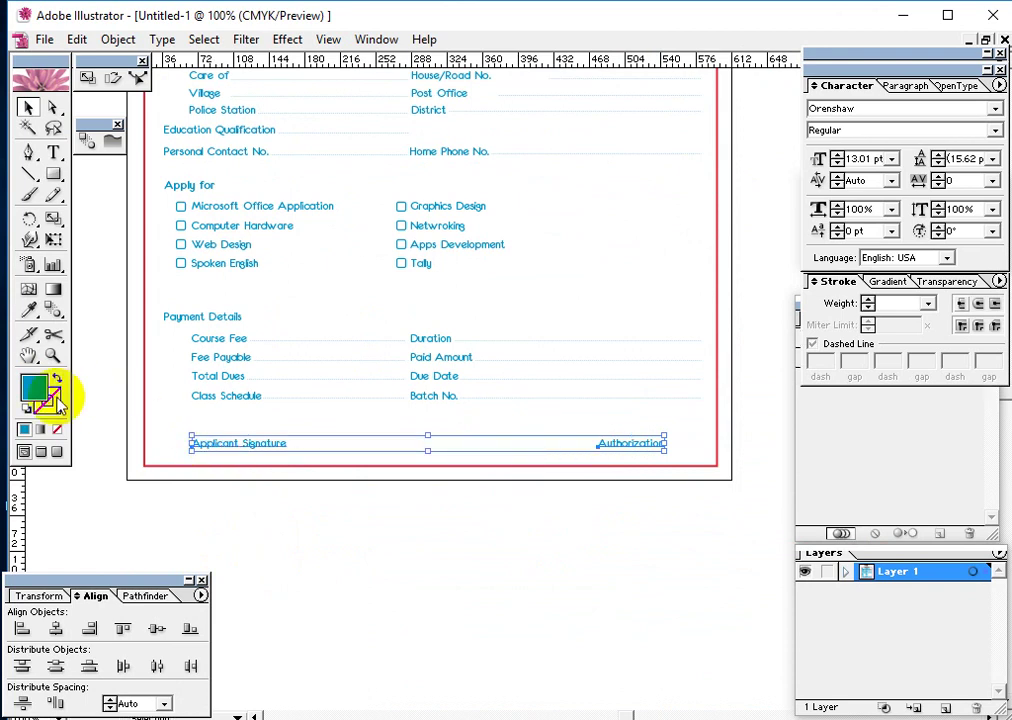
double_click(35, 400)
left_click(267, 504)
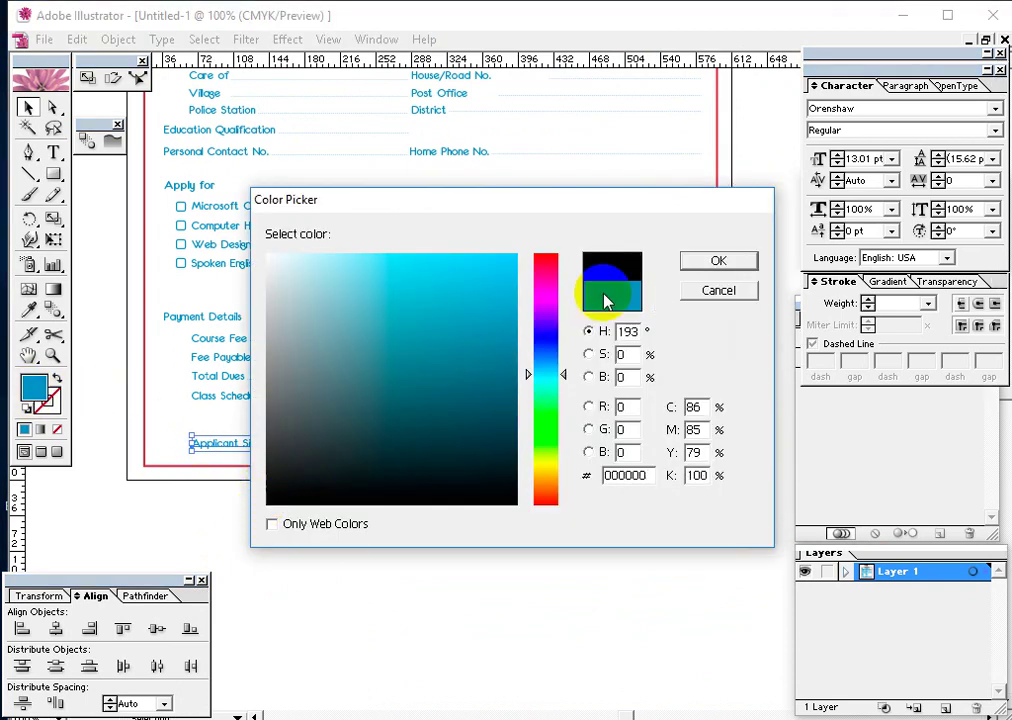
left_click(718, 262)
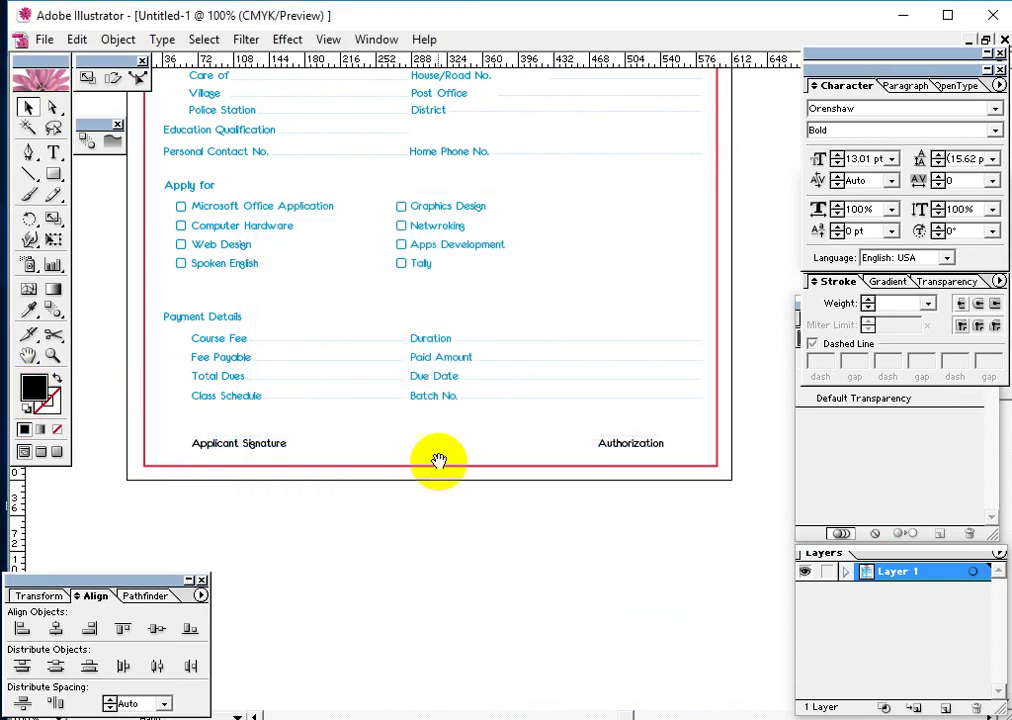
Step: Review the layout of the whole form, from the logo header down to the signature row
left_click_drag(436, 463, 488, 479)
scroll(456, 486, "up", 5)
scroll(380, 445, "up", 1)
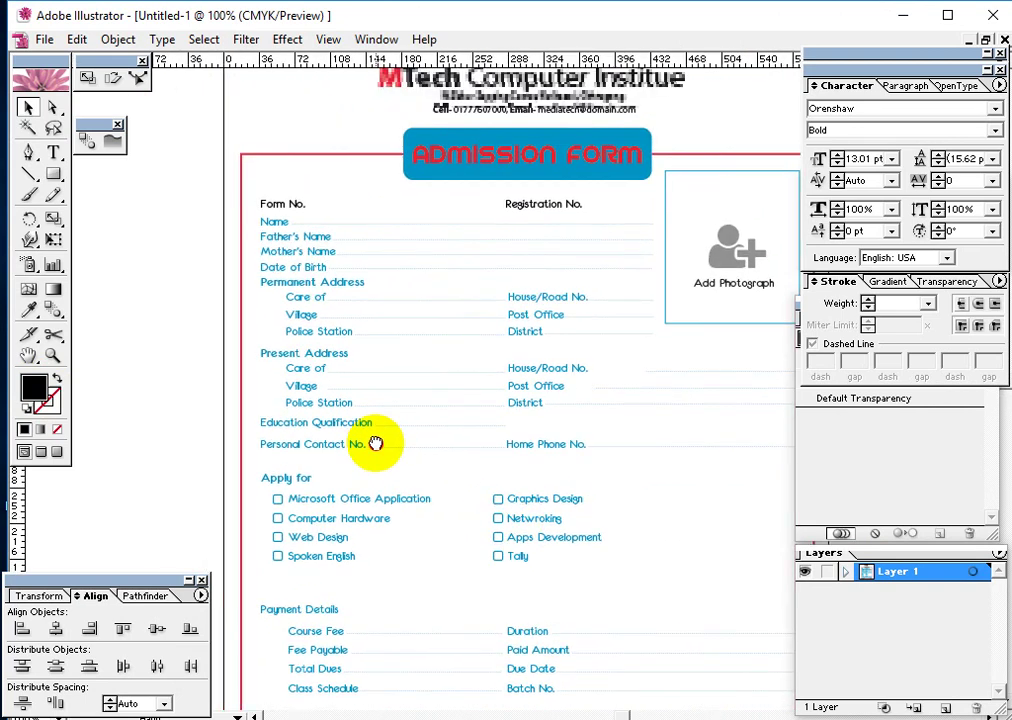
left_click_drag(380, 445, 368, 420)
scroll(375, 423, "up", 4)
scroll(432, 454, "right", 2)
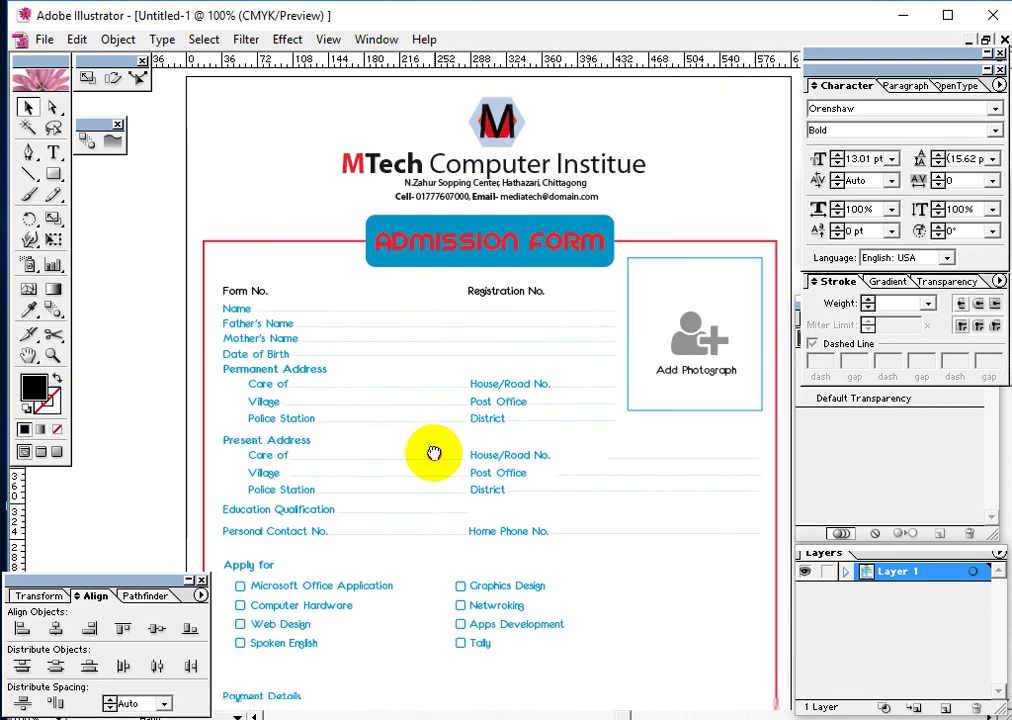
scroll(506, 472, "down", 2)
mouse_move(453, 464)
left_mouse_down()
mouse_move(479, 479)
mouse_move(481, 502)
mouse_move(542, 402)
mouse_move(524, 343)
left_mouse_up()
scroll(549, 461, "up", 8)
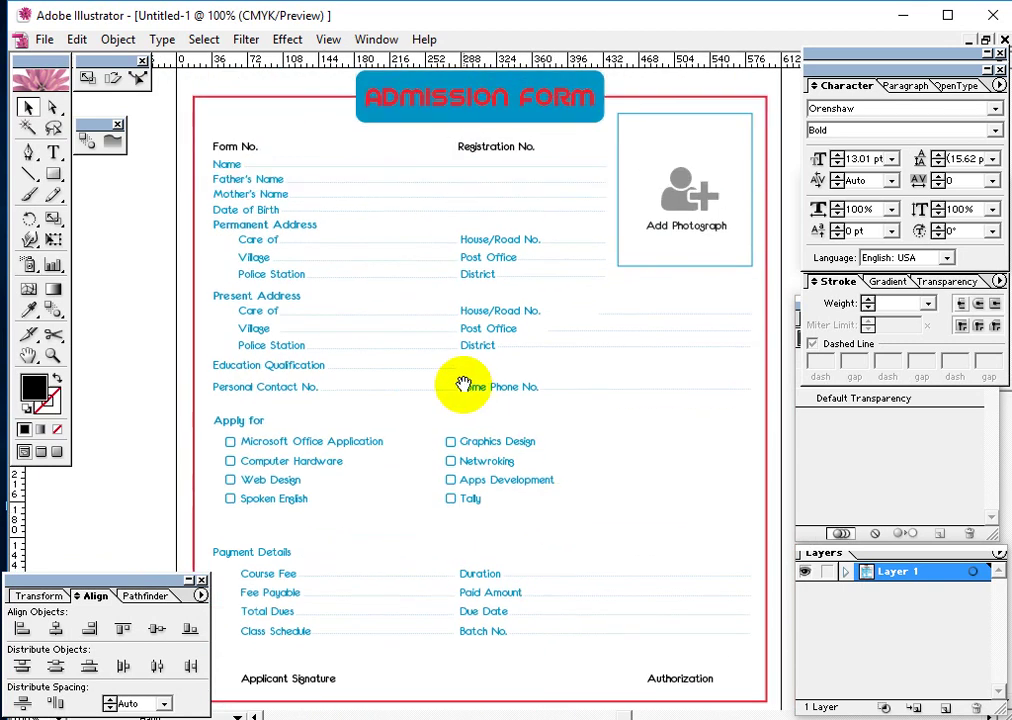
scroll(468, 454, "left", 2)
left_click_drag(450, 436, 456, 447)
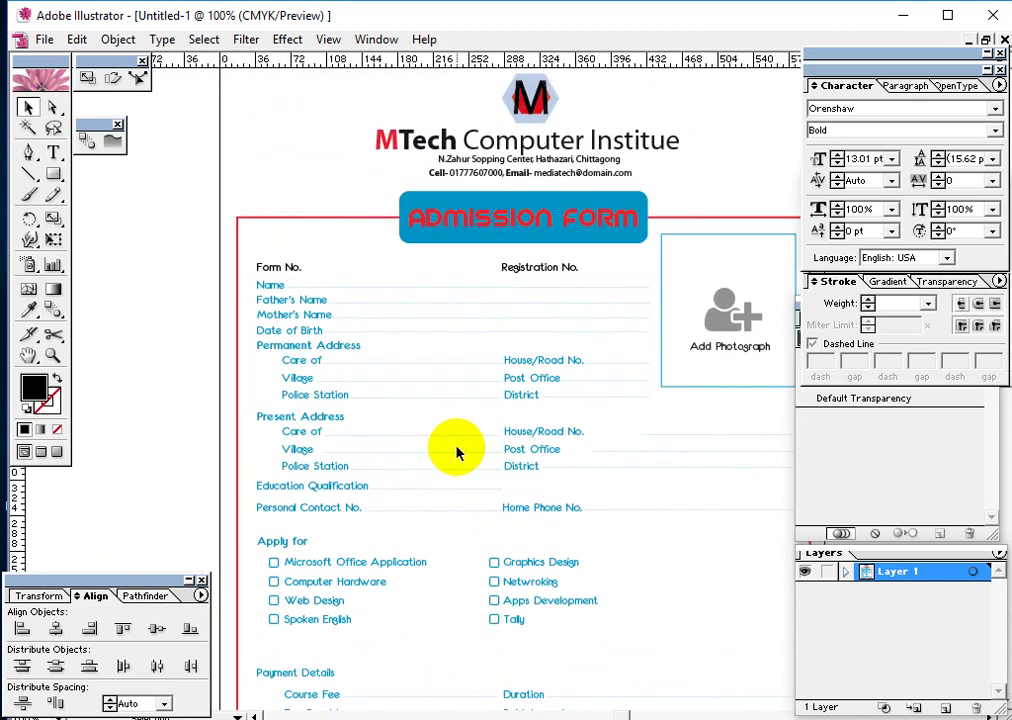
scroll(480, 450, "up", 2)
scroll(480, 450, "right", 2)
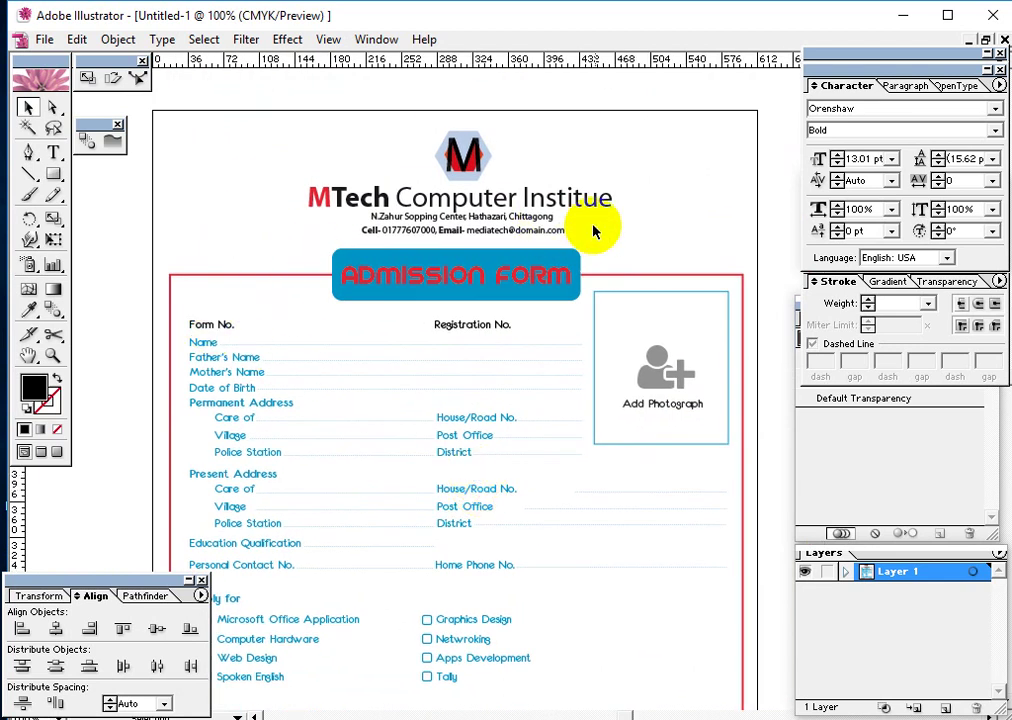
Step: Move the Form No. label up to just below the red frame's top edge
left_click(205, 324)
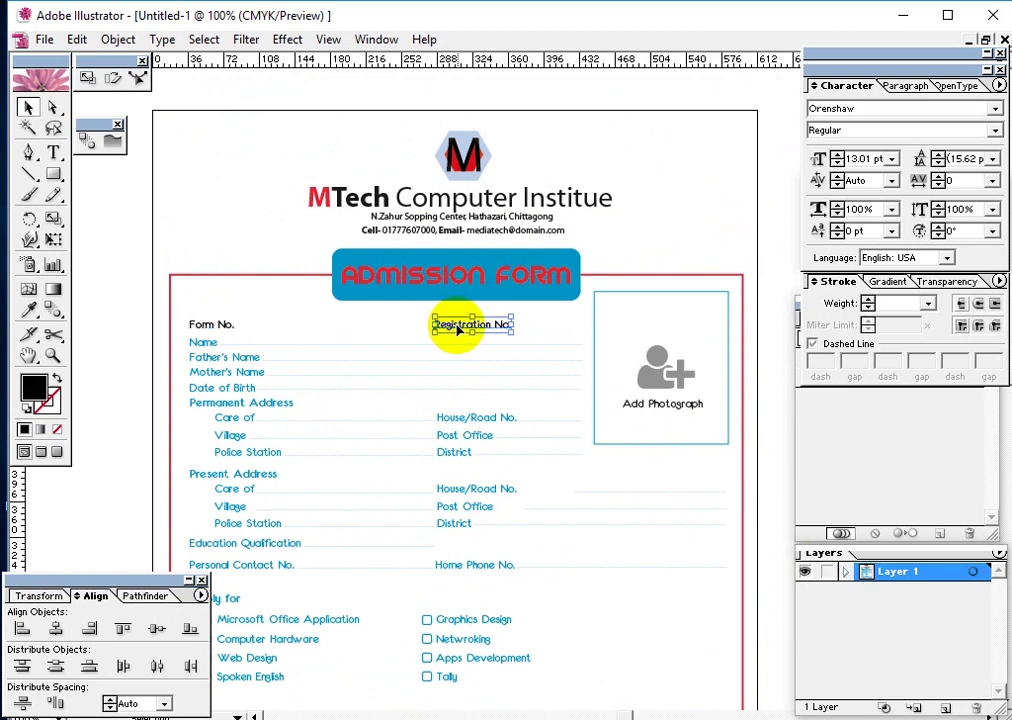
left_click(216, 326)
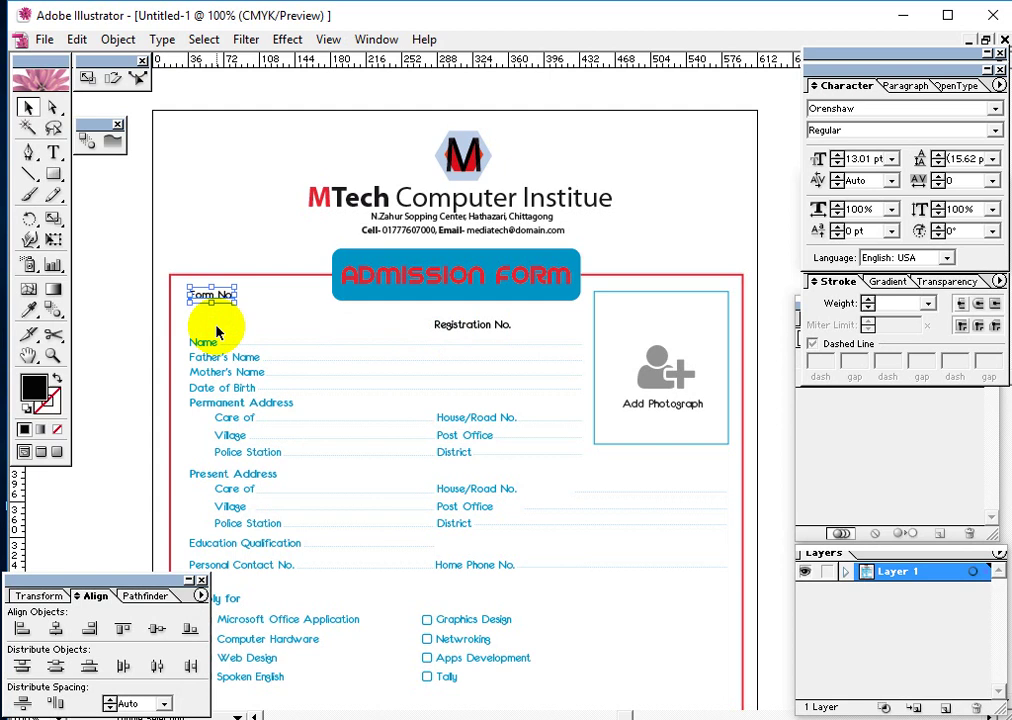
left_click(463, 328)
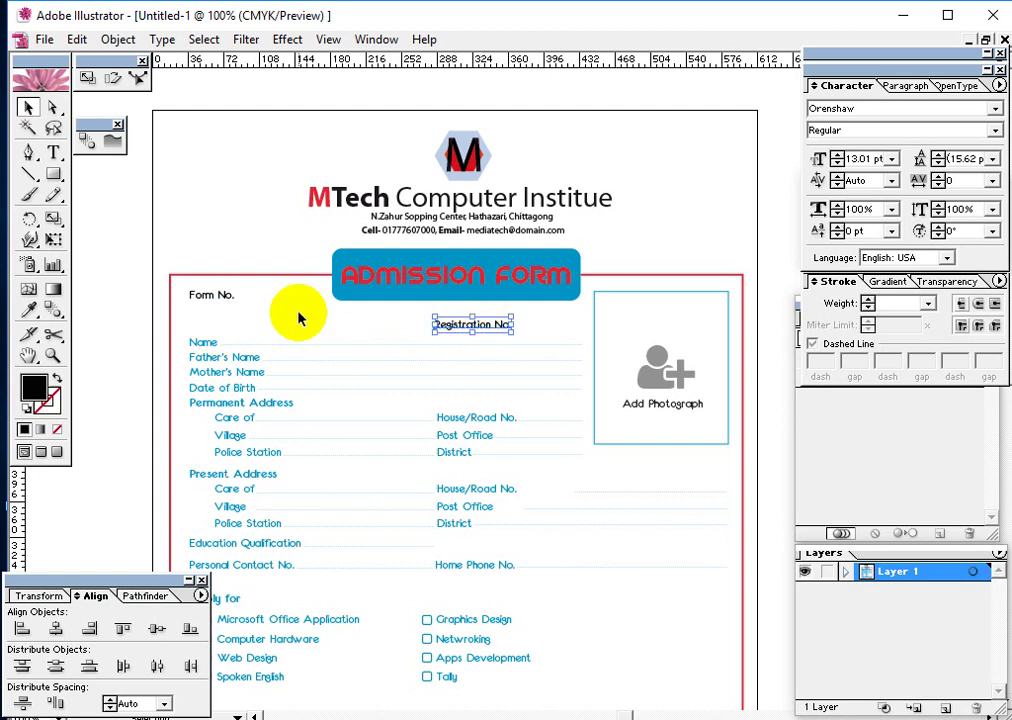
Step: Copy the Form No. label to directly below it and change the copy's text to "Registration No."
left_click(217, 300)
left_click_drag(220, 303, 219, 318)
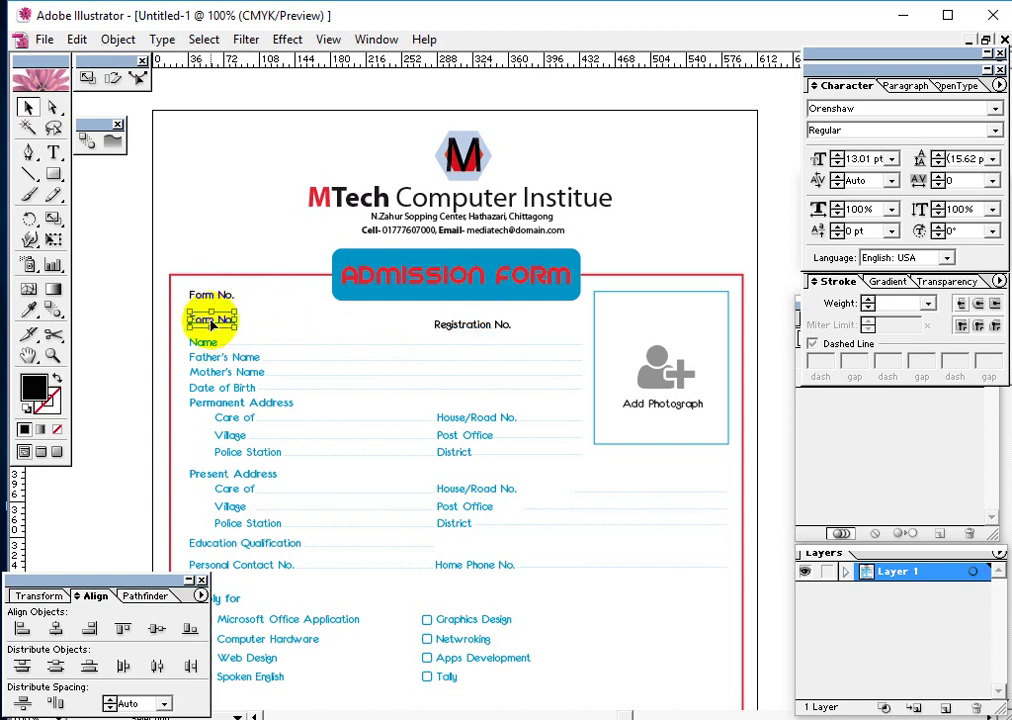
double_click(207, 320)
left_click_drag(203, 318, 207, 343)
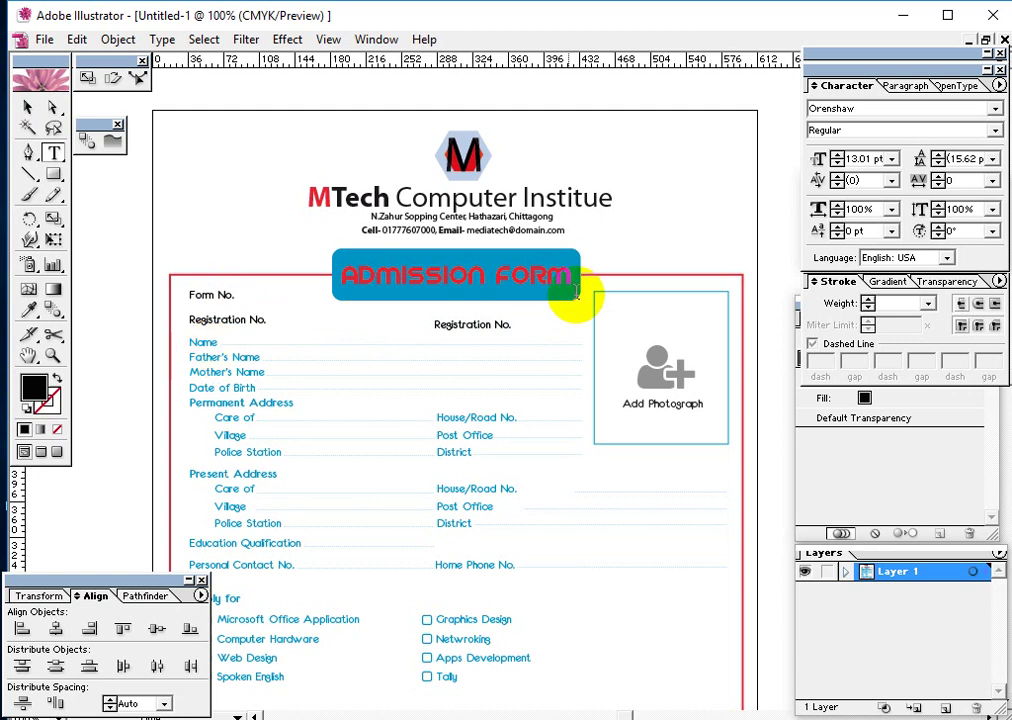
Step: Replace the text of the Registration No. label nearer the photo box with "Admission Date:" and shift that label slightly left
triple_click(468, 326)
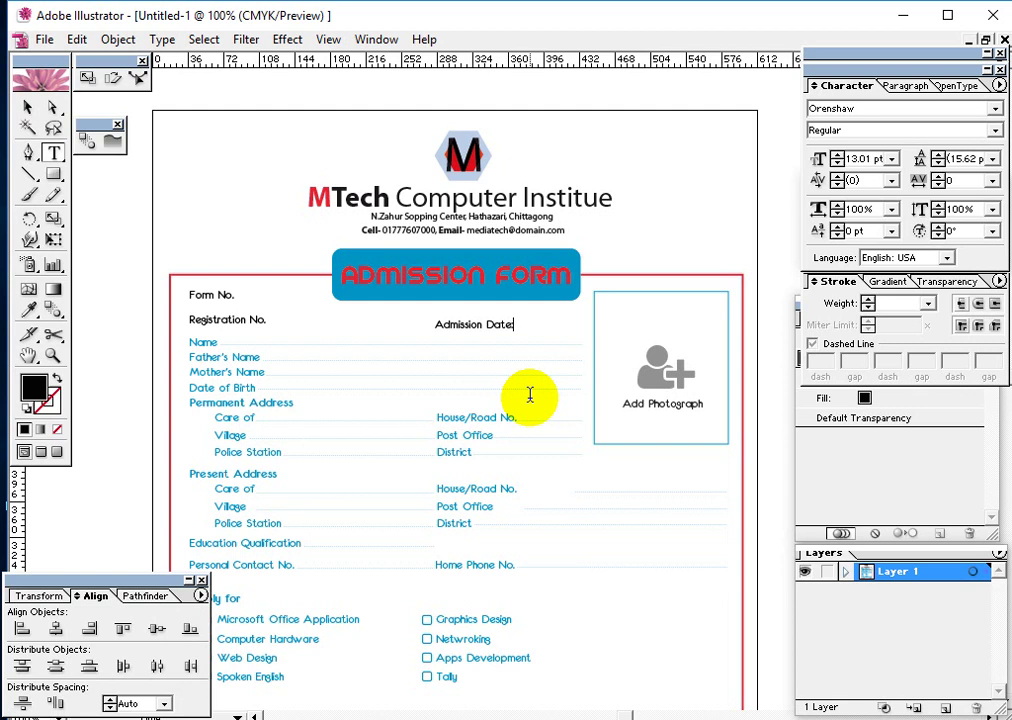
left_click(28, 107)
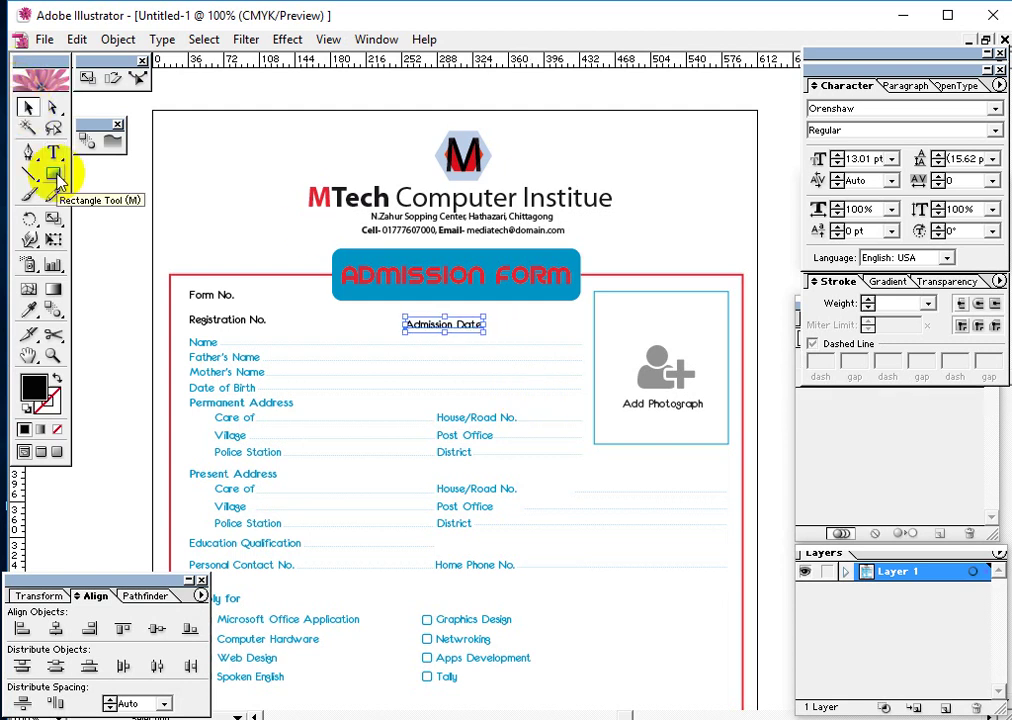
Step: Align the Registration No. and Admission Date labels by their bottom edges and nudge both up slightly
left_click(224, 322, "shift")
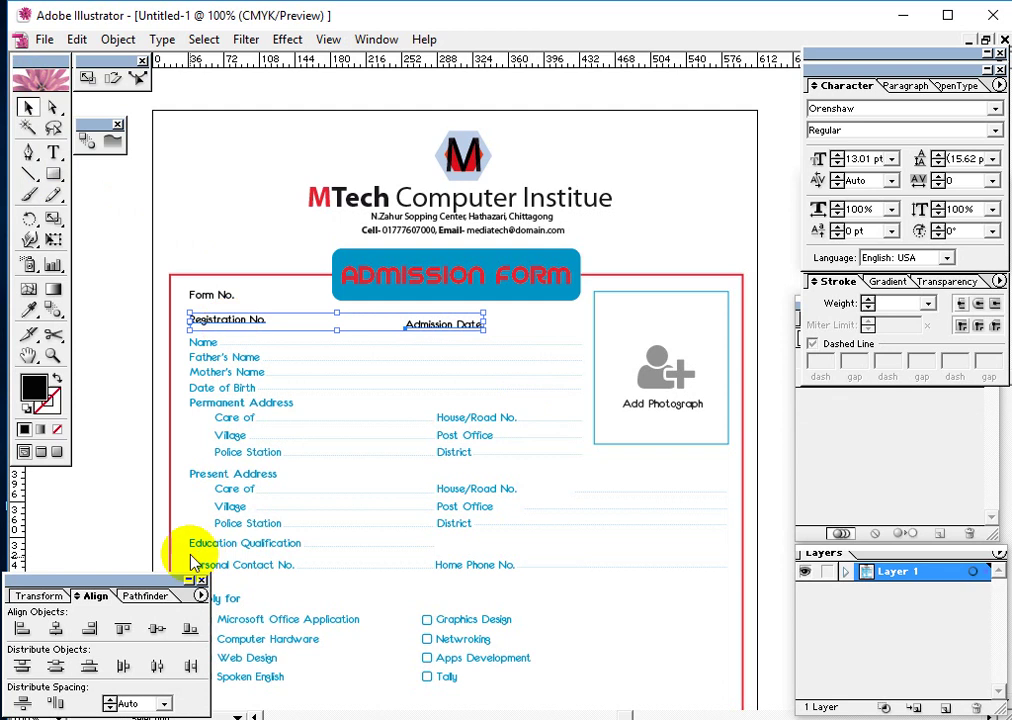
left_click(189, 630)
left_click(160, 326)
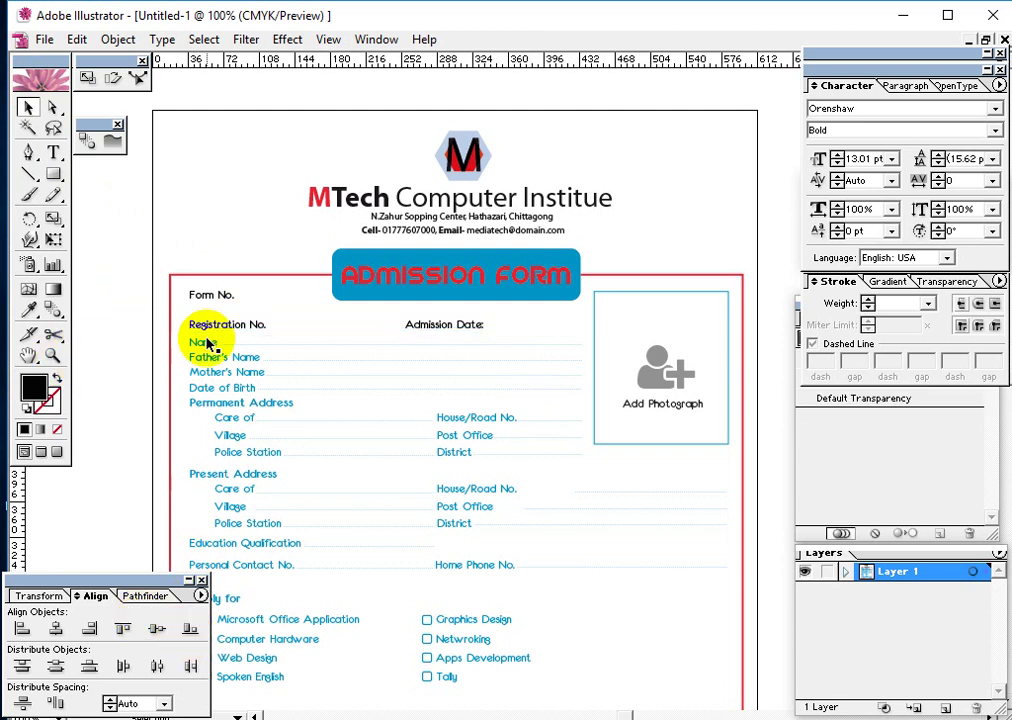
left_click_drag(368, 346, 352, 296)
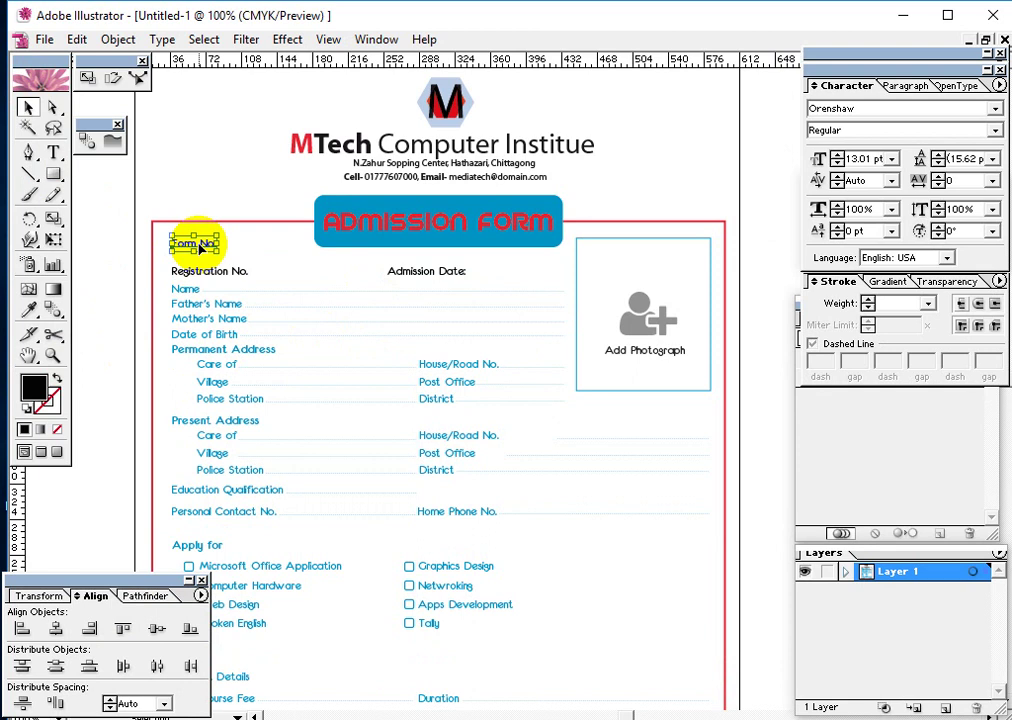
left_click(230, 270)
left_click(420, 275, "shift")
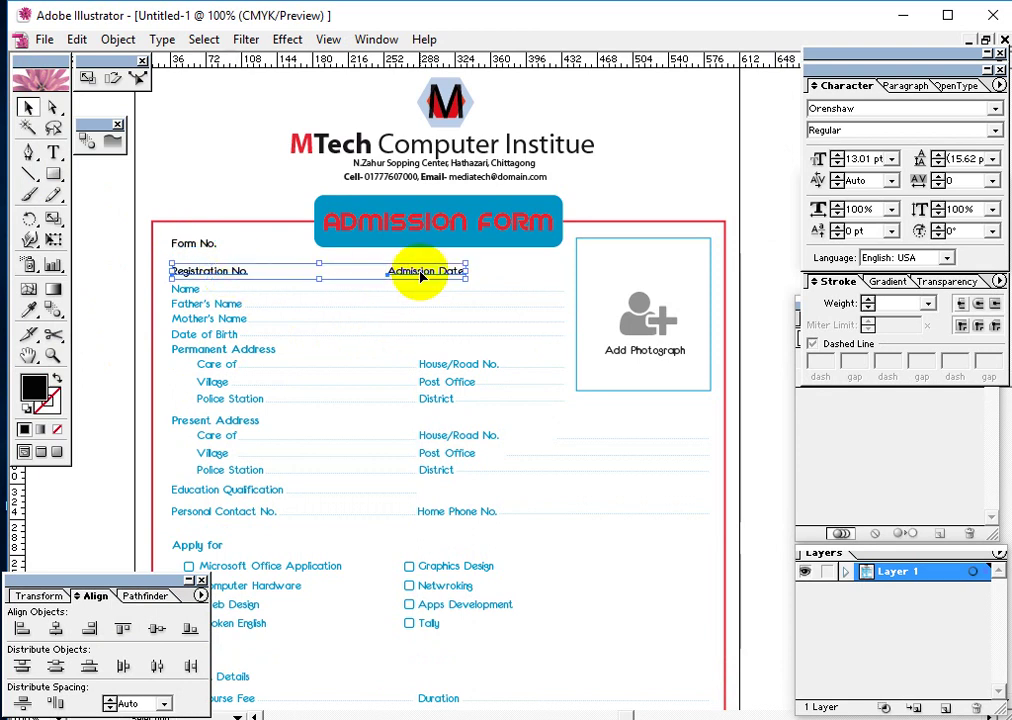
left_click(142, 384)
Step: Set the fill of the Permanent Address, Present Address and Apply for headings to black
left_click(231, 350)
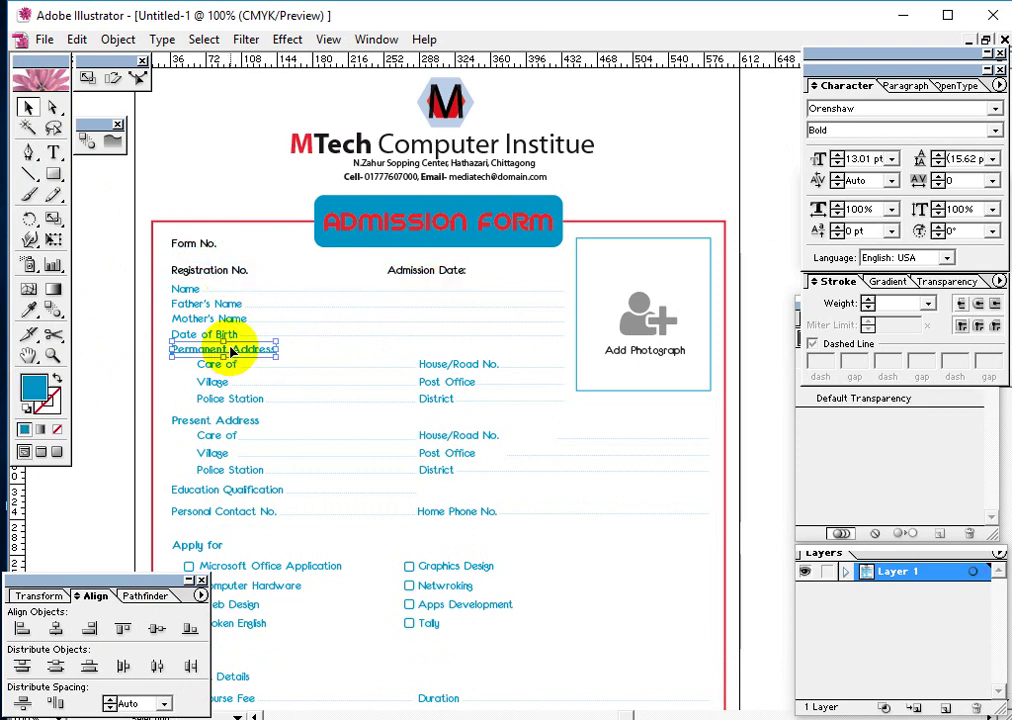
left_click(236, 424, "shift")
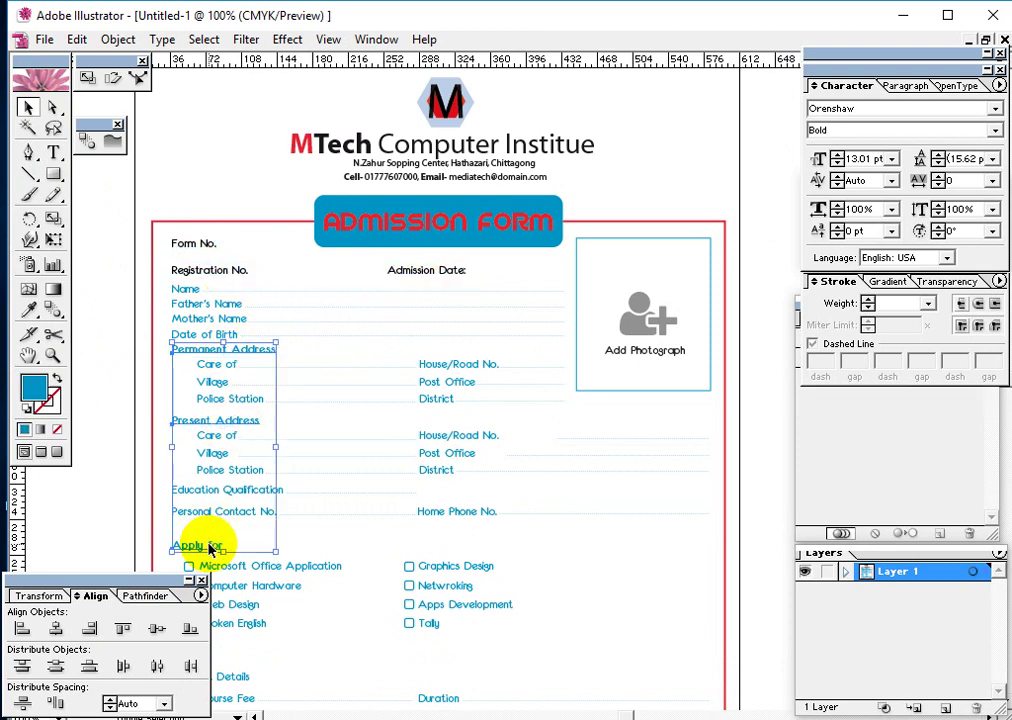
double_click(33, 390)
left_click_drag(300, 364, 268, 502)
left_click(718, 262)
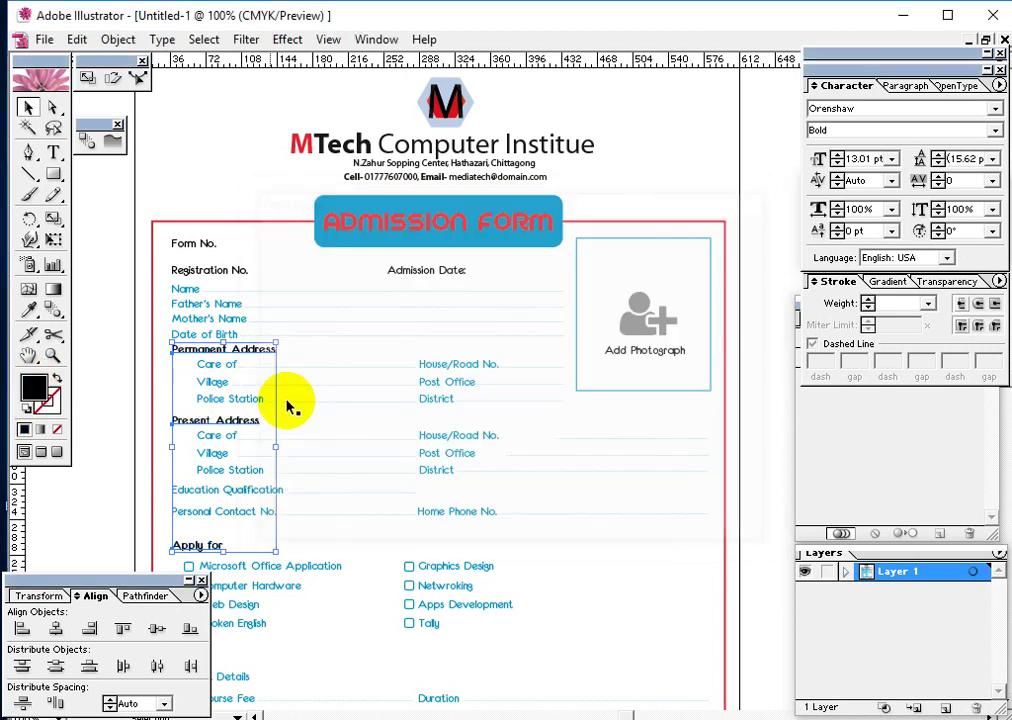
left_click(129, 373)
Step: Set the fill of the Payment Details heading to black
left_click_drag(318, 429, 339, 277)
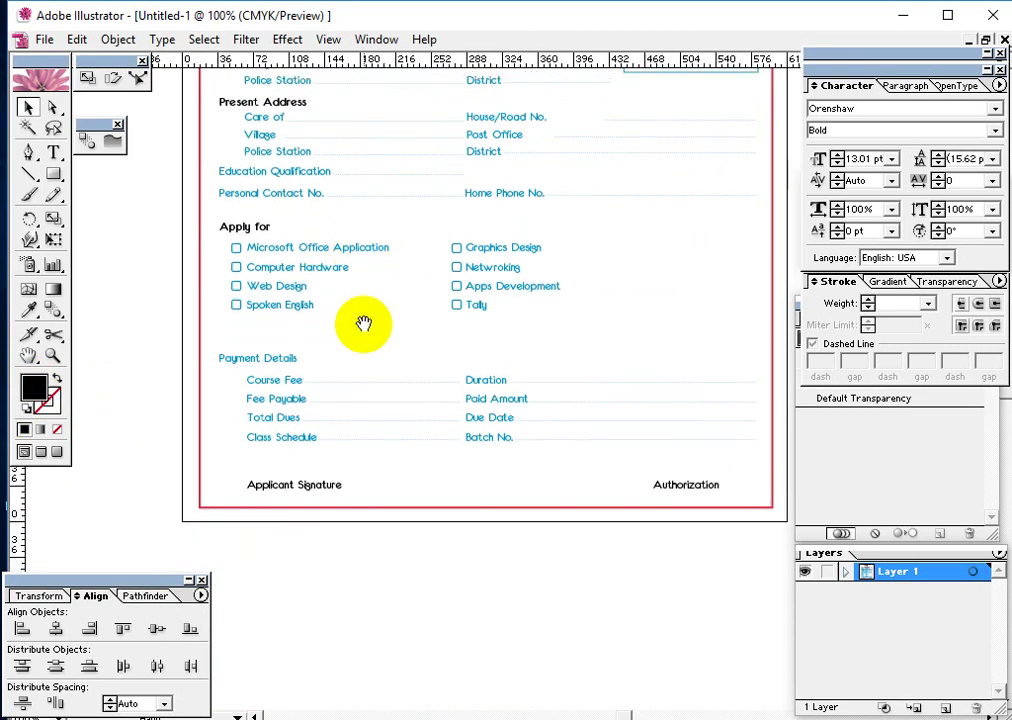
left_click(272, 355)
double_click(33, 392)
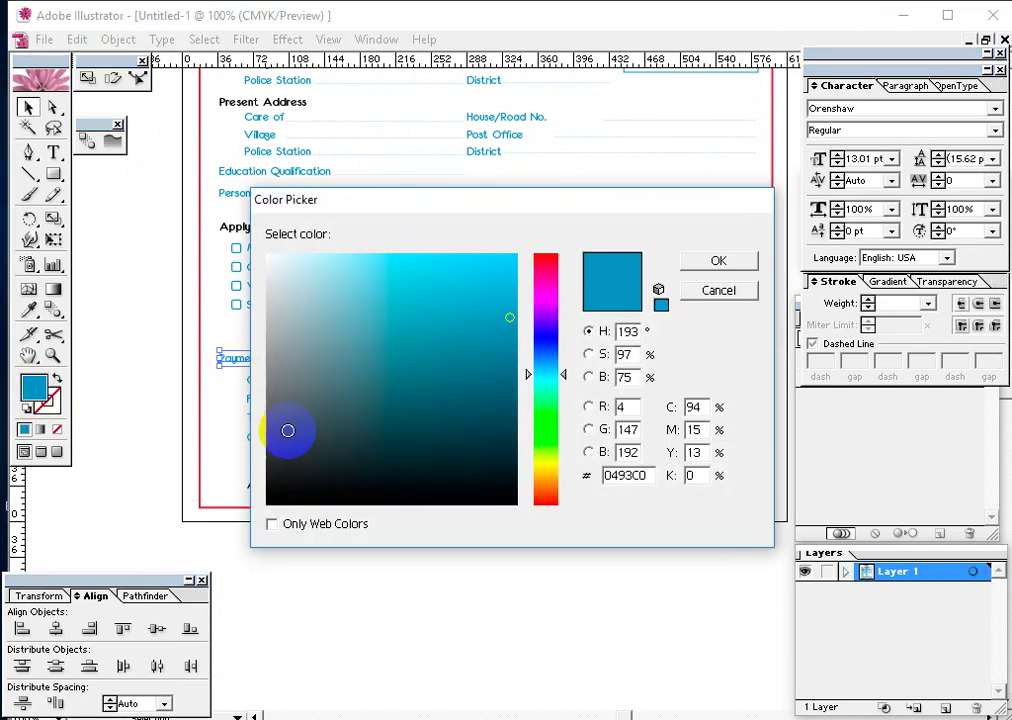
left_click_drag(289, 429, 267, 502)
left_click(718, 261)
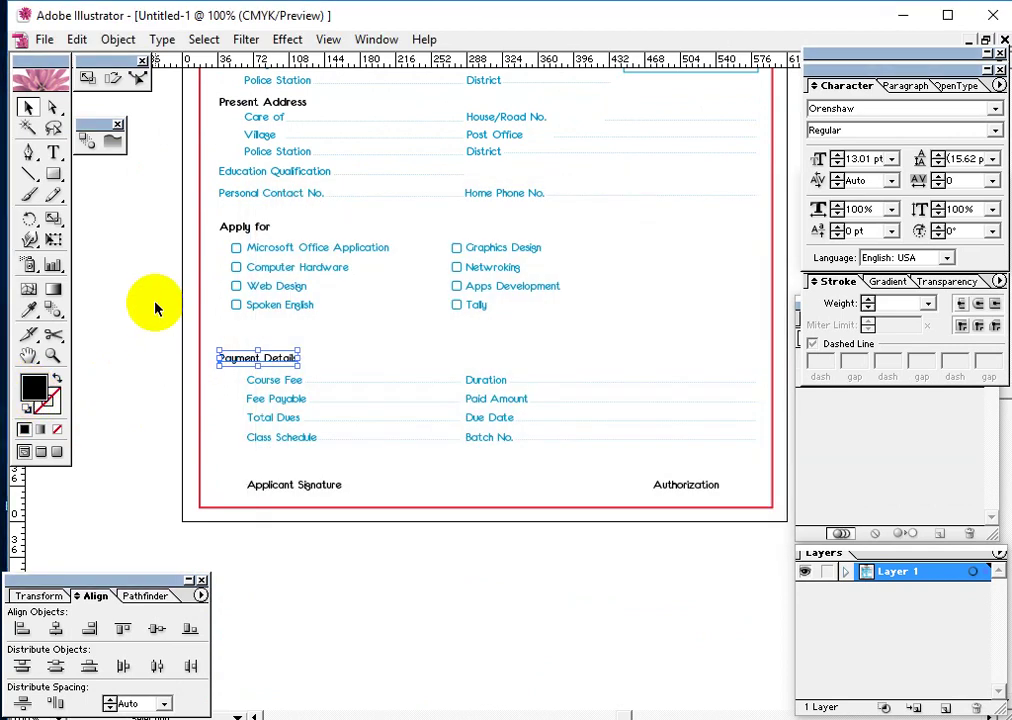
left_click(185, 300)
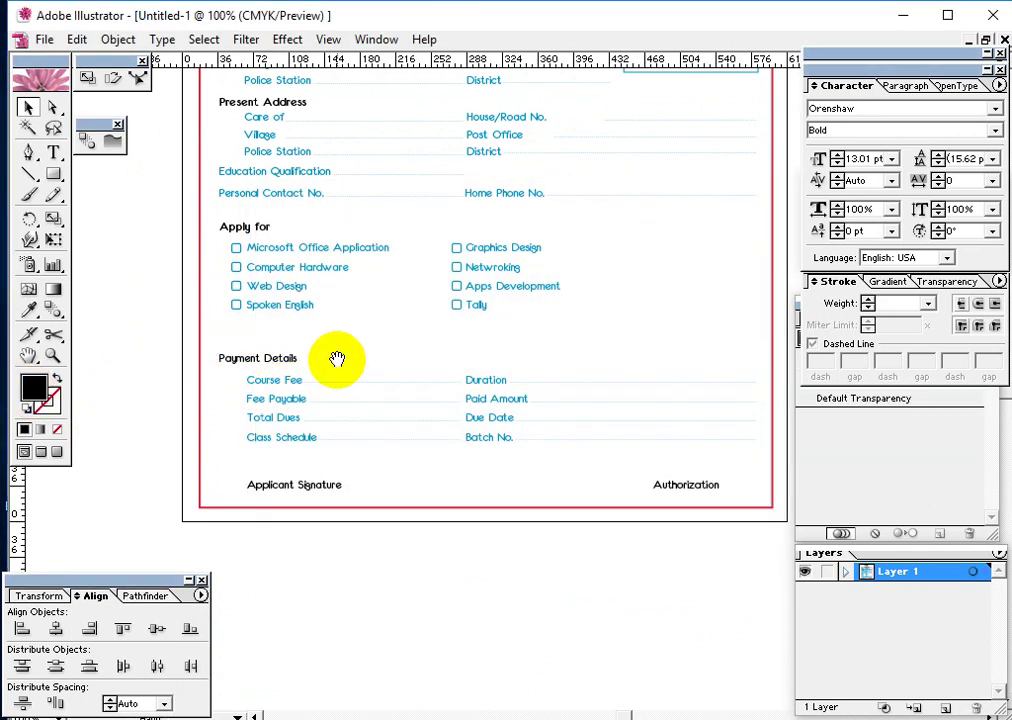
Step: Look over the admission form from the header down to the signature labels to check the layout and heading colours
left_click_drag(337, 358, 443, 426)
scroll(422, 368, "down", 8)
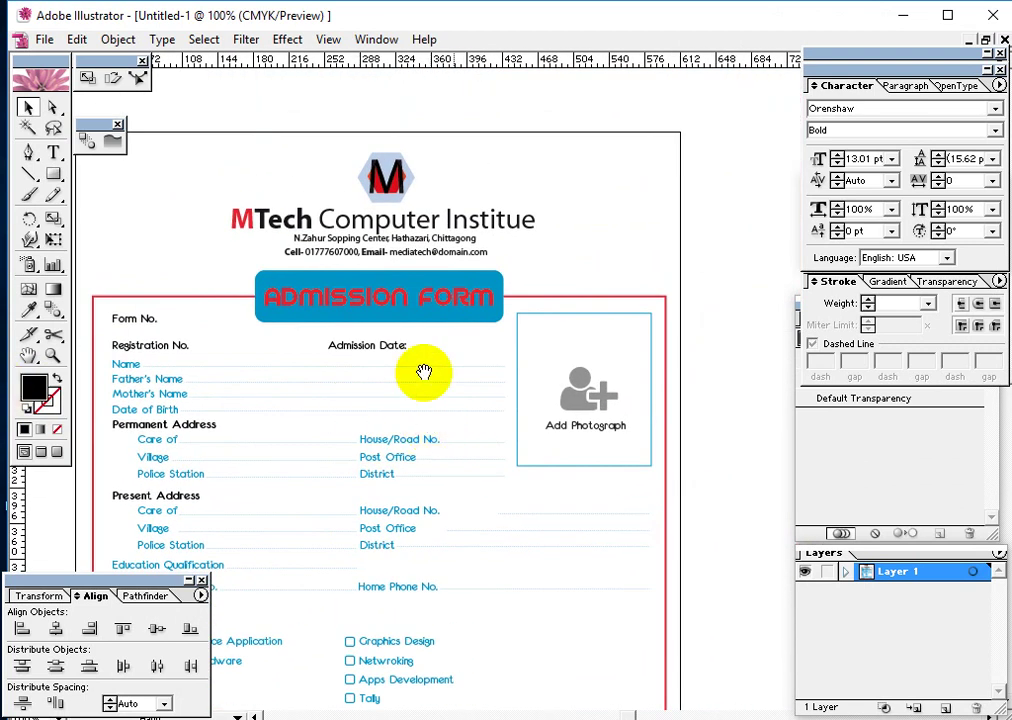
left_click_drag(530, 390, 583, 370)
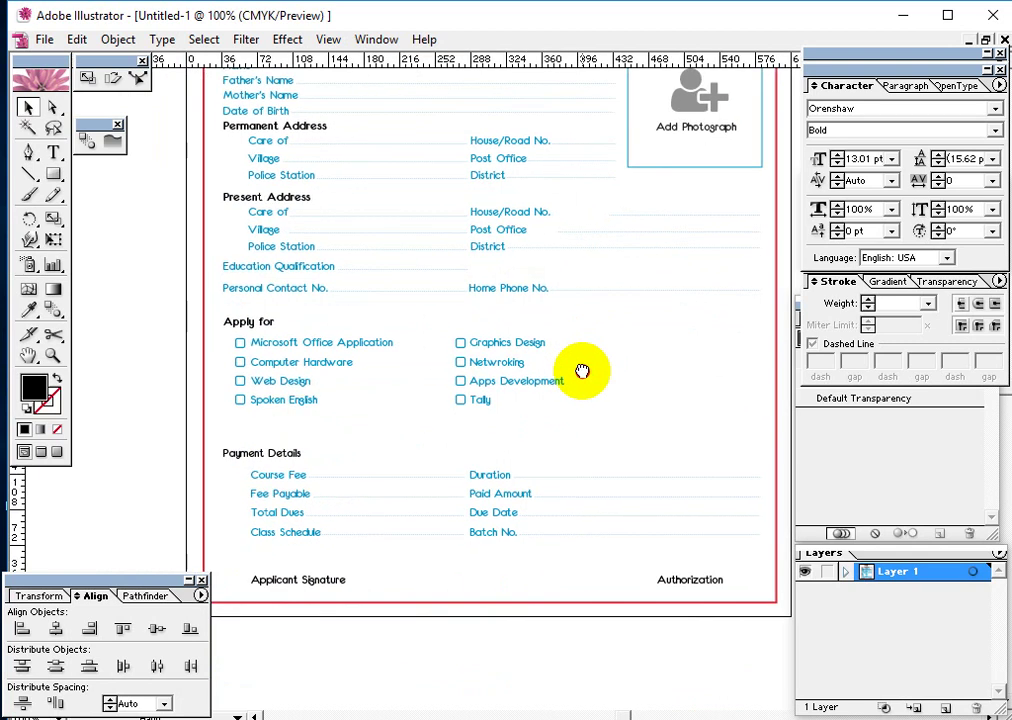
scroll(617, 389, "up", 3)
scroll(640, 360, "down", 4)
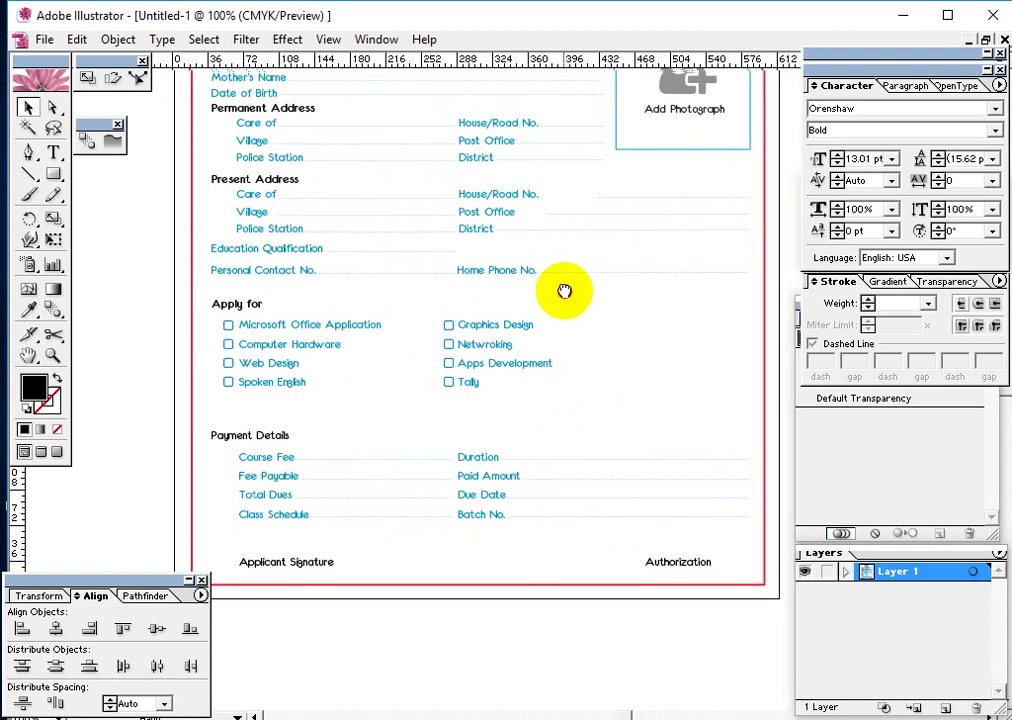
scroll(562, 294, "up", 8)
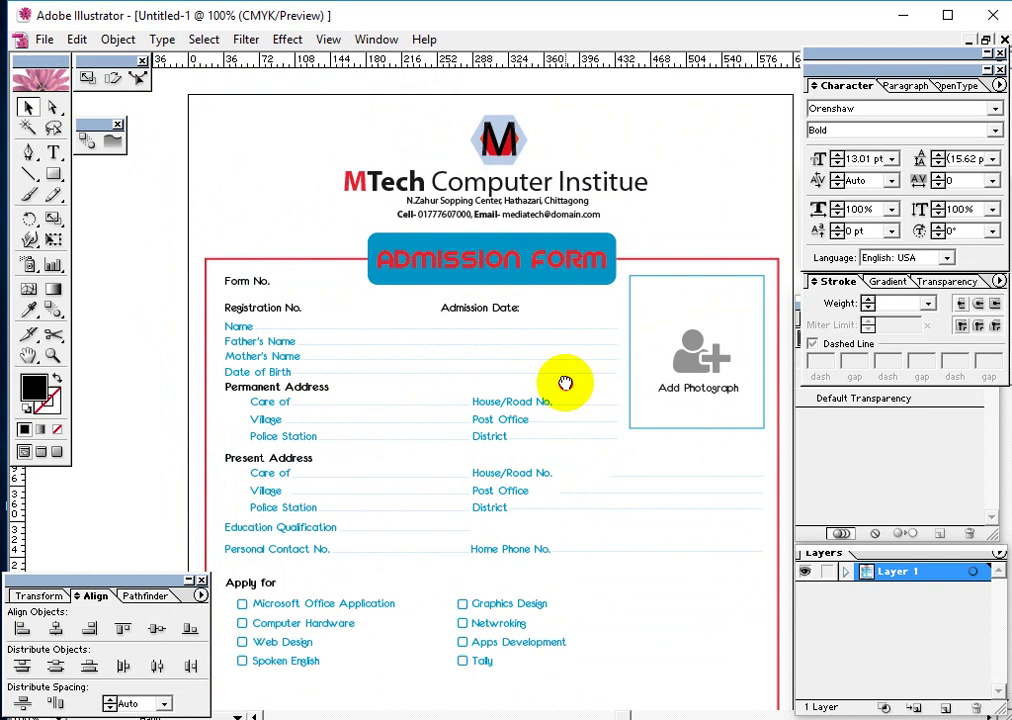
scroll(565, 384, "down", 1)
scroll(565, 368, "up", 1)
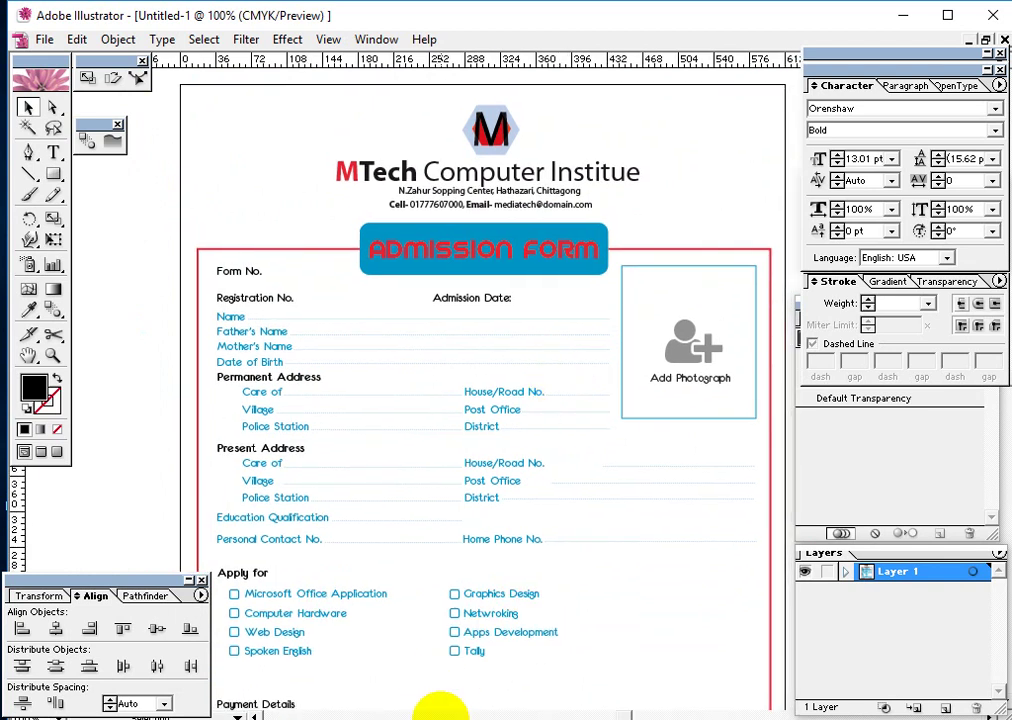
Step: Apply the Round Corners effect with a 10 px radius to the red frame around the form
left_click(266, 248)
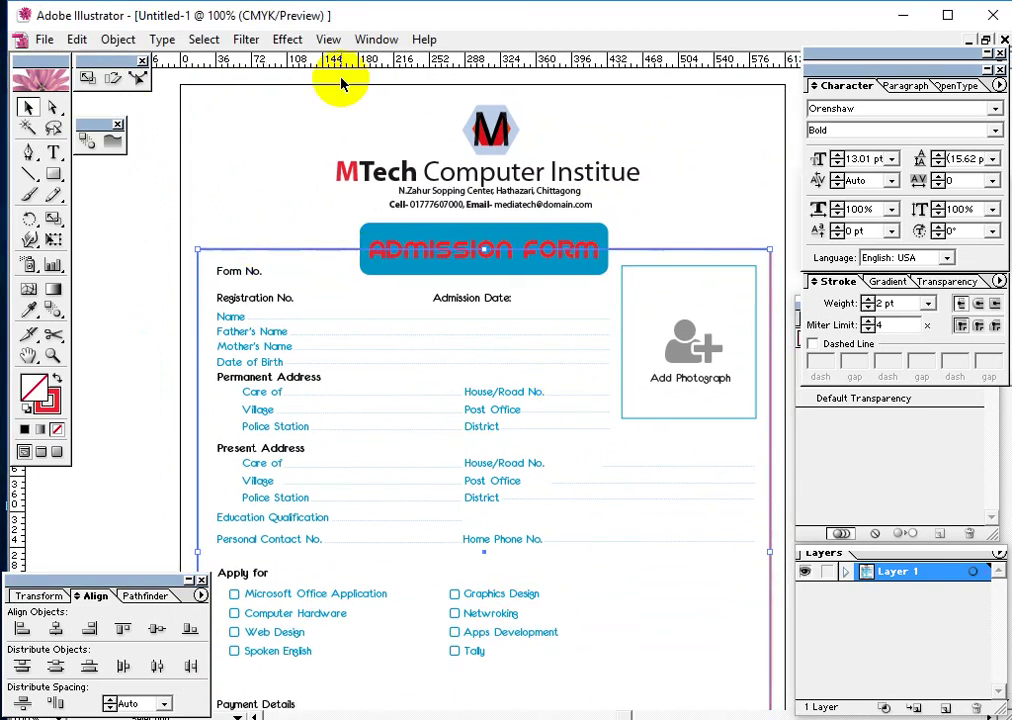
left_click(300, 42)
mouse_move(323, 251)
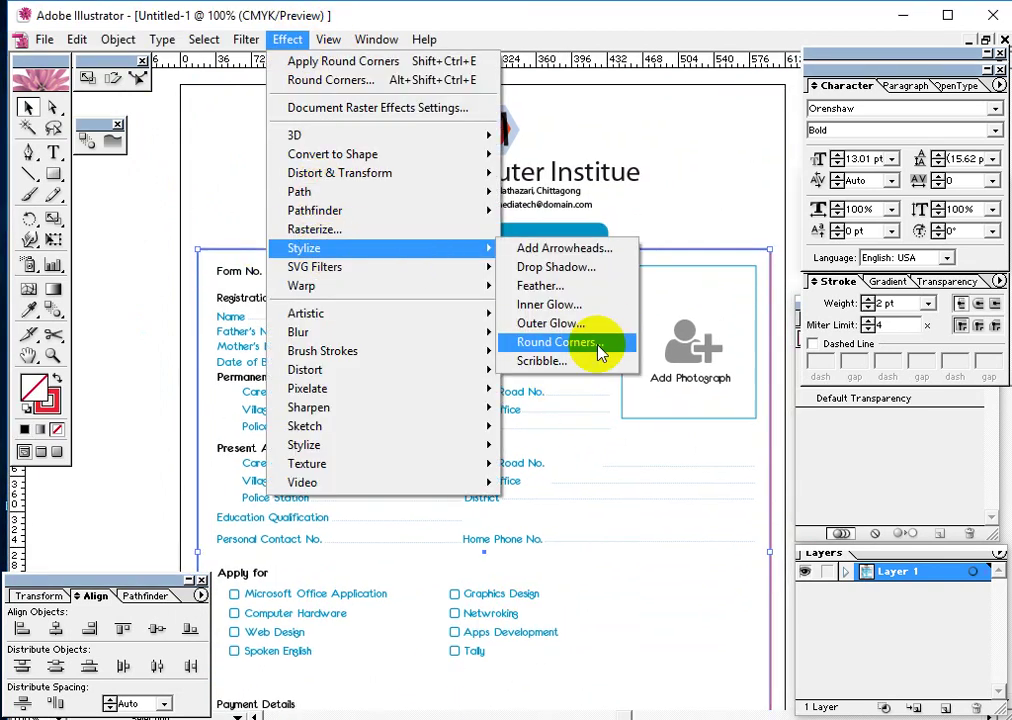
left_click(618, 346)
left_click(480, 391)
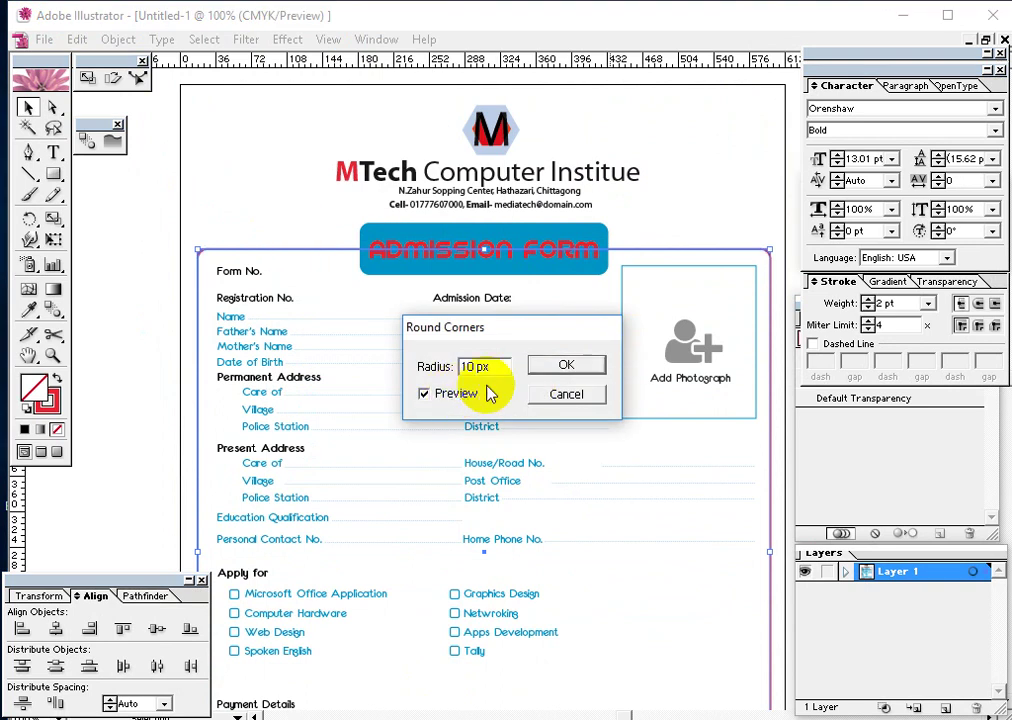
left_click(578, 367)
left_click(164, 262)
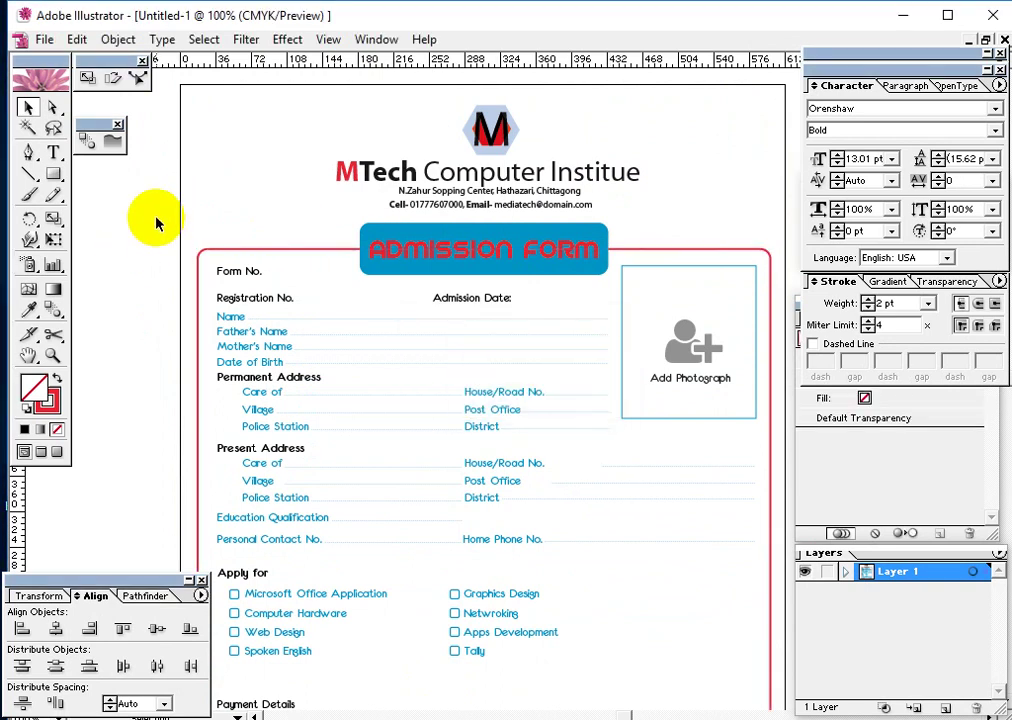
Step: Give the rounded box behind the ADMISSION FORM title no fill and a 1 pt blue outline
left_click_drag(272, 210, 275, 263)
left_click(360, 260)
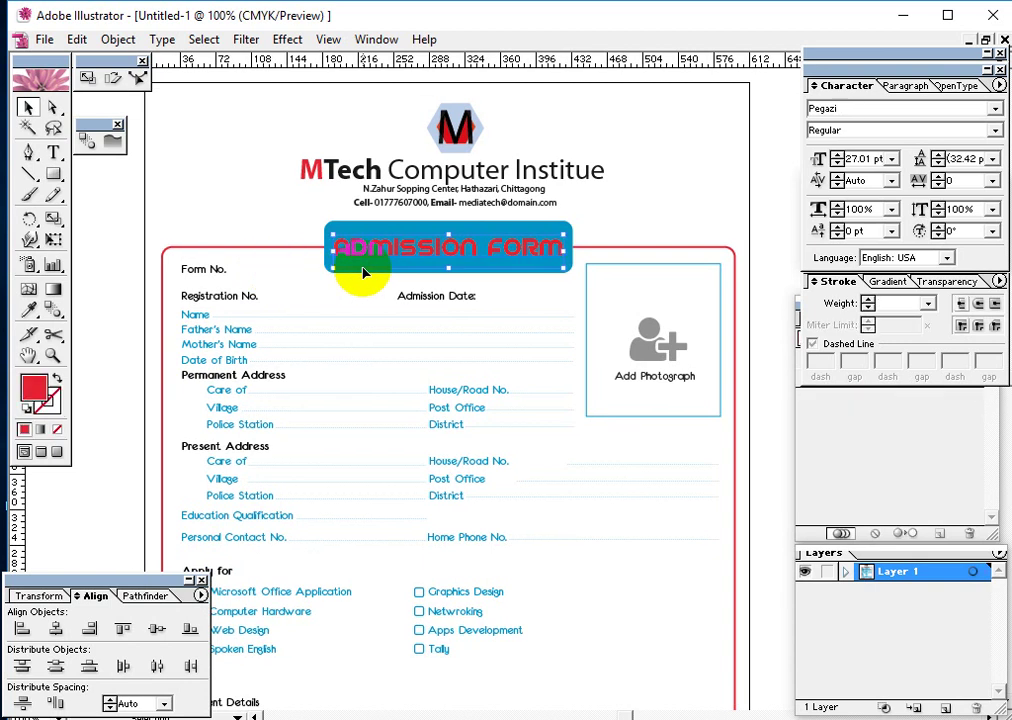
left_click(368, 230)
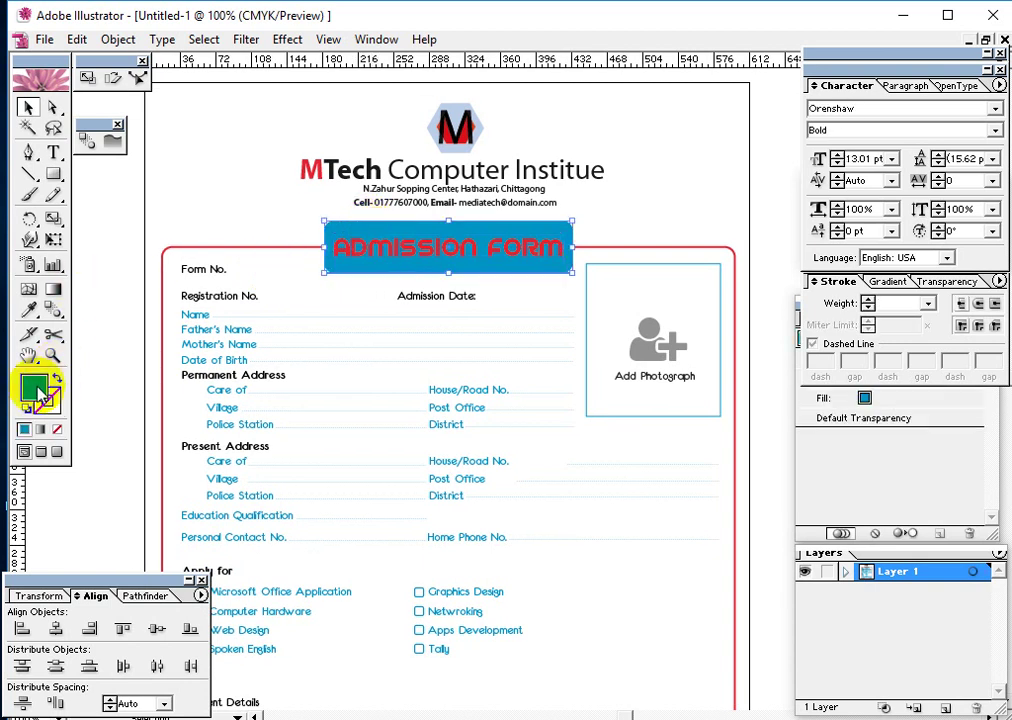
left_click(57, 430)
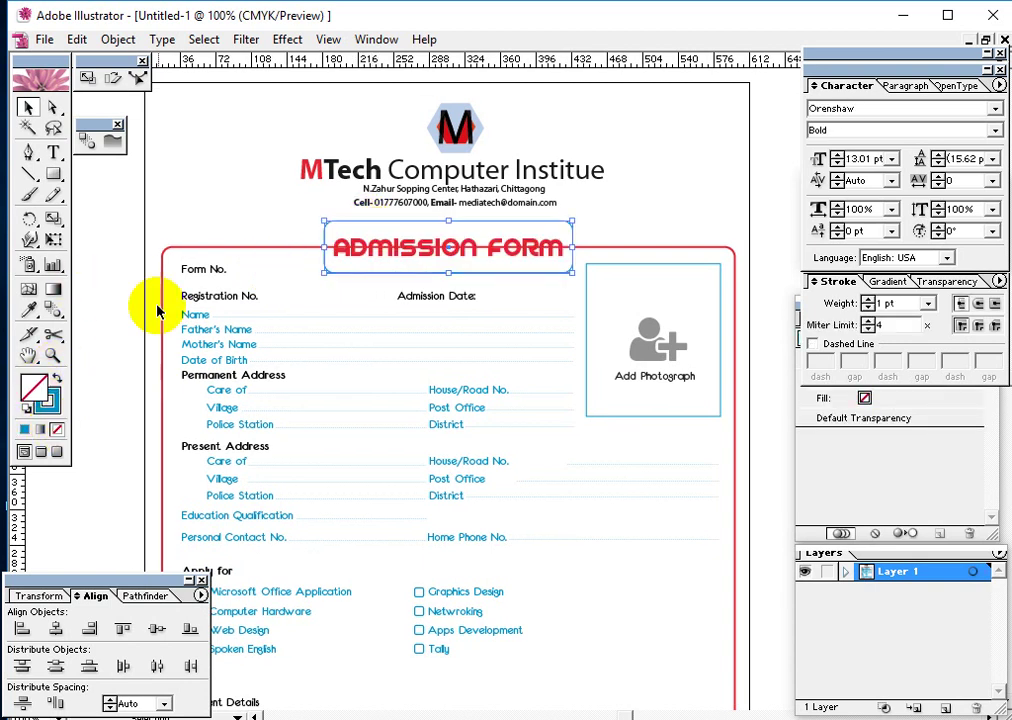
left_click(108, 278)
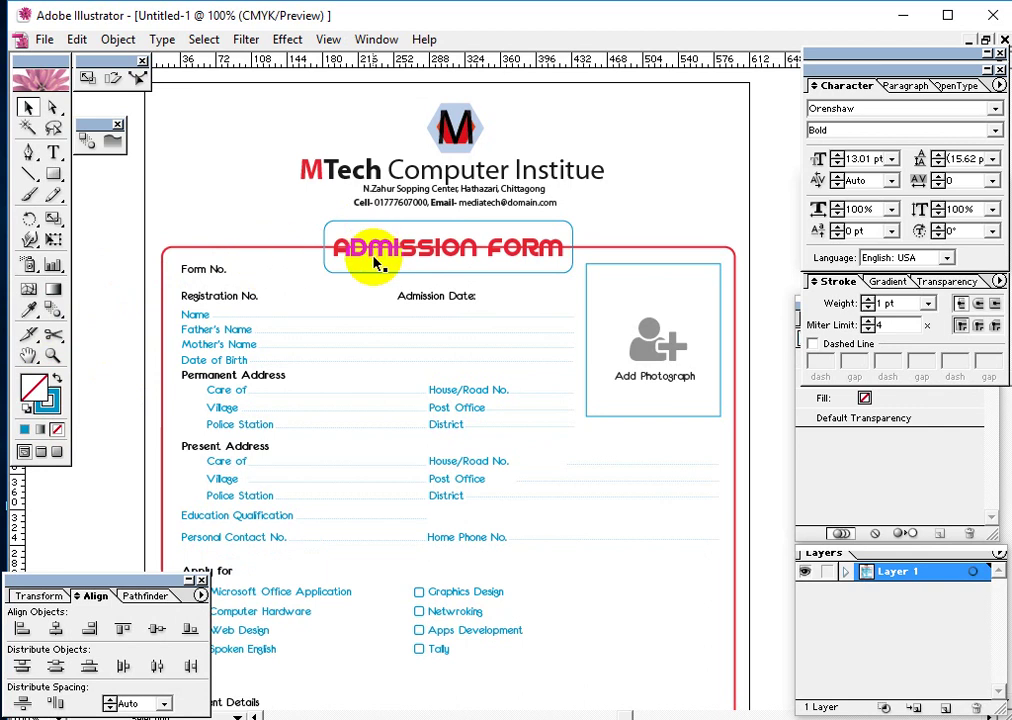
Step: Fill the rounded box behind the ADMISSION FORM title with white (FFFFFF)
left_click(393, 230)
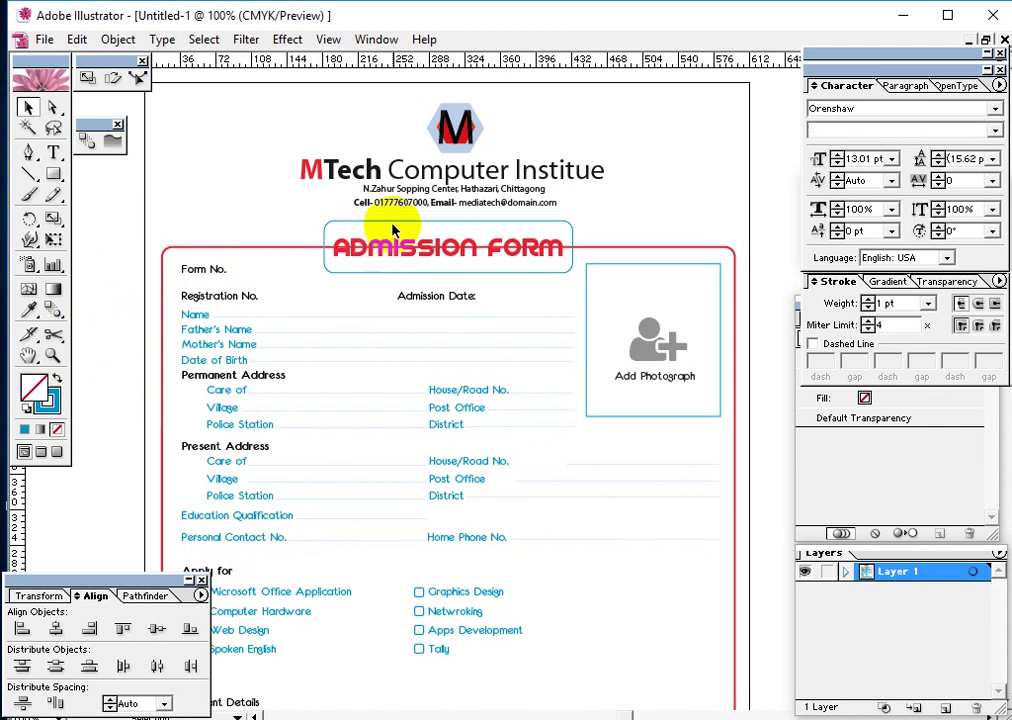
double_click(42, 389)
left_click_drag(356, 297, 263, 248)
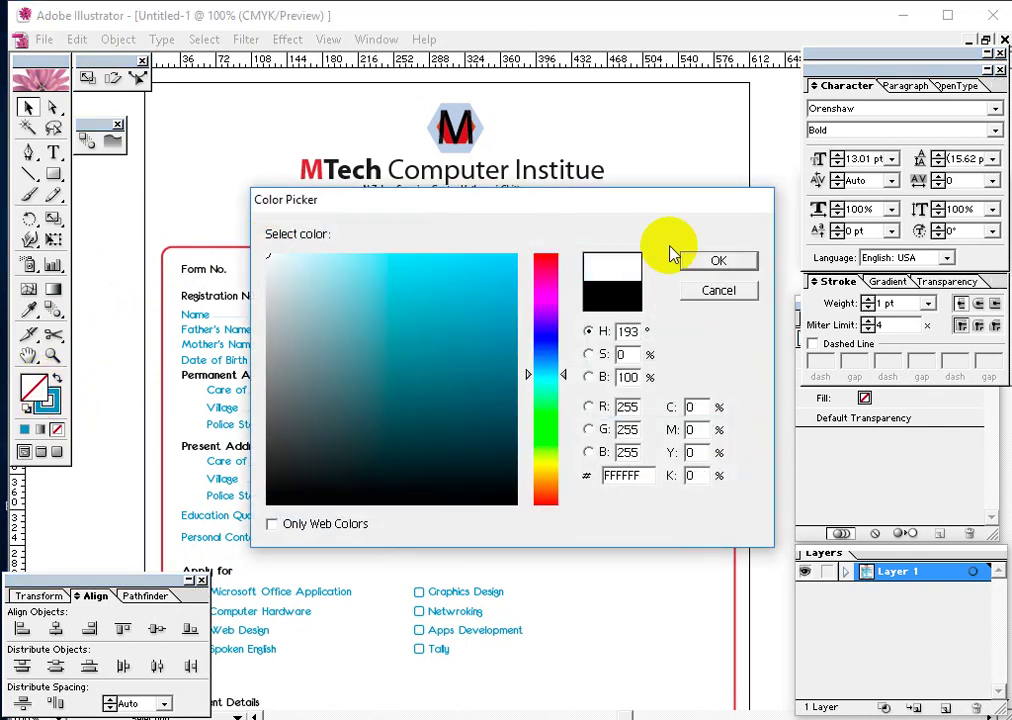
key("Return")
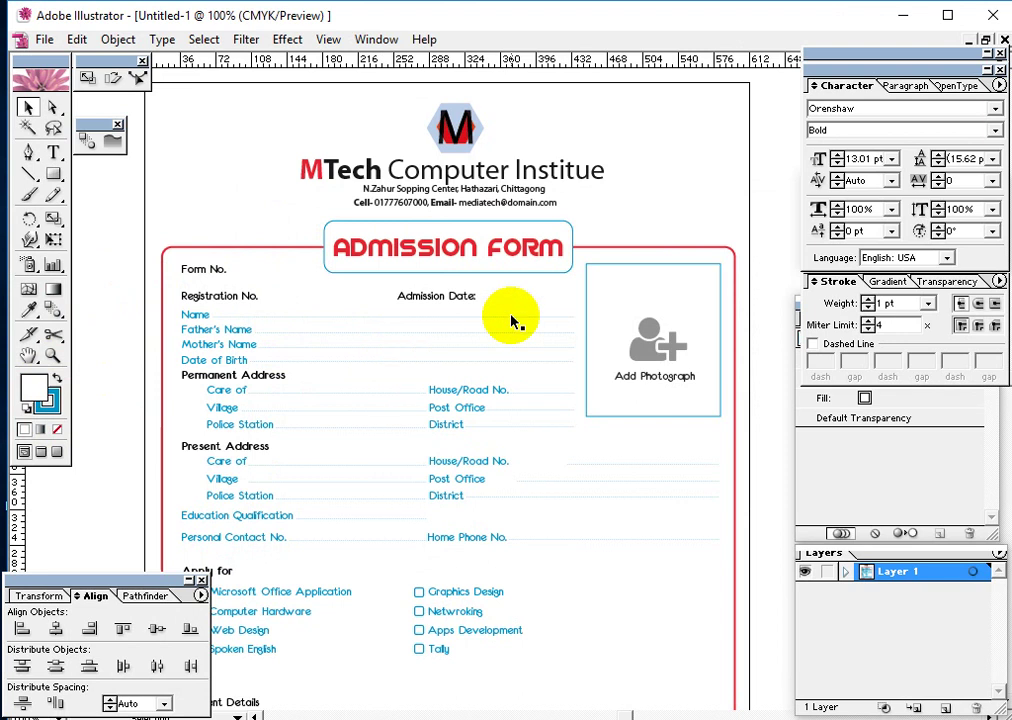
Step: Try to restyle the ADMISSION FORM title by sampling the blue House/Road No. label, and undo it
left_click(611, 249)
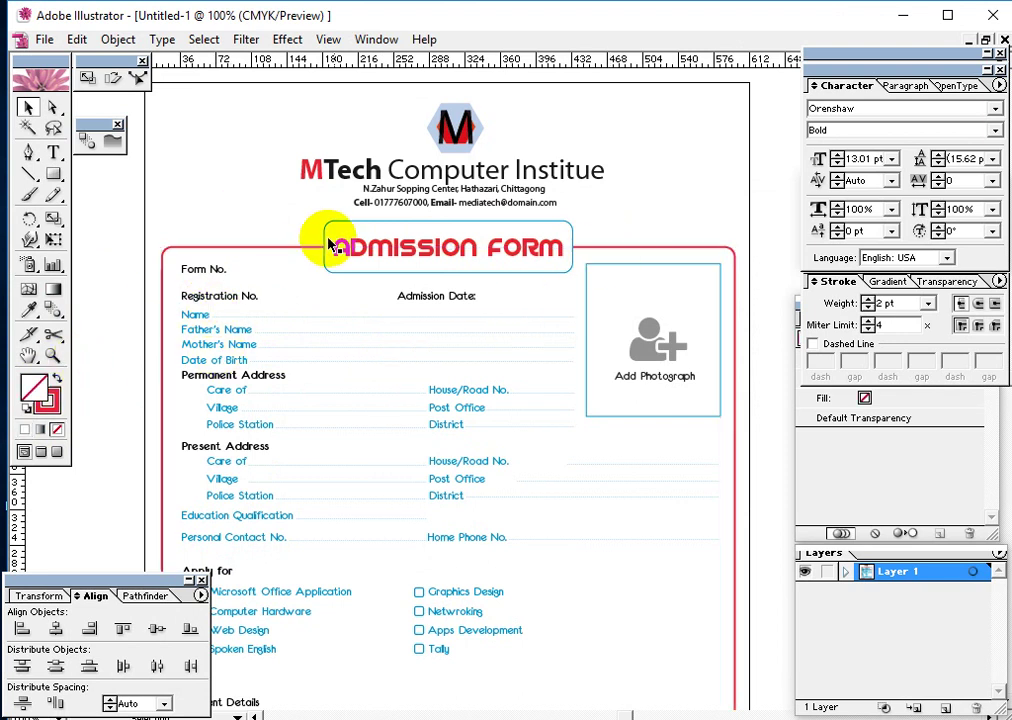
left_click(352, 247)
double_click(37, 389)
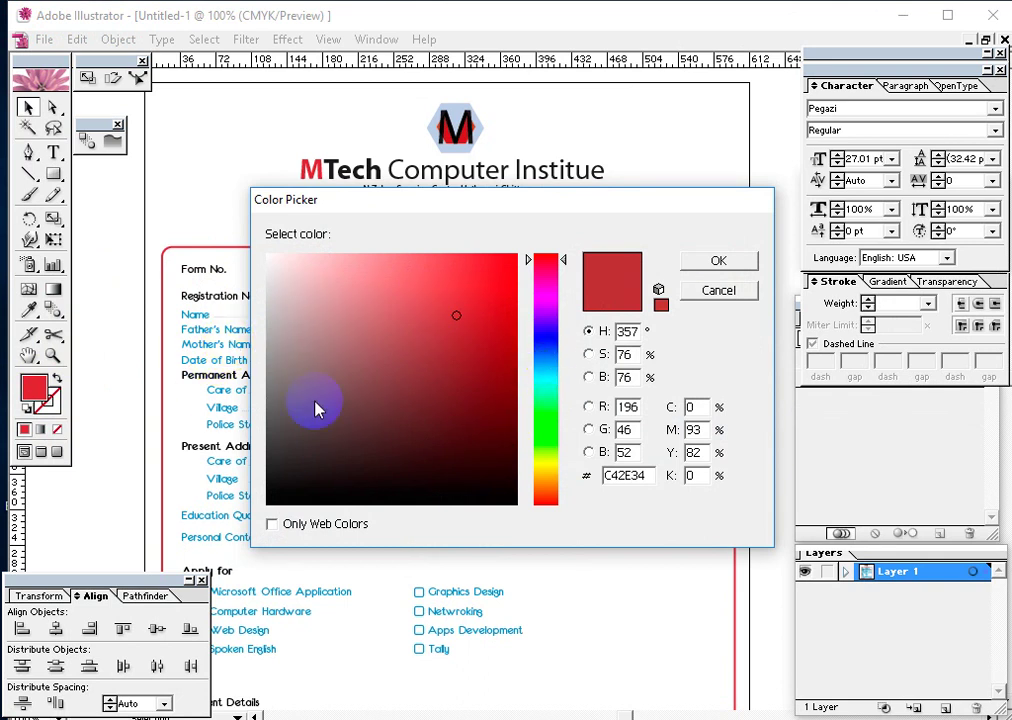
left_click(712, 262)
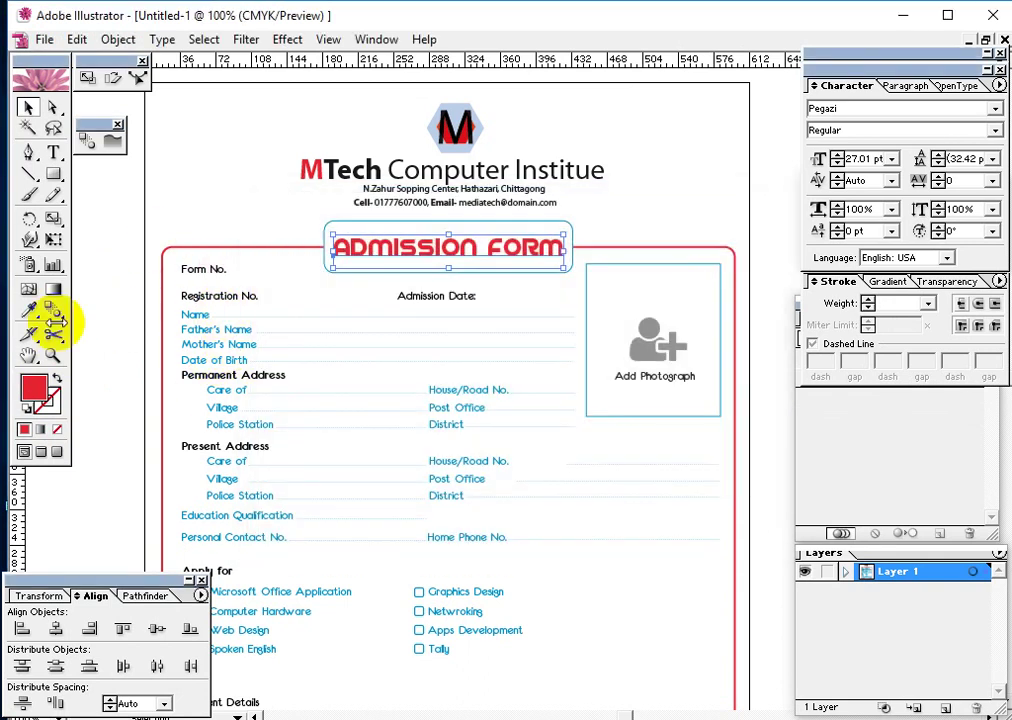
left_click(29, 310)
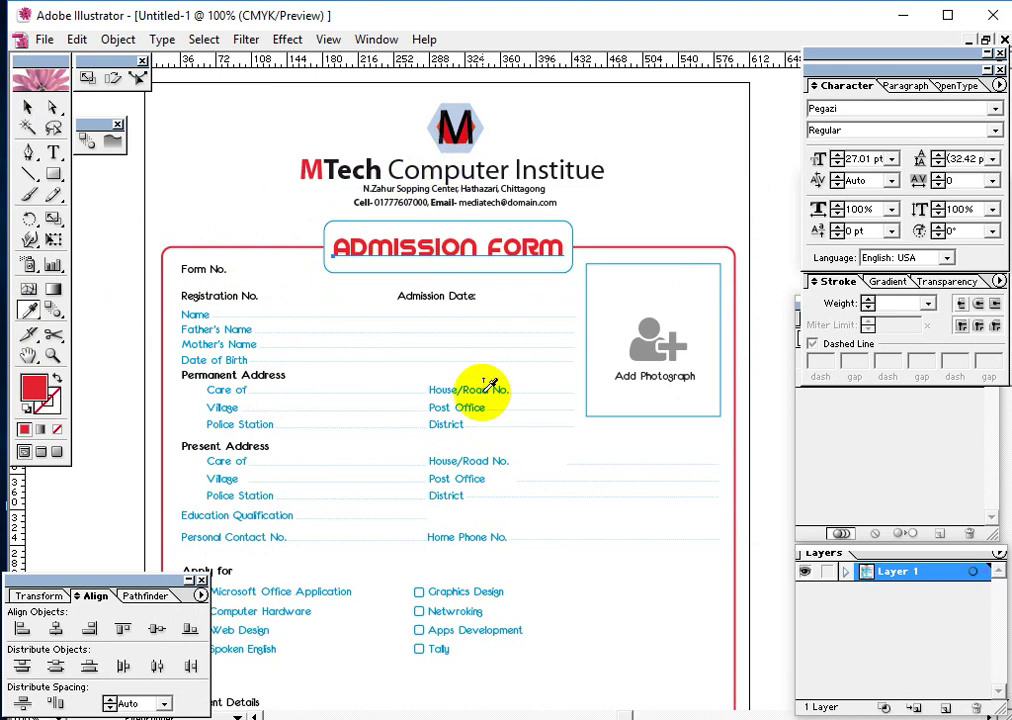
left_click(485, 389)
key("ctrl+z")
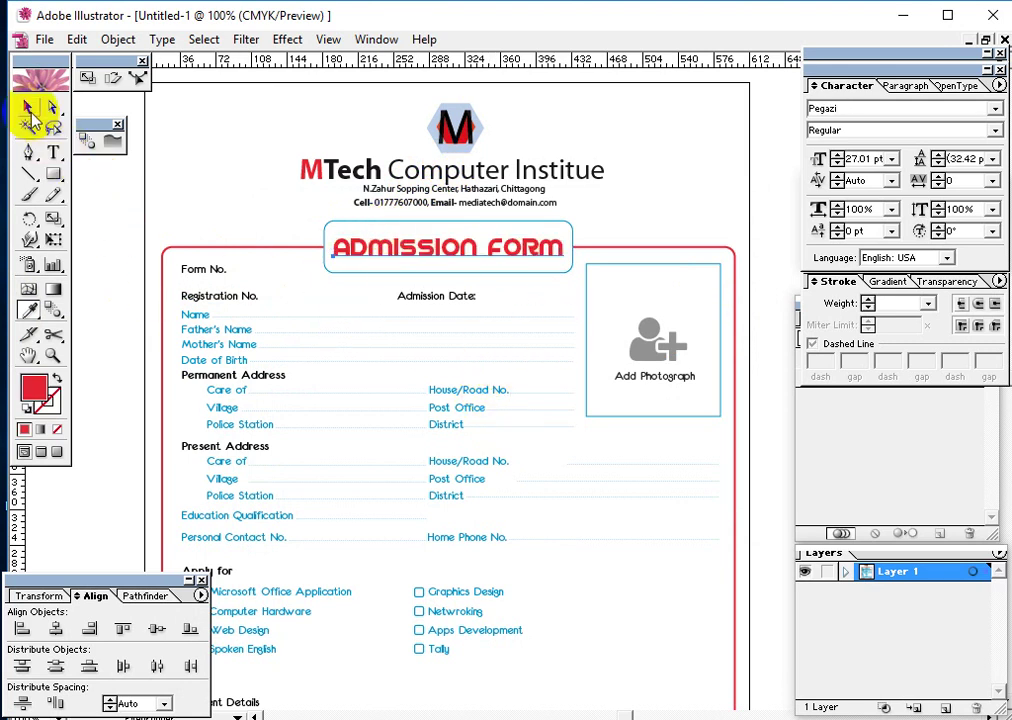
left_click(132, 207)
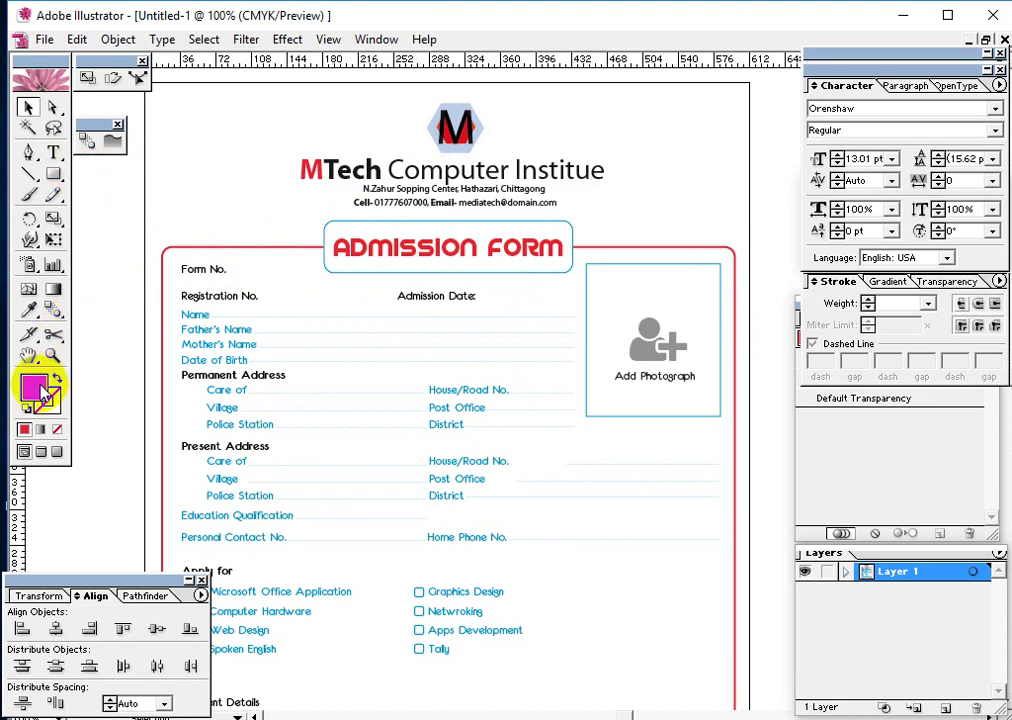
Step: Sample the blue of the Name label and draw a small rectangle filled with it beside the institute header
left_click(28, 309)
left_click(192, 315)
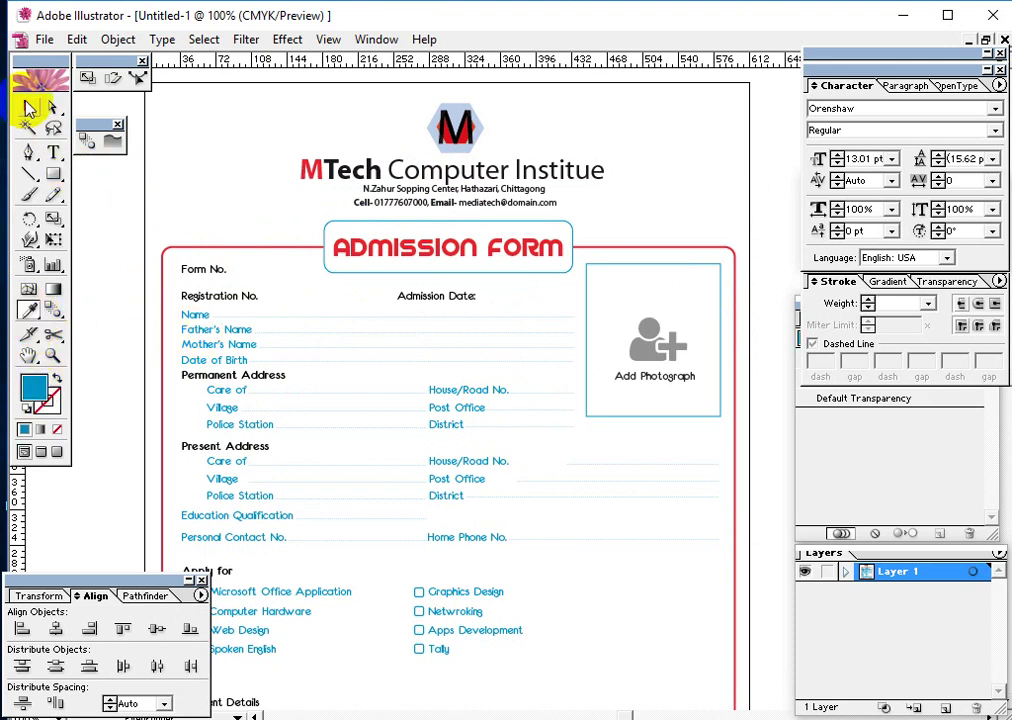
left_click(53, 174)
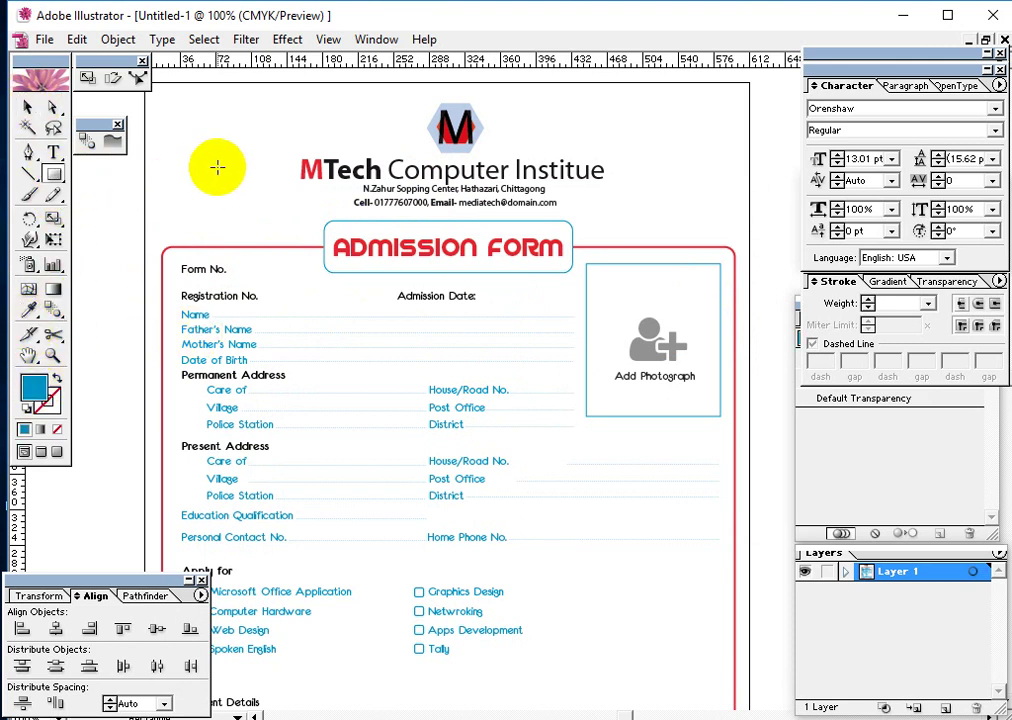
left_click_drag(232, 197, 253, 208)
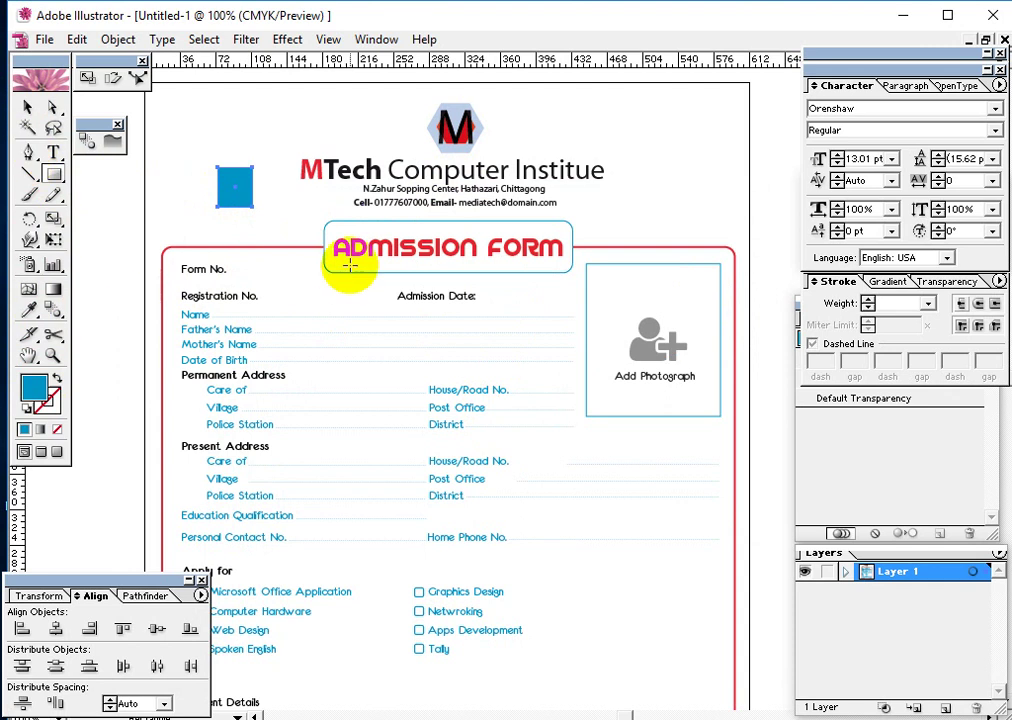
left_click(28, 107)
Step: Change the red frame around the form to a 1 pt blue outline without fill, sampling the small blue rectangle
left_click(345, 260)
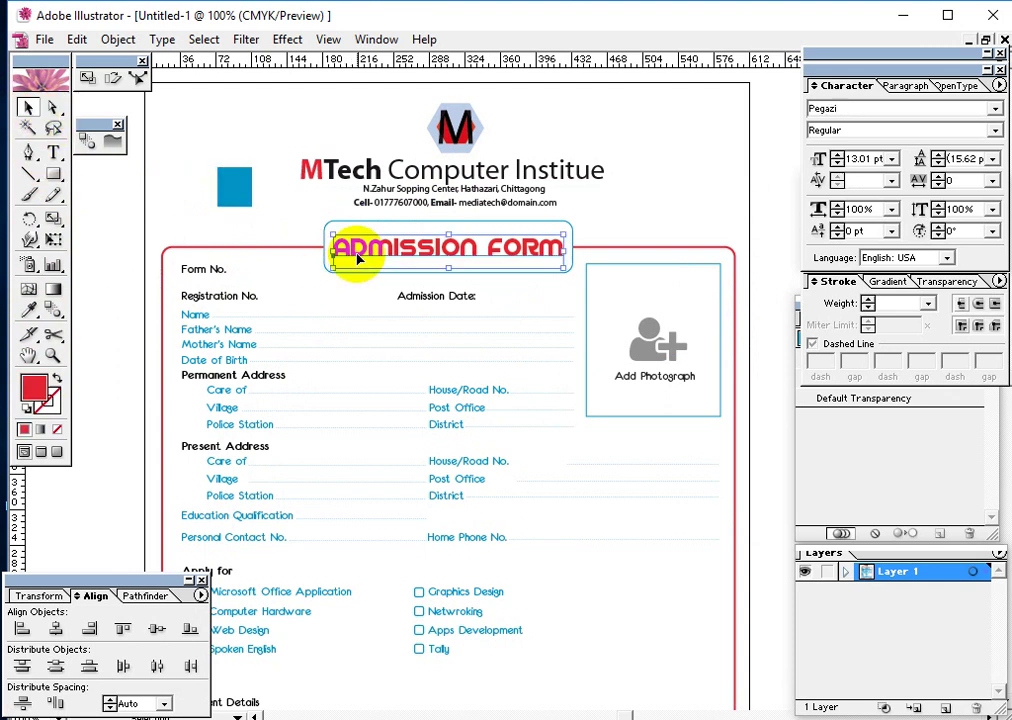
left_click(291, 249)
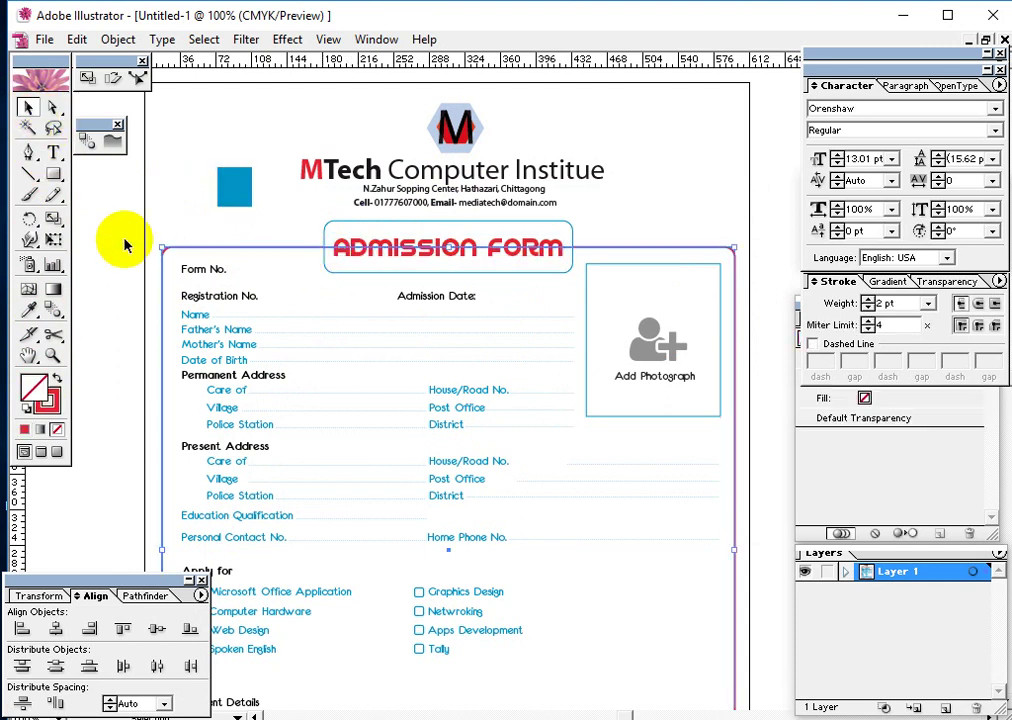
left_click(30, 311)
left_click(233, 183)
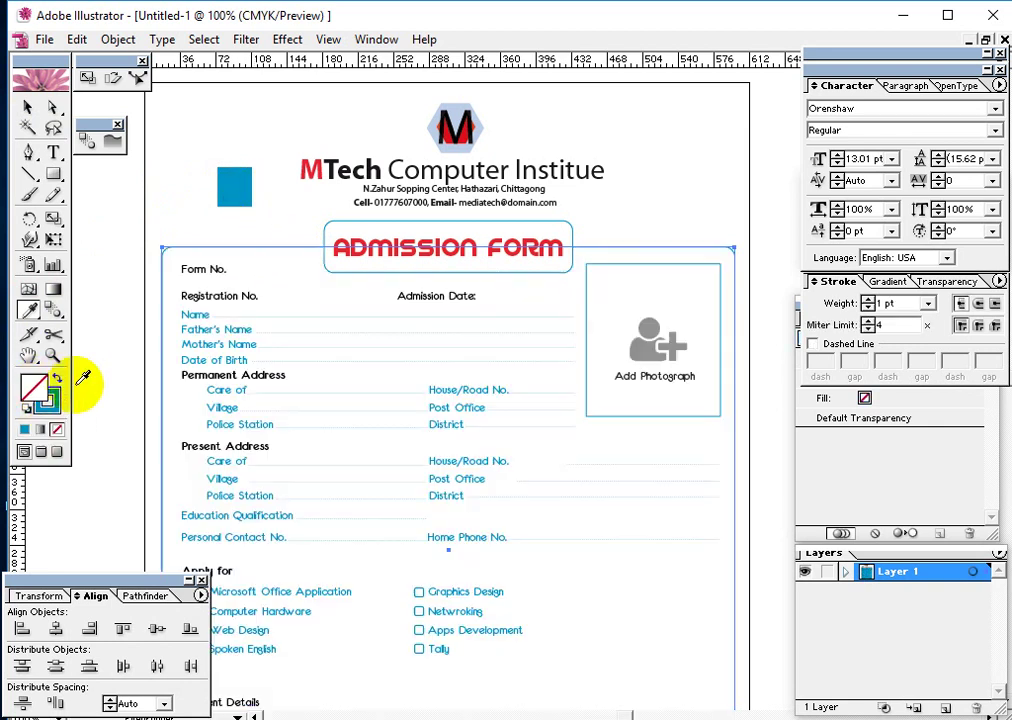
left_click(57, 380)
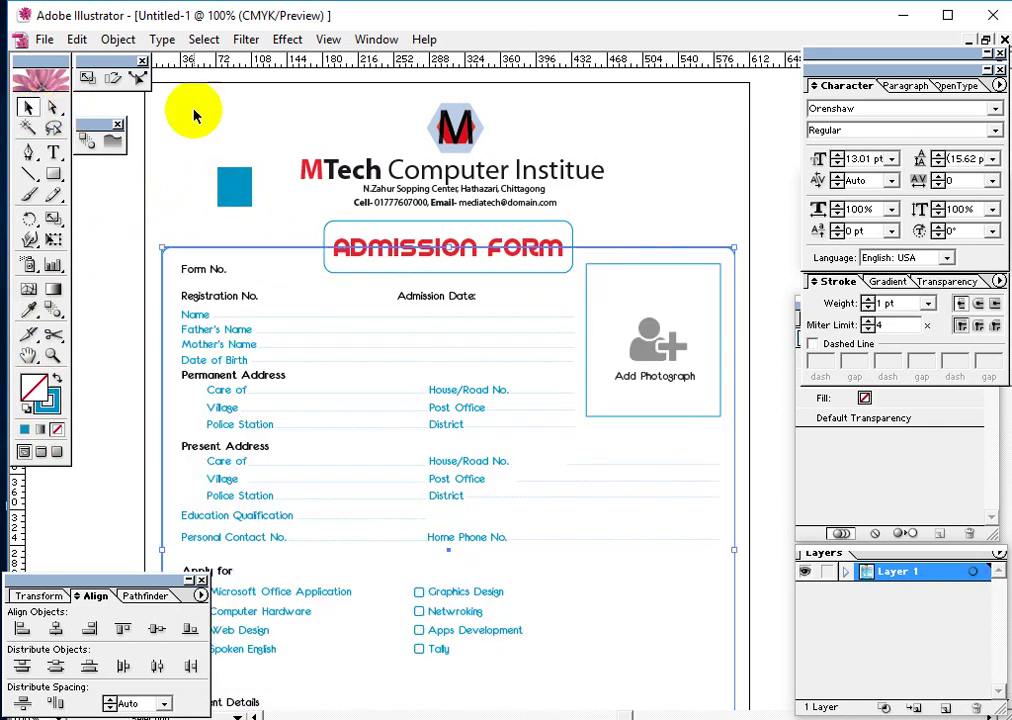
left_click(195, 115)
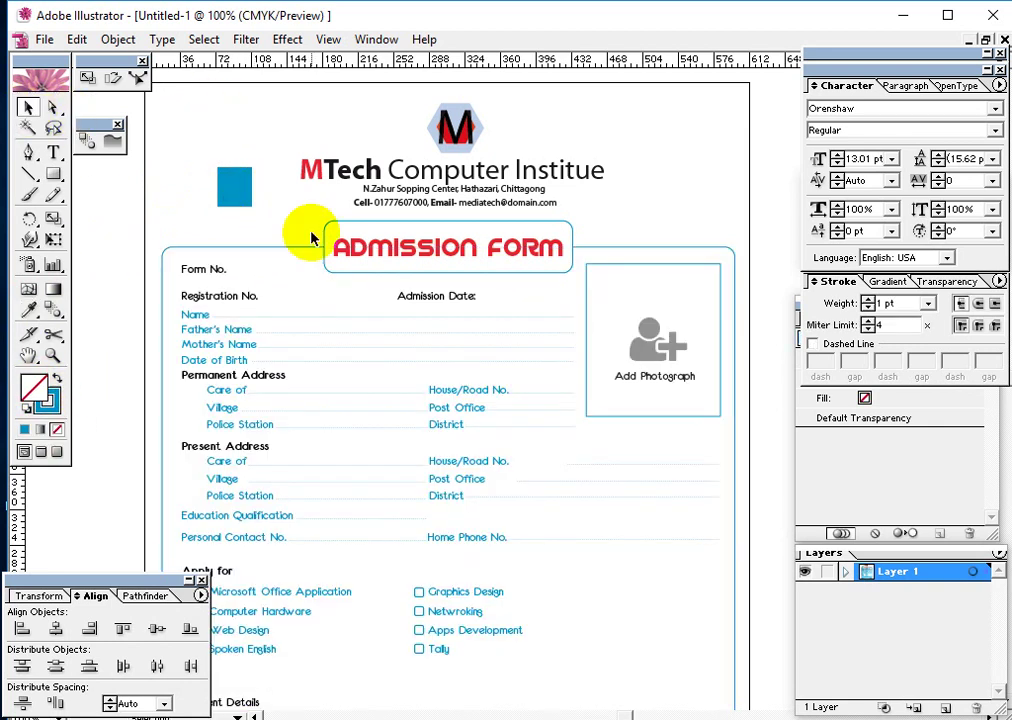
Step: Delete the small blue sample rectangle beside the institute header
left_click(513, 260)
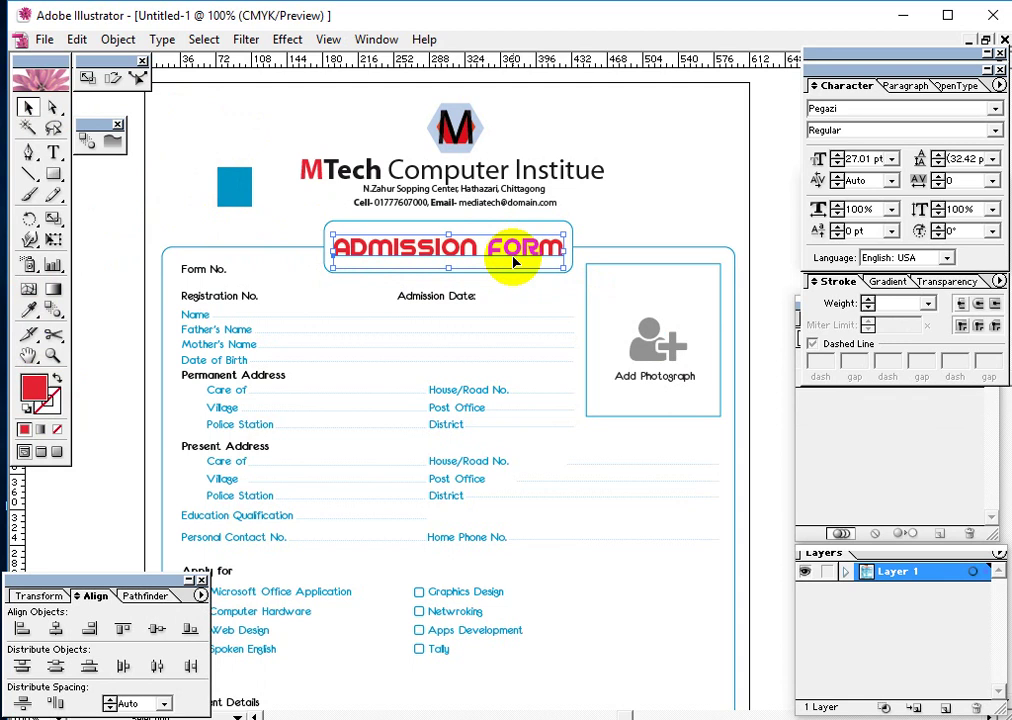
left_click(185, 172)
left_click(235, 190)
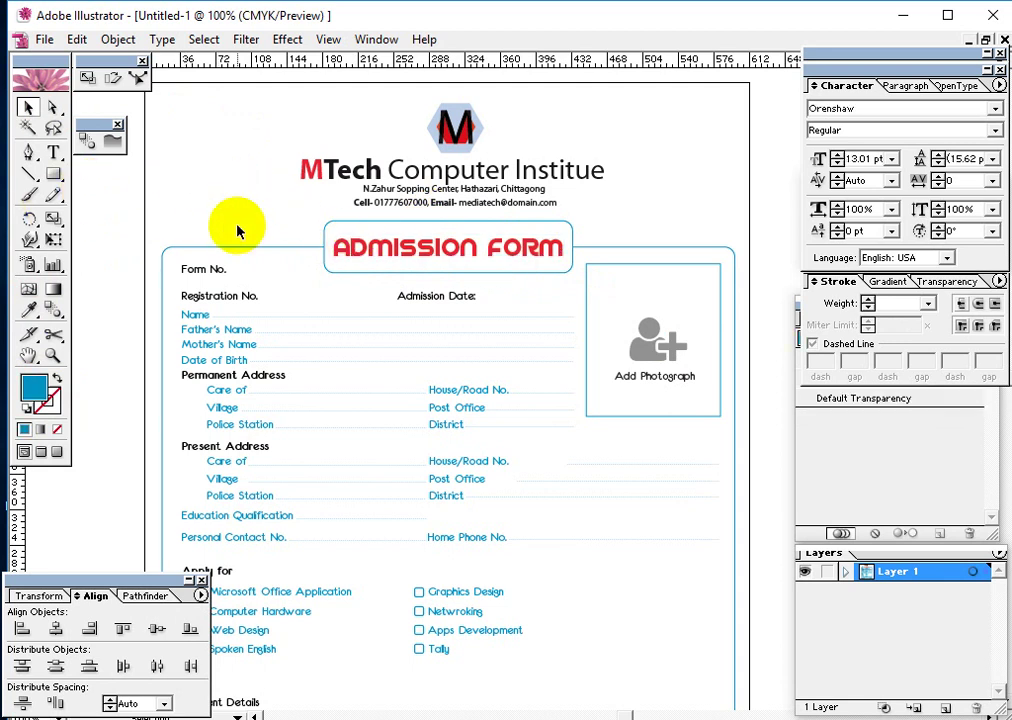
Step: Extend the dashed line after Education Qualification to the form's right margin, level with the ends of the lines below
left_click_drag(474, 346, 547, 366)
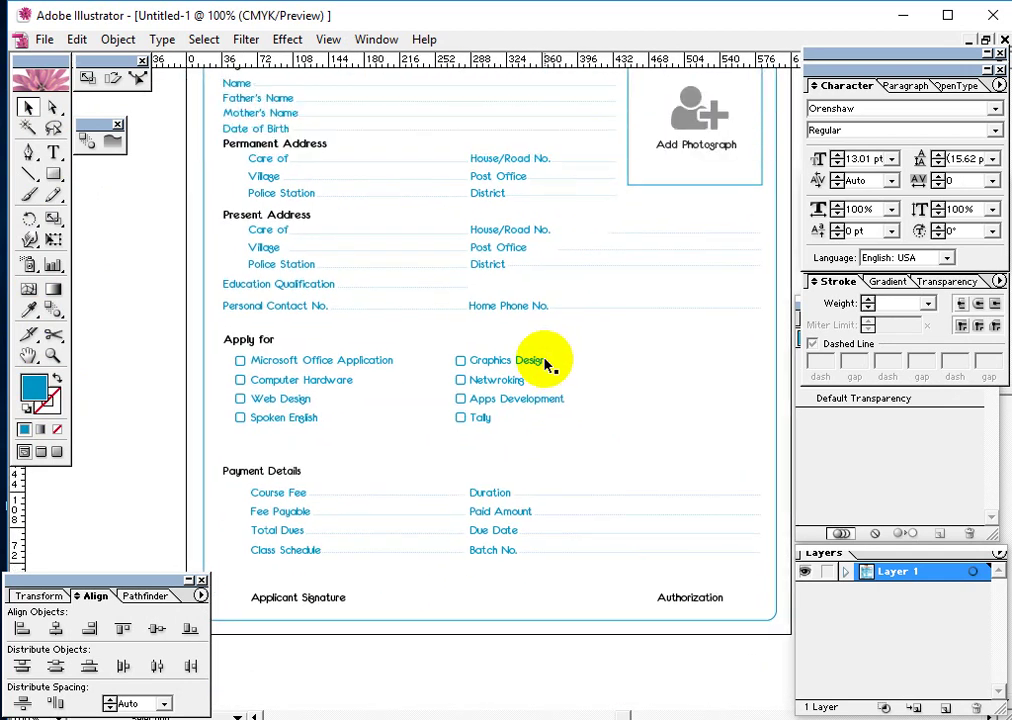
key("ctrl+0")
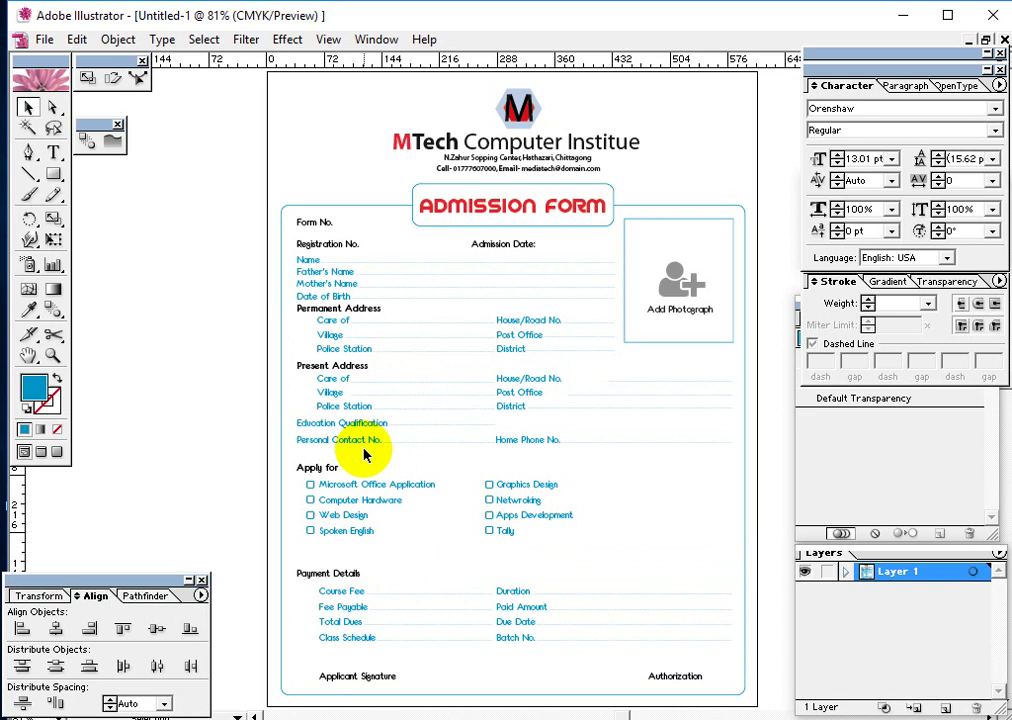
left_click(453, 428)
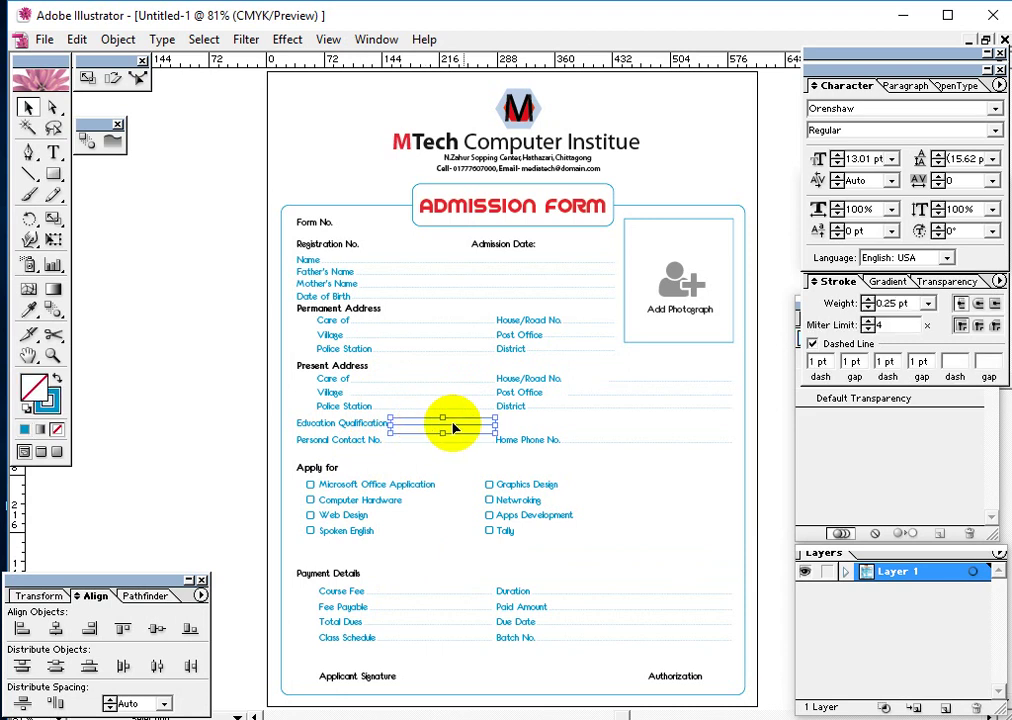
left_click_drag(495, 424, 714, 447)
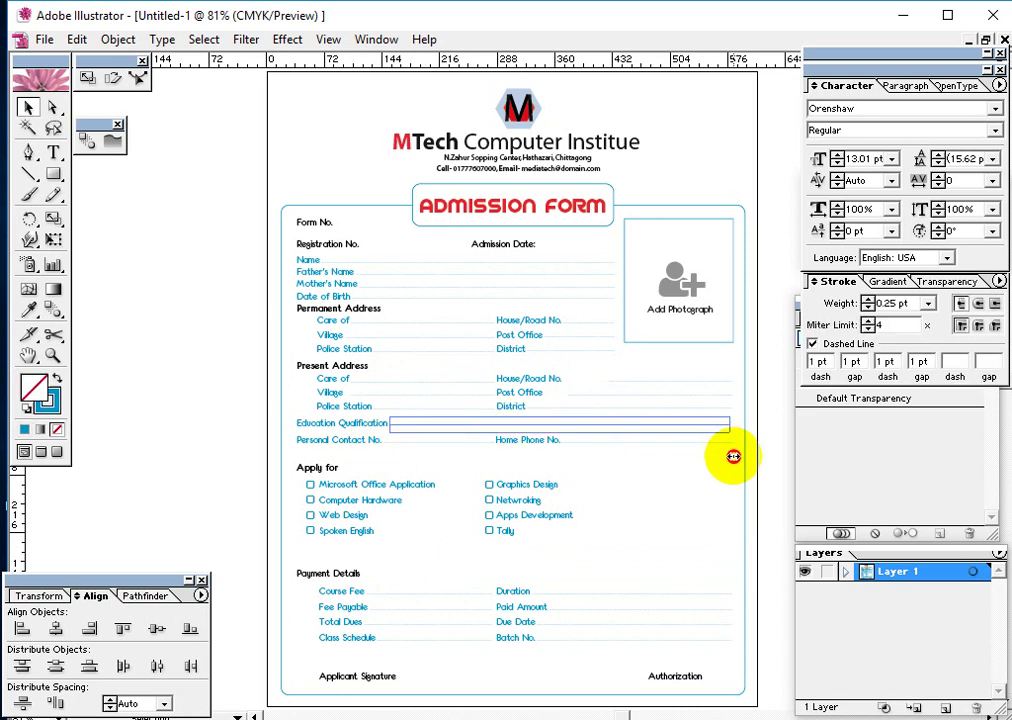
left_click_drag(733, 456, 733, 456)
left_click(666, 494)
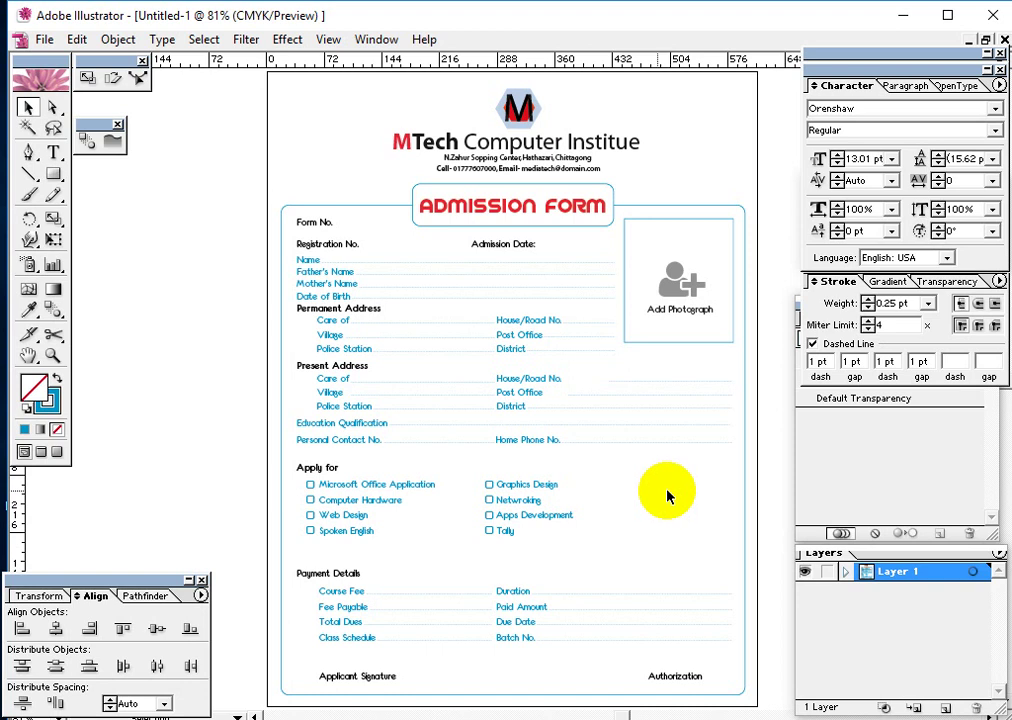
Step: Create a 35 px by 40 px rectangle beside the form's upper-left corner and send it to the back
left_click(56, 176)
left_click(233, 190)
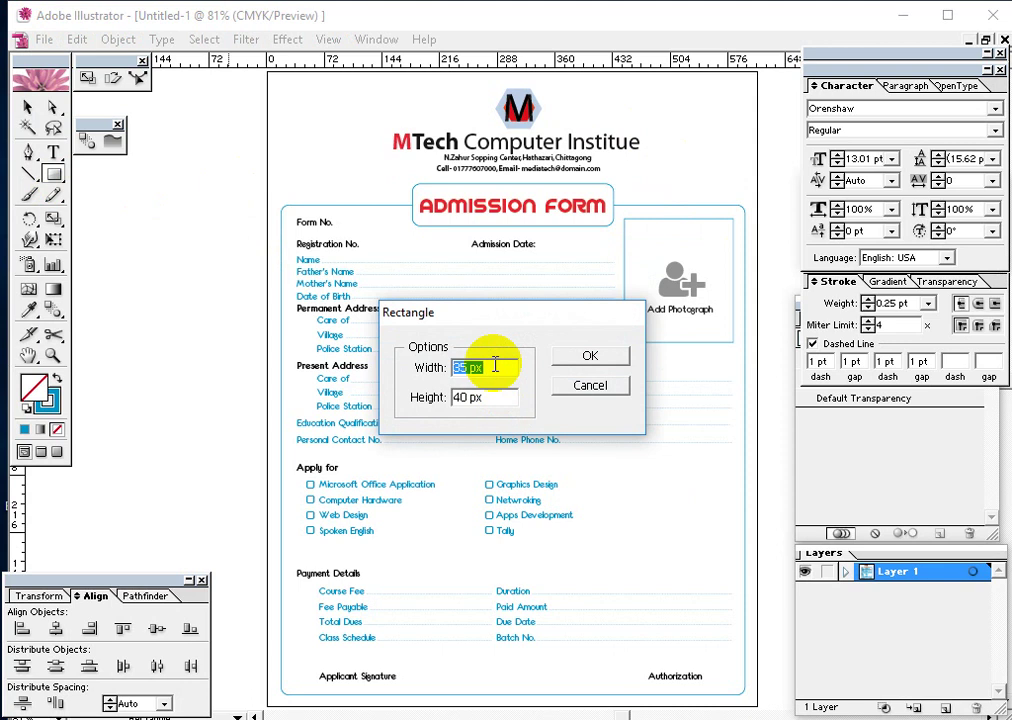
left_click(591, 358)
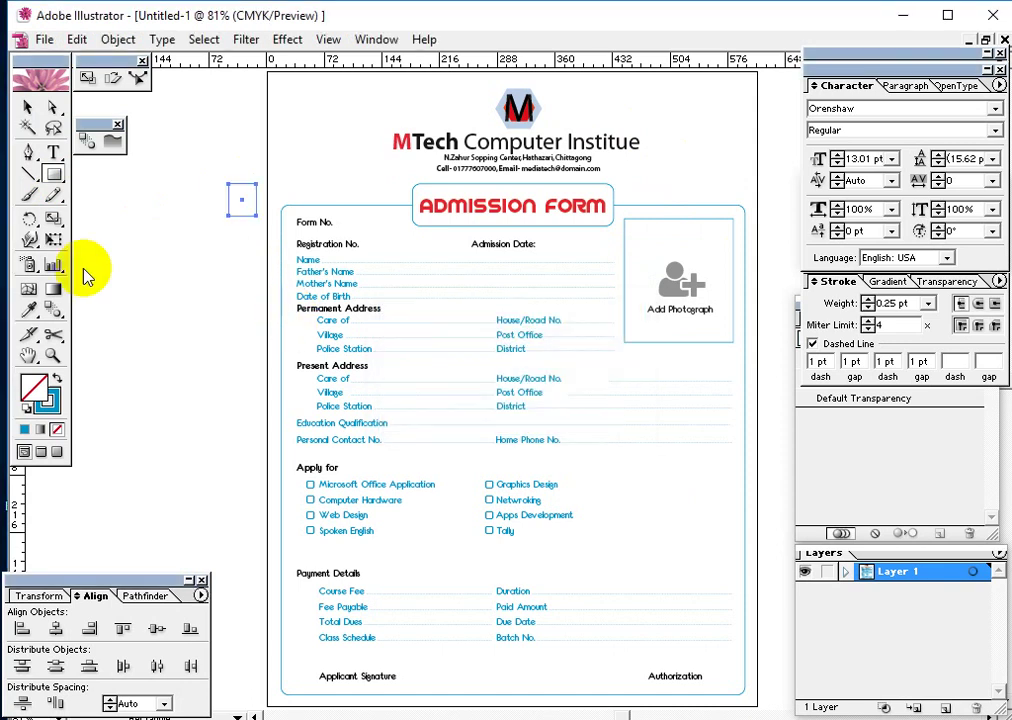
left_click(33, 109)
left_click(255, 225)
right_click(255, 210)
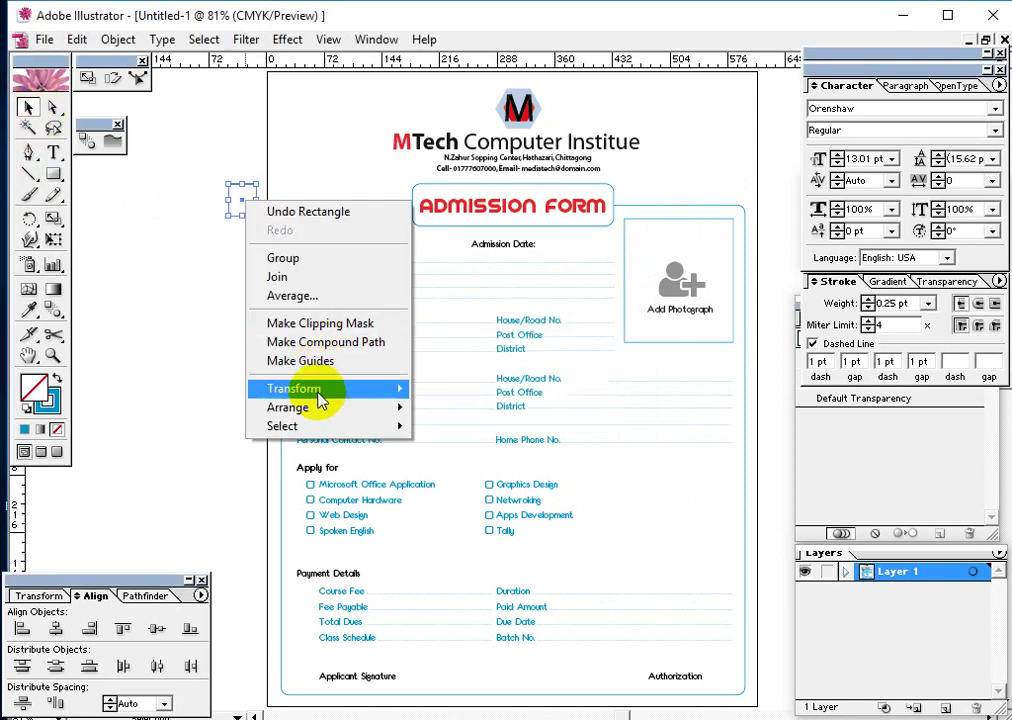
mouse_move(390, 407)
left_click(470, 468)
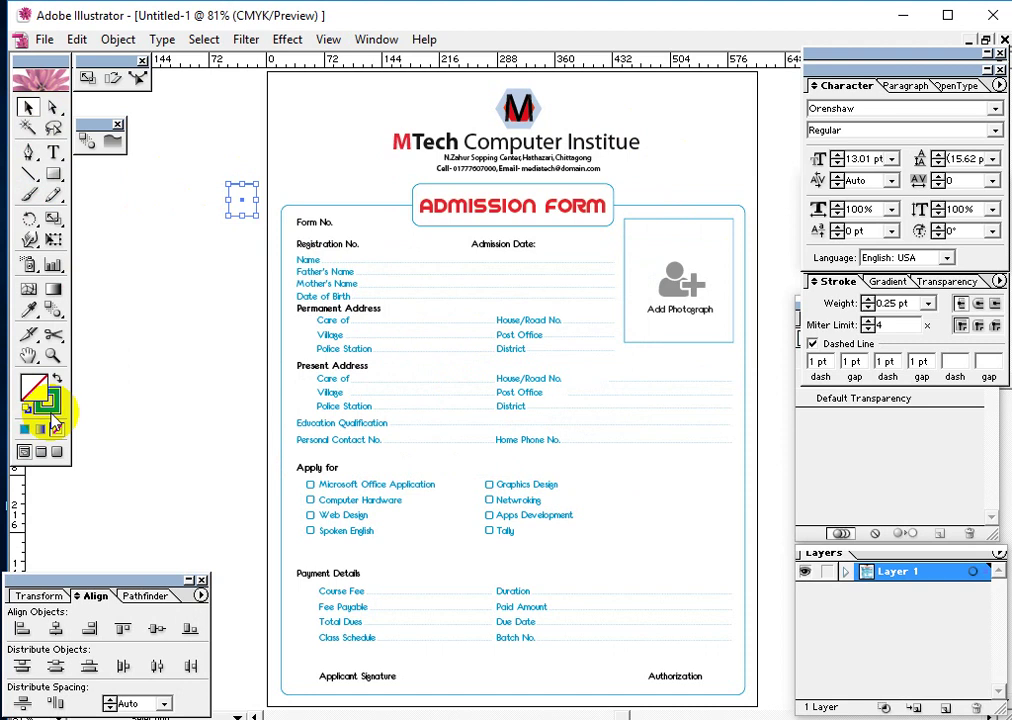
Step: Remove the small rectangle's stroke and fill it with white (FFFFFF)
left_click(56, 430)
double_click(37, 393)
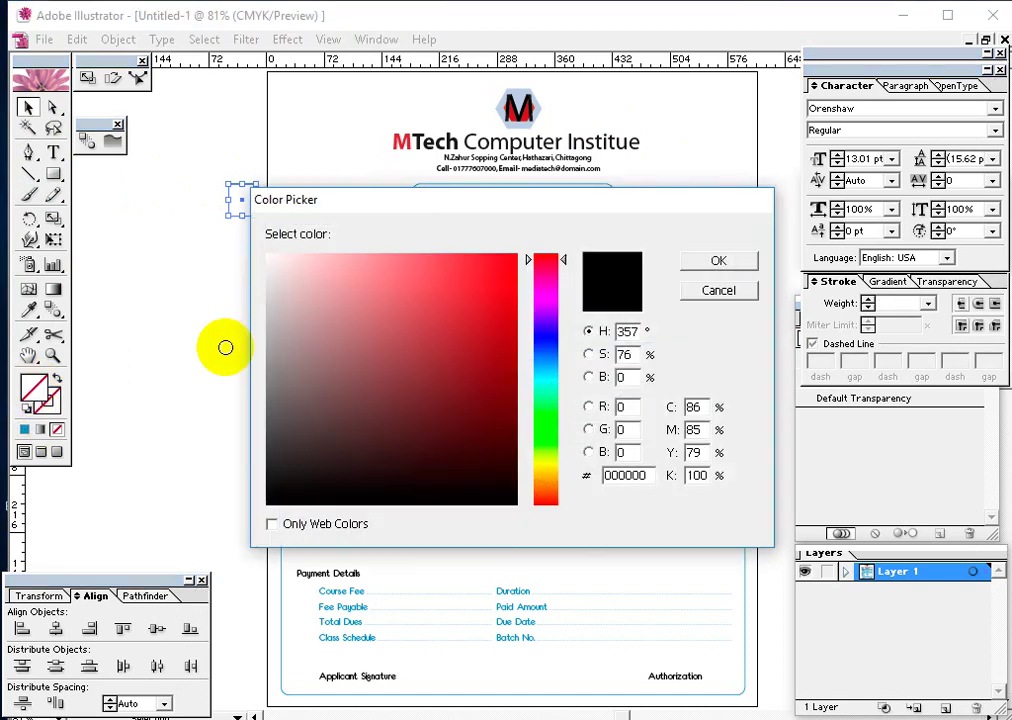
left_click(267, 256)
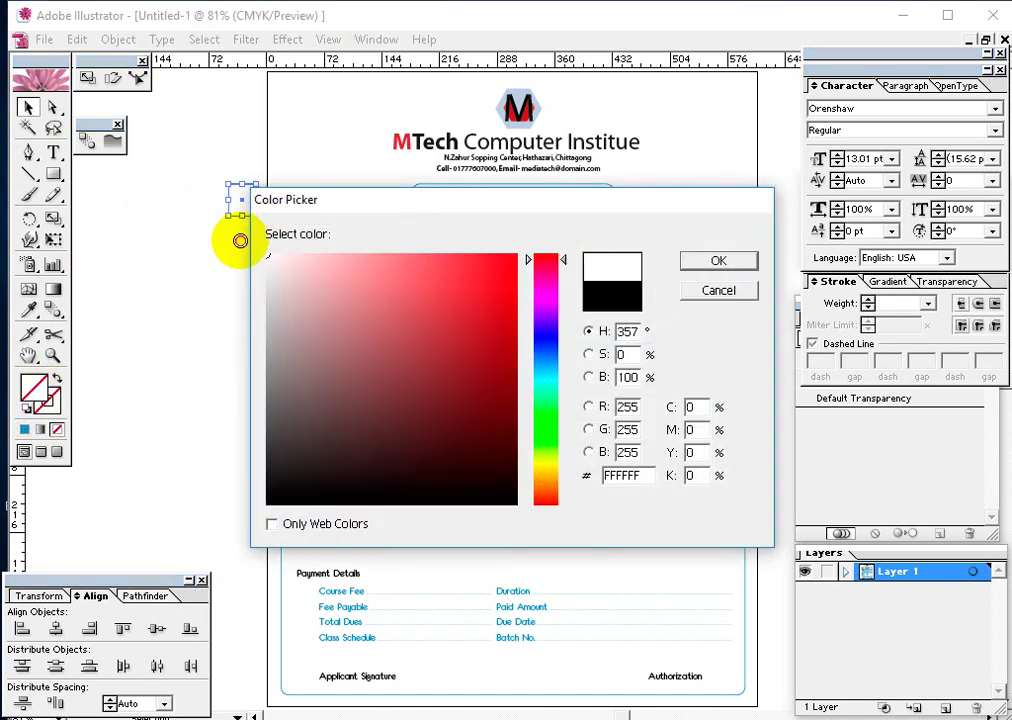
left_click(720, 260)
Step: Move the white rectangle to the page's top-left corner and stretch it to cover the whole page as a background
left_click_drag(300, 150, 291, 104)
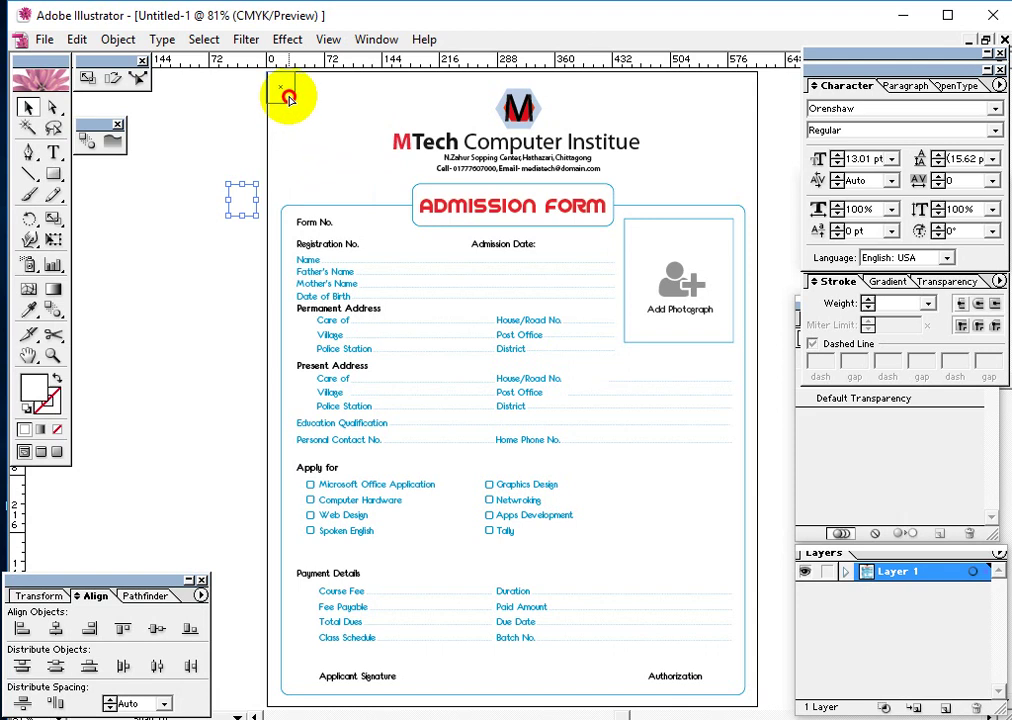
left_click_drag(288, 97, 763, 566)
scroll(472, 474, "down", 5)
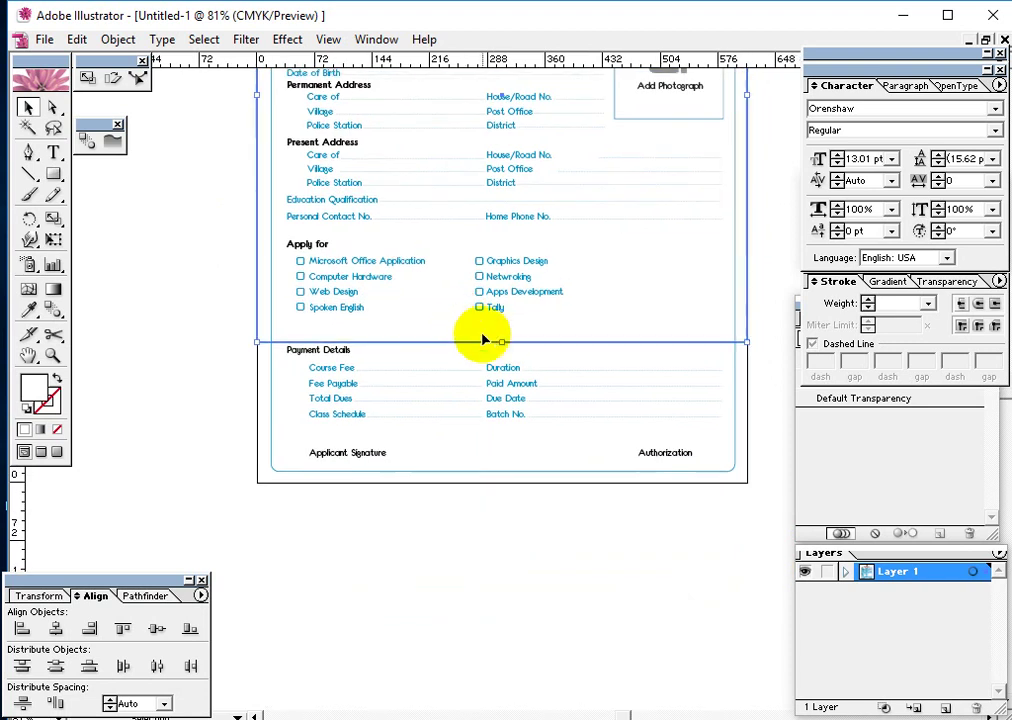
left_click_drag(501, 343, 501, 483)
scroll(447, 487, "up", 7)
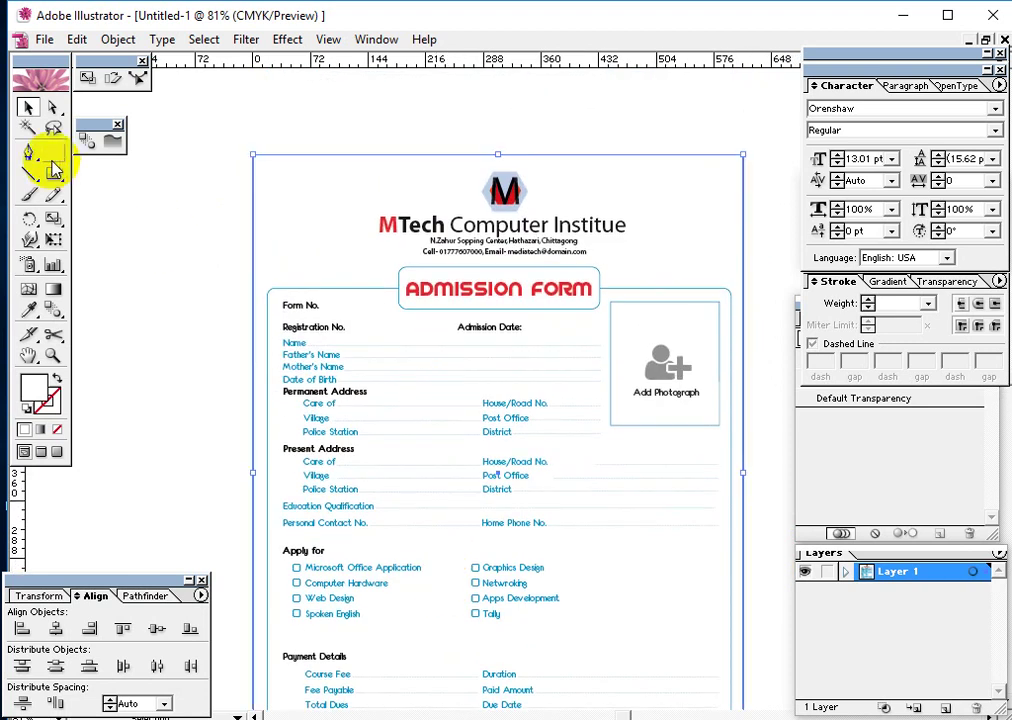
Step: Preview the whole admission form in Save for Web as a high-quality JPEG, and leave without saving
left_click(44, 40)
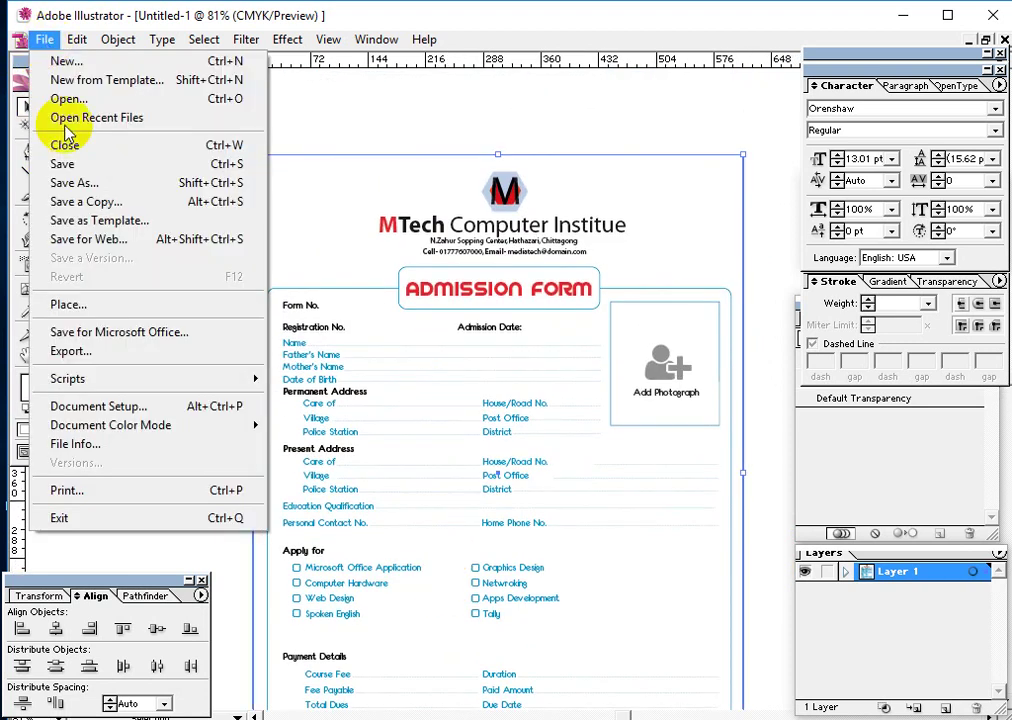
left_click(122, 239)
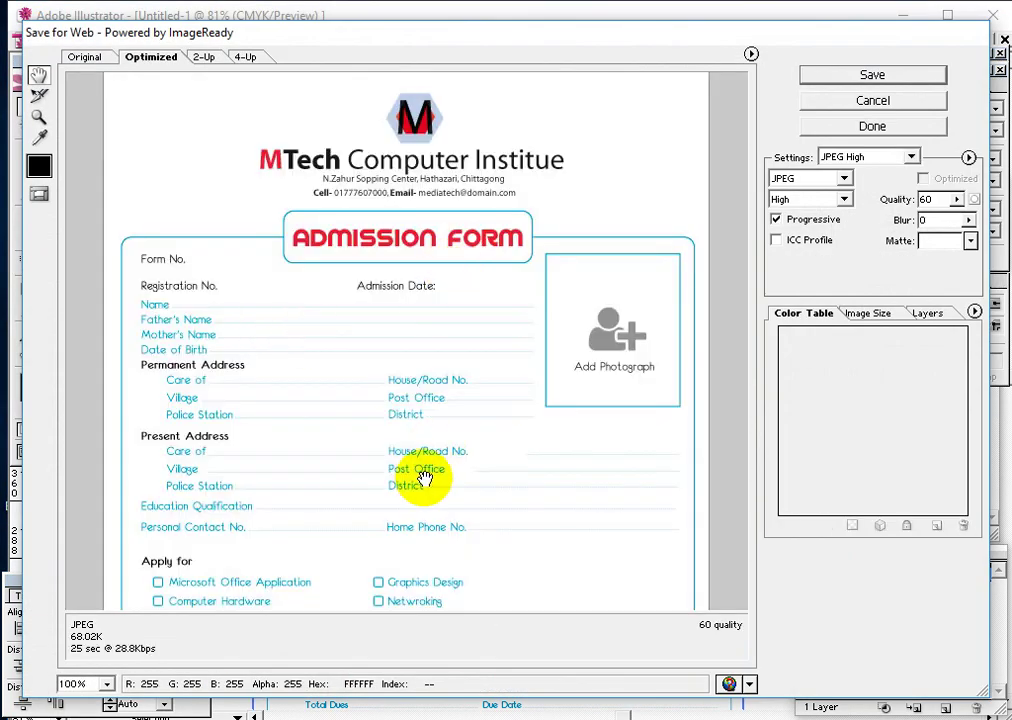
left_click_drag(429, 477, 436, 294)
left_click_drag(436, 368, 436, 282)
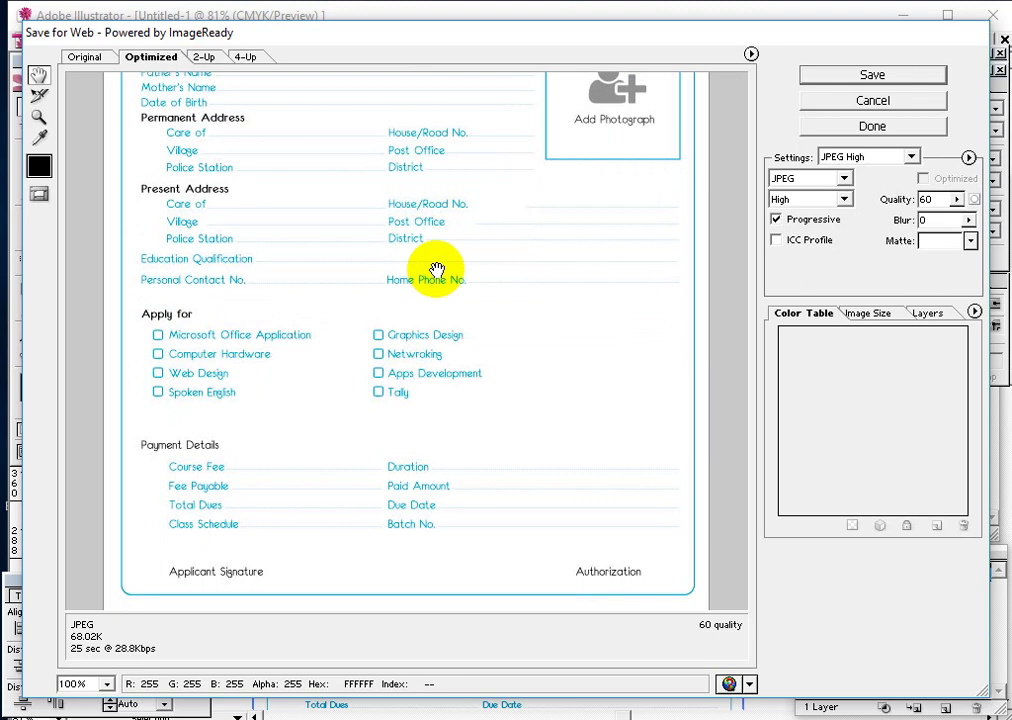
left_click_drag(309, 292, 415, 500)
left_click(872, 100)
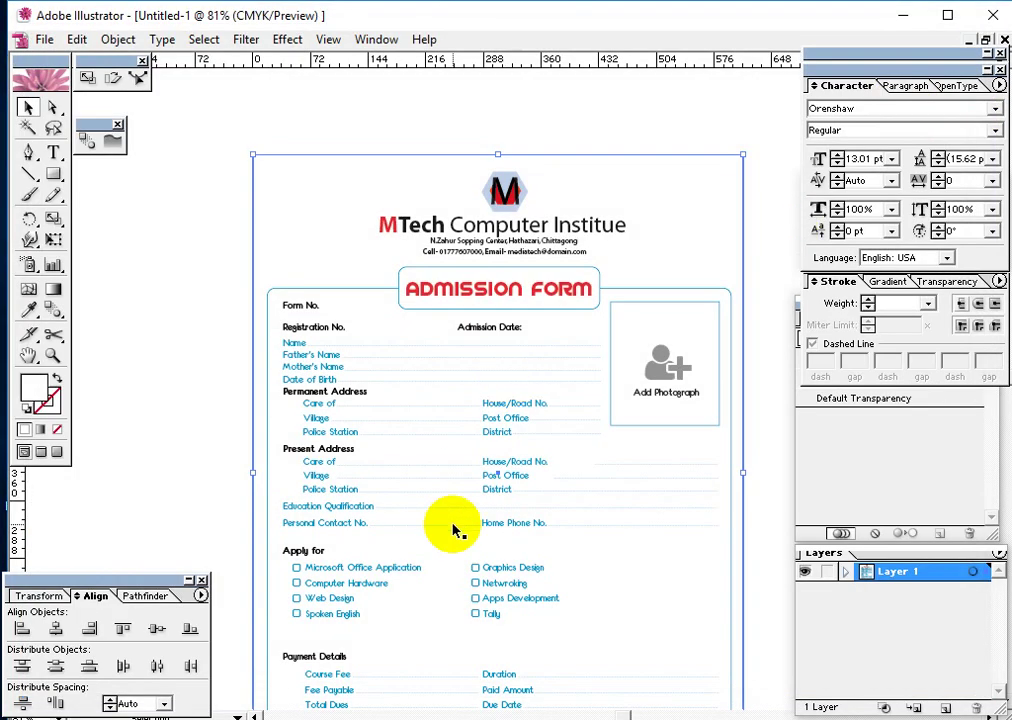
Step: Set the Payment Details heading to the Bold style of the Orenshaw font
scroll(459, 537, "down", 5)
left_click(378, 345)
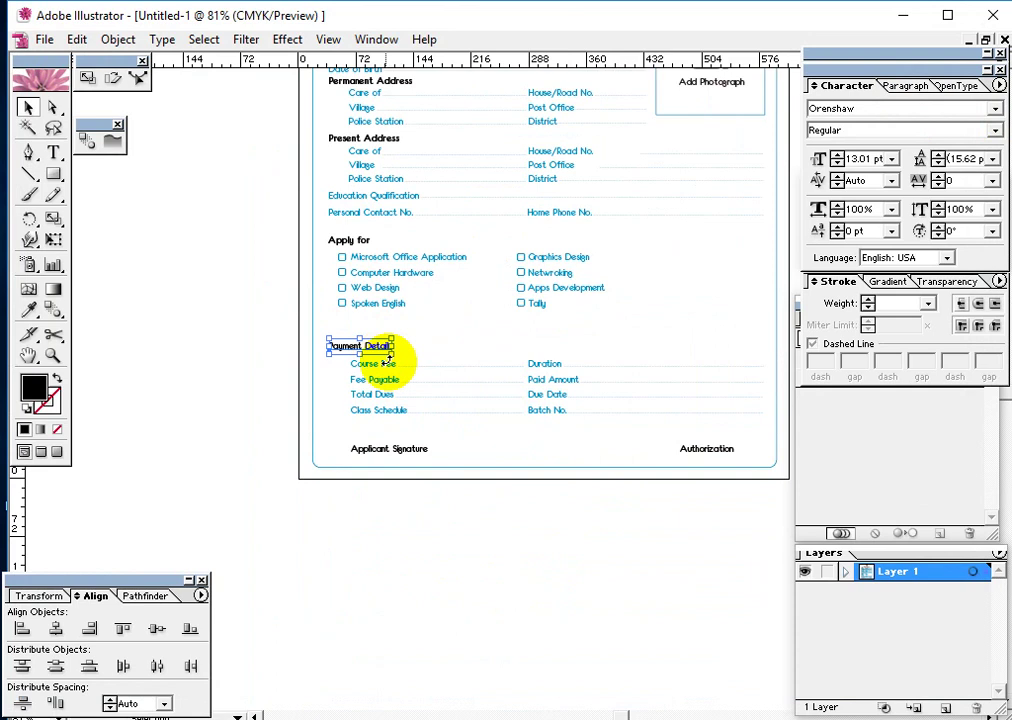
left_click(995, 131)
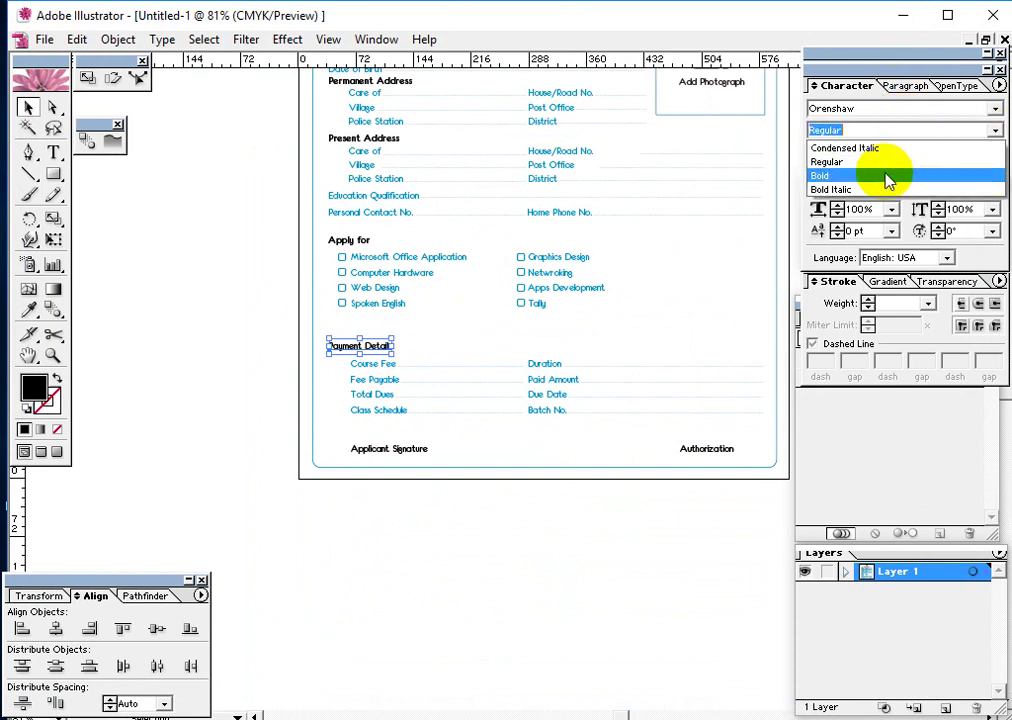
left_click(888, 177)
Step: Set the Applicant Signature and Authorization labels to Orenshaw Bold
left_click(403, 449)
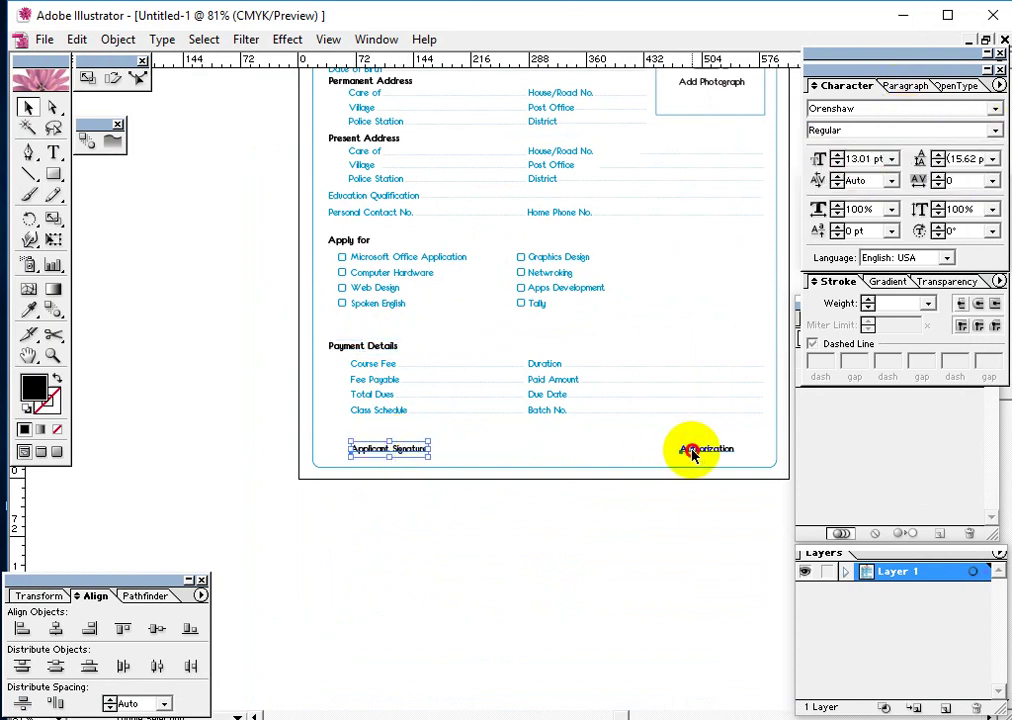
left_click(693, 452, "shift")
left_click(995, 130)
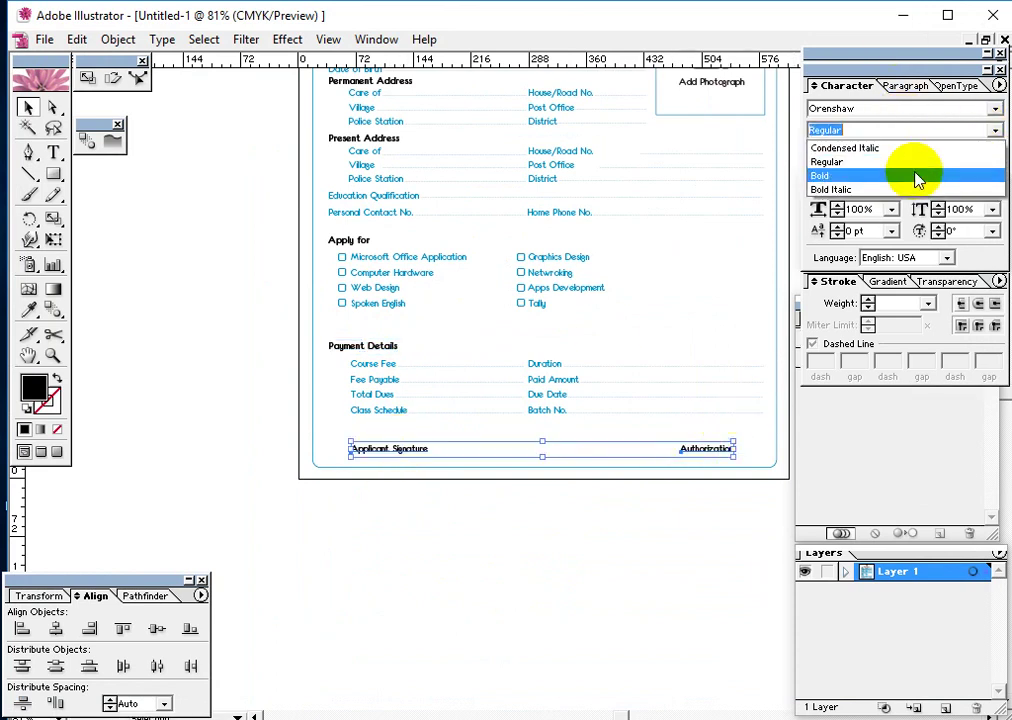
left_click(918, 177)
left_click(669, 544)
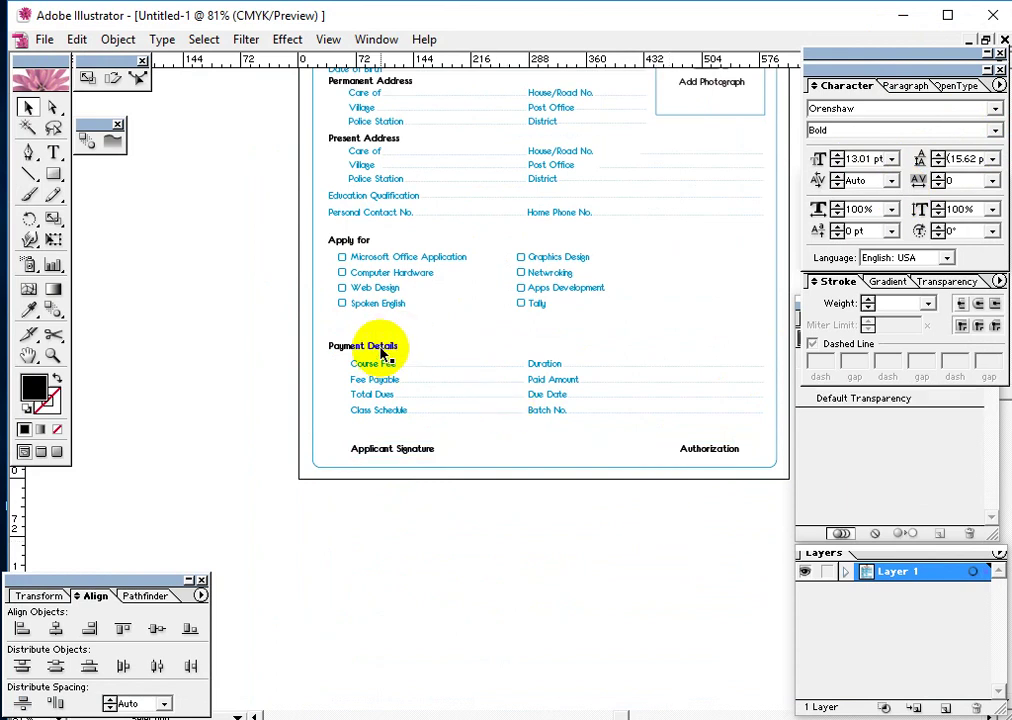
left_click_drag(447, 226, 538, 316)
left_click(579, 456)
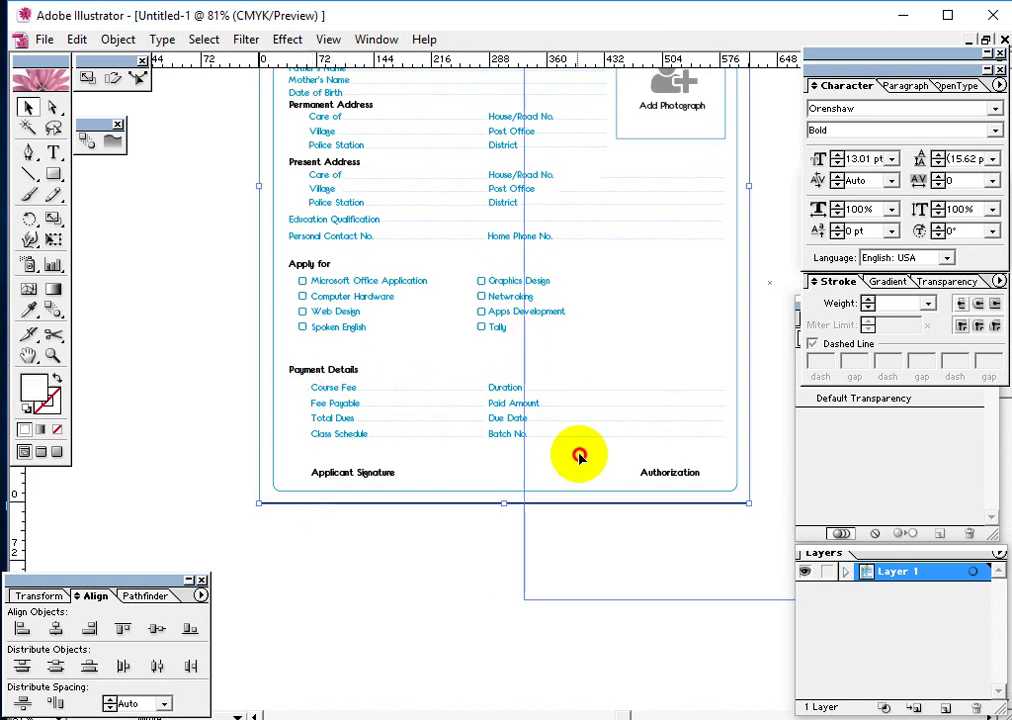
left_click_drag(579, 456, 584, 447)
key("ctrl+z")
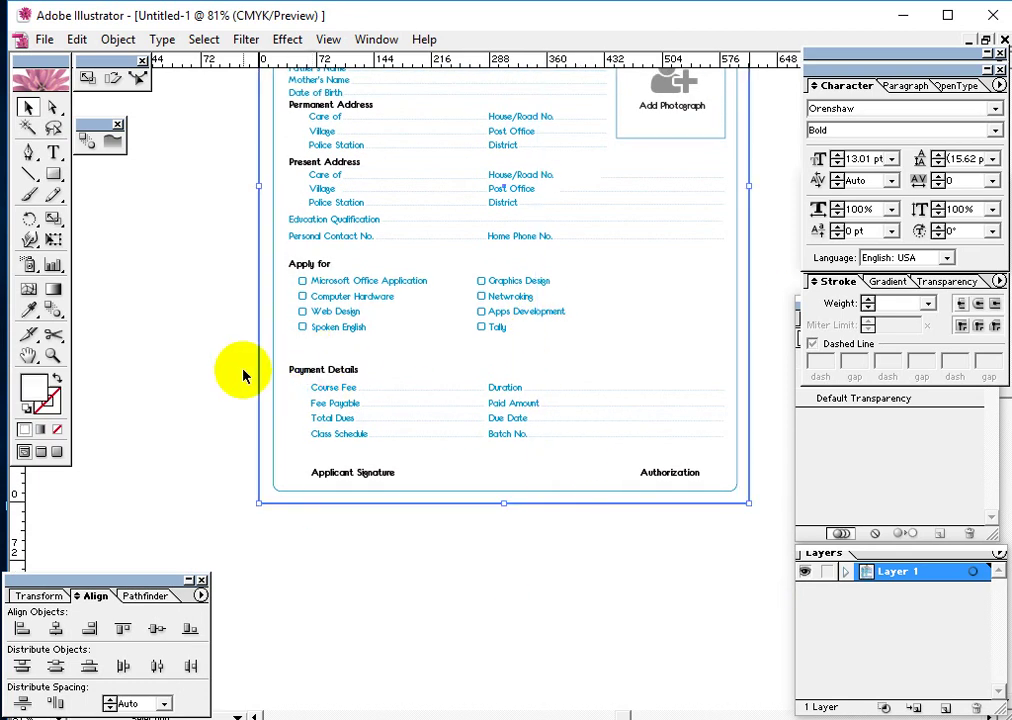
Step: Nudge the Payment Details heading with its labels and dashed lines upward, closer to the Apply for course list
left_click_drag(296, 359, 617, 457)
key("Up")
key("Up")
key("Up")
key("Up")
key("Up")
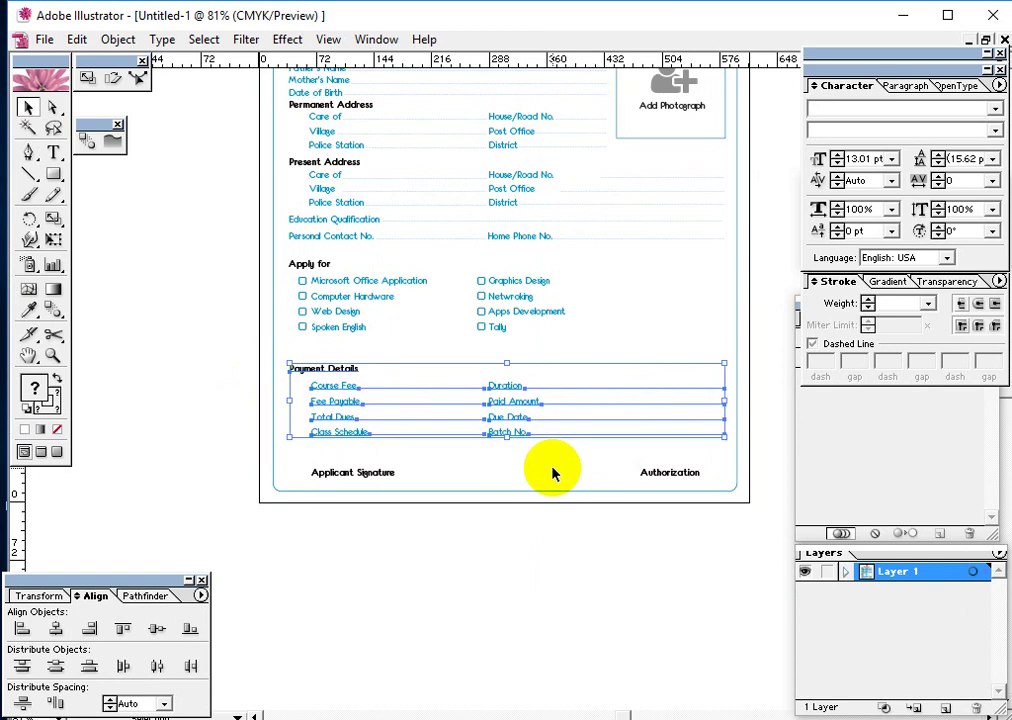
key("Up")
key("Up")
key("Up")
key("Up")
key("Up")
key("Up")
key("Up")
key("Up")
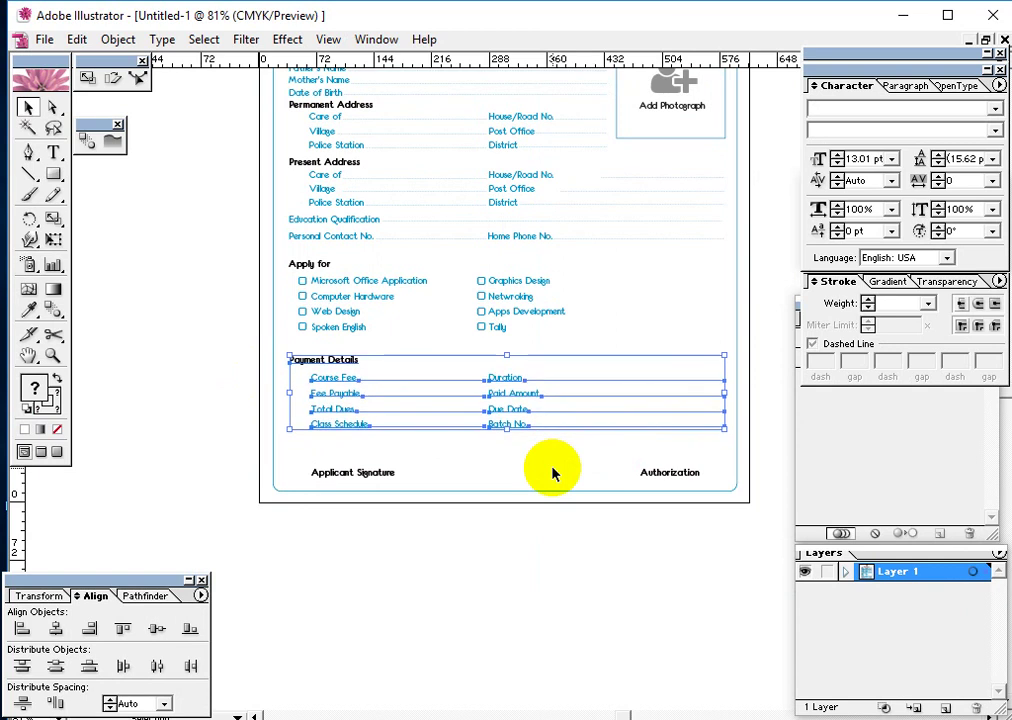
key("Up")
key("Up")
key("Up")
key("Up")
key("Up")
key("Up")
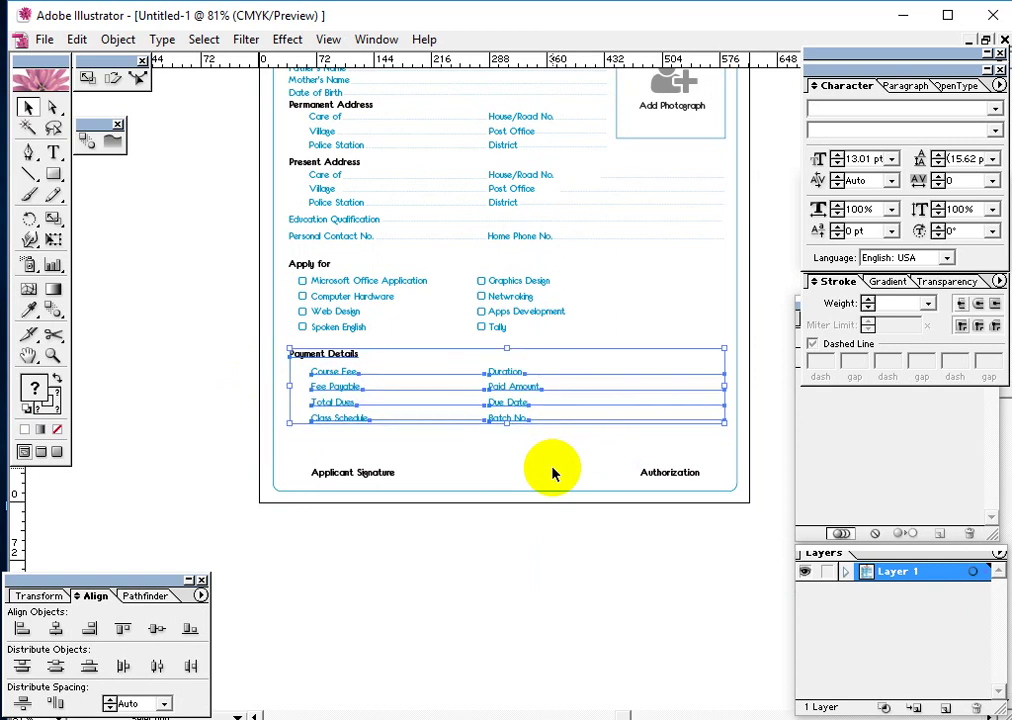